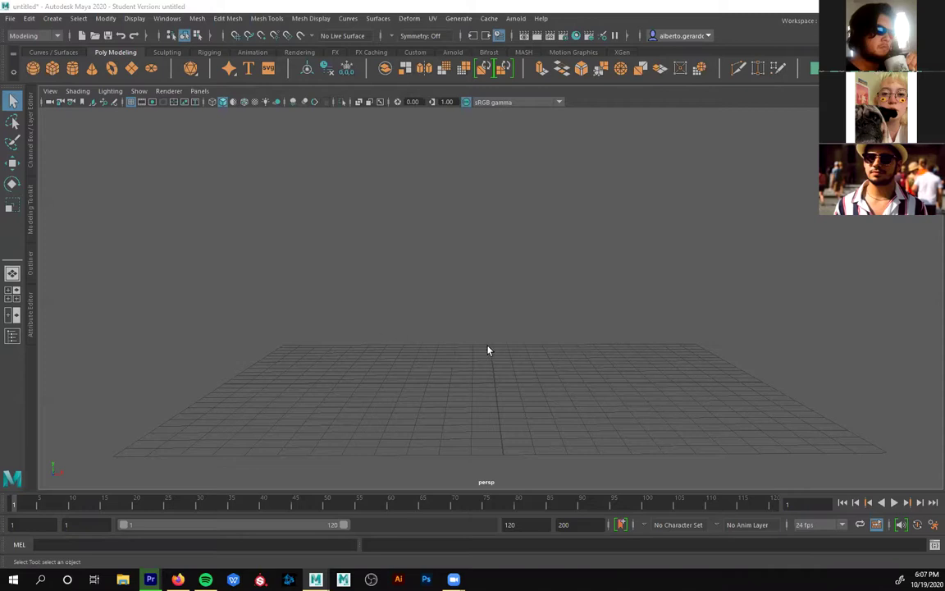
- Open the Content Browser
{"action": "left_click_drag", "start_coordinate": [476, 358], "coordinate": [439, 359], "text": "alt"}
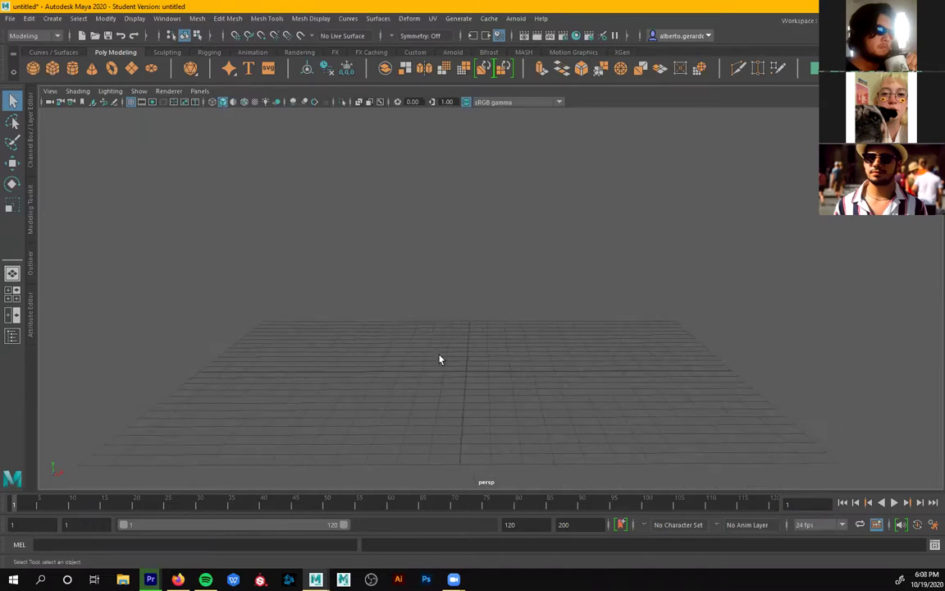
{"action": "left_click", "coordinate": [166, 18]}
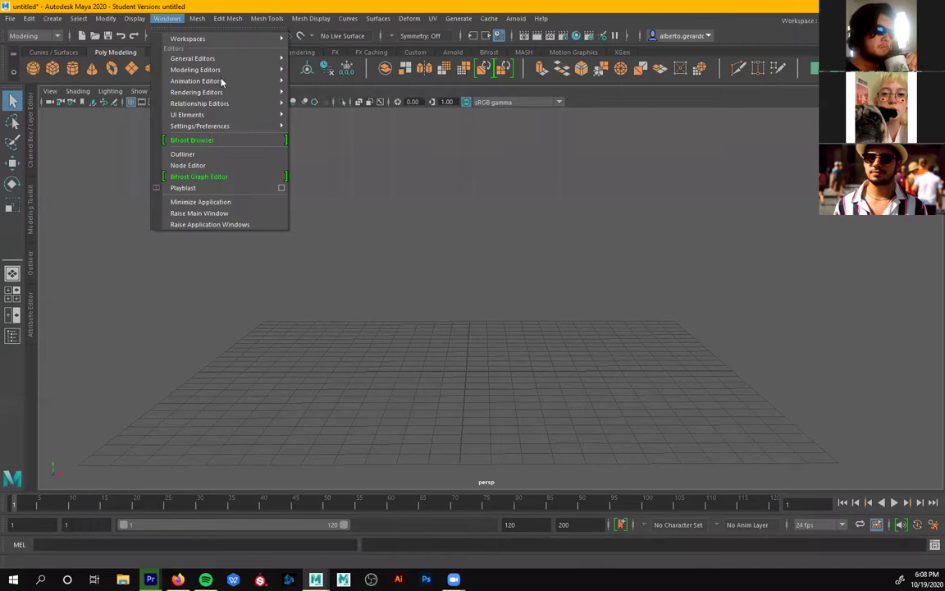
{"action": "mouse_move", "coordinate": [246, 58]}
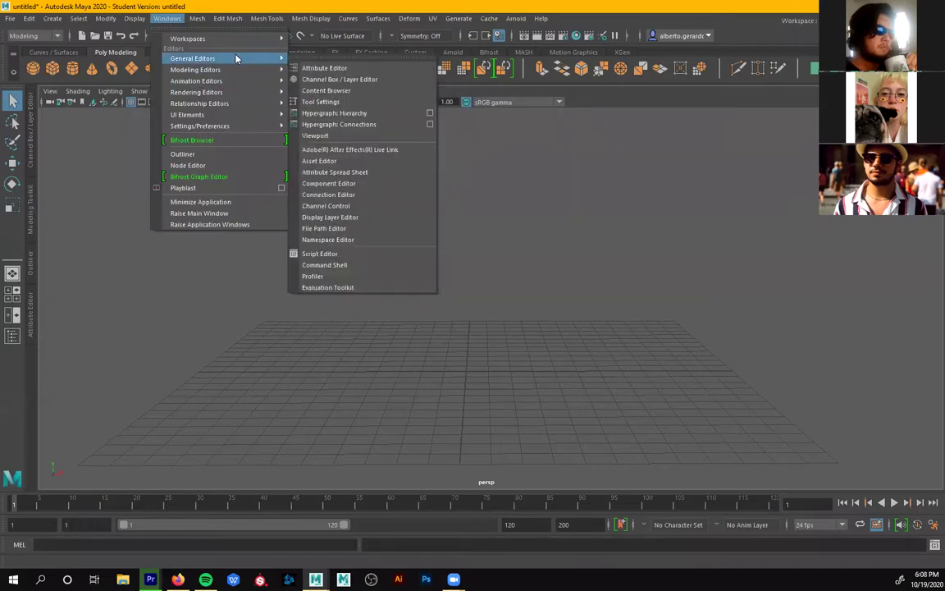
{"action": "left_click", "coordinate": [354, 90]}
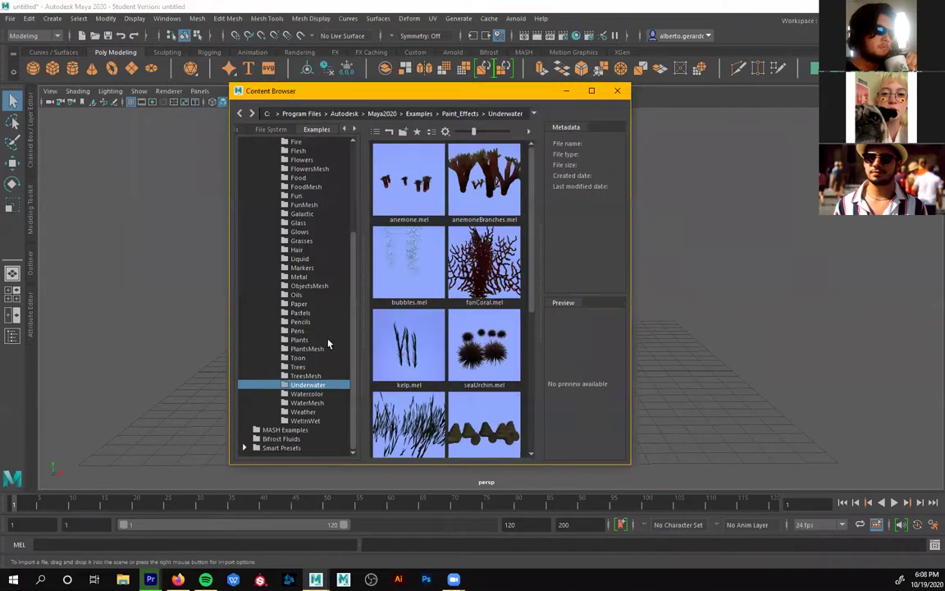
- Show the Bipeds folder under the Modeling examples' Sculpting Base Meshes in the Content Browser
{"action": "scroll", "coordinate": [328, 343], "scroll_direction": "up", "scroll_amount": 5}
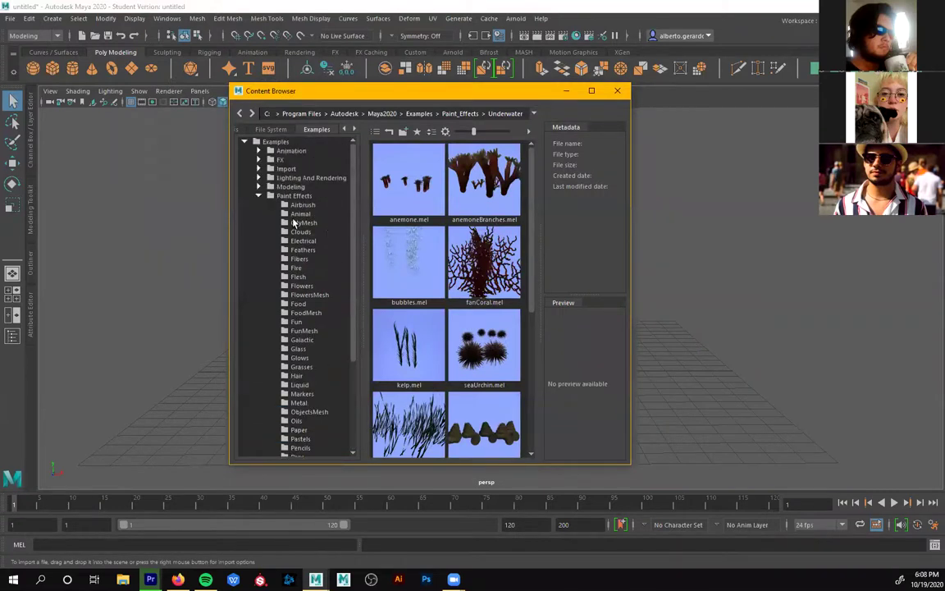
{"action": "left_click", "coordinate": [259, 197]}
{"action": "left_click", "coordinate": [259, 187]}
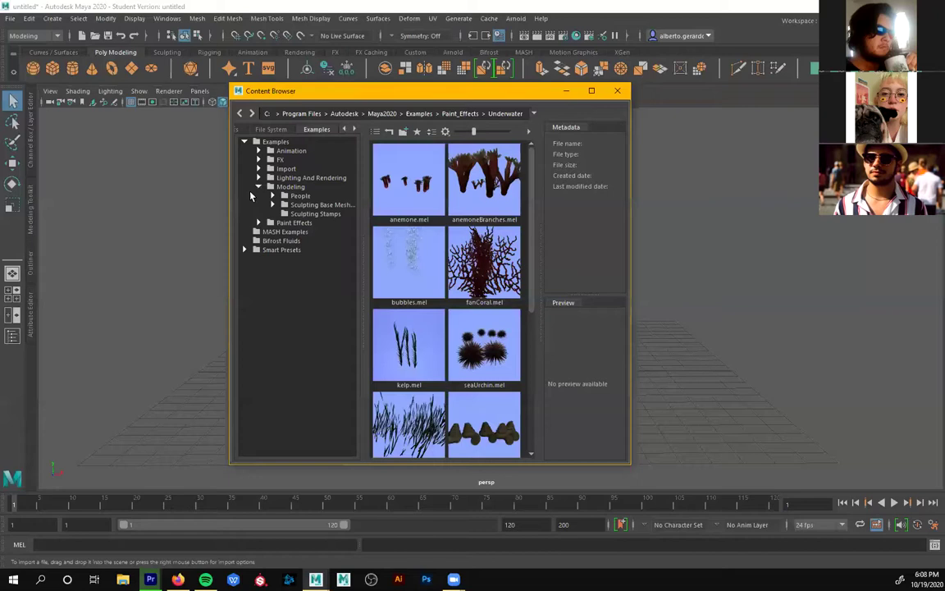
{"action": "left_click", "coordinate": [273, 205]}
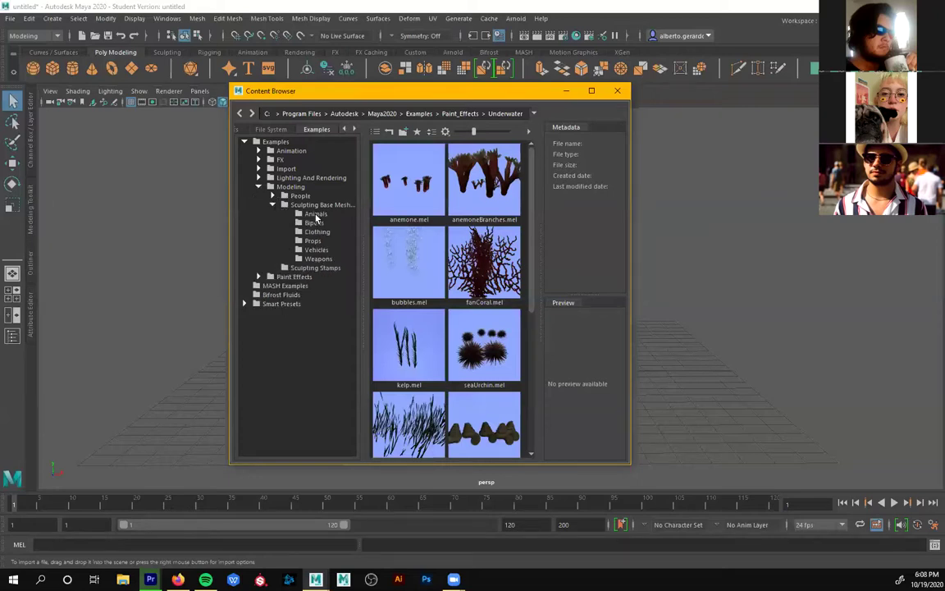
{"action": "double_click", "coordinate": [321, 207]}
{"action": "left_click", "coordinate": [273, 205]}
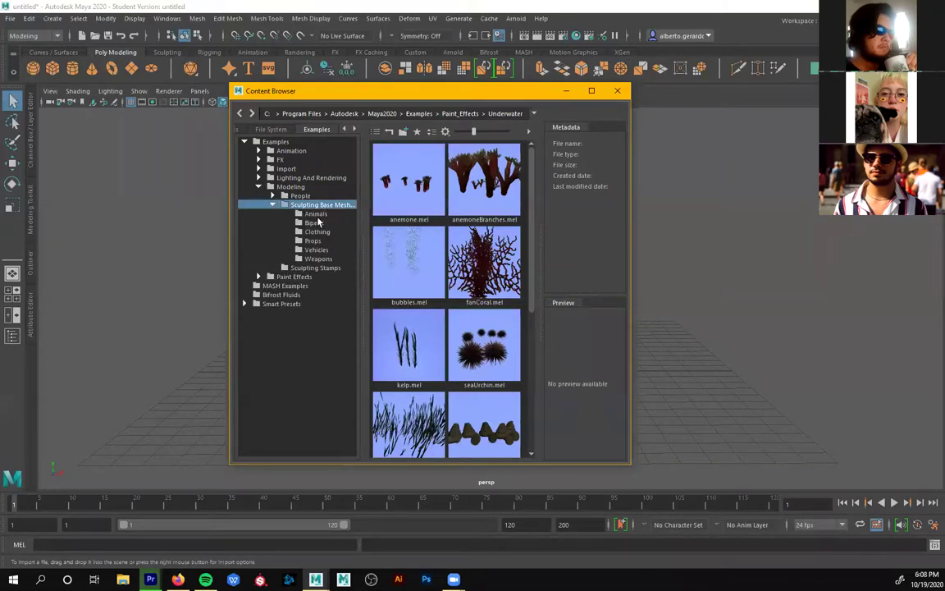
{"action": "left_click", "coordinate": [315, 222]}
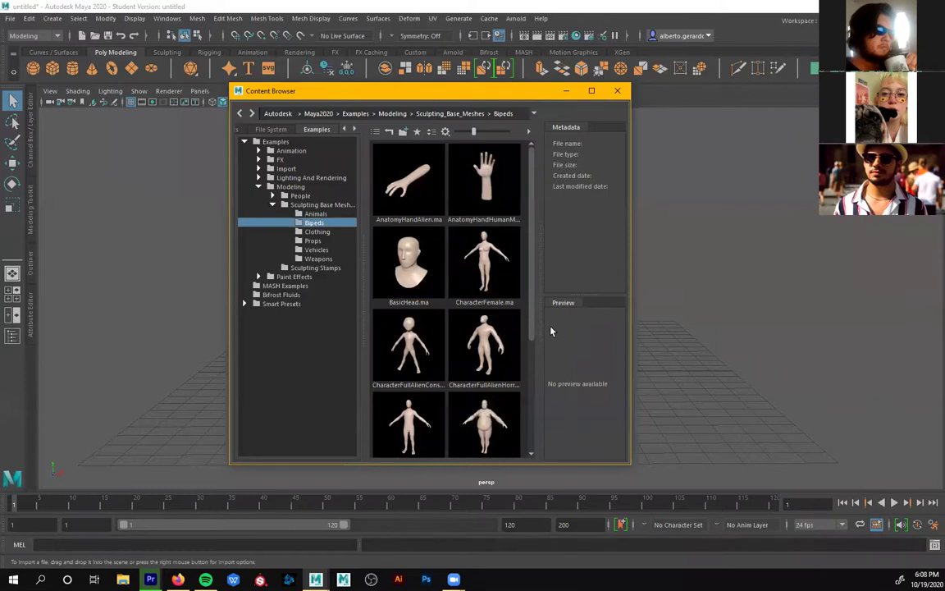
- Import BasicHead.ma from the Bipeds folder into the scene and close the Content Browser
{"action": "left_click", "coordinate": [395, 284]}
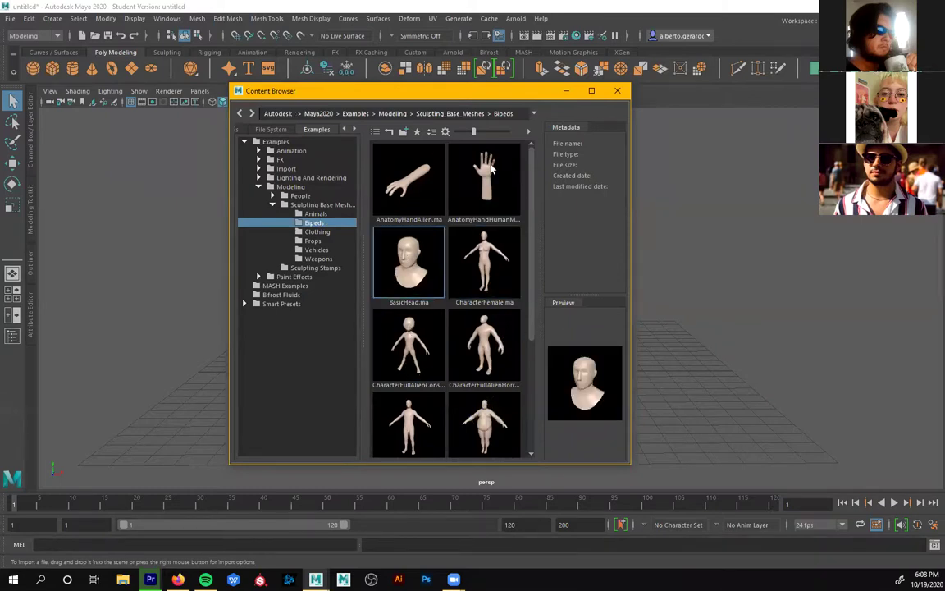
{"action": "left_click_drag", "start_coordinate": [373, 90], "coordinate": [649, 115]}
{"action": "left_click_drag", "start_coordinate": [685, 283], "coordinate": [402, 303]}
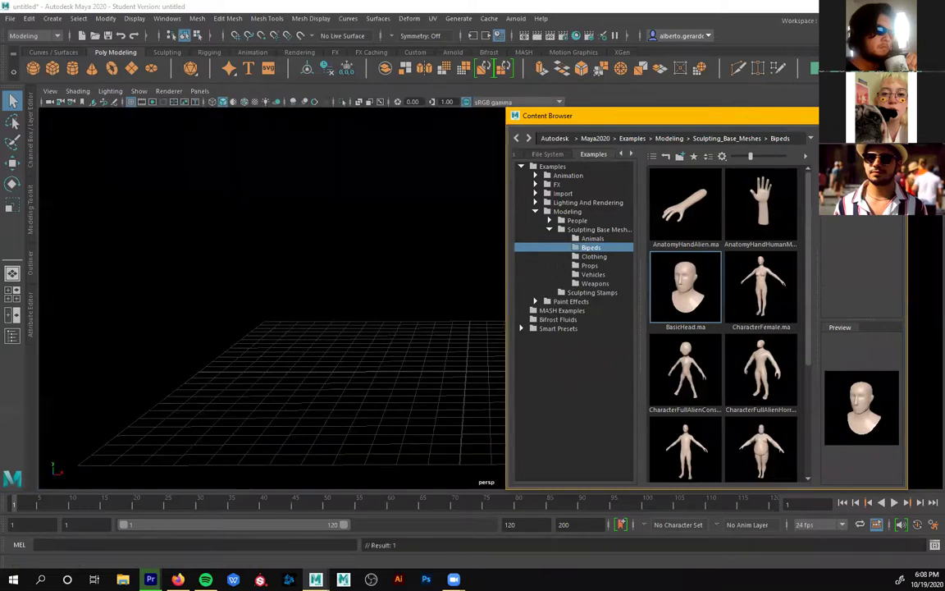
{"action": "left_click", "coordinate": [895, 116]}
- Scale the imported head down uniformly to a scale of about 0.08
{"action": "right_click_drag", "start_coordinate": [569, 300], "coordinate": [328, 297], "text": "alt"}
{"action": "right_click_drag", "start_coordinate": [605, 281], "coordinate": [256, 246], "text": "alt"}
{"action": "left_click", "coordinate": [551, 270]}
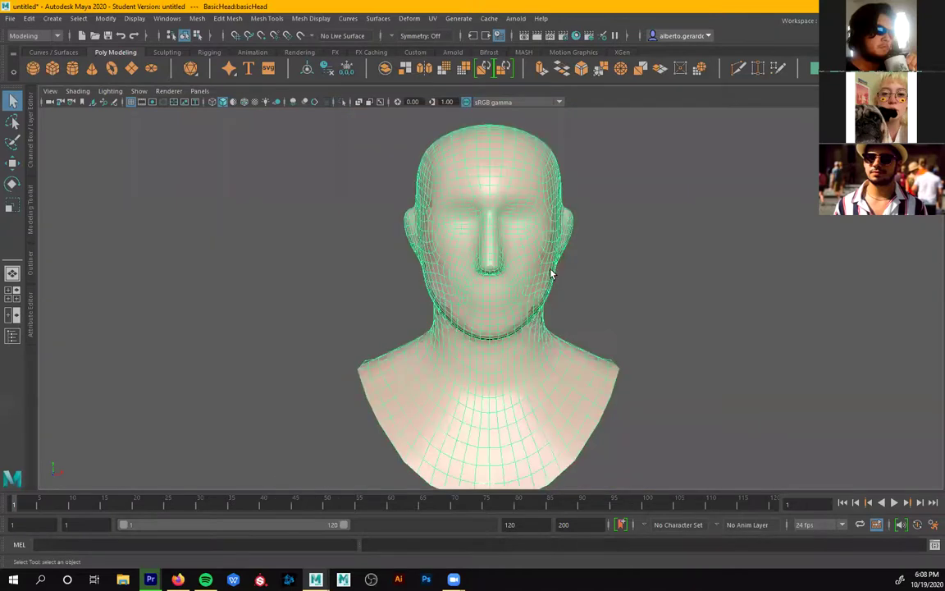
{"action": "key", "text": "r"}
{"action": "left_click_drag", "start_coordinate": [502, 293], "coordinate": [394, 330], "text": "alt"}
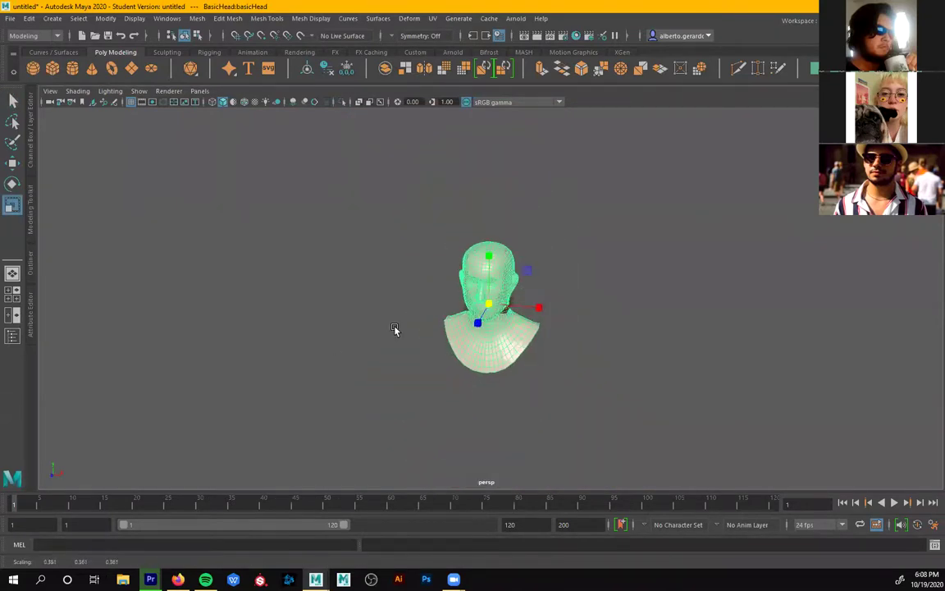
{"action": "left_click_drag", "start_coordinate": [485, 304], "coordinate": [415, 322]}
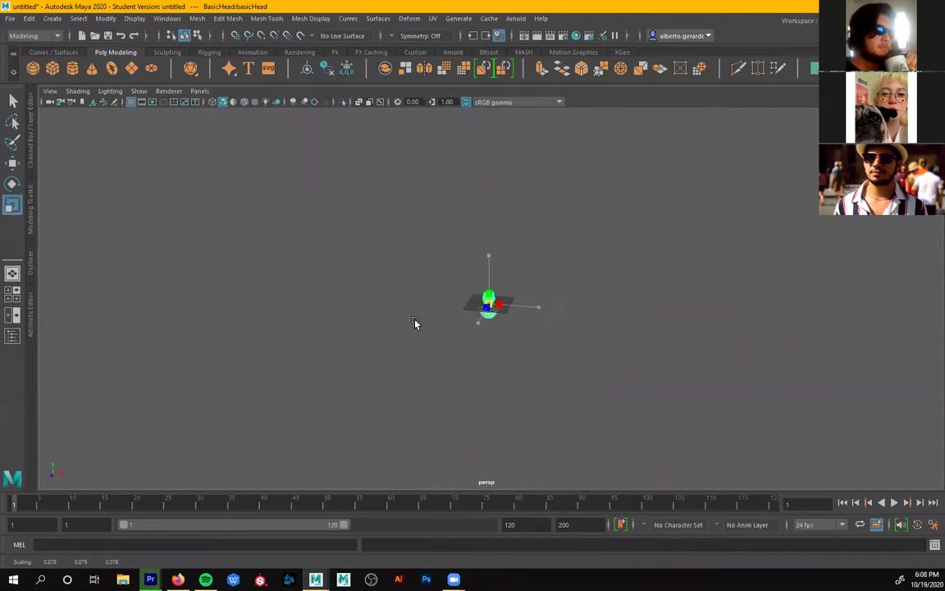
- Move the scaled head straight up along Y so the bust rises above the ground grid
{"action": "key", "text": "f"}
{"action": "left_click_drag", "start_coordinate": [508, 372], "coordinate": [459, 348], "text": "alt"}
{"action": "right_click_drag", "start_coordinate": [459, 347], "coordinate": [527, 306], "text": "alt"}
{"action": "mouse_move", "coordinate": [528, 306]}
{"action": "middle_mouse_down", "text": "alt"}
{"action": "mouse_move", "coordinate": [531, 329]}
{"action": "mouse_move", "coordinate": [518, 306]}
{"action": "middle_mouse_up", "text": "alt"}
{"action": "key", "text": "w"}
{"action": "left_click_drag", "start_coordinate": [484, 244], "coordinate": [516, 105]}
{"action": "middle_click_drag", "start_coordinate": [583, 256], "coordinate": [580, 388], "text": "alt"}
- Inspect the head's size and placement above the grid from several angles
{"action": "left_click_drag", "start_coordinate": [580, 389], "coordinate": [451, 299], "text": "alt"}
{"action": "middle_click_drag", "start_coordinate": [453, 299], "coordinate": [457, 322], "text": "alt"}
{"action": "right_click_drag", "start_coordinate": [458, 322], "coordinate": [582, 284], "text": "alt"}
{"action": "middle_click_drag", "start_coordinate": [510, 301], "coordinate": [514, 416], "text": "alt"}
{"action": "left_click_drag", "start_coordinate": [516, 346], "coordinate": [466, 299], "text": "alt"}
{"action": "right_click_drag", "start_coordinate": [635, 287], "coordinate": [561, 285], "text": "alt"}
{"action": "middle_click_drag", "start_coordinate": [529, 344], "coordinate": [500, 291], "text": "alt"}
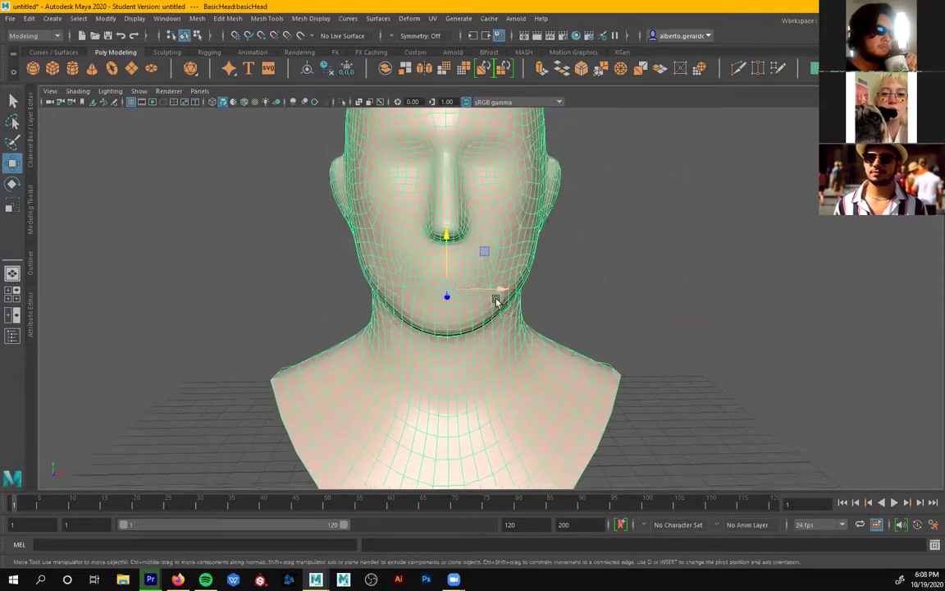
{"action": "mouse_move", "coordinate": [503, 273]}
{"action": "left_mouse_down", "text": "alt"}
{"action": "mouse_move", "coordinate": [415, 289]}
{"action": "mouse_move", "coordinate": [449, 241]}
{"action": "mouse_move", "coordinate": [517, 276]}
{"action": "mouse_move", "coordinate": [502, 269]}
{"action": "mouse_move", "coordinate": [480, 307]}
{"action": "mouse_move", "coordinate": [495, 258]}
{"action": "left_mouse_up", "text": "alt"}
{"action": "right_click_drag", "start_coordinate": [495, 258], "coordinate": [394, 271], "text": "alt"}
{"action": "left_click_drag", "start_coordinate": [393, 271], "coordinate": [459, 303], "text": "alt"}
{"action": "right_click_drag", "start_coordinate": [459, 303], "coordinate": [352, 340], "text": "alt"}
{"action": "left_click_drag", "start_coordinate": [351, 339], "coordinate": [439, 258], "text": "alt"}
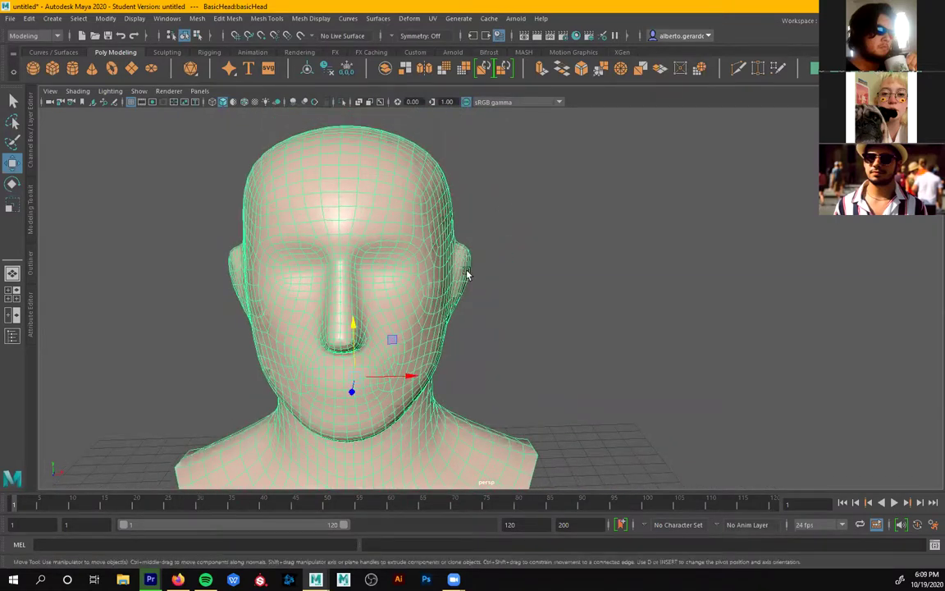
- Try to move the upper faces of a single ear upward and outward without symmetry
{"action": "right_click_drag", "start_coordinate": [461, 259], "coordinate": [460, 275]}
{"action": "left_click", "coordinate": [461, 264]}
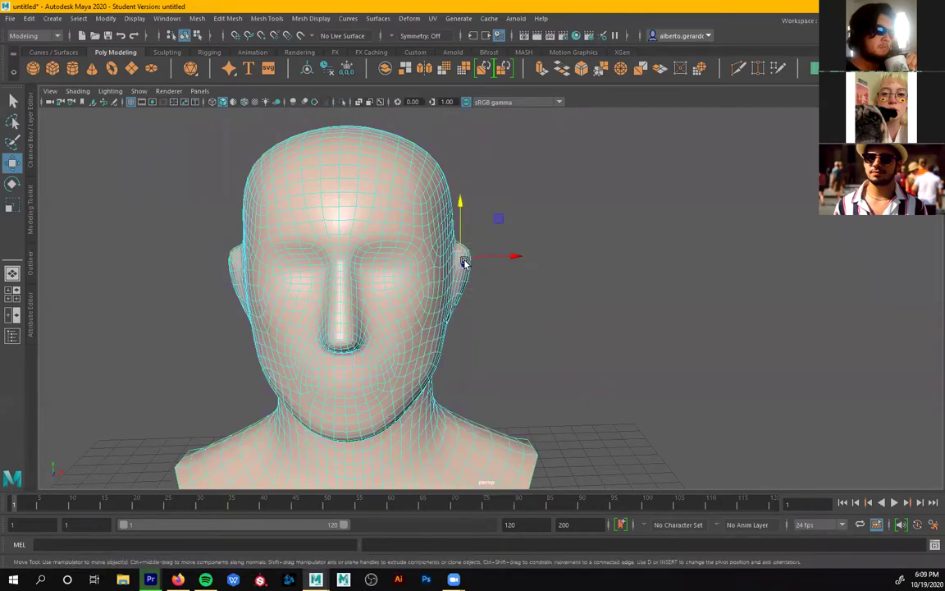
{"action": "left_click_drag", "start_coordinate": [462, 206], "coordinate": [462, 196]}
{"action": "left_click_drag", "start_coordinate": [519, 245], "coordinate": [530, 245]}
{"action": "left_click_drag", "start_coordinate": [214, 244], "coordinate": [318, 249], "text": "alt"}
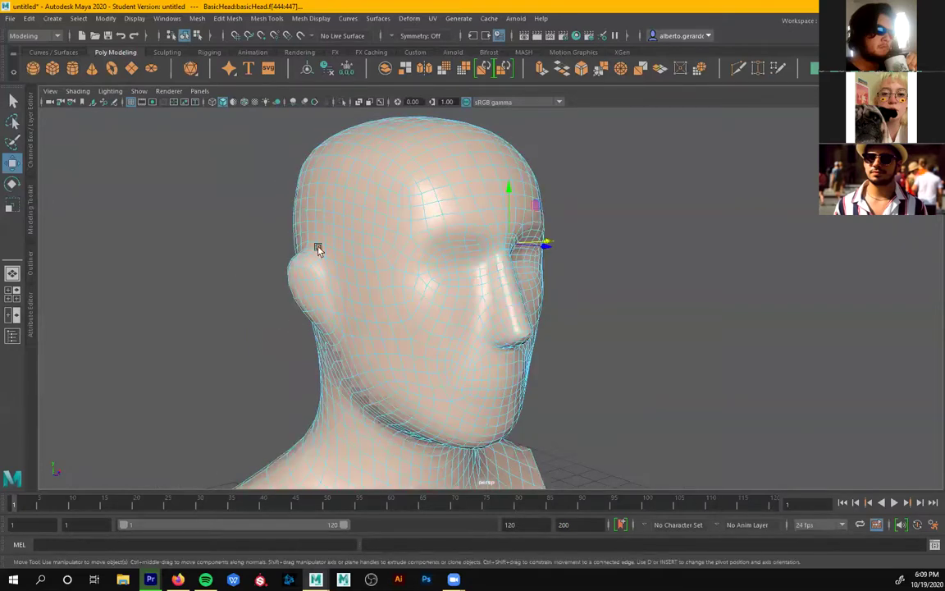
{"action": "left_click_drag", "start_coordinate": [421, 319], "coordinate": [302, 325], "text": "alt"}
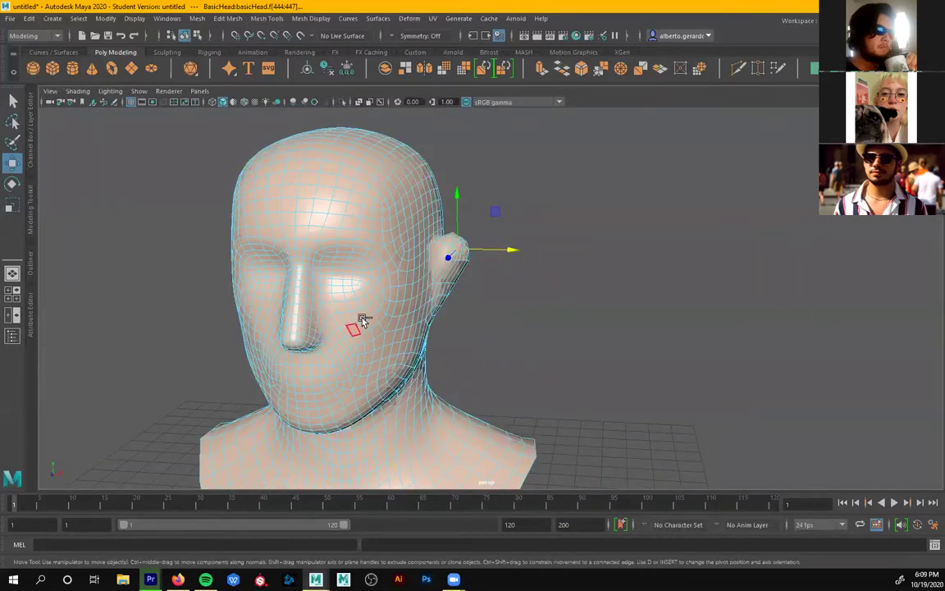
{"action": "key", "text": "ctrl+z"}
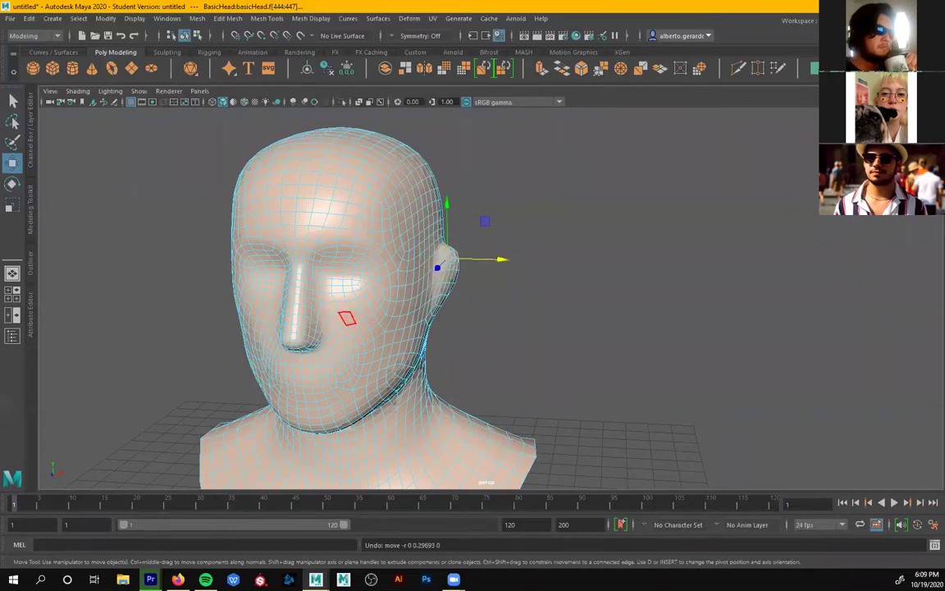
{"action": "left_click_drag", "start_coordinate": [348, 318], "coordinate": [447, 320], "text": "alt"}
{"action": "left_click_drag", "start_coordinate": [383, 318], "coordinate": [348, 376], "text": "alt"}
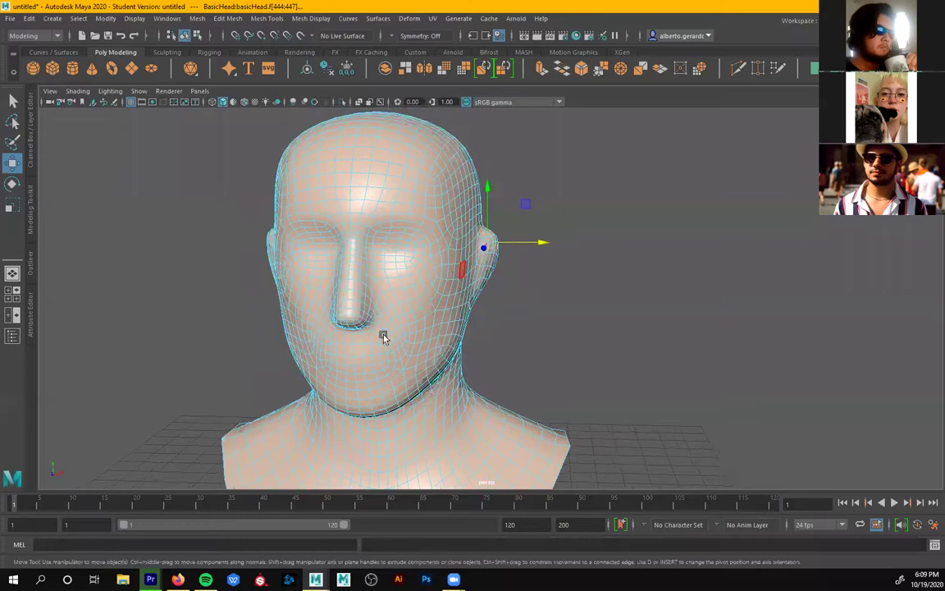
{"action": "left_click_drag", "start_coordinate": [358, 295], "coordinate": [440, 283], "text": "alt"}
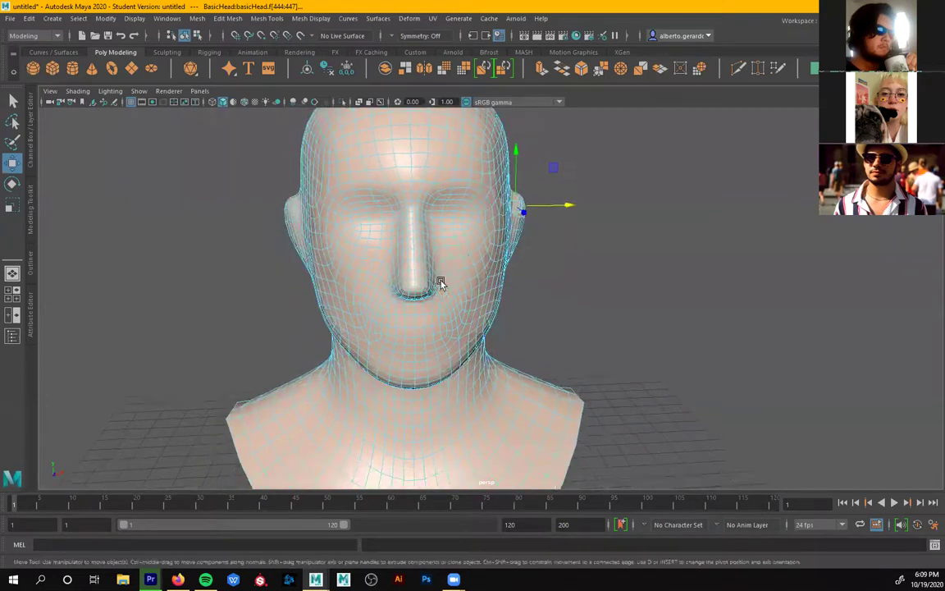
{"action": "middle_click_drag", "start_coordinate": [447, 266], "coordinate": [397, 318], "text": "alt"}
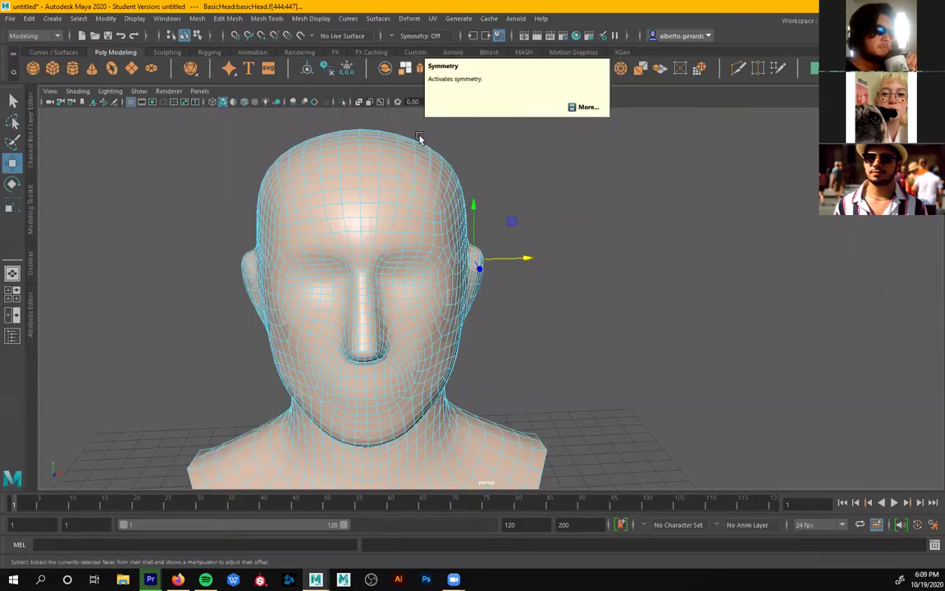
{"action": "middle_click_drag", "start_coordinate": [310, 348], "coordinate": [315, 299], "text": "alt"}
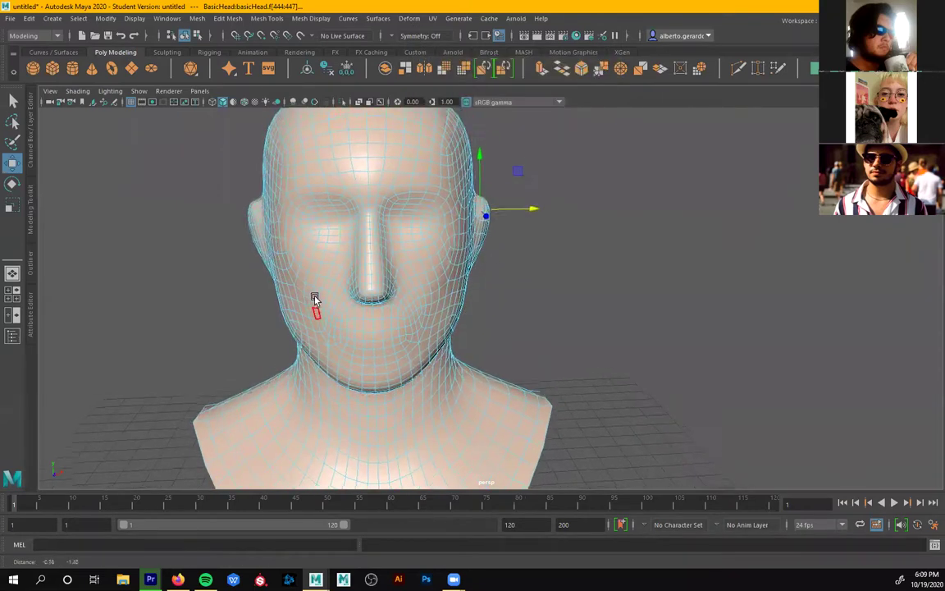
{"action": "left_click_drag", "start_coordinate": [315, 299], "coordinate": [395, 244], "text": "alt"}
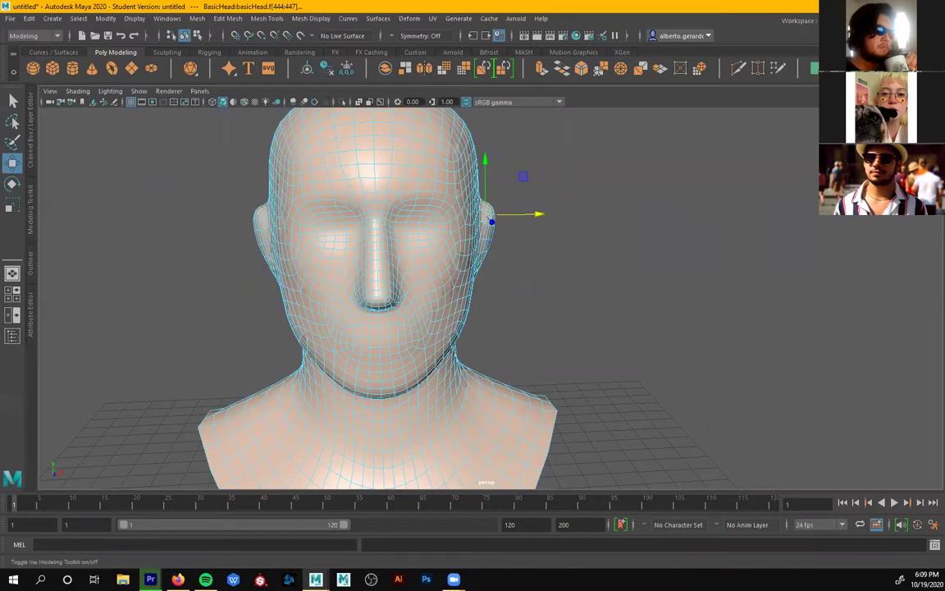
- Open the Modeling Toolkit, review its available Symmetry options, and close the toolkit
{"action": "left_click", "coordinate": [880, 35]}
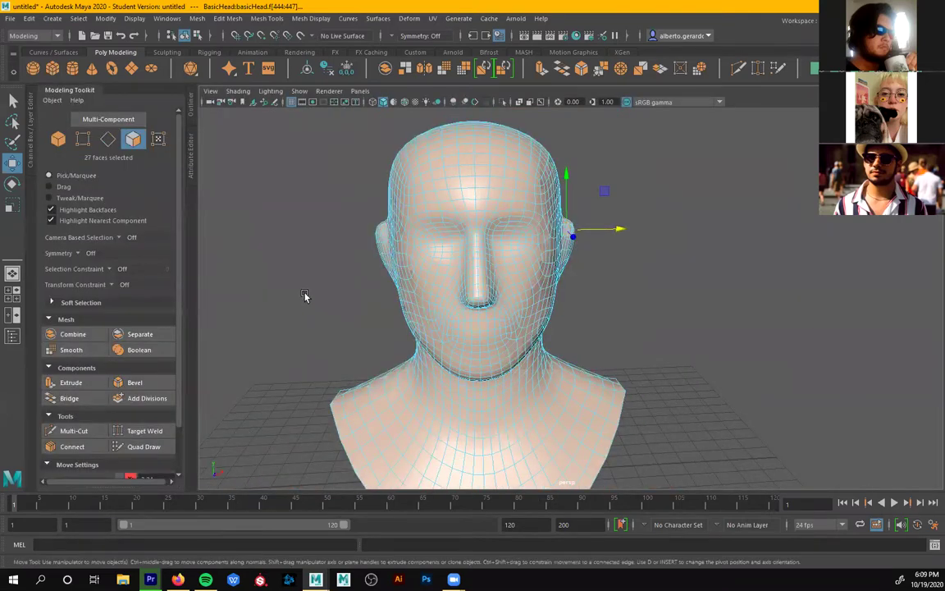
{"action": "left_click", "coordinate": [78, 254]}
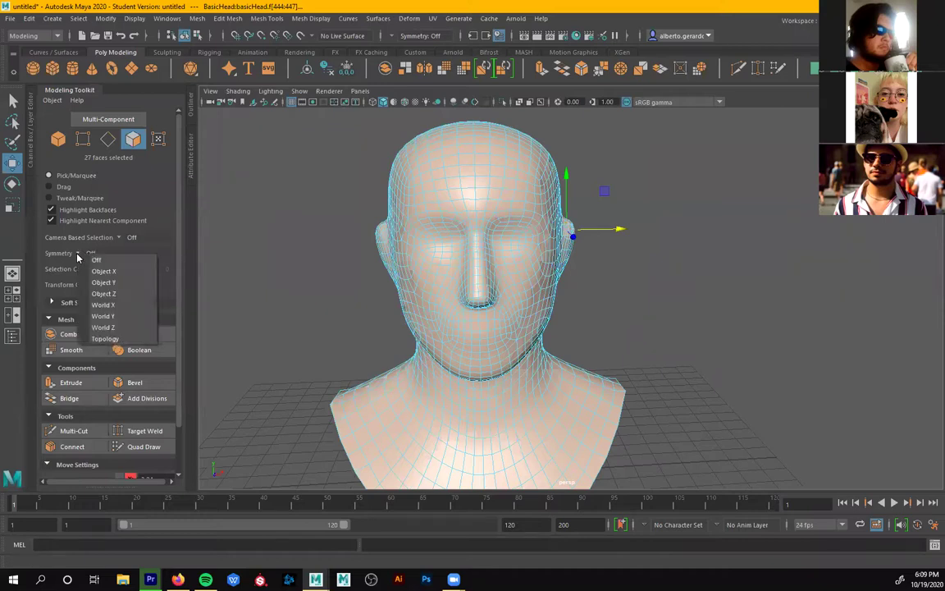
{"action": "left_click", "coordinate": [78, 256]}
{"action": "left_click", "coordinate": [65, 90]}
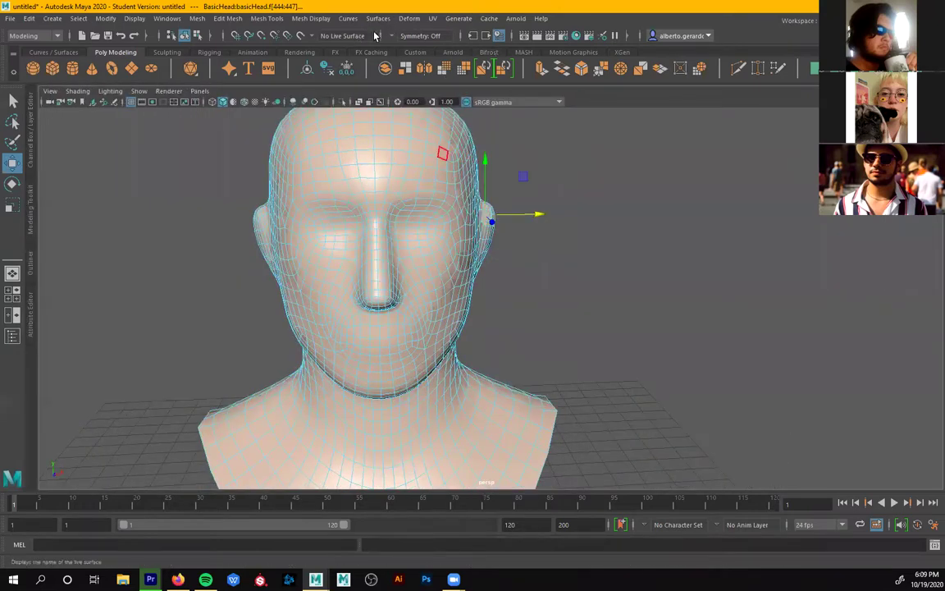
- Set the modeling symmetry to Object X for the head
{"action": "left_click", "coordinate": [394, 39]}
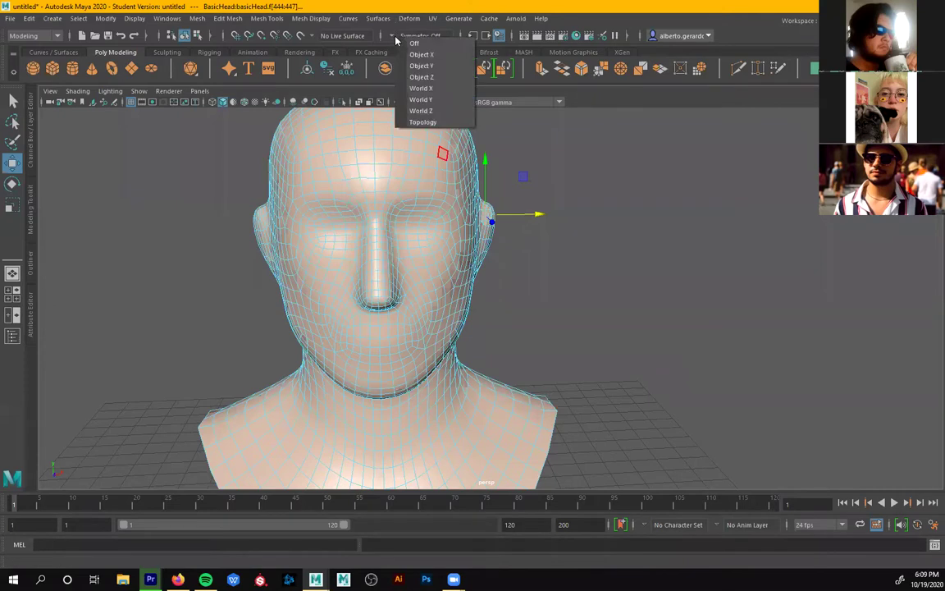
{"action": "left_click_drag", "start_coordinate": [576, 296], "coordinate": [565, 307], "text": "alt"}
{"action": "middle_click_drag", "start_coordinate": [444, 338], "coordinate": [459, 273], "text": "alt"}
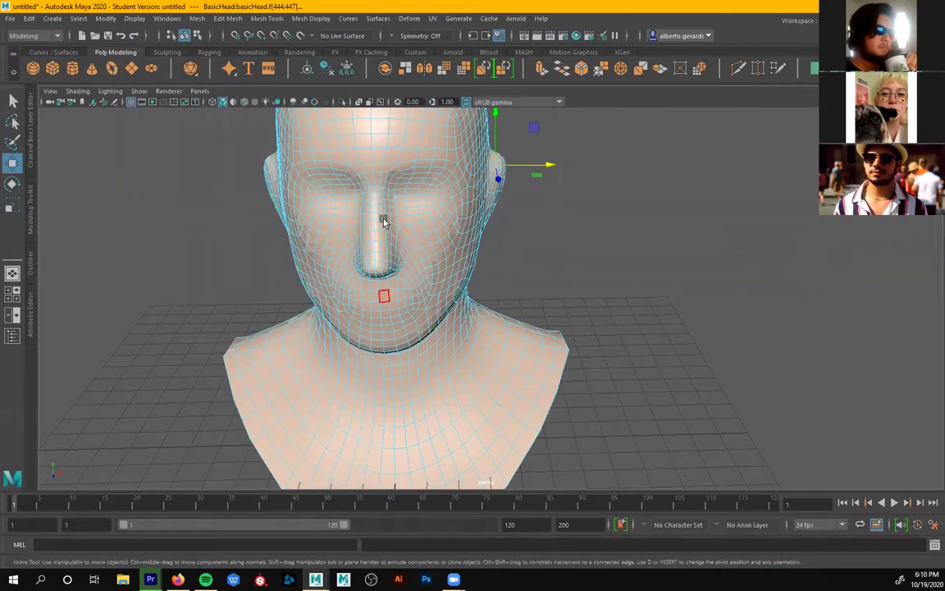
{"action": "left_click_drag", "start_coordinate": [383, 193], "coordinate": [428, 210], "text": "alt"}
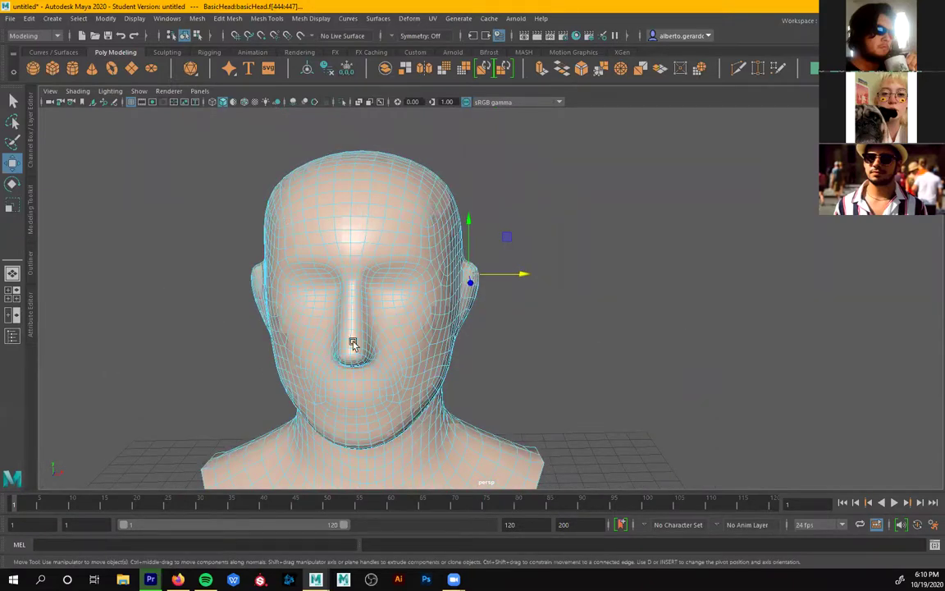
{"action": "left_click_drag", "start_coordinate": [305, 306], "coordinate": [333, 288], "text": "alt"}
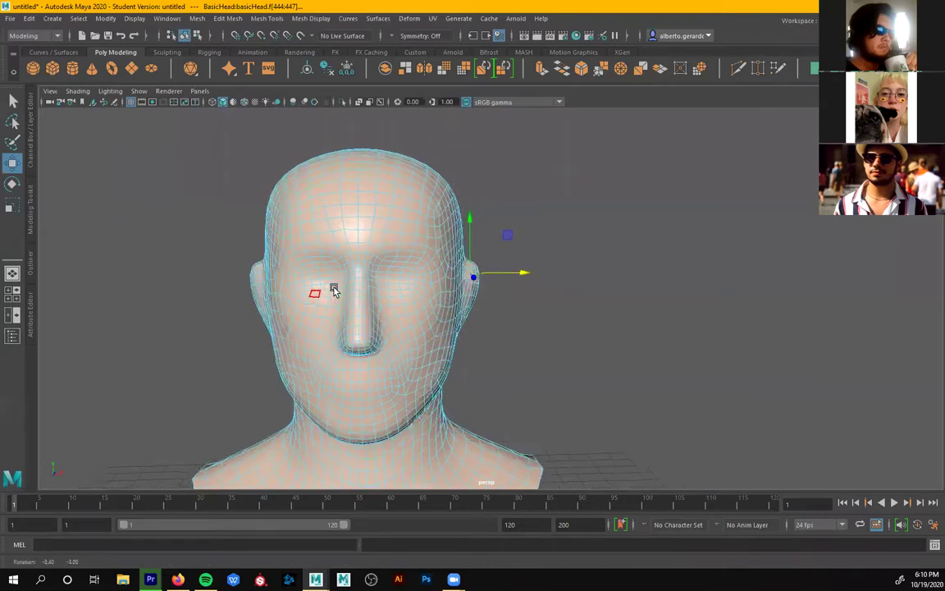
{"action": "left_click", "coordinate": [392, 37]}
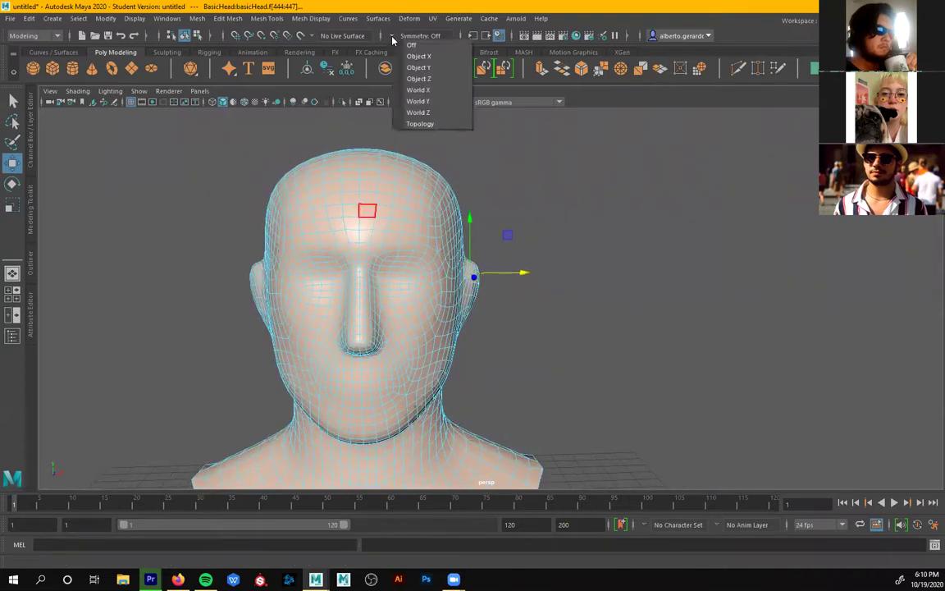
{"action": "left_click", "coordinate": [432, 57]}
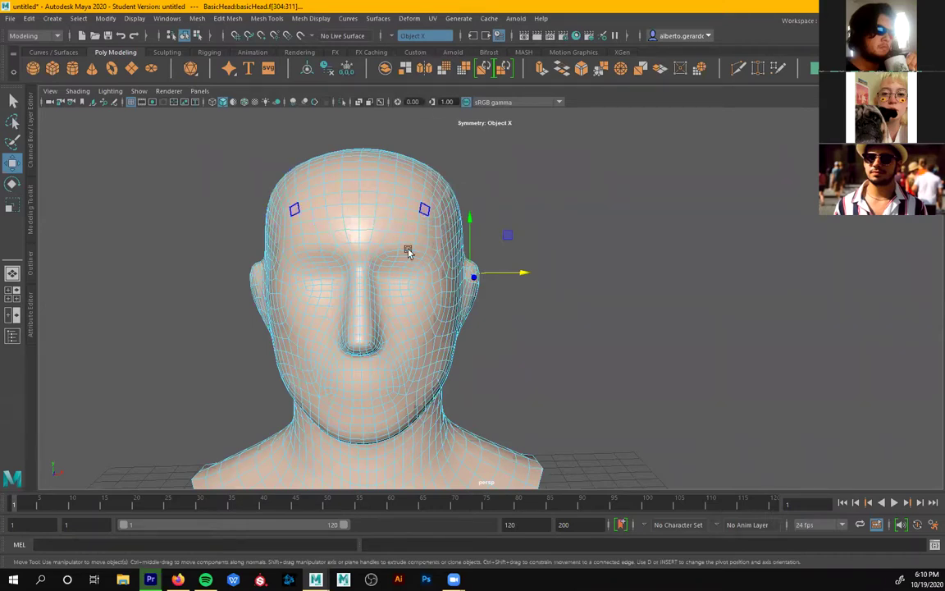
- Turn off the Object X symmetry
{"action": "right_click_drag", "start_coordinate": [396, 214], "coordinate": [390, 255]}
{"action": "left_click", "coordinate": [420, 35]}
{"action": "left_click", "coordinate": [410, 33]}
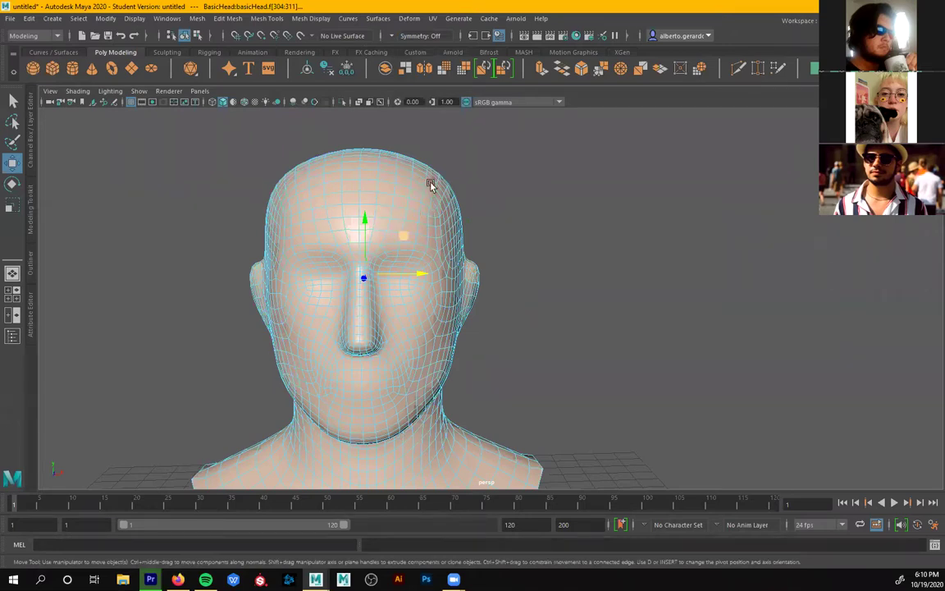
- Set the modeling symmetry to Object X for the head
{"action": "left_click", "coordinate": [392, 36]}
{"action": "left_click", "coordinate": [415, 54]}
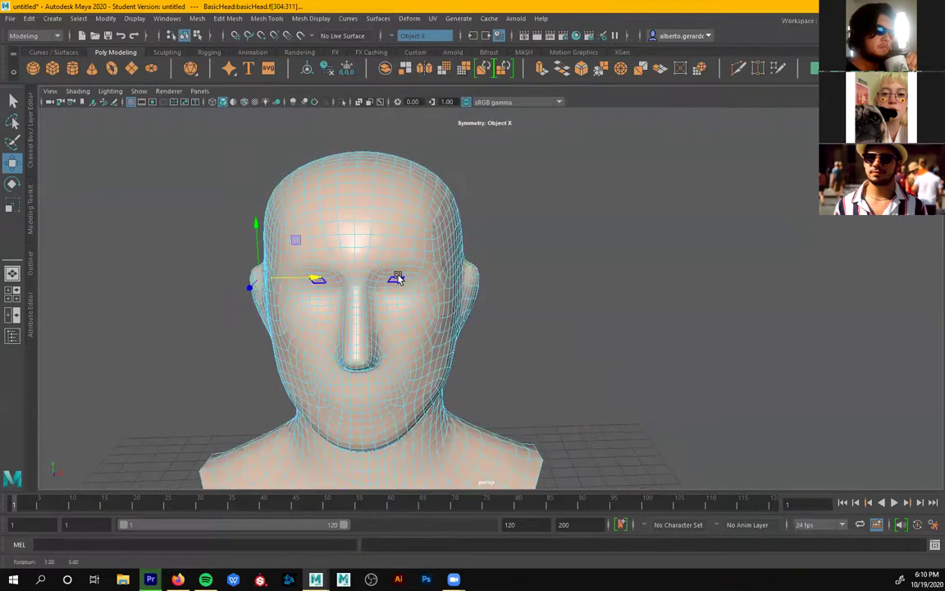
{"action": "scroll", "coordinate": [395, 279], "scroll_direction": "up", "scroll_amount": 4}
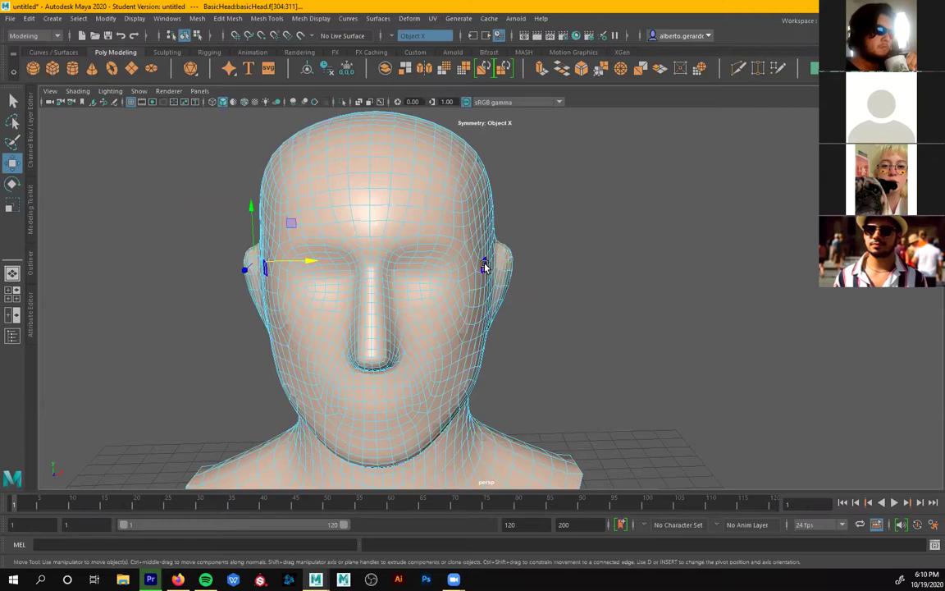
- Try to move a mirrored face on the ears, and undo the move
{"action": "left_click_drag", "start_coordinate": [432, 269], "coordinate": [544, 274], "text": "alt"}
{"action": "left_click", "coordinate": [466, 275]}
{"action": "key", "text": "ctrl+z"}
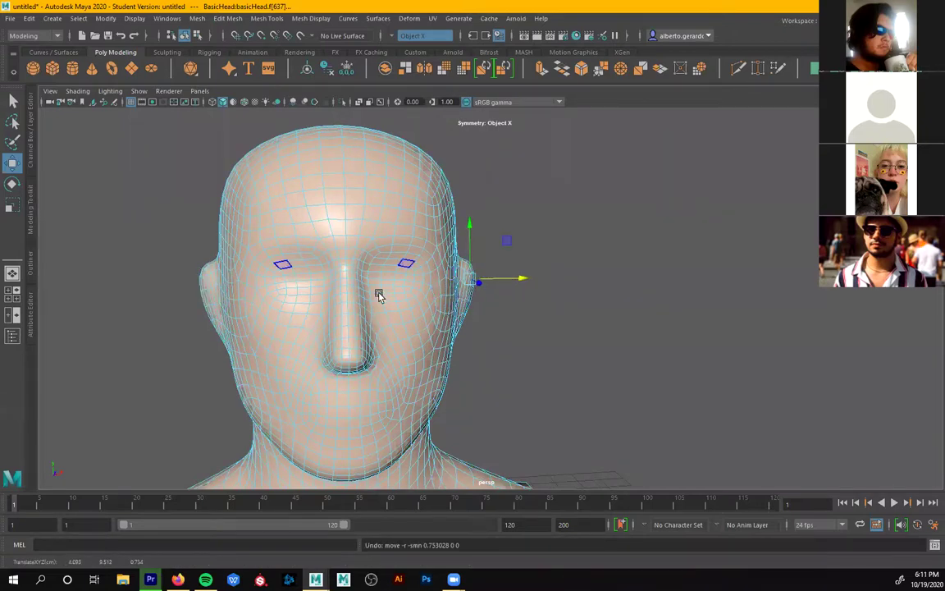
- Switch to vertex editing and select the upper vertices of both ears using symmetry
{"action": "left_click_drag", "start_coordinate": [481, 302], "coordinate": [437, 329], "text": "alt"}
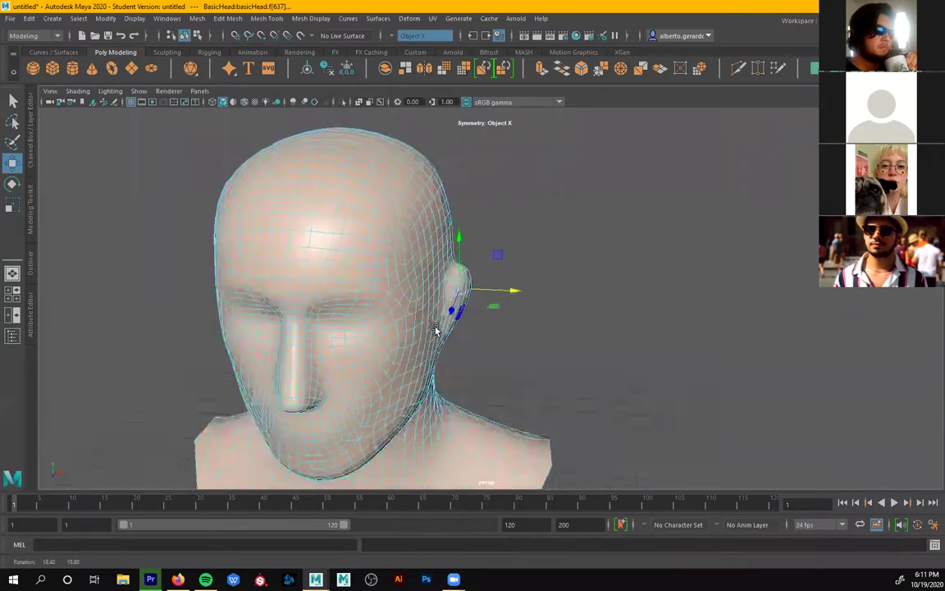
{"action": "right_click_drag", "start_coordinate": [436, 329], "coordinate": [525, 325], "text": "alt"}
{"action": "left_click_drag", "start_coordinate": [335, 325], "coordinate": [375, 305], "text": "alt"}
{"action": "middle_click_drag", "start_coordinate": [439, 307], "coordinate": [502, 357], "text": "alt"}
{"action": "right_click_drag", "start_coordinate": [502, 356], "coordinate": [415, 328], "text": "alt"}
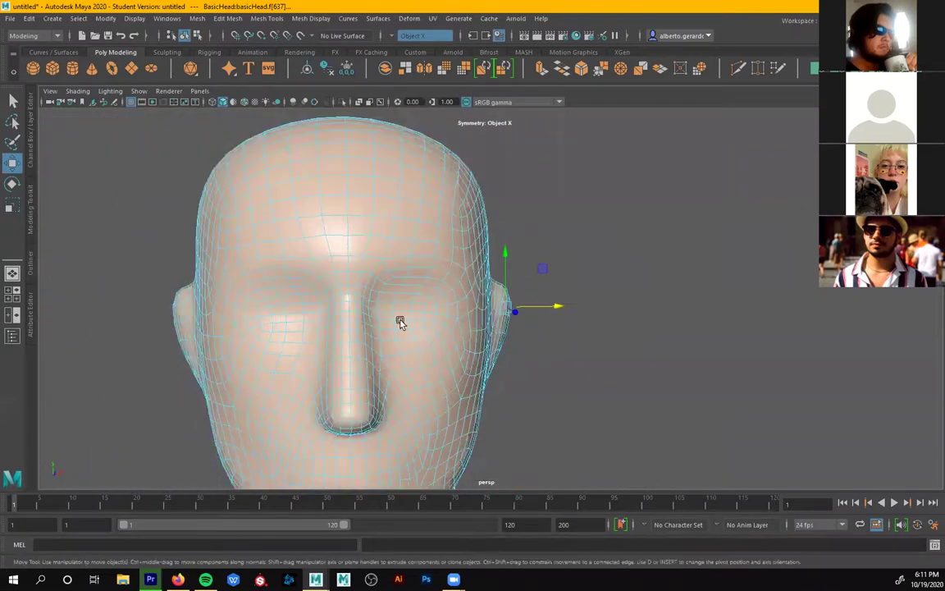
{"action": "middle_click_drag", "start_coordinate": [415, 328], "coordinate": [369, 324], "text": "alt"}
{"action": "left_click_drag", "start_coordinate": [426, 337], "coordinate": [430, 339], "text": "alt"}
{"action": "middle_click_drag", "start_coordinate": [448, 337], "coordinate": [459, 307], "text": "alt"}
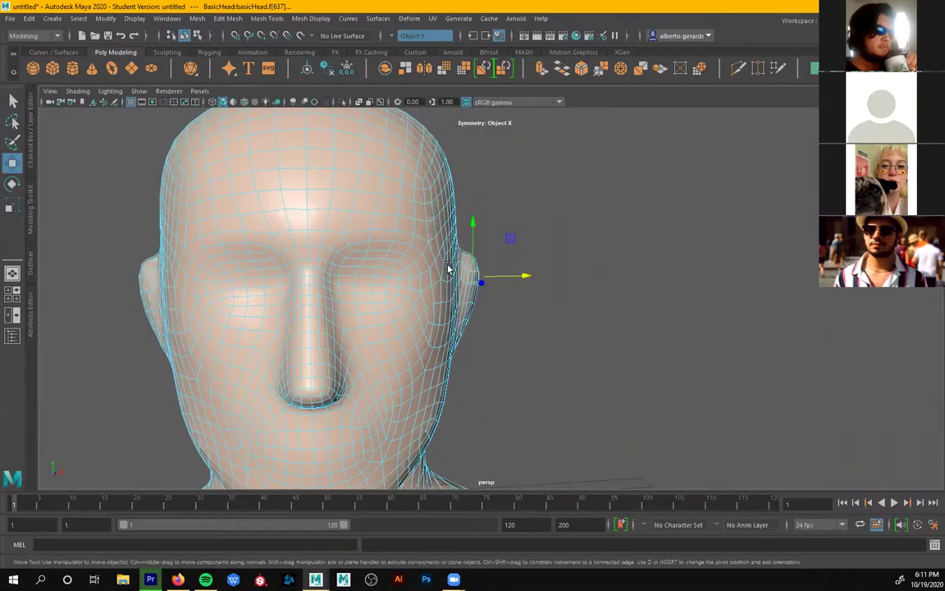
{"action": "right_click_drag", "start_coordinate": [448, 267], "coordinate": [465, 236]}
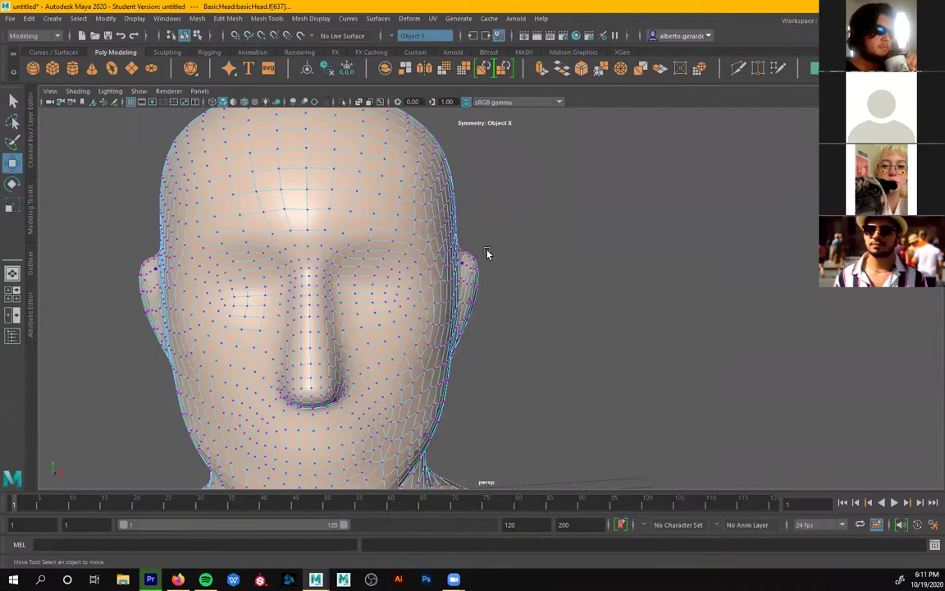
{"action": "left_click_drag", "start_coordinate": [497, 245], "coordinate": [463, 287]}
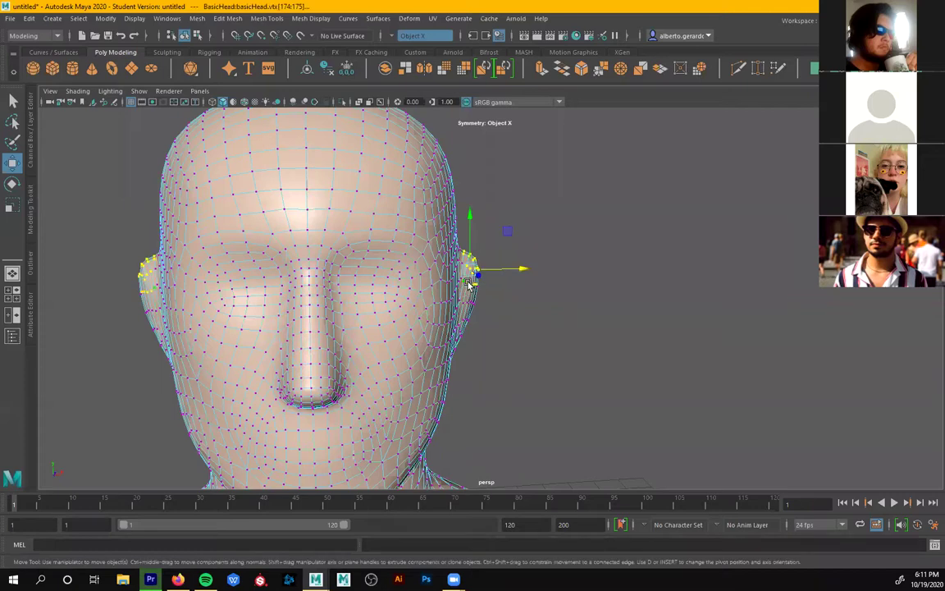
- Try to stretch the selected upper ear vertices upward and outward, and undo the move
{"action": "left_click_drag", "start_coordinate": [475, 270], "coordinate": [509, 224]}
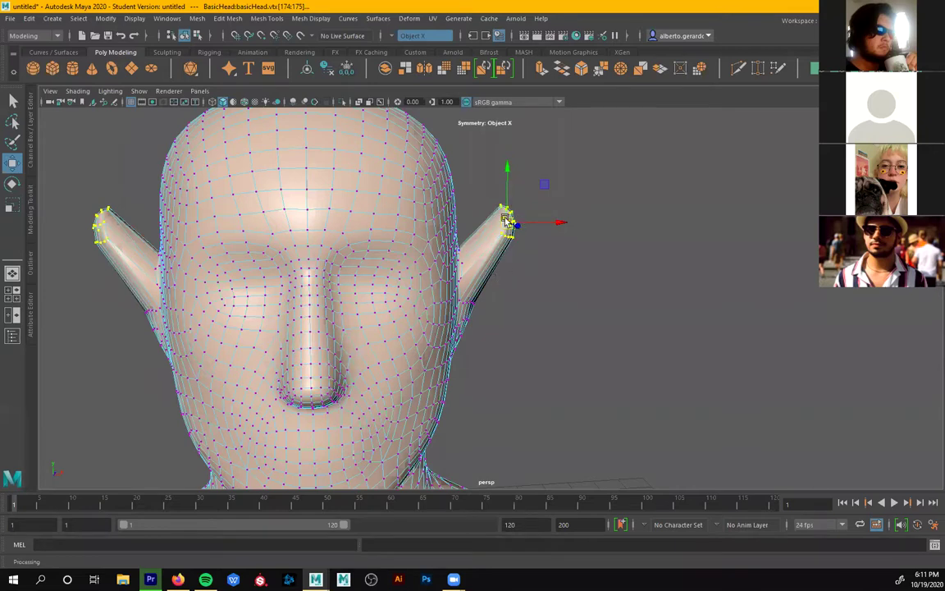
{"action": "key", "text": "ctrl+z"}
{"action": "left_click_drag", "start_coordinate": [472, 298], "coordinate": [449, 302], "text": "alt"}
{"action": "right_click_drag", "start_coordinate": [450, 302], "coordinate": [470, 329], "text": "alt"}
{"action": "middle_click_drag", "start_coordinate": [470, 328], "coordinate": [476, 302], "text": "alt"}
{"action": "left_click_drag", "start_coordinate": [476, 302], "coordinate": [495, 315], "text": "alt"}
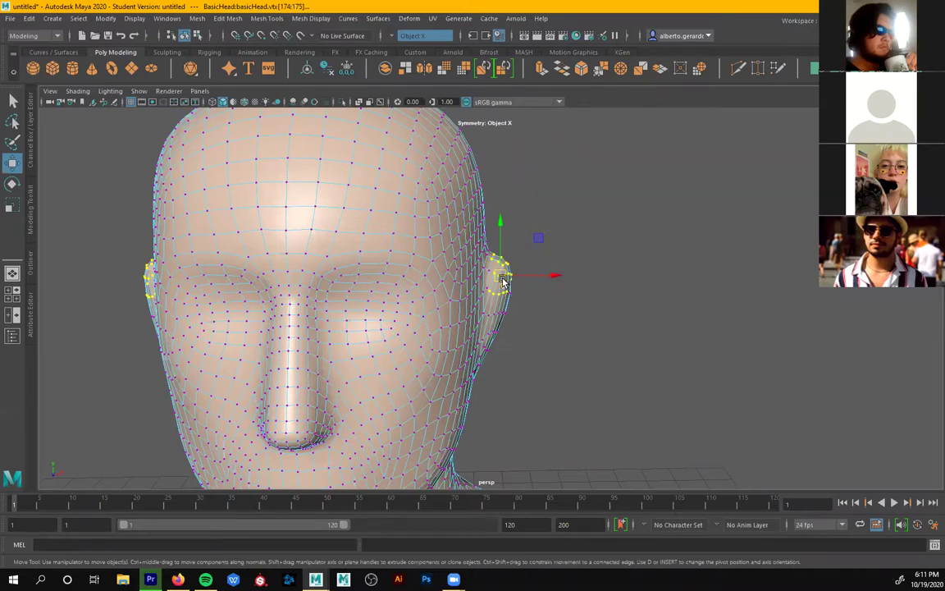
- Turn on soft selection and pick a single ear vertex to preview its falloff area
{"action": "key", "text": "b"}
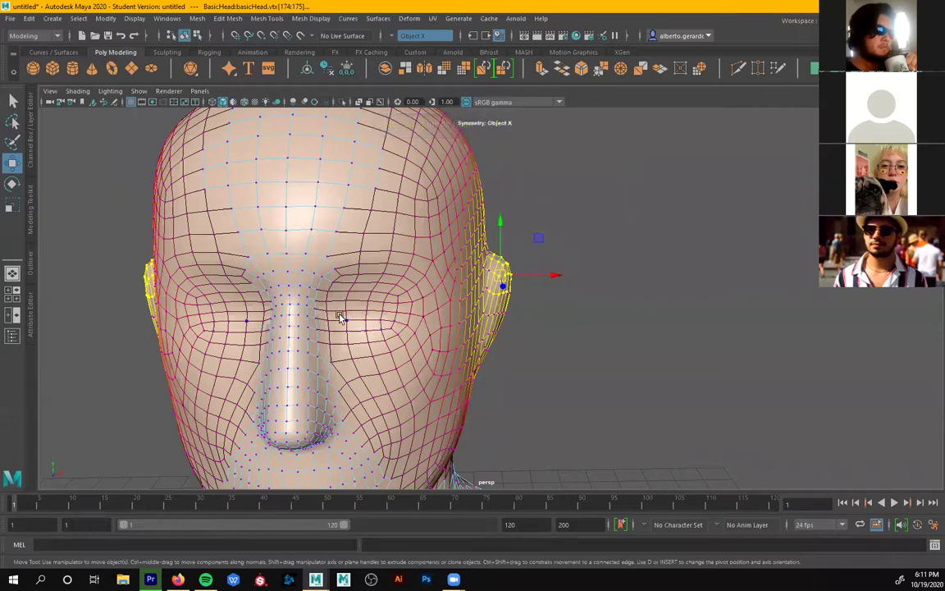
{"action": "left_click", "coordinate": [309, 207]}
{"action": "left_click", "coordinate": [498, 302]}
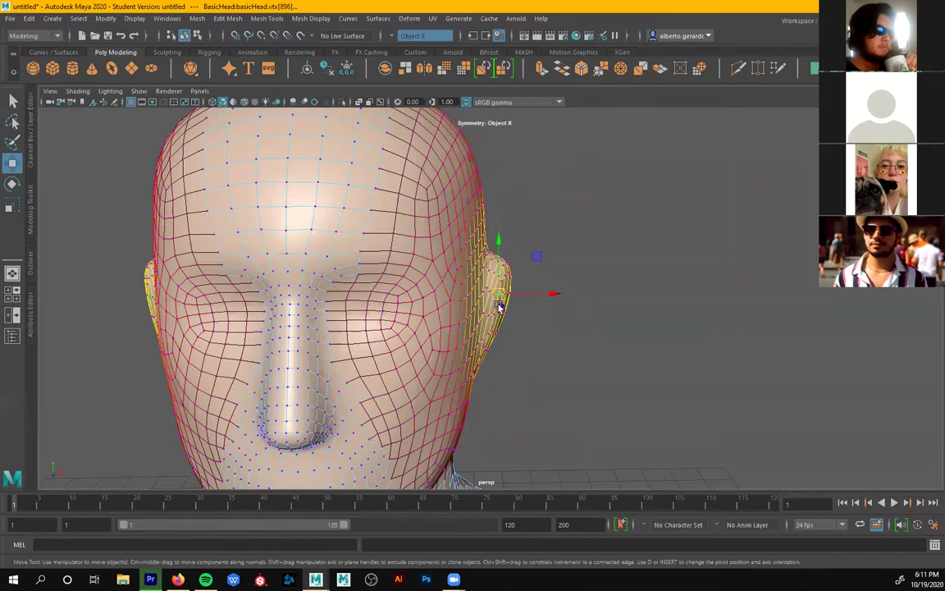
- Try to raise the upper ear vertices with the wide soft selection falloff, and undo the move
{"action": "left_click", "coordinate": [508, 258]}
{"action": "left_click_drag", "start_coordinate": [512, 233], "coordinate": [541, 155]}
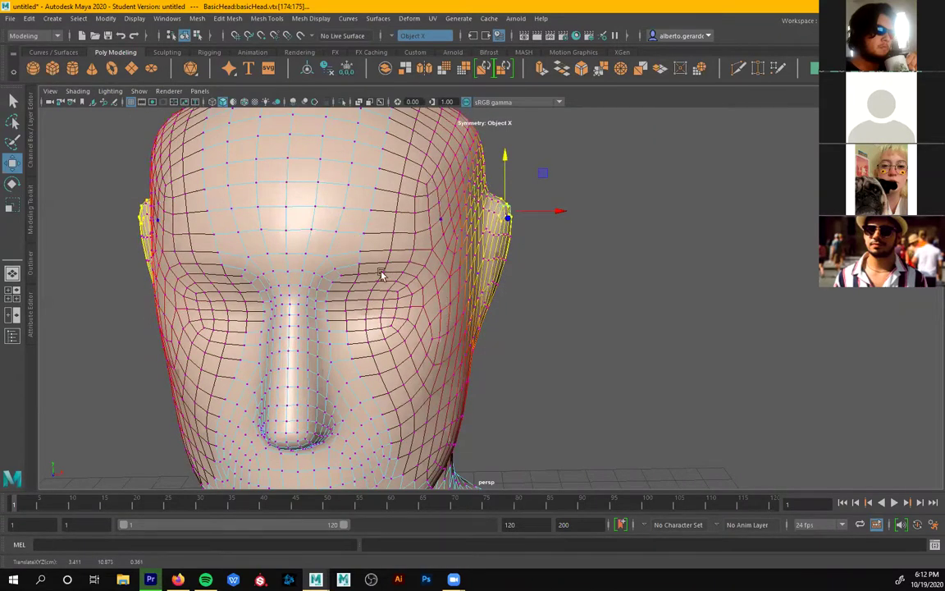
{"action": "key", "text": "ctrl+z"}
- Try to pull the upper ear vertices outward with the wide soft selection falloff, and undo the move
{"action": "mouse_move", "coordinate": [510, 295]}
{"action": "left_mouse_down", "text": "alt"}
{"action": "mouse_move", "coordinate": [513, 279]}
{"action": "mouse_move", "coordinate": [500, 310]}
{"action": "left_mouse_up", "text": "alt"}
{"action": "right_click_drag", "start_coordinate": [500, 310], "coordinate": [464, 338], "text": "alt"}
{"action": "left_click_drag", "start_coordinate": [464, 338], "coordinate": [450, 352], "text": "alt"}
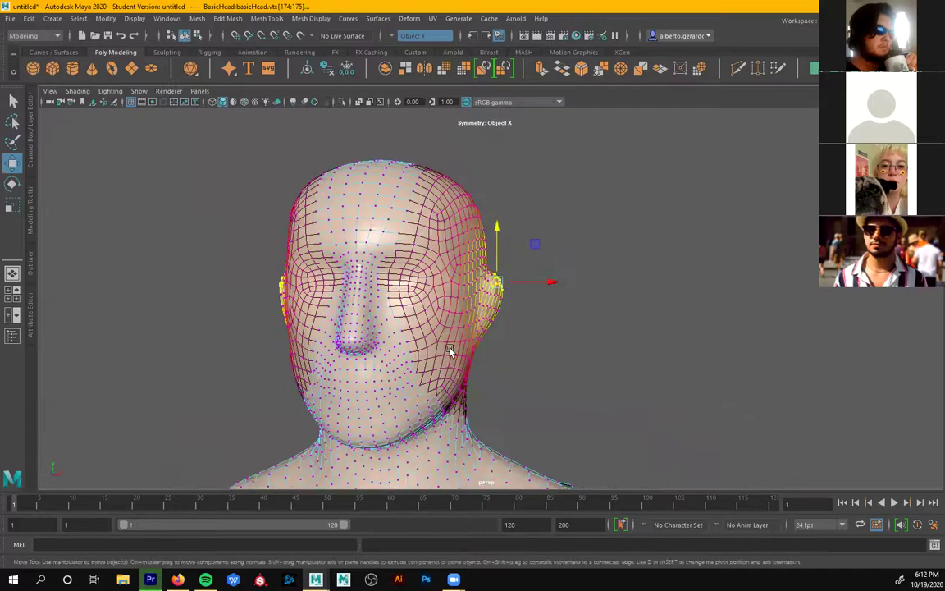
{"action": "right_click_drag", "start_coordinate": [449, 352], "coordinate": [508, 344], "text": "alt"}
{"action": "mouse_move", "coordinate": [509, 343]}
{"action": "left_mouse_down", "text": "alt"}
{"action": "mouse_move", "coordinate": [517, 363]}
{"action": "mouse_move", "coordinate": [502, 336]}
{"action": "left_mouse_up", "text": "alt"}
{"action": "right_click_drag", "start_coordinate": [502, 336], "coordinate": [487, 342], "text": "alt"}
{"action": "middle_click_drag", "start_coordinate": [487, 342], "coordinate": [490, 353], "text": "alt"}
{"action": "left_click_drag", "start_coordinate": [490, 353], "coordinate": [494, 362], "text": "alt"}
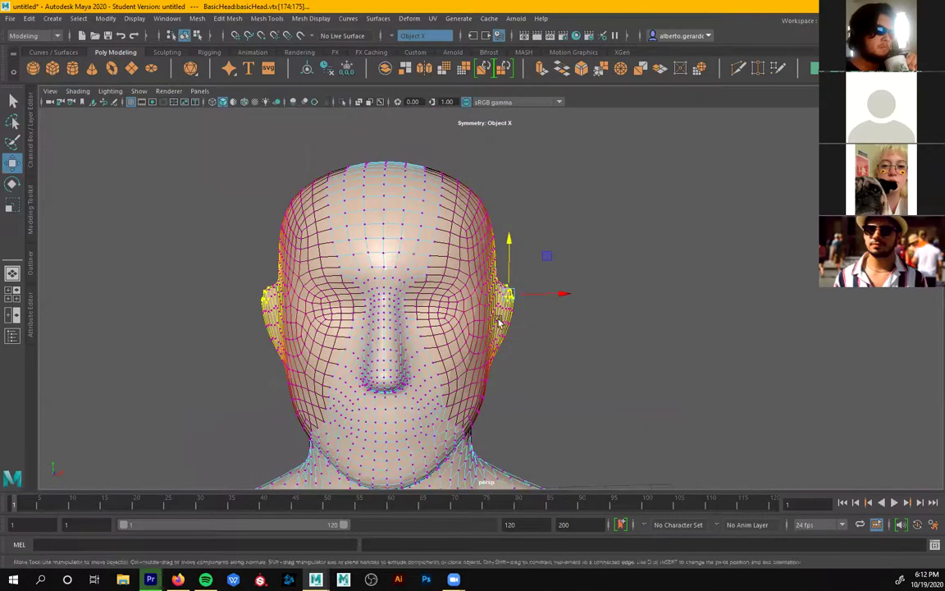
{"action": "right_click_drag", "start_coordinate": [498, 323], "coordinate": [549, 316], "text": "alt"}
{"action": "left_click_drag", "start_coordinate": [549, 316], "coordinate": [500, 263], "text": "alt"}
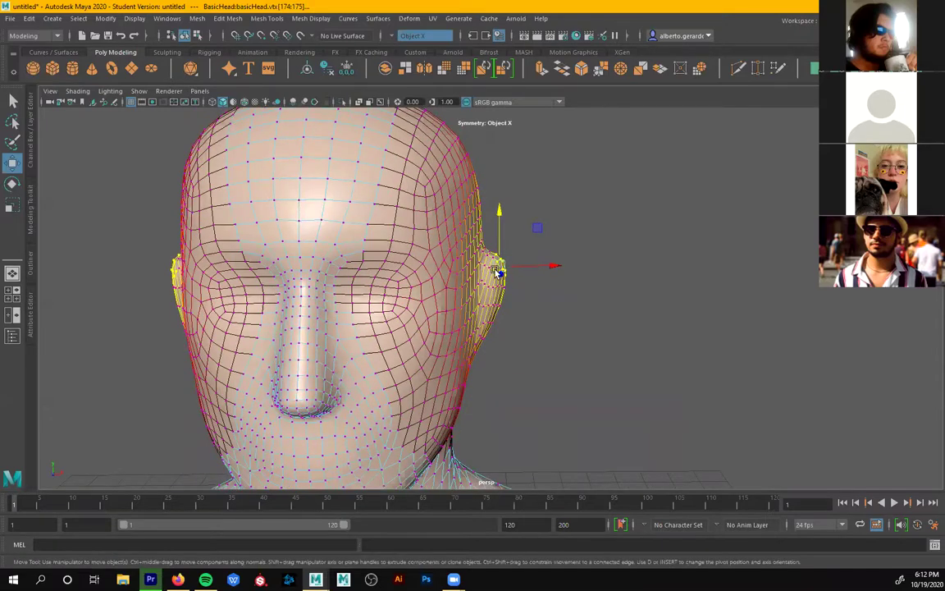
{"action": "left_click_drag", "start_coordinate": [536, 233], "coordinate": [597, 270]}
{"action": "key", "text": "ctrl+z"}
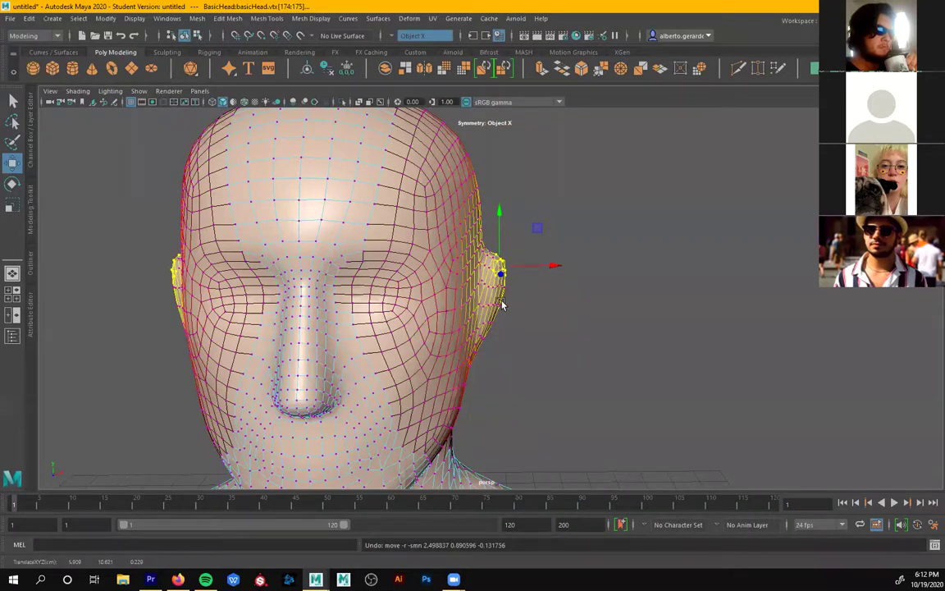
{"action": "right_click_drag", "start_coordinate": [529, 288], "coordinate": [501, 315], "text": "alt"}
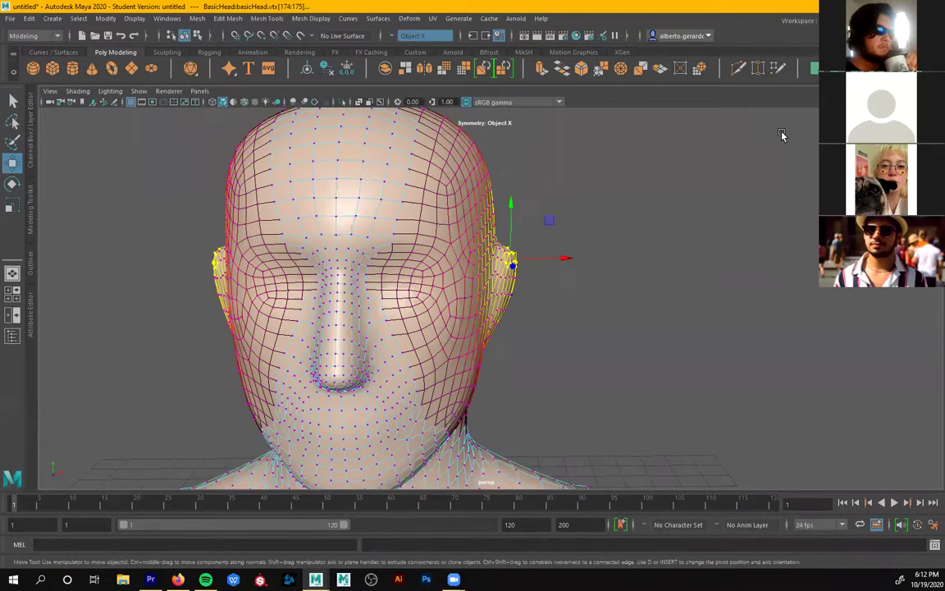
- Open the Modeling Toolkit's Soft Selection settings and set the falloff radius to 1.00 with Soft Select enabled
{"action": "left_click", "coordinate": [878, 35]}
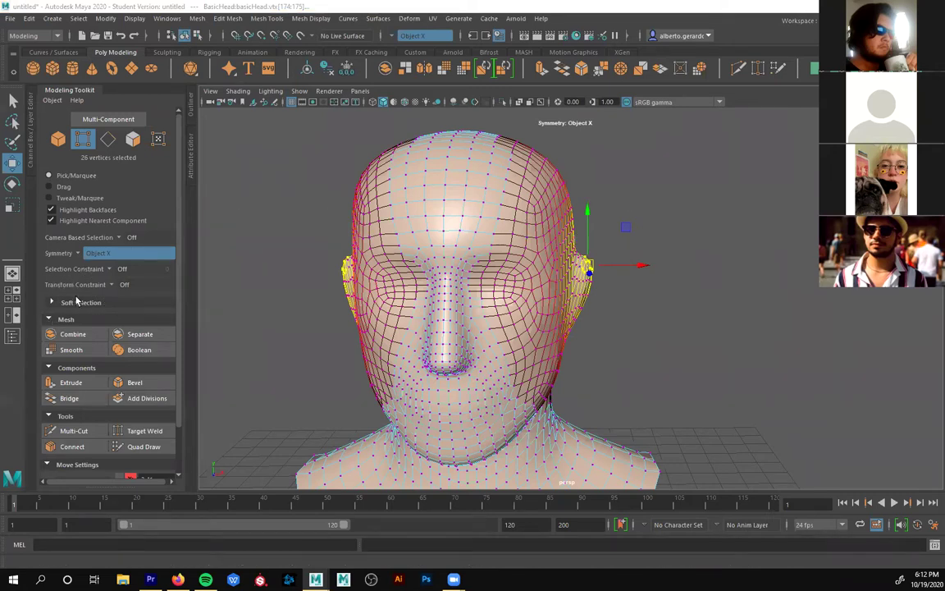
{"action": "left_click", "coordinate": [51, 301]}
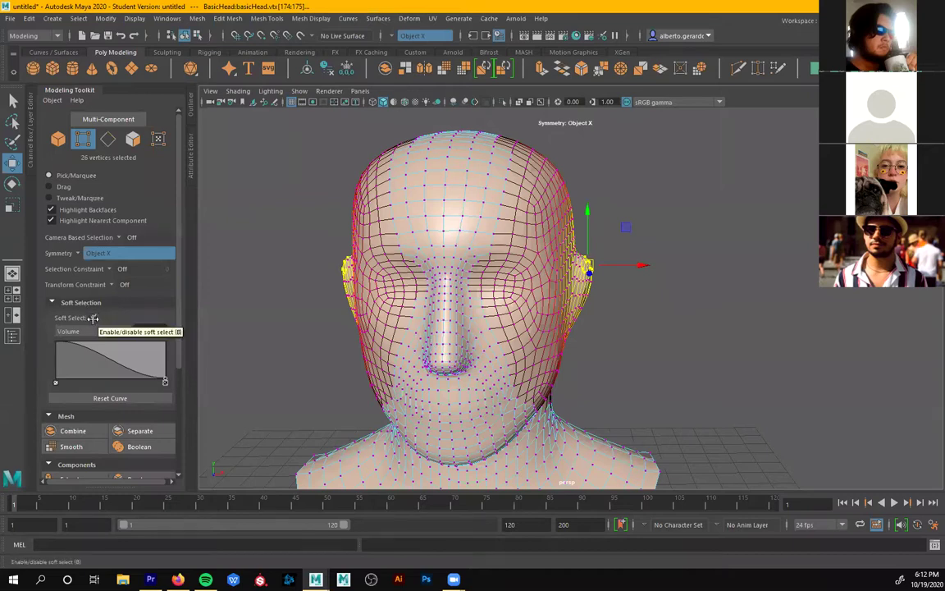
{"action": "left_click", "coordinate": [95, 318]}
{"action": "left_click", "coordinate": [94, 318]}
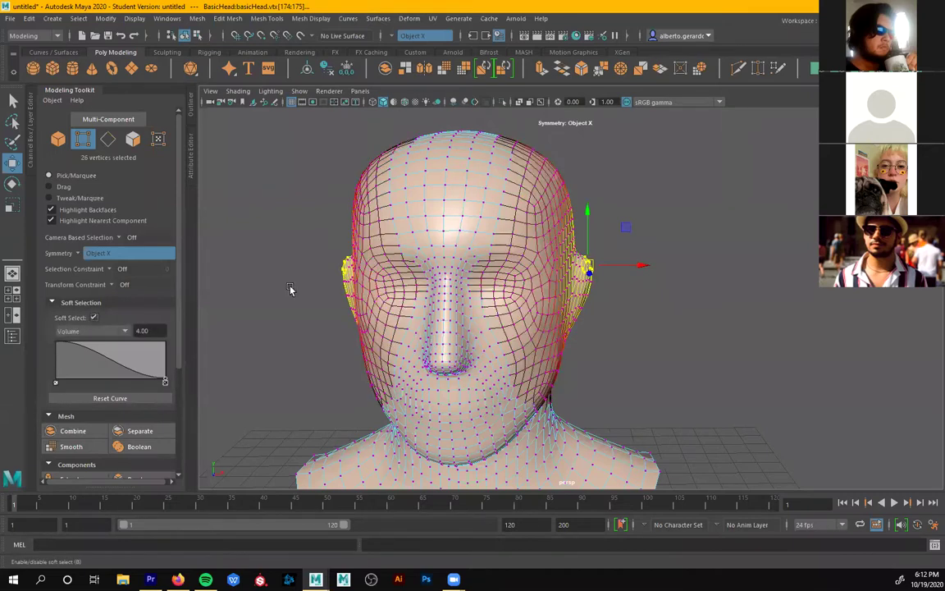
{"action": "key", "text": "b"}
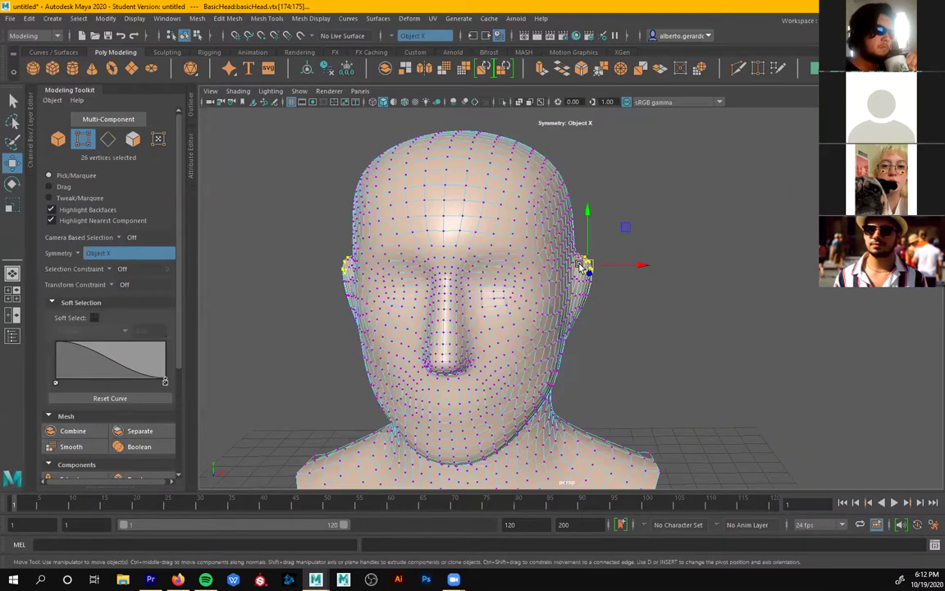
{"action": "key", "text": "b"}
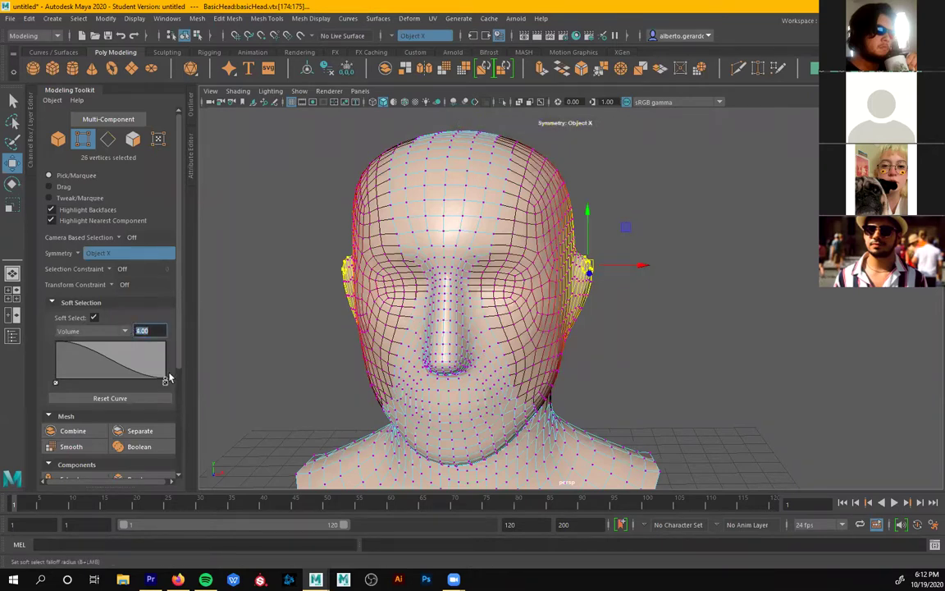
{"action": "key", "text": "Return"}
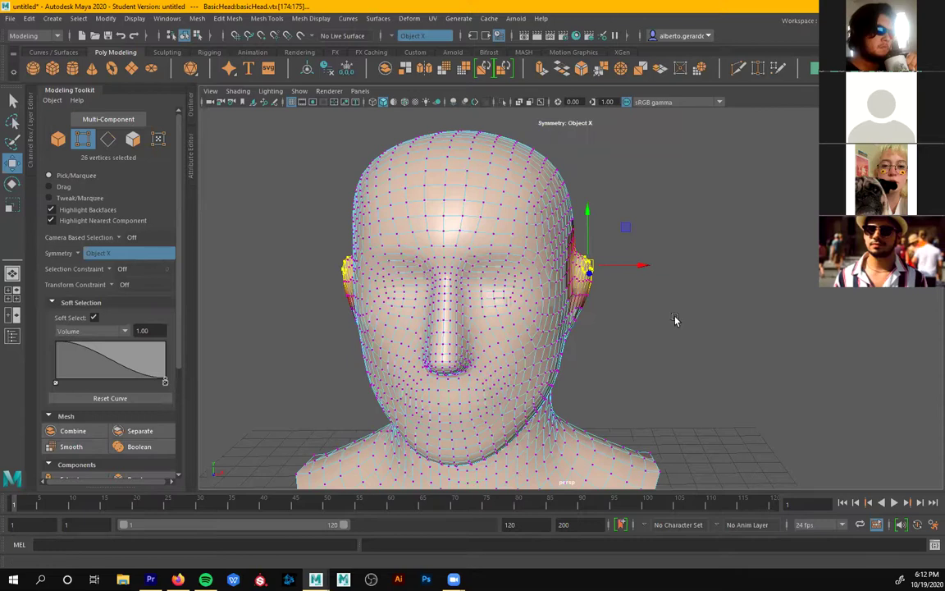
- Pull the upper outer vertices of both ears outward from the head with soft selection
{"action": "scroll", "coordinate": [572, 220], "scroll_direction": "up", "scroll_amount": 6}
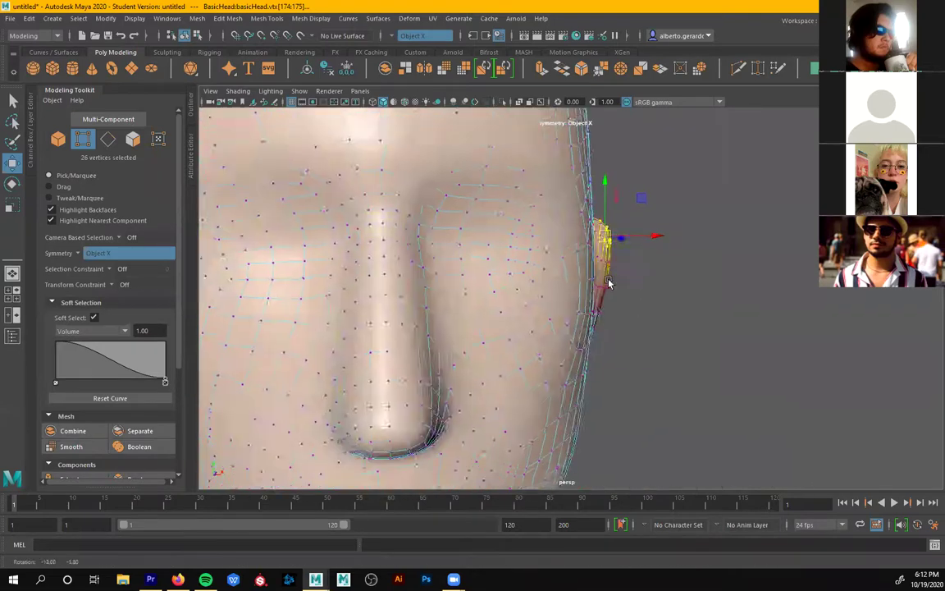
{"action": "left_click_drag", "start_coordinate": [603, 233], "coordinate": [611, 226]}
{"action": "right_click_drag", "start_coordinate": [611, 228], "coordinate": [502, 256], "text": "alt"}
{"action": "left_click_drag", "start_coordinate": [593, 198], "coordinate": [596, 186]}
{"action": "mouse_move", "coordinate": [646, 241]}
{"action": "left_mouse_down"}
{"action": "mouse_move", "coordinate": [664, 242]}
{"action": "mouse_move", "coordinate": [655, 241]}
{"action": "left_mouse_up"}
{"action": "key", "text": "f"}
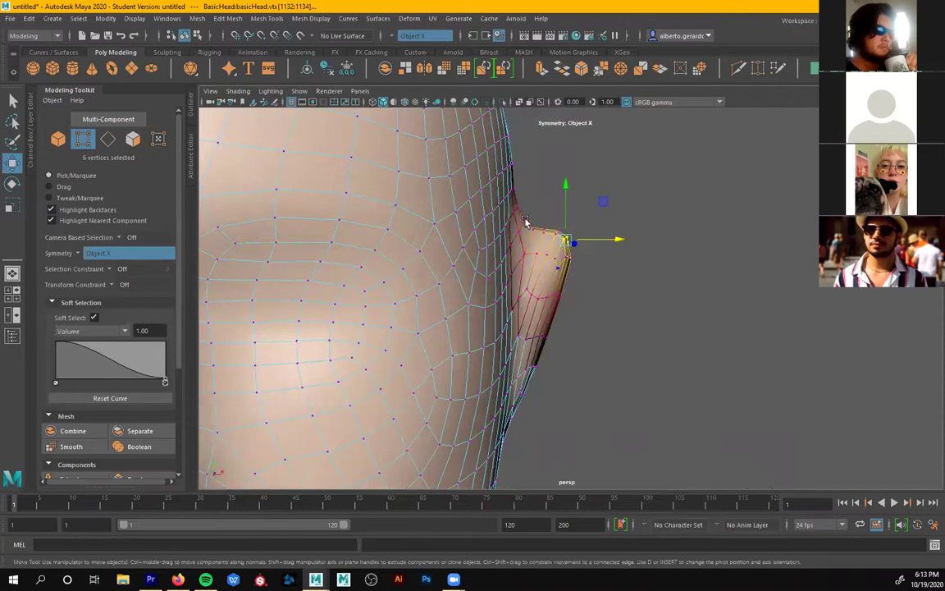
- Lower the inner top-edge vertices of both ears, close to where they join the head
{"action": "left_click_drag", "start_coordinate": [539, 205], "coordinate": [528, 235]}
{"action": "right_click_drag", "start_coordinate": [565, 269], "coordinate": [502, 279], "text": "alt"}
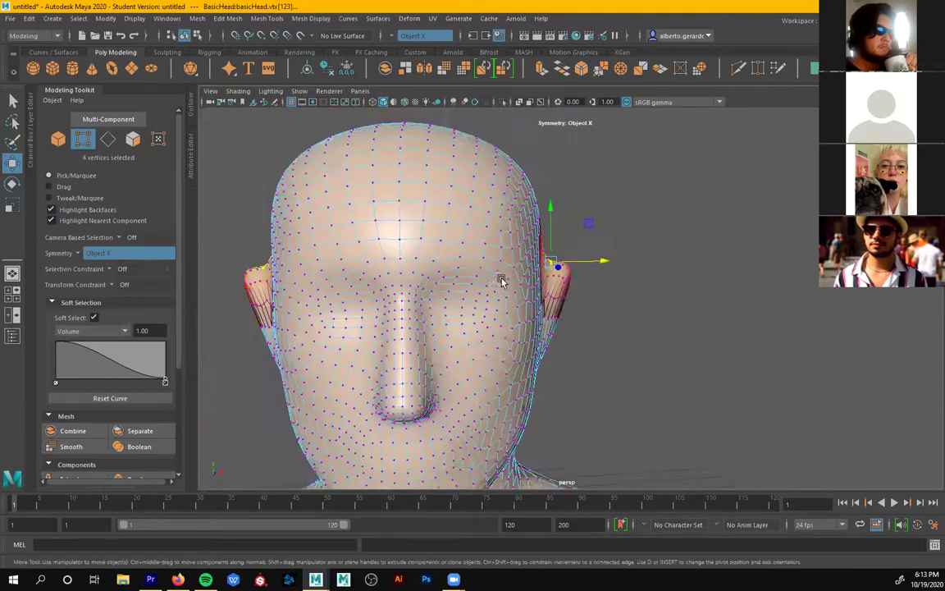
{"action": "middle_click_drag", "start_coordinate": [502, 278], "coordinate": [504, 264], "text": "alt"}
{"action": "left_click_drag", "start_coordinate": [552, 193], "coordinate": [551, 209]}
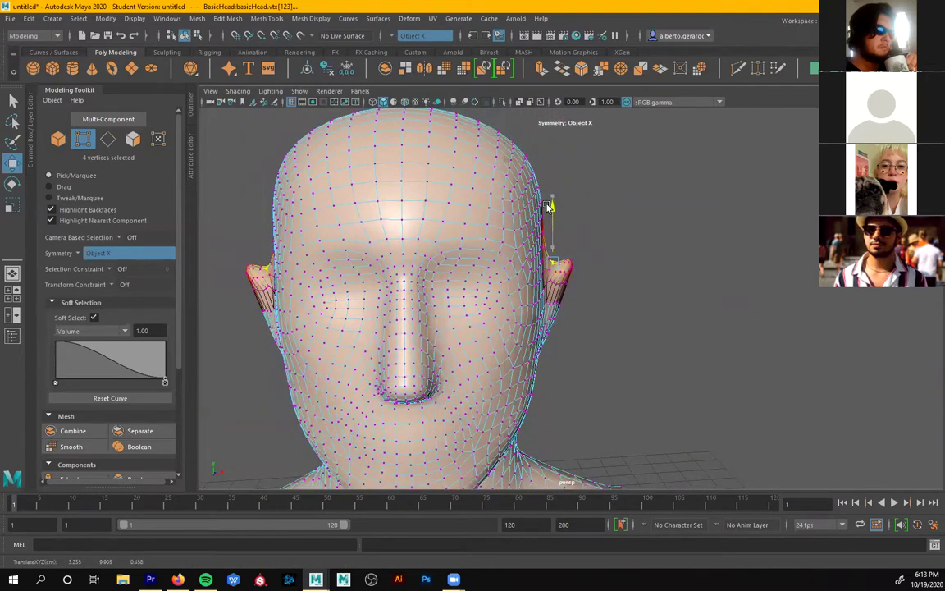
- Move the outermost tip vertices of both ears upward and outward to start a pointed shape
{"action": "left_click_drag", "start_coordinate": [573, 272], "coordinate": [591, 298]}
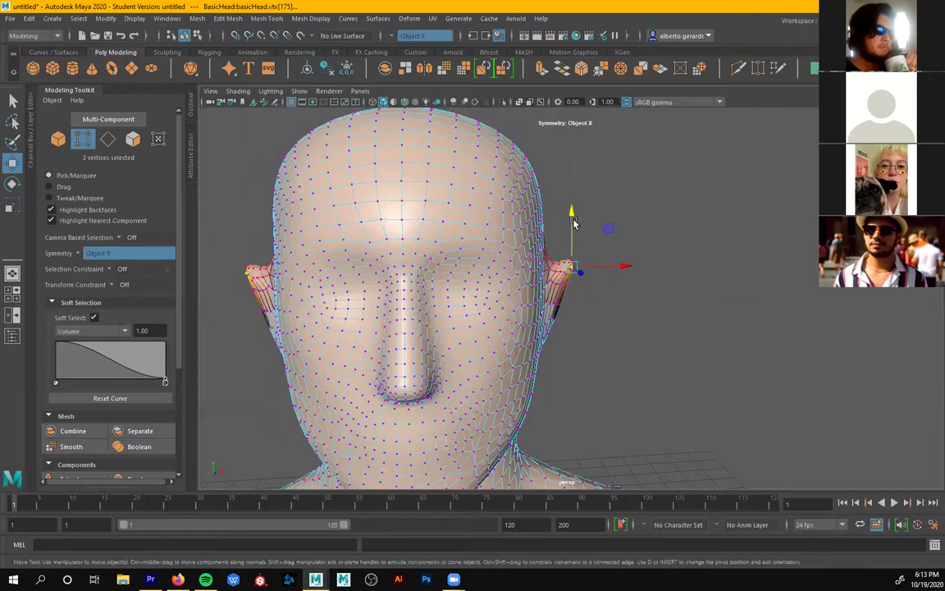
{"action": "left_click_drag", "start_coordinate": [573, 222], "coordinate": [573, 214]}
{"action": "mouse_move", "coordinate": [616, 261]}
{"action": "left_mouse_down"}
{"action": "mouse_move", "coordinate": [628, 257]}
{"action": "mouse_move", "coordinate": [620, 255]}
{"action": "left_mouse_up"}
{"action": "left_click_drag", "start_coordinate": [575, 206], "coordinate": [546, 213]}
- Reposition individual vertices along the upper rims of both ears to refine the pointed shape
{"action": "left_click", "coordinate": [547, 253]}
{"action": "left_click_drag", "start_coordinate": [601, 232], "coordinate": [402, 275], "text": "alt"}
{"action": "right_click_drag", "start_coordinate": [402, 275], "coordinate": [660, 298], "text": "alt"}
{"action": "left_click_drag", "start_coordinate": [660, 298], "coordinate": [500, 320], "text": "alt"}
{"action": "left_click", "coordinate": [572, 295]}
{"action": "left_click_drag", "start_coordinate": [570, 255], "coordinate": [592, 320], "text": "alt"}
{"action": "right_click_drag", "start_coordinate": [592, 320], "coordinate": [615, 317], "text": "alt"}
{"action": "left_click_drag", "start_coordinate": [573, 276], "coordinate": [564, 340]}
{"action": "left_click_drag", "start_coordinate": [533, 307], "coordinate": [525, 301]}
- Nudge the vertices near the ear tips inward and raise the topmost ones to sharpen the points
{"action": "left_click_drag", "start_coordinate": [648, 359], "coordinate": [623, 273], "text": "alt"}
{"action": "left_click", "coordinate": [634, 188]}
{"action": "left_click_drag", "start_coordinate": [677, 190], "coordinate": [672, 188]}
{"action": "left_click", "coordinate": [668, 175]}
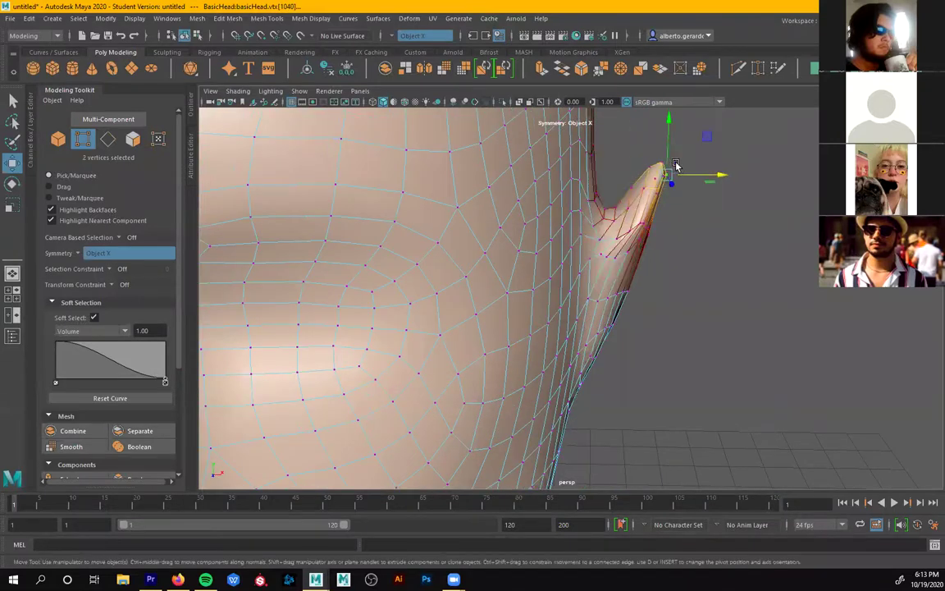
{"action": "left_click_drag", "start_coordinate": [673, 139], "coordinate": [674, 119]}
{"action": "scroll", "coordinate": [683, 209], "scroll_direction": "down", "scroll_amount": 5}
{"action": "left_click_drag", "start_coordinate": [679, 213], "coordinate": [680, 213]}
{"action": "scroll", "coordinate": [656, 240], "scroll_direction": "up", "scroll_amount": 5}
- Move the upper rear-edge vertex of both ears backward, working from the side of the head
{"action": "left_click_drag", "start_coordinate": [649, 247], "coordinate": [535, 332], "text": "alt"}
{"action": "left_click", "coordinate": [510, 337]}
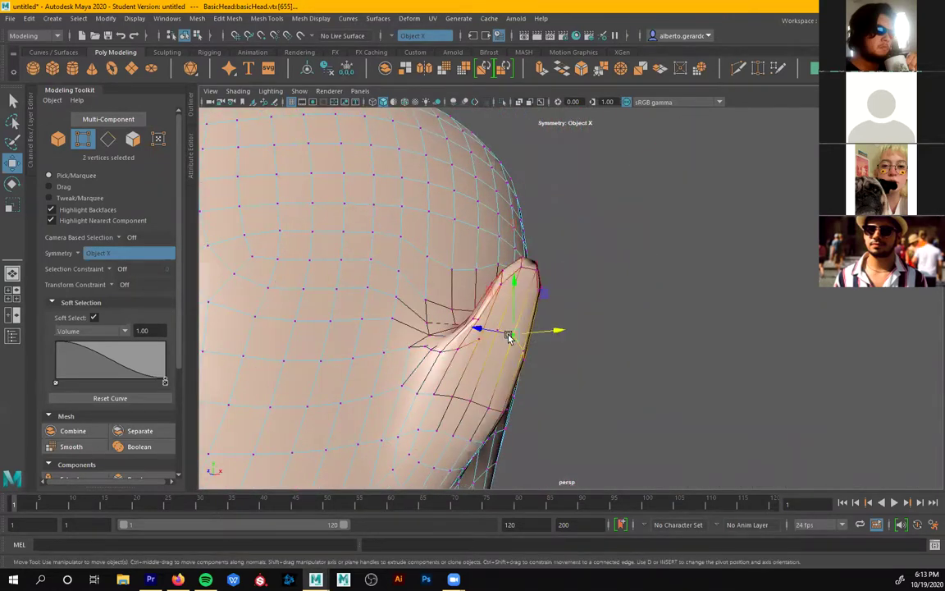
{"action": "left_click_drag", "start_coordinate": [486, 340], "coordinate": [651, 282], "text": "alt"}
{"action": "left_click_drag", "start_coordinate": [698, 335], "coordinate": [455, 337]}
{"action": "scroll", "coordinate": [472, 317], "scroll_direction": "up", "scroll_amount": 3}
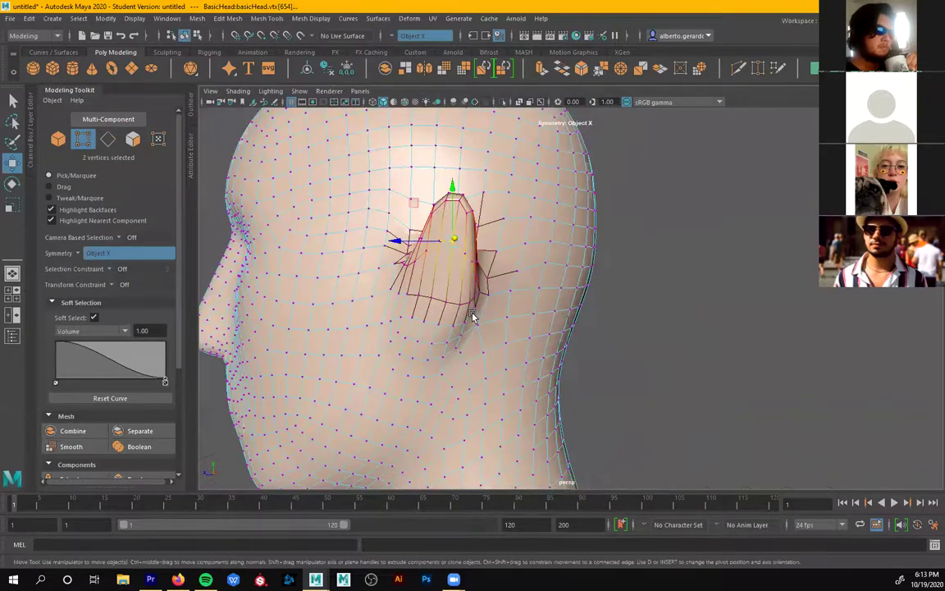
{"action": "left_click", "coordinate": [465, 203]}
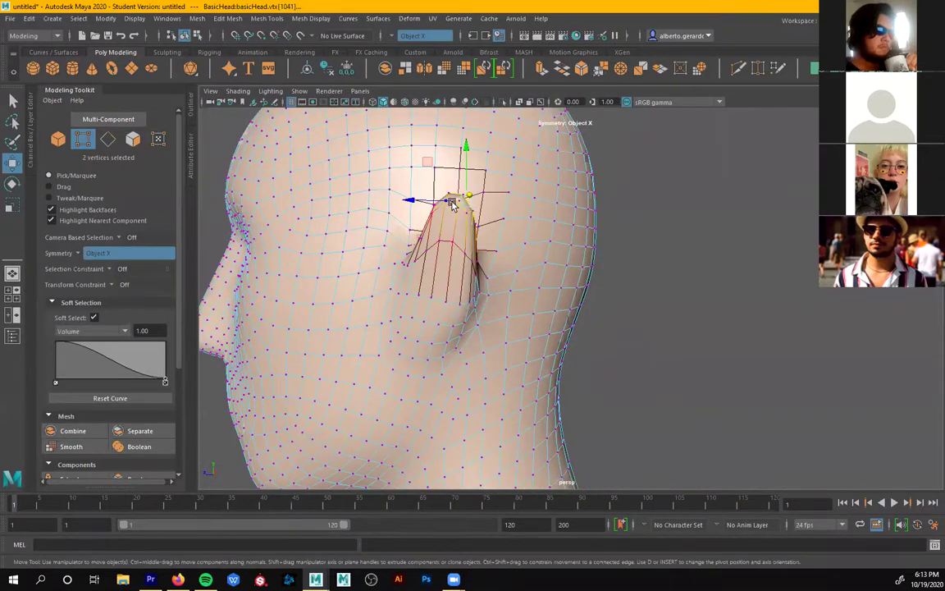
{"action": "left_click", "coordinate": [472, 211]}
{"action": "left_click_drag", "start_coordinate": [424, 208], "coordinate": [433, 208]}
- Widen both ears by moving more rear-edge vertices backward, and slightly raise the vertices at the tips
{"action": "left_click", "coordinate": [473, 258]}
{"action": "left_click_drag", "start_coordinate": [431, 261], "coordinate": [444, 261]}
{"action": "left_click", "coordinate": [482, 214]}
{"action": "left_click_drag", "start_coordinate": [443, 212], "coordinate": [451, 213]}
{"action": "left_click", "coordinate": [458, 193]}
{"action": "left_click_drag", "start_coordinate": [456, 154], "coordinate": [456, 151]}
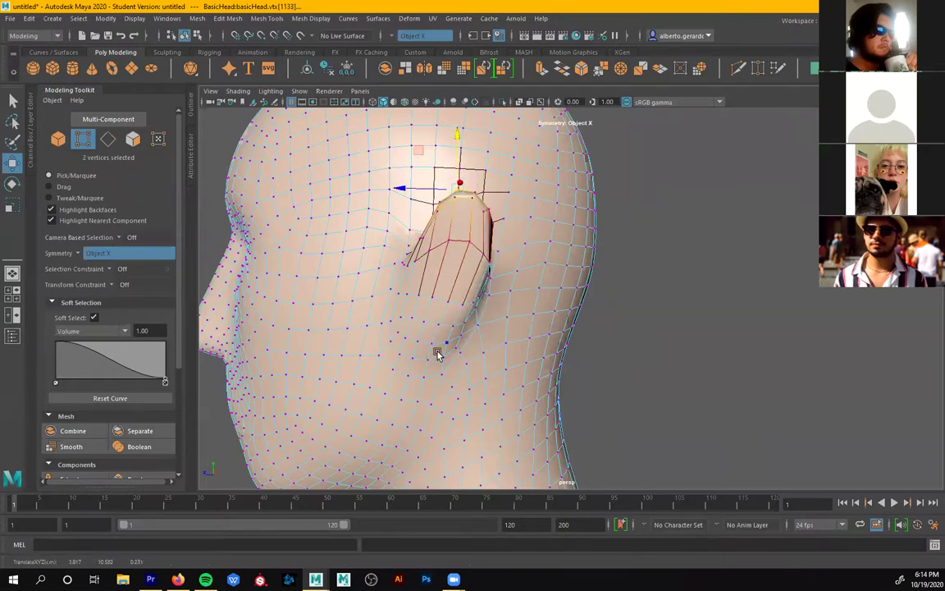
{"action": "mouse_move", "coordinate": [417, 372]}
{"action": "left_mouse_down", "text": "alt"}
{"action": "mouse_move", "coordinate": [492, 369]}
{"action": "mouse_move", "coordinate": [525, 354]}
{"action": "mouse_move", "coordinate": [426, 361]}
{"action": "left_mouse_up", "text": "alt"}
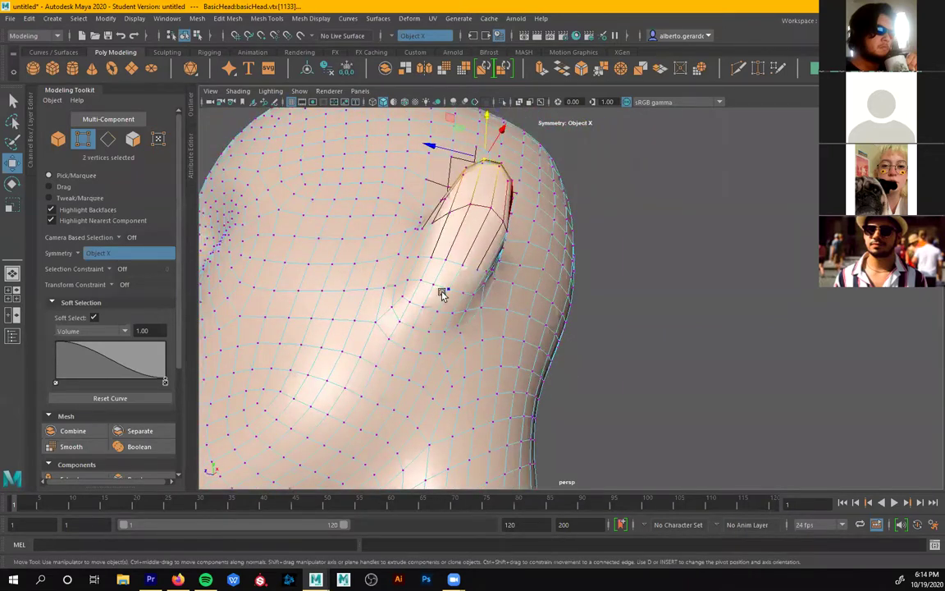
- Select two neighbouring faces at the lower end of each ear and shift them slightly downward with soft selection
{"action": "right_click_drag", "start_coordinate": [455, 252], "coordinate": [457, 289]}
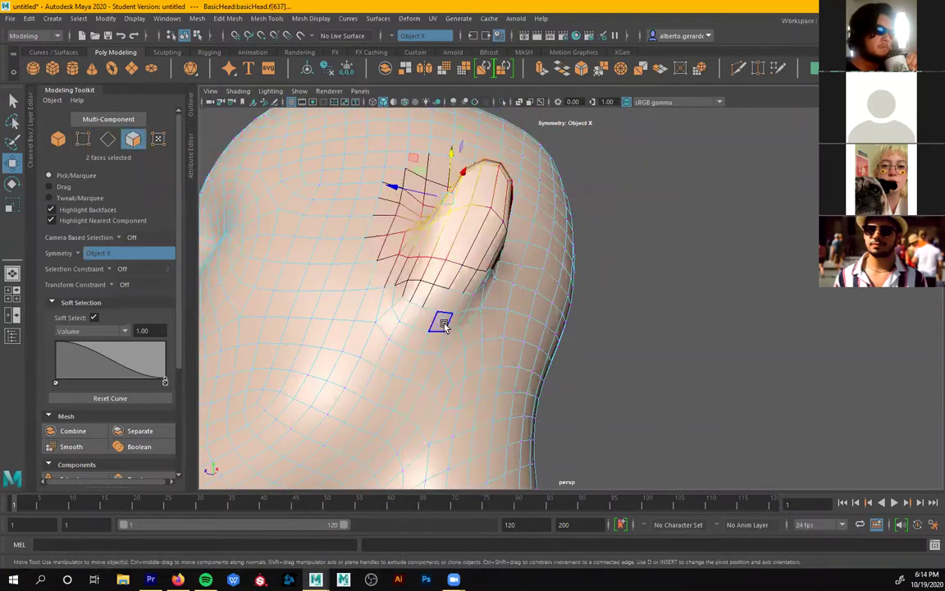
{"action": "left_click", "coordinate": [443, 325]}
{"action": "left_click", "coordinate": [417, 328], "text": "shift"}
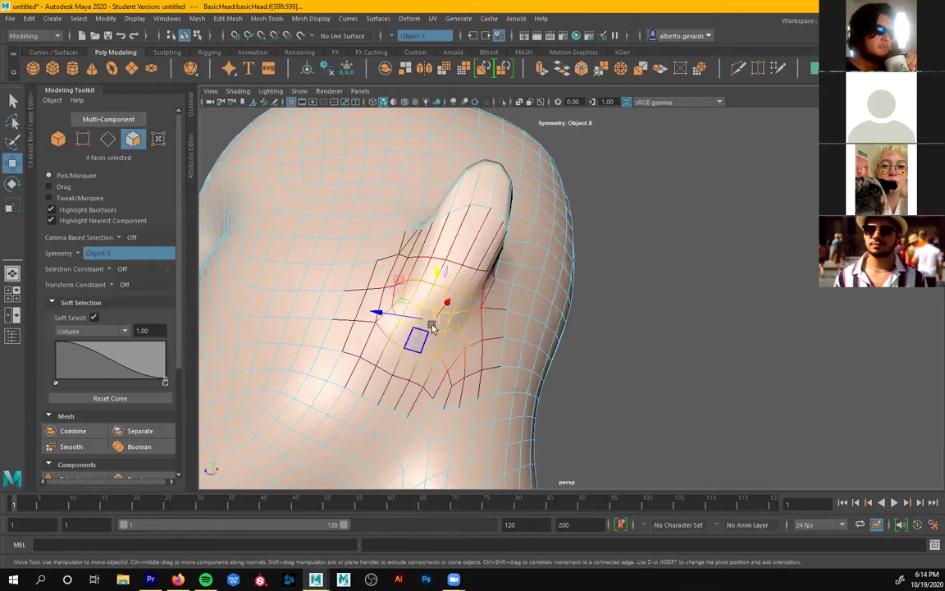
{"action": "left_click_drag", "start_coordinate": [436, 357], "coordinate": [614, 406], "text": "alt"}
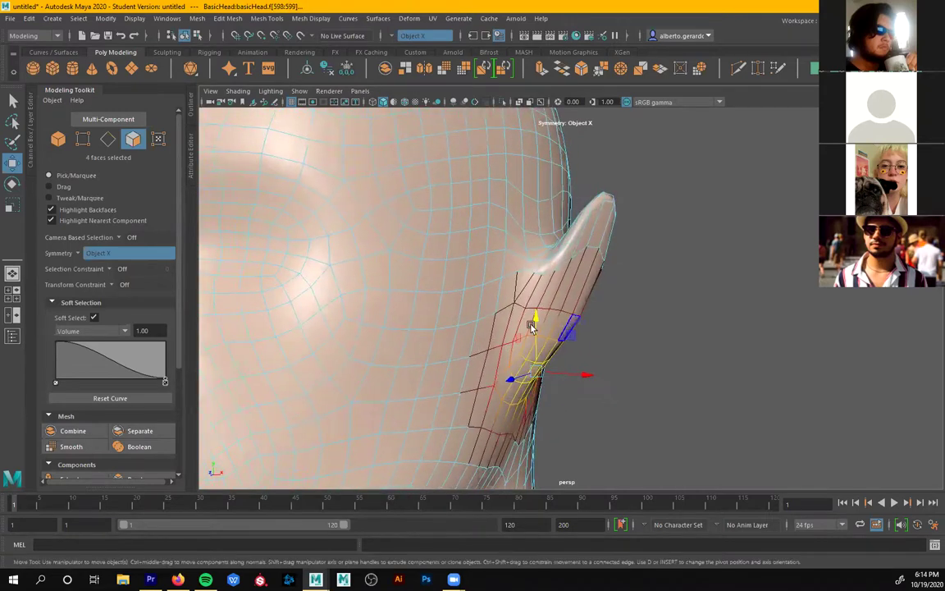
{"action": "left_click_drag", "start_coordinate": [534, 328], "coordinate": [536, 331]}
{"action": "left_click_drag", "start_coordinate": [575, 384], "coordinate": [473, 321]}
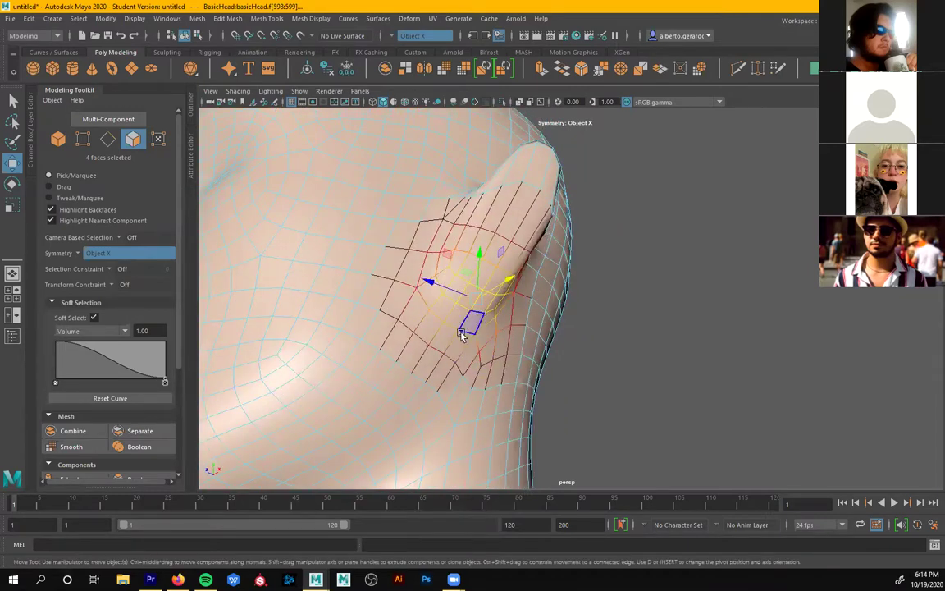
{"action": "left_click_drag", "start_coordinate": [464, 327], "coordinate": [491, 361], "text": "alt"}
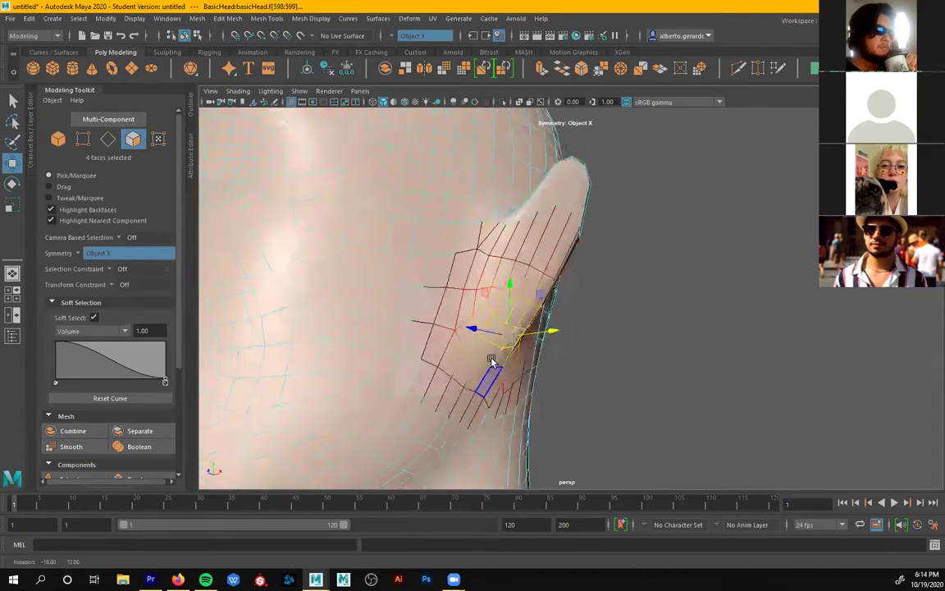
- Turn off soft selection and pull the selected lower-ear faces outward and down to form earlobes
{"action": "left_click", "coordinate": [96, 318]}
{"action": "left_click_drag", "start_coordinate": [508, 360], "coordinate": [555, 300], "text": "alt"}
{"action": "left_click_drag", "start_coordinate": [592, 351], "coordinate": [597, 352]}
{"action": "left_click_drag", "start_coordinate": [559, 296], "coordinate": [376, 292]}
{"action": "left_click_drag", "start_coordinate": [442, 301], "coordinate": [485, 301], "text": "alt"}
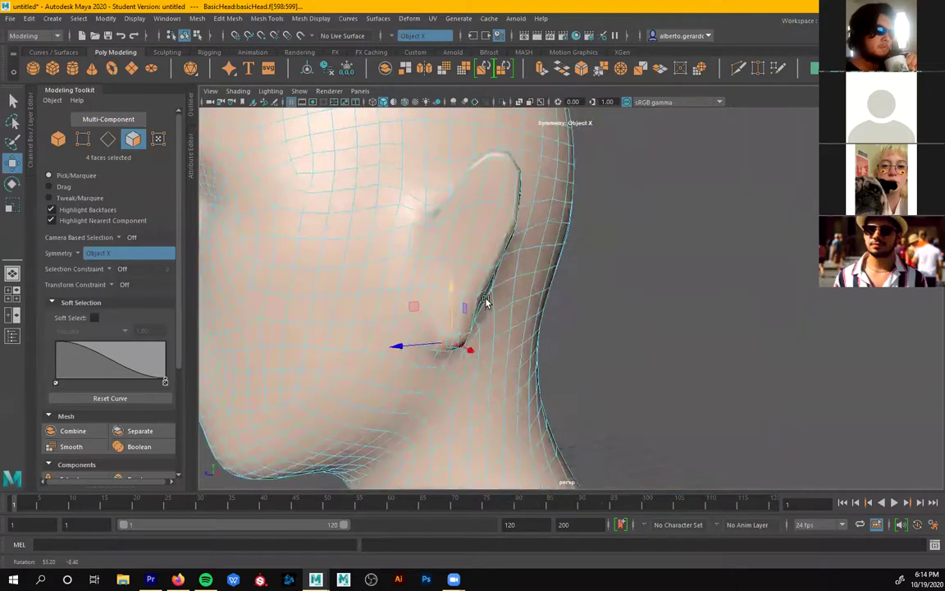
- Select three edges around the bottom of each earlobe and move them to refine the lobe's shape
{"action": "scroll", "coordinate": [484, 318], "scroll_direction": "up", "scroll_amount": 4}
{"action": "middle_click_drag", "start_coordinate": [483, 321], "coordinate": [528, 331], "text": "alt"}
{"action": "left_click_drag", "start_coordinate": [386, 379], "coordinate": [451, 358], "text": "alt"}
{"action": "left_click_drag", "start_coordinate": [511, 327], "coordinate": [458, 323], "text": "alt"}
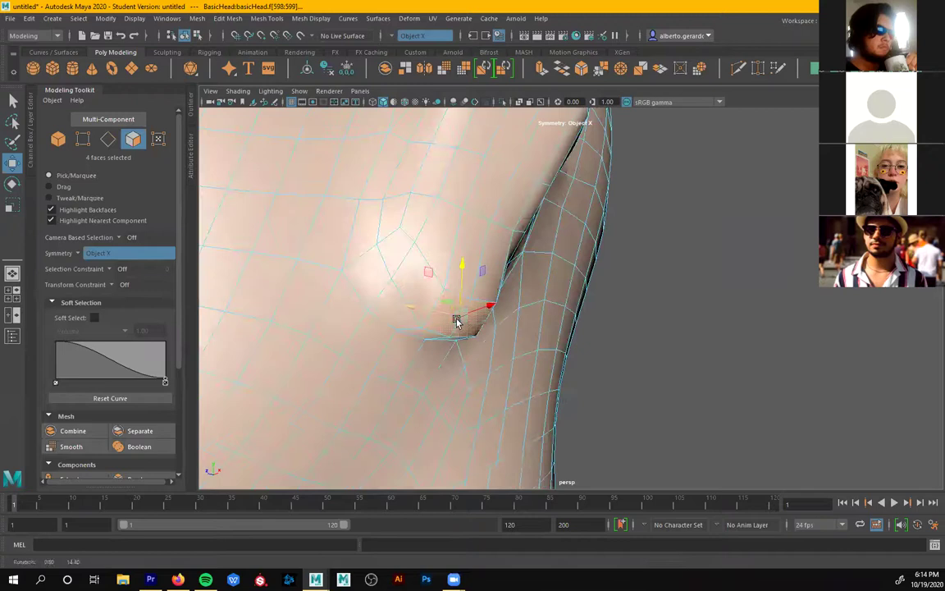
{"action": "right_click_drag", "start_coordinate": [461, 248], "coordinate": [462, 211]}
{"action": "left_click", "coordinate": [460, 336]}
{"action": "key", "text": "q"}
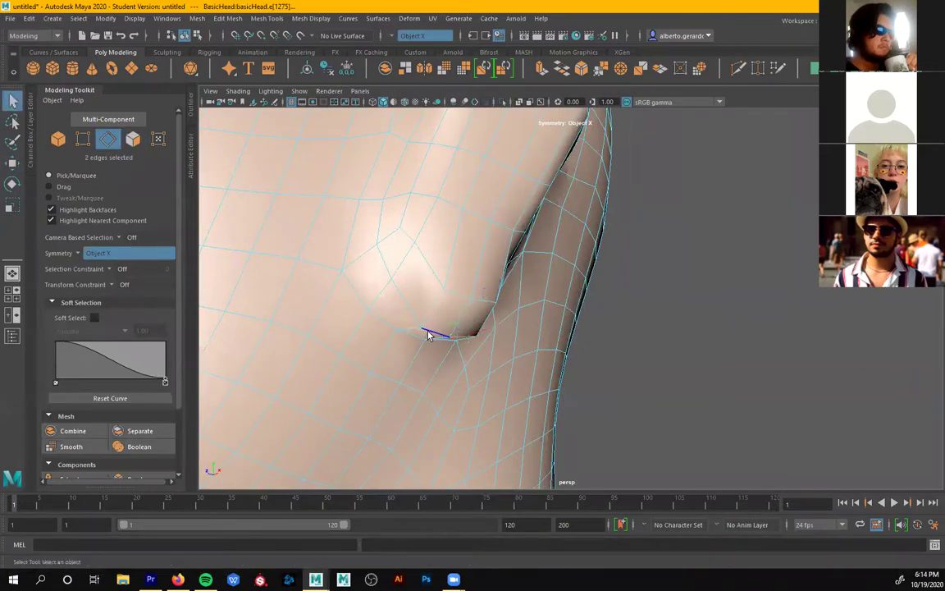
{"action": "left_click_drag", "start_coordinate": [443, 337], "coordinate": [515, 410], "text": "alt"}
{"action": "left_click", "coordinate": [363, 340], "text": "shift"}
{"action": "key", "text": "w"}
{"action": "left_click_drag", "start_coordinate": [549, 373], "coordinate": [541, 287], "text": "alt"}
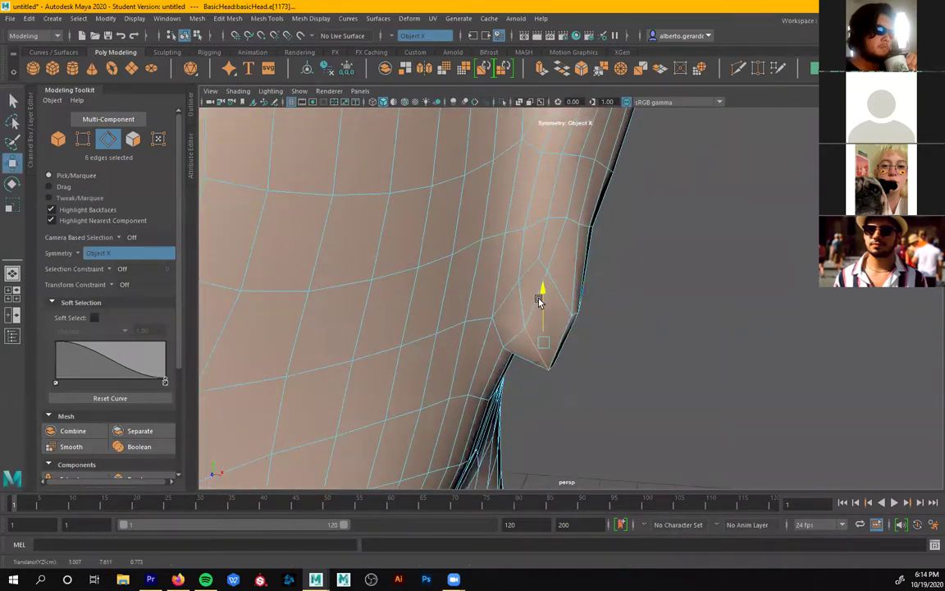
{"action": "right_click_drag", "start_coordinate": [730, 359], "coordinate": [402, 325], "text": "alt"}
{"action": "left_click_drag", "start_coordinate": [566, 341], "coordinate": [628, 304], "text": "alt"}
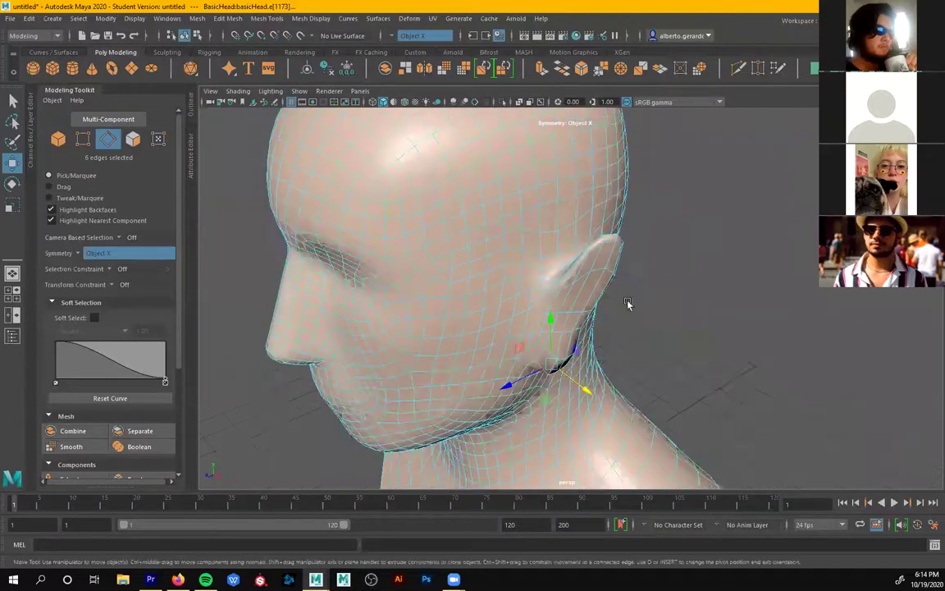
- Reposition individual edges along the rear rims of both ears to smooth the ear outline
{"action": "middle_click_drag", "start_coordinate": [629, 303], "coordinate": [594, 367], "text": "alt"}
{"action": "right_click_drag", "start_coordinate": [764, 367], "coordinate": [821, 365], "text": "alt"}
{"action": "left_click_drag", "start_coordinate": [601, 304], "coordinate": [482, 226], "text": "alt"}
{"action": "left_click", "coordinate": [527, 325], "text": "shift"}
{"action": "left_click", "coordinate": [502, 285]}
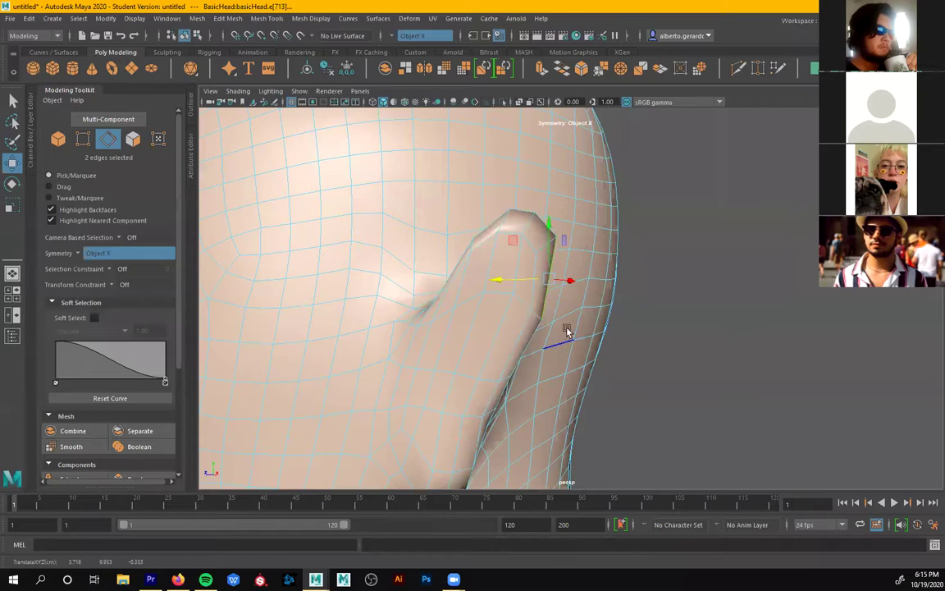
{"action": "left_click_drag", "start_coordinate": [566, 330], "coordinate": [472, 271], "text": "alt"}
{"action": "left_click", "coordinate": [446, 252]}
{"action": "left_click_drag", "start_coordinate": [411, 237], "coordinate": [420, 238]}
- Examine the reshaped ears from the side, behind and the front of the head
{"action": "scroll", "coordinate": [409, 378], "scroll_direction": "down", "scroll_amount": 5}
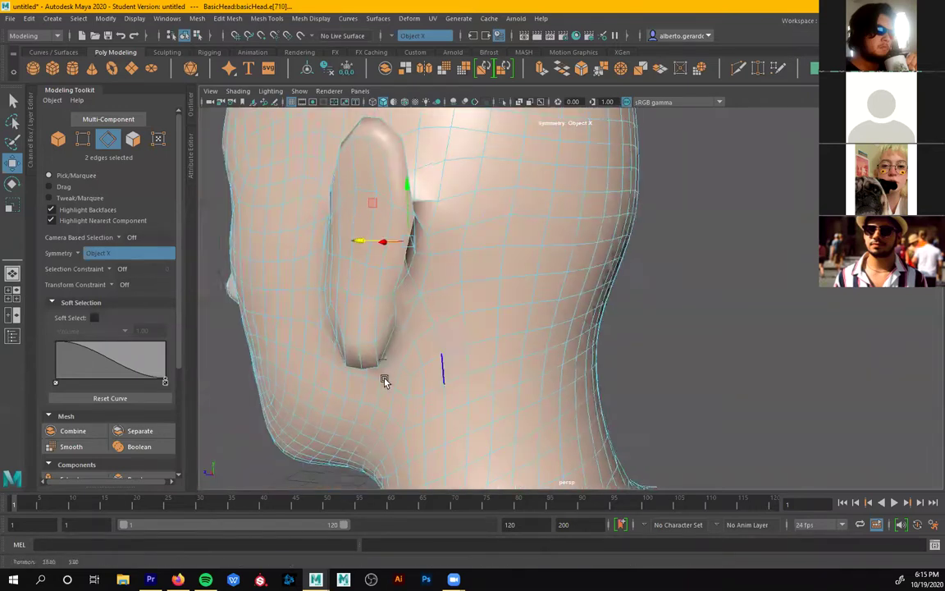
{"action": "left_click_drag", "start_coordinate": [381, 354], "coordinate": [492, 333], "text": "alt"}
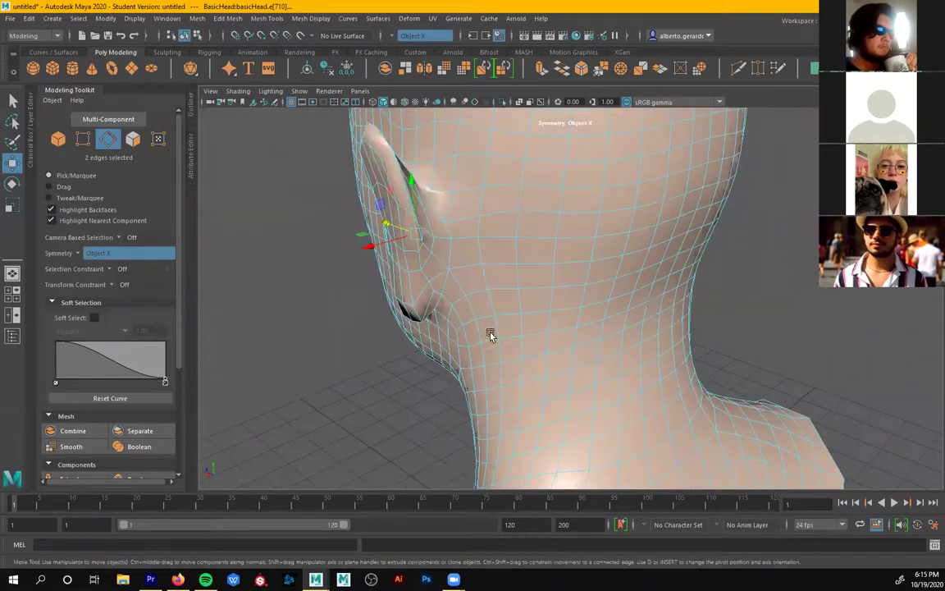
{"action": "scroll", "coordinate": [514, 345], "scroll_direction": "down", "scroll_amount": 5}
{"action": "middle_click_drag", "start_coordinate": [517, 348], "coordinate": [580, 354], "text": "alt"}
{"action": "scroll", "coordinate": [580, 354], "scroll_direction": "up", "scroll_amount": 7}
{"action": "left_click_drag", "start_coordinate": [579, 355], "coordinate": [567, 352], "text": "alt"}
{"action": "right_click_drag", "start_coordinate": [567, 352], "coordinate": [513, 338], "text": "alt"}
{"action": "left_click_drag", "start_coordinate": [513, 337], "coordinate": [480, 300], "text": "alt"}
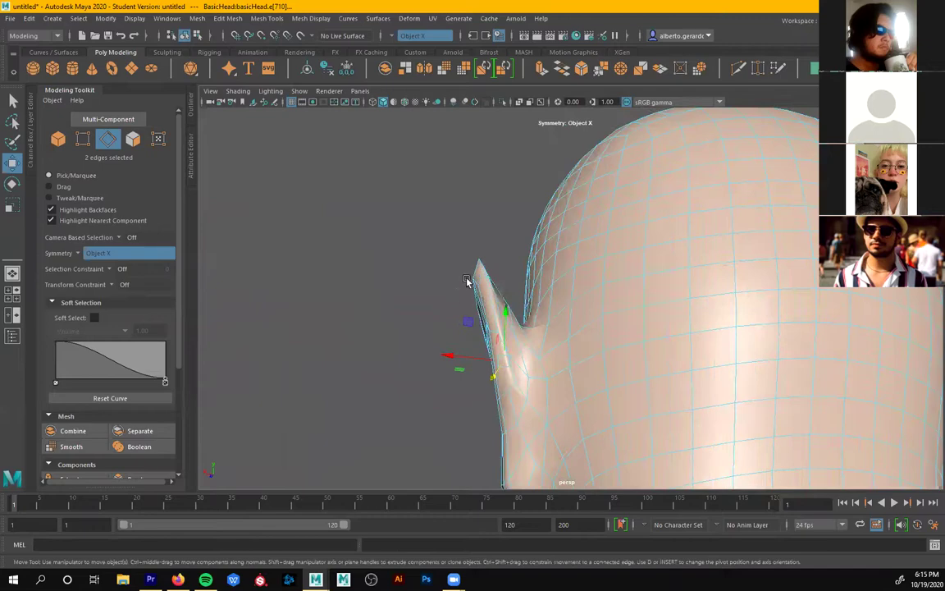
{"action": "left_click_drag", "start_coordinate": [532, 346], "coordinate": [711, 363], "text": "alt"}
{"action": "right_click_drag", "start_coordinate": [711, 363], "coordinate": [497, 341], "text": "alt"}
{"action": "left_click_drag", "start_coordinate": [497, 340], "coordinate": [527, 310], "text": "alt"}
{"action": "scroll", "coordinate": [533, 316], "scroll_direction": "up", "scroll_amount": 4}
{"action": "scroll", "coordinate": [440, 308], "scroll_direction": "up", "scroll_amount": 4}
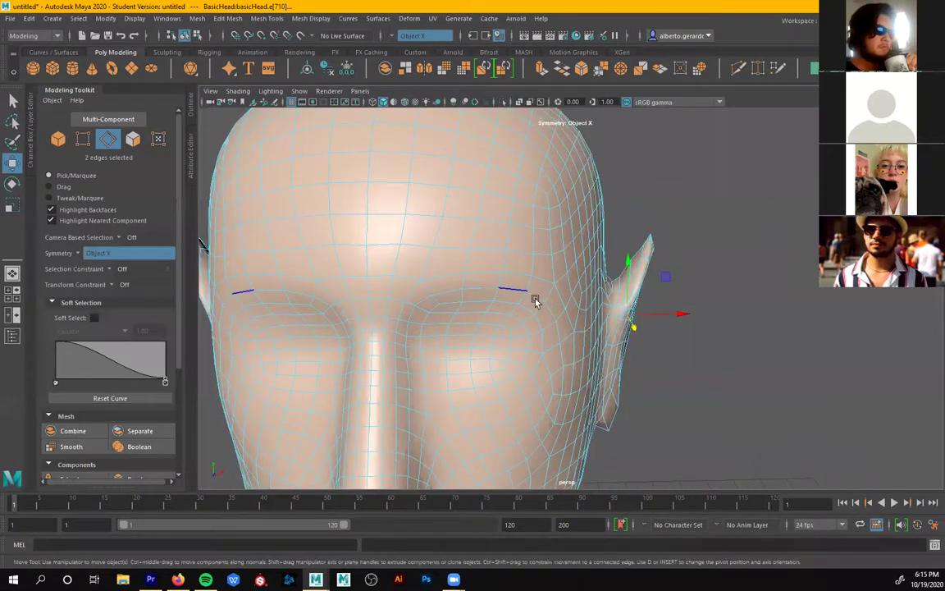
- Select a band of faces above both eyes and pull them forward to start the brow ridge
{"action": "left_click_drag", "start_coordinate": [480, 319], "coordinate": [502, 268], "text": "alt"}
{"action": "right_click", "coordinate": [462, 193]}
{"action": "left_click", "coordinate": [462, 221]}
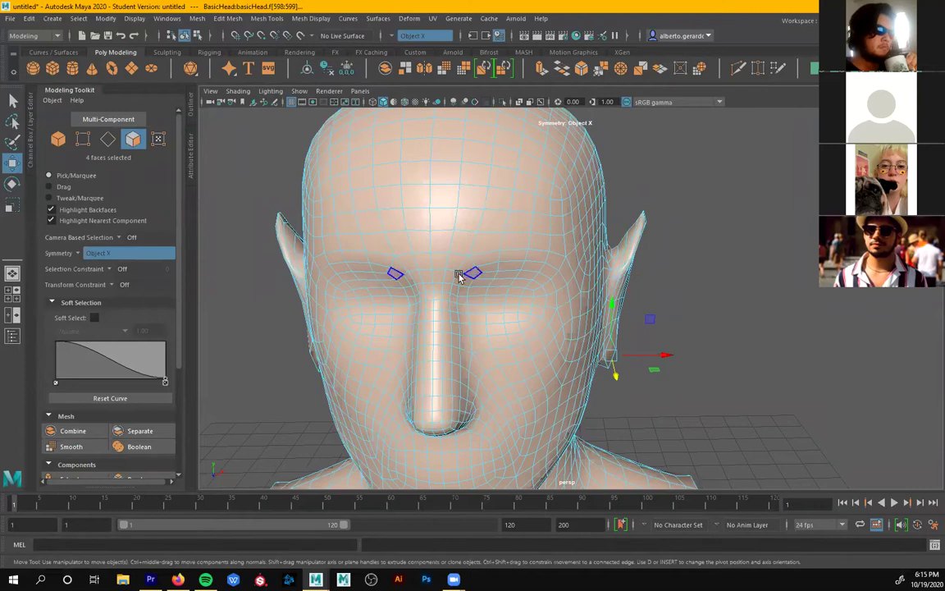
{"action": "left_click", "coordinate": [467, 267]}
{"action": "left_click", "coordinate": [484, 259], "text": "shift"}
{"action": "left_click", "coordinate": [520, 253], "text": "shift"}
{"action": "left_click", "coordinate": [539, 253], "text": "shift"}
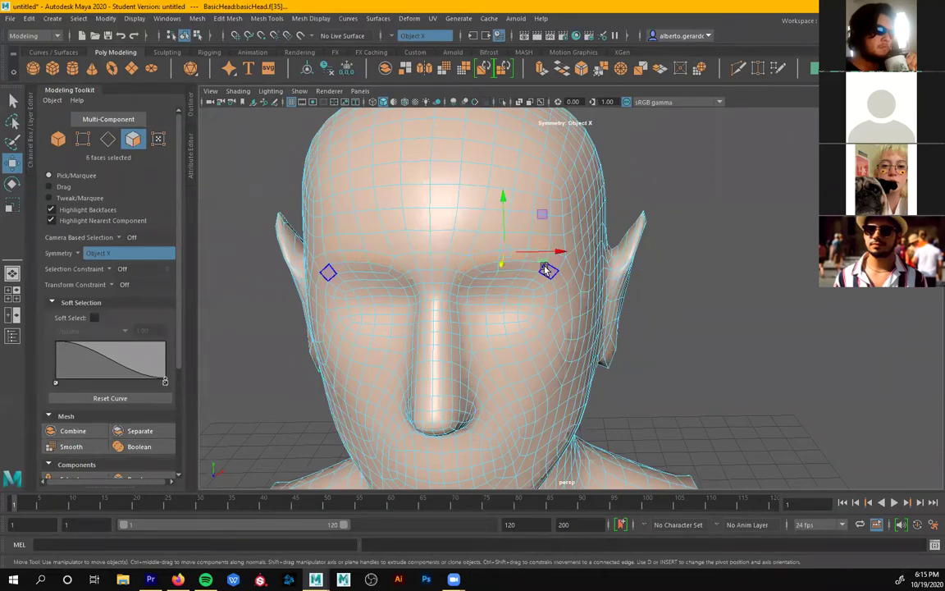
{"action": "key", "text": "q"}
{"action": "left_click", "coordinate": [537, 257], "text": "shift"}
{"action": "left_click", "coordinate": [556, 245], "text": "shift"}
{"action": "left_click", "coordinate": [526, 242], "text": "shift"}
{"action": "left_click", "coordinate": [494, 244], "text": "shift"}
{"action": "left_click_drag", "start_coordinate": [500, 279], "coordinate": [424, 496], "text": "alt"}
{"action": "right_click_drag", "start_coordinate": [424, 496], "coordinate": [603, 305], "text": "alt"}
{"action": "left_click_drag", "start_coordinate": [329, 352], "coordinate": [316, 293], "text": "alt"}
{"action": "middle_click_drag", "start_coordinate": [317, 293], "coordinate": [514, 292], "text": "alt"}
{"action": "right_click_drag", "start_coordinate": [514, 293], "coordinate": [457, 270], "text": "alt"}
{"action": "middle_click_drag", "start_coordinate": [458, 270], "coordinate": [456, 291], "text": "alt"}
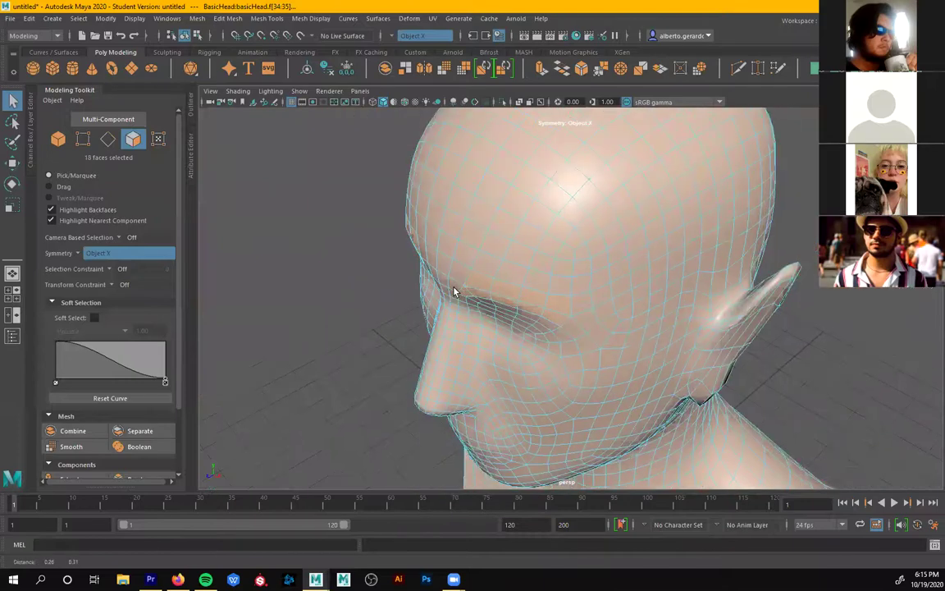
{"action": "key", "text": "w"}
{"action": "left_click_drag", "start_coordinate": [471, 315], "coordinate": [420, 285]}
- Turn on soft selection, pull the brow region further forward and slightly down, and clear the selection
{"action": "left_click", "coordinate": [94, 317]}
{"action": "left_click_drag", "start_coordinate": [377, 203], "coordinate": [371, 207]}
{"action": "left_click_drag", "start_coordinate": [420, 151], "coordinate": [420, 158]}
{"action": "left_click_drag", "start_coordinate": [498, 211], "coordinate": [686, 316], "text": "alt"}
{"action": "right_click_drag", "start_coordinate": [685, 316], "coordinate": [533, 348], "text": "alt"}
{"action": "left_click_drag", "start_coordinate": [533, 349], "coordinate": [570, 346], "text": "alt"}
{"action": "left_click", "coordinate": [680, 378]}
{"action": "left_click_drag", "start_coordinate": [680, 377], "coordinate": [457, 269], "text": "alt"}
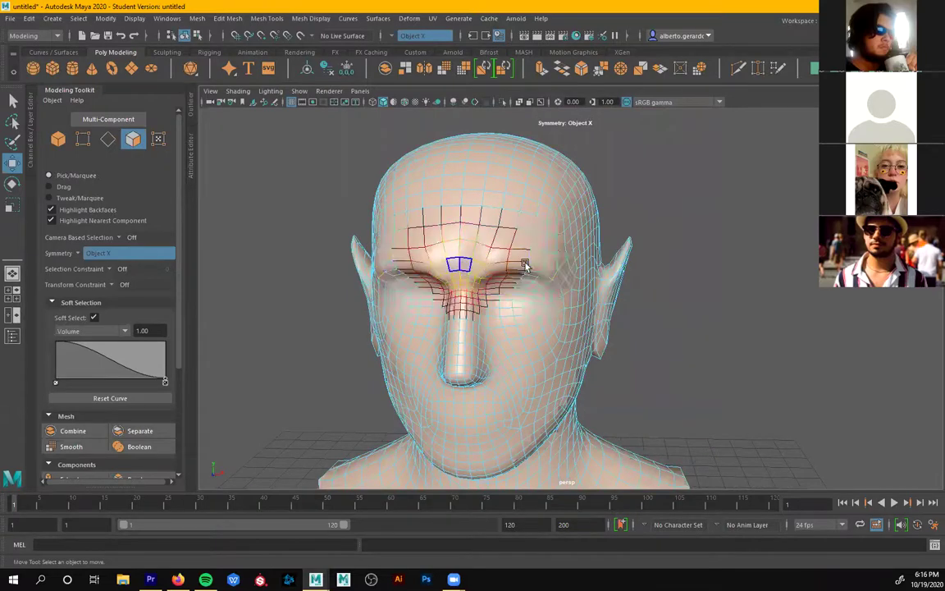
- Extrude a block of four faces on each side of the forehead with soft selection turned off
{"action": "left_click_drag", "start_coordinate": [636, 321], "coordinate": [578, 300], "text": "alt"}
{"action": "left_click_drag", "start_coordinate": [476, 293], "coordinate": [533, 281], "text": "alt"}
{"action": "scroll", "coordinate": [471, 337], "scroll_direction": "up", "scroll_amount": 4}
{"action": "left_click", "coordinate": [498, 249]}
{"action": "left_click_drag", "start_coordinate": [491, 249], "coordinate": [463, 224]}
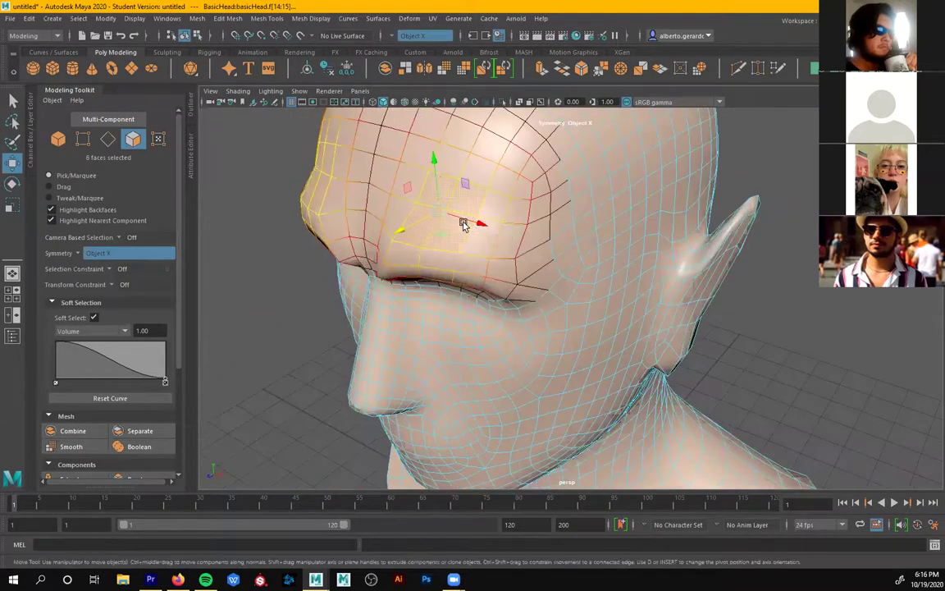
{"action": "right_click", "coordinate": [456, 197]}
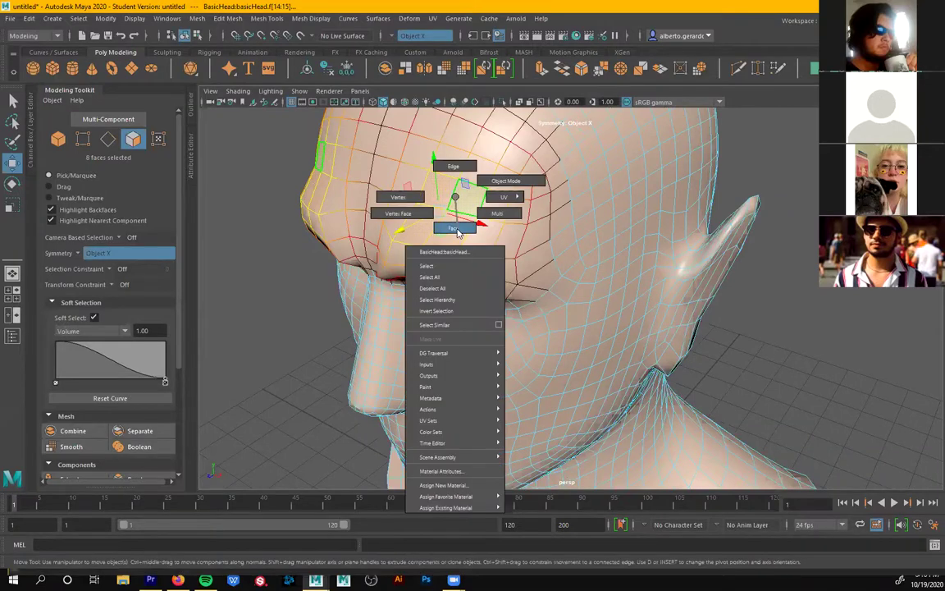
{"action": "left_click", "coordinate": [457, 229]}
{"action": "left_click_drag", "start_coordinate": [458, 247], "coordinate": [440, 322], "text": "alt"}
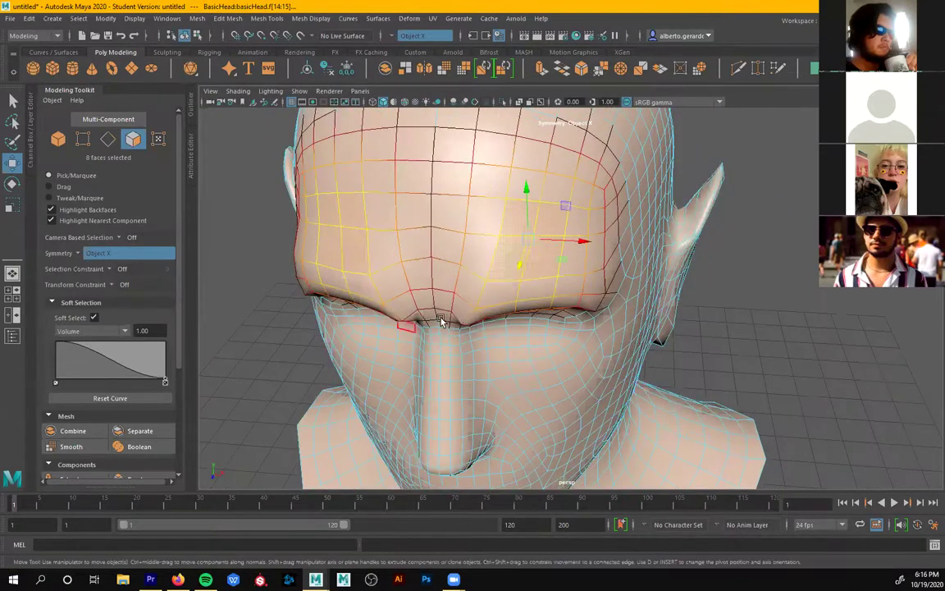
{"action": "left_click", "coordinate": [92, 318]}
{"action": "left_click_drag", "start_coordinate": [531, 266], "coordinate": [517, 265], "text": "alt"}
{"action": "right_click_drag", "start_coordinate": [500, 291], "coordinate": [509, 334], "text": "alt"}
{"action": "left_click_drag", "start_coordinate": [508, 335], "coordinate": [487, 280], "text": "alt"}
{"action": "right_click_drag", "start_coordinate": [607, 306], "coordinate": [480, 299], "text": "alt"}
{"action": "middle_click_drag", "start_coordinate": [526, 334], "coordinate": [554, 295], "text": "alt"}
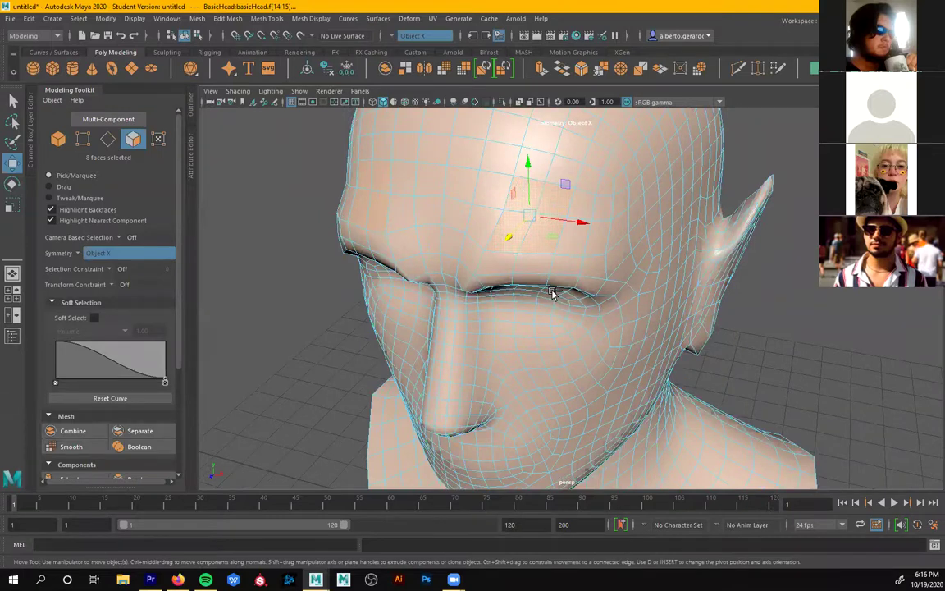
{"action": "key", "text": "ctrl+e"}
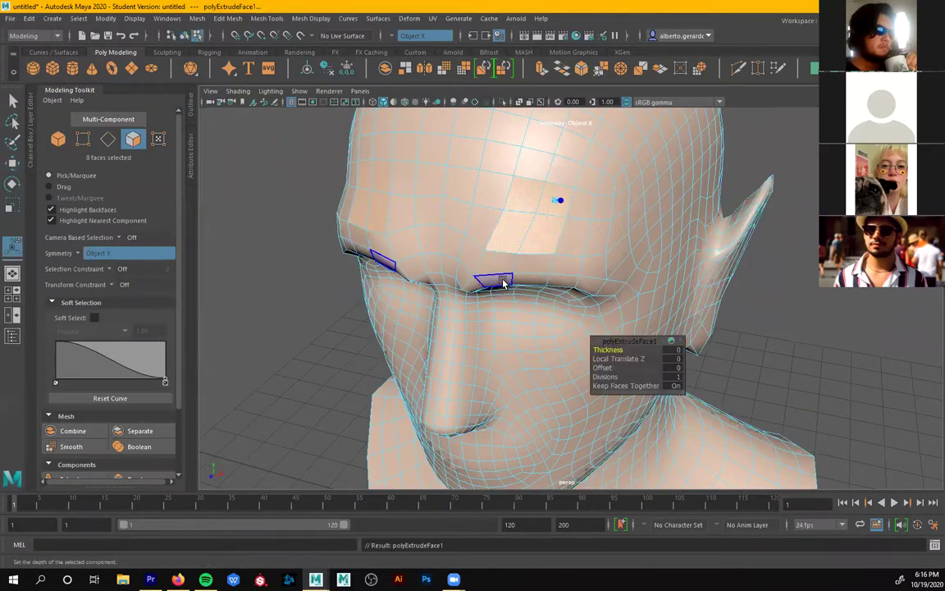
- Scale the extruded forehead faces inward to form a small horn base on each side
{"action": "key", "text": "r"}
{"action": "right_click_drag", "start_coordinate": [521, 238], "coordinate": [638, 259], "text": "alt"}
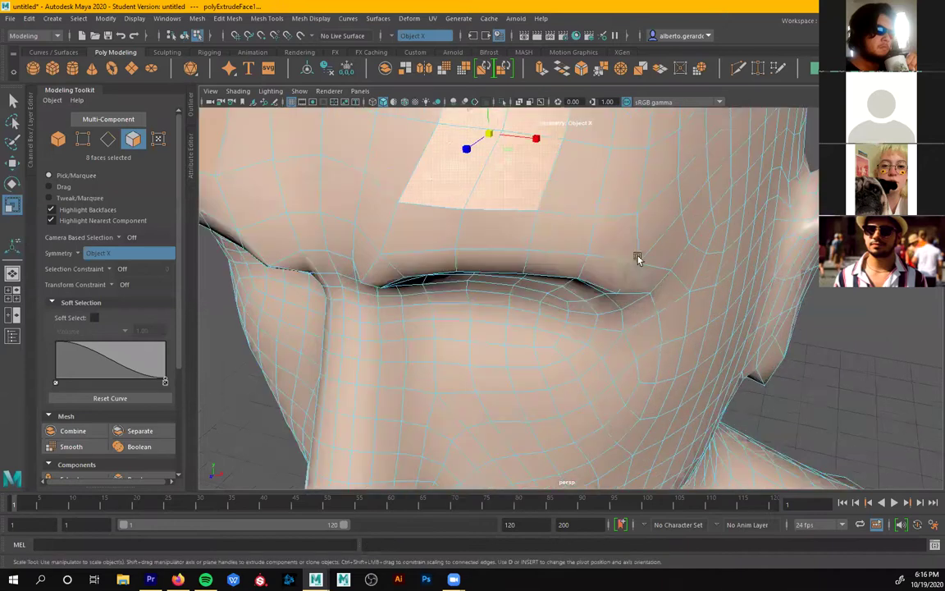
{"action": "middle_click_drag", "start_coordinate": [559, 261], "coordinate": [570, 319], "text": "alt"}
{"action": "left_click_drag", "start_coordinate": [572, 320], "coordinate": [485, 367], "text": "alt"}
{"action": "right_click_drag", "start_coordinate": [705, 328], "coordinate": [643, 322], "text": "alt"}
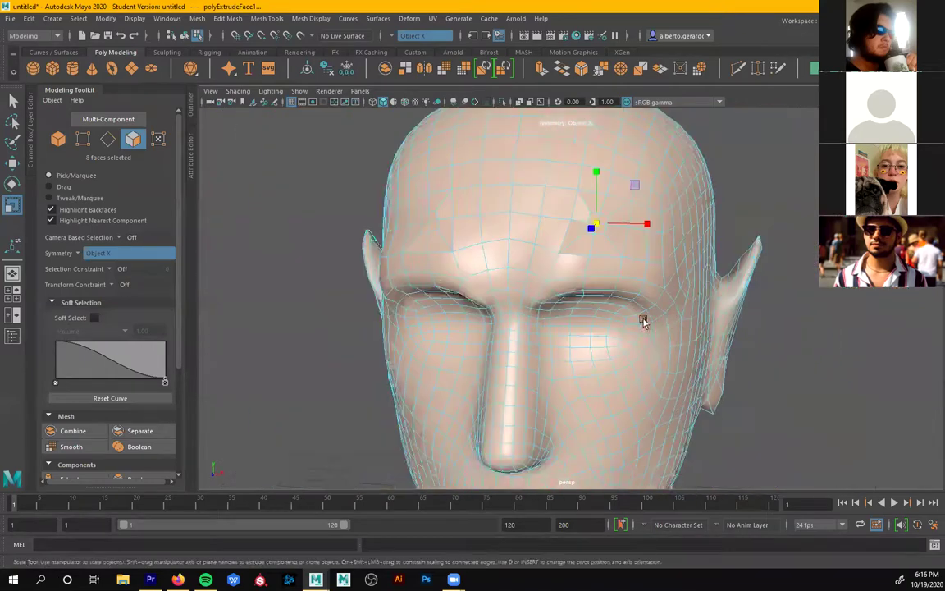
{"action": "left_click_drag", "start_coordinate": [643, 321], "coordinate": [437, 351], "text": "alt"}
{"action": "left_click_drag", "start_coordinate": [519, 359], "coordinate": [455, 348], "text": "alt"}
{"action": "right_click_drag", "start_coordinate": [344, 355], "coordinate": [398, 357], "text": "alt"}
{"action": "middle_click_drag", "start_coordinate": [399, 357], "coordinate": [504, 345], "text": "alt"}
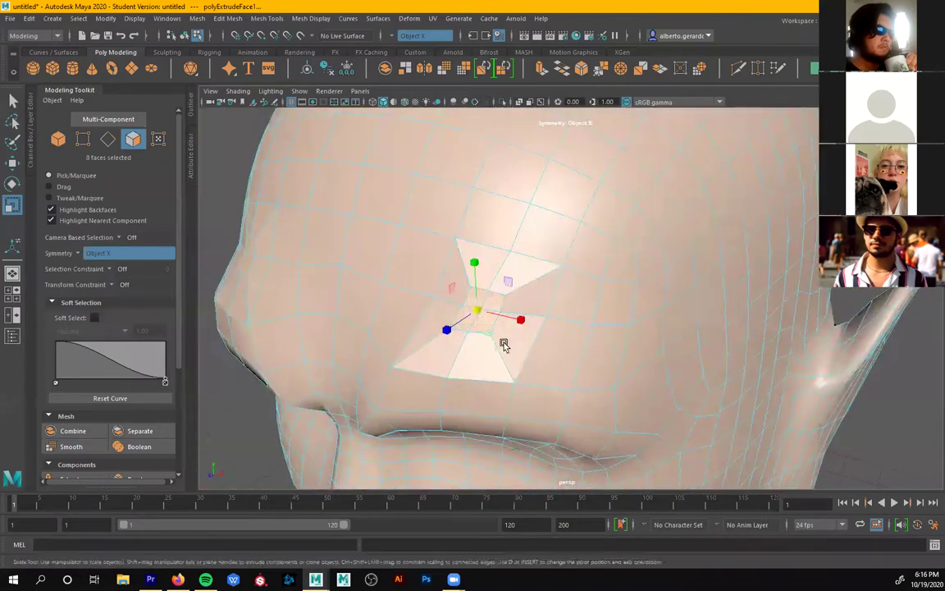
{"action": "left_click", "coordinate": [520, 321]}
- Extrude the inset faces again and pull them outward from the forehead as the first horn segments
{"action": "key", "text": "w"}
{"action": "left_click_drag", "start_coordinate": [465, 341], "coordinate": [435, 301], "text": "alt"}
{"action": "key", "text": "ctrl+e"}
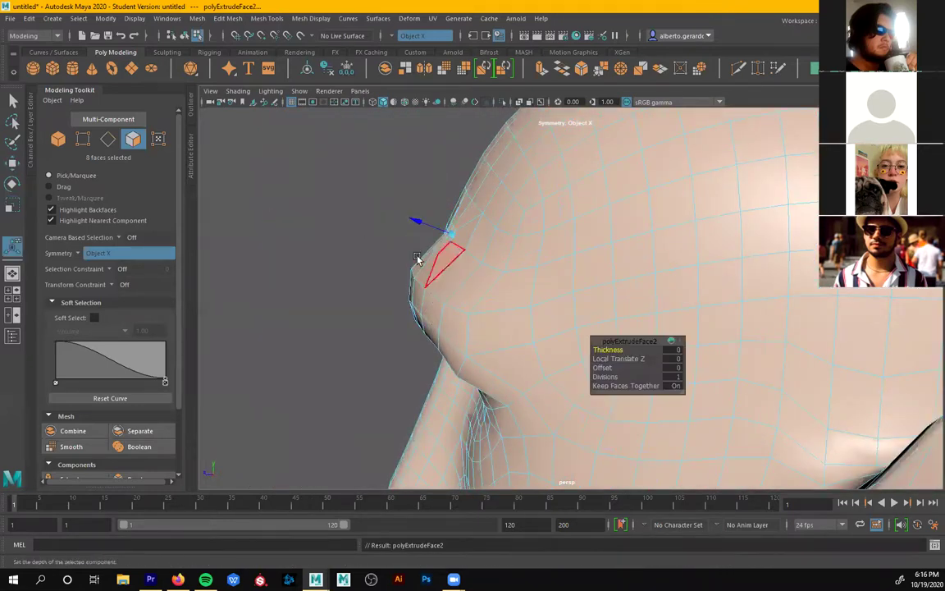
{"action": "left_click_drag", "start_coordinate": [416, 223], "coordinate": [386, 206]}
{"action": "left_click_drag", "start_coordinate": [558, 278], "coordinate": [478, 276], "text": "alt"}
{"action": "scroll", "coordinate": [610, 309], "scroll_direction": "up", "scroll_amount": 5}
{"action": "middle_click_drag", "start_coordinate": [438, 257], "coordinate": [491, 299], "text": "alt"}
{"action": "left_click_drag", "start_coordinate": [441, 269], "coordinate": [416, 241], "text": "alt"}
- Add a second extruded segment to both horns and move its end faces forward and up
{"action": "key", "text": "ctrl+e"}
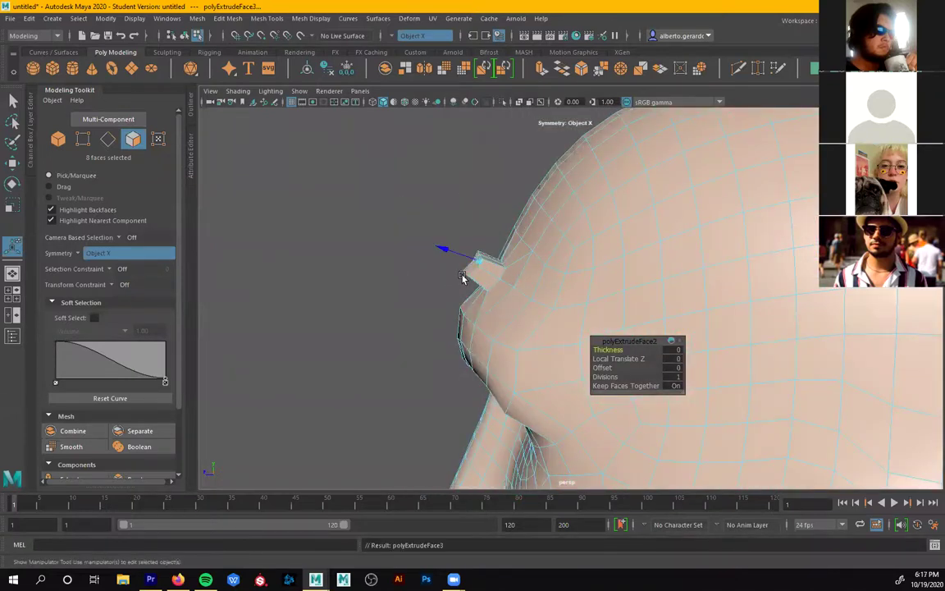
{"action": "key", "text": "w"}
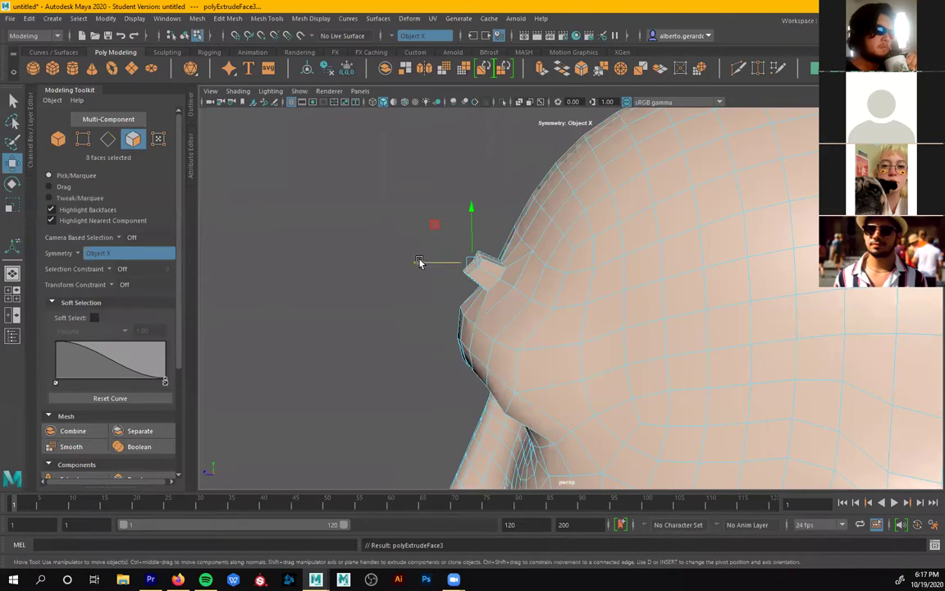
{"action": "left_click_drag", "start_coordinate": [419, 262], "coordinate": [394, 261]}
{"action": "left_click_drag", "start_coordinate": [443, 205], "coordinate": [446, 190]}
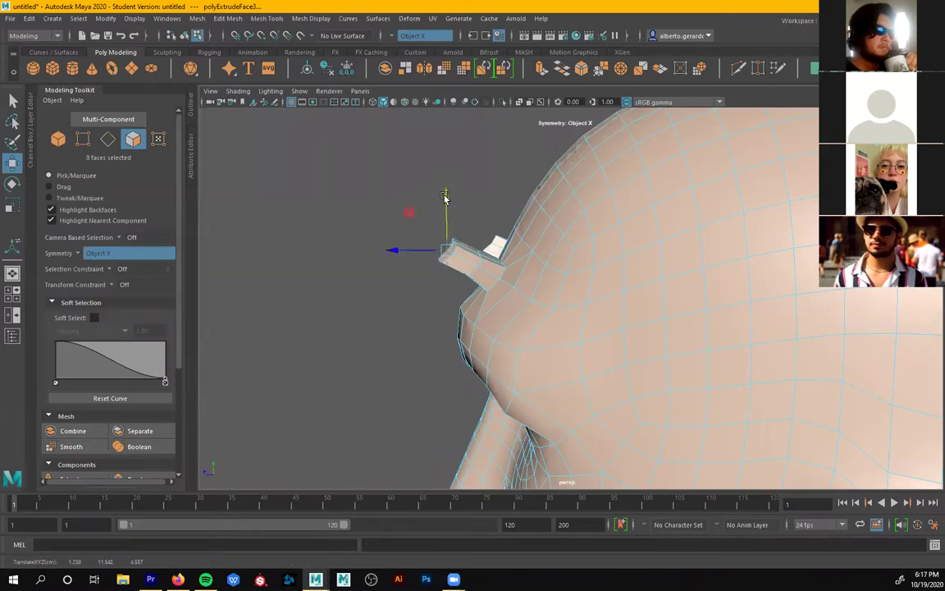
- Extrude a third segment on both horns, pull its end faces forward and rotate them to begin bending the horns
{"action": "key", "text": "ctrl+e"}
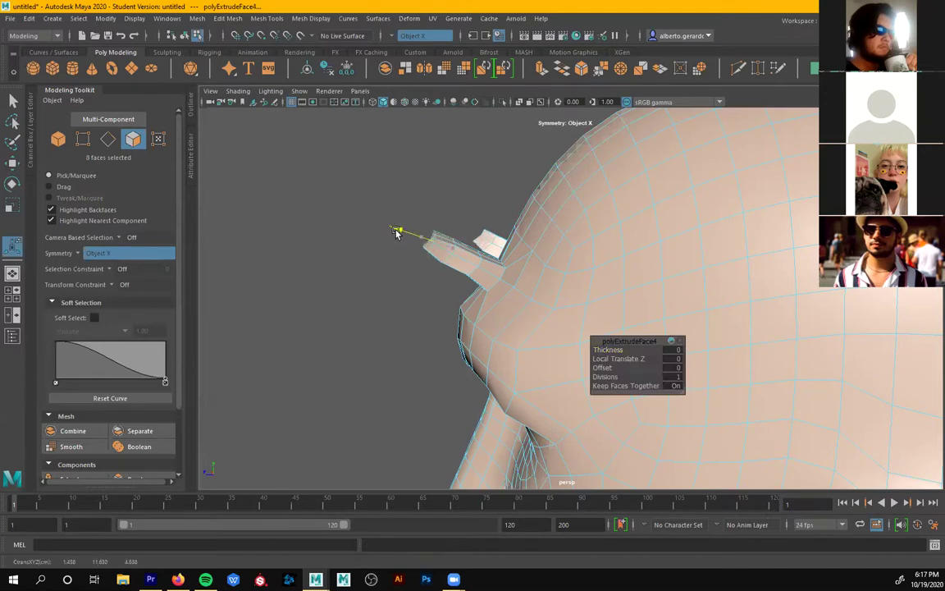
{"action": "key", "text": "w"}
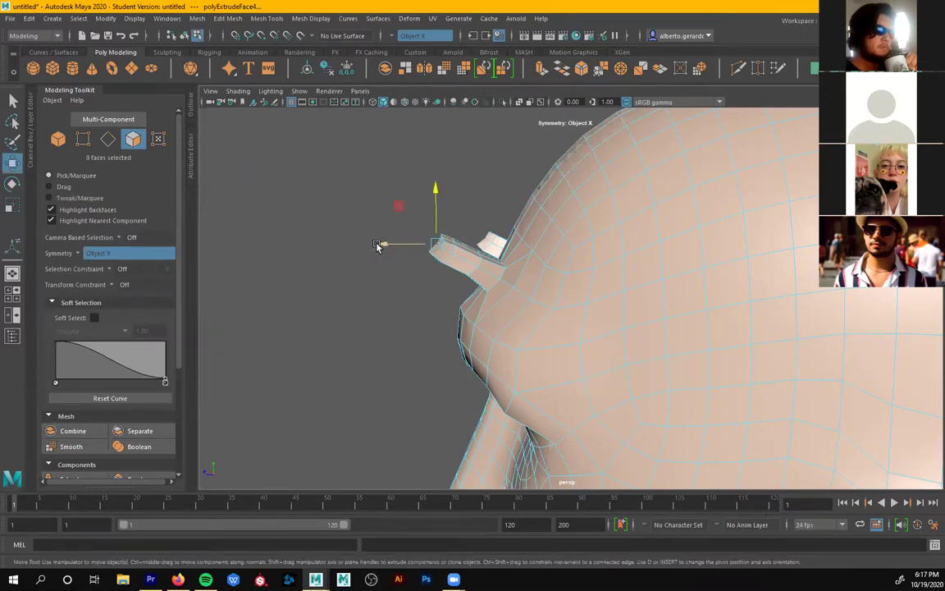
{"action": "left_click_drag", "start_coordinate": [377, 246], "coordinate": [379, 246]}
{"action": "key", "text": "e"}
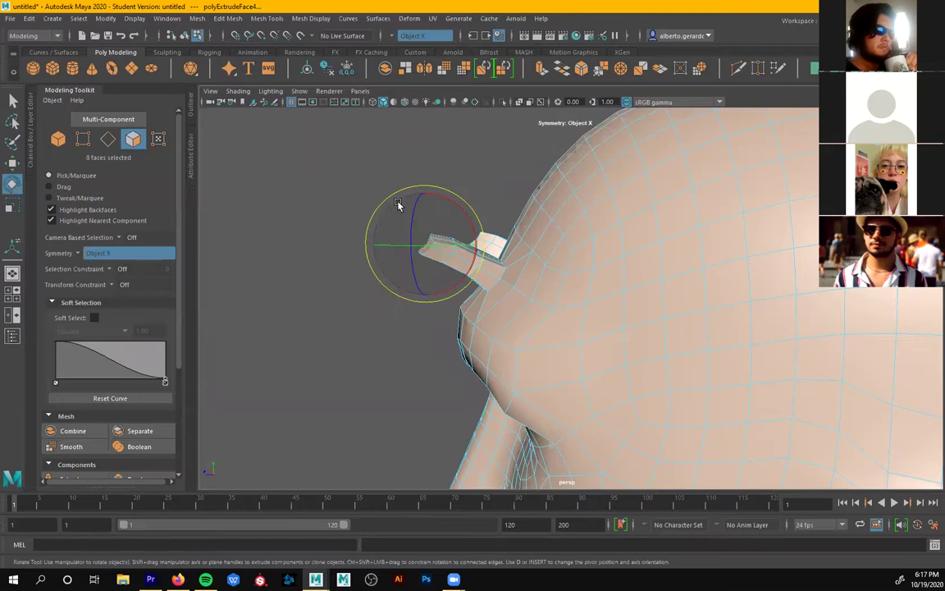
{"action": "left_click_drag", "start_coordinate": [434, 264], "coordinate": [598, 254], "text": "alt"}
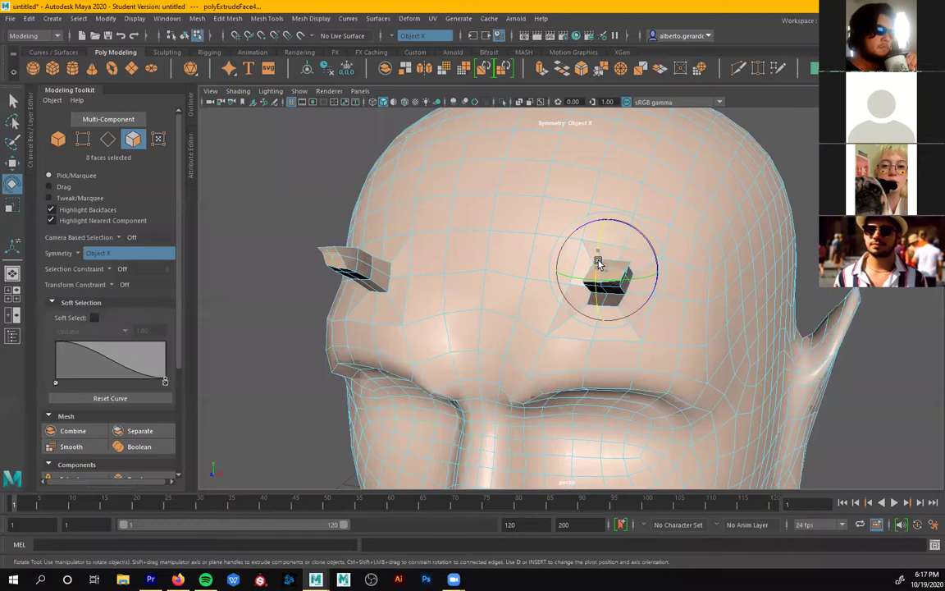
- Extrude a fourth horn segment, move it forward and rotate its end faces to level out the curve
{"action": "left_click_drag", "start_coordinate": [652, 266], "coordinate": [483, 272], "text": "alt"}
{"action": "key", "text": "ctrl+e"}
{"action": "key", "text": "w"}
{"action": "left_click_drag", "start_coordinate": [425, 230], "coordinate": [645, 273]}
{"action": "key", "text": "e"}
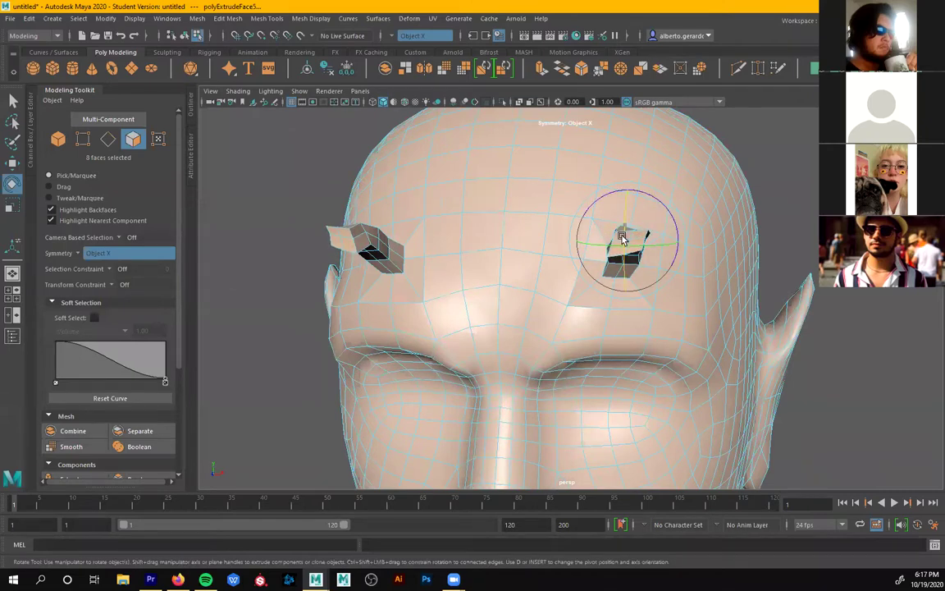
{"action": "left_click_drag", "start_coordinate": [656, 214], "coordinate": [542, 289], "text": "alt"}
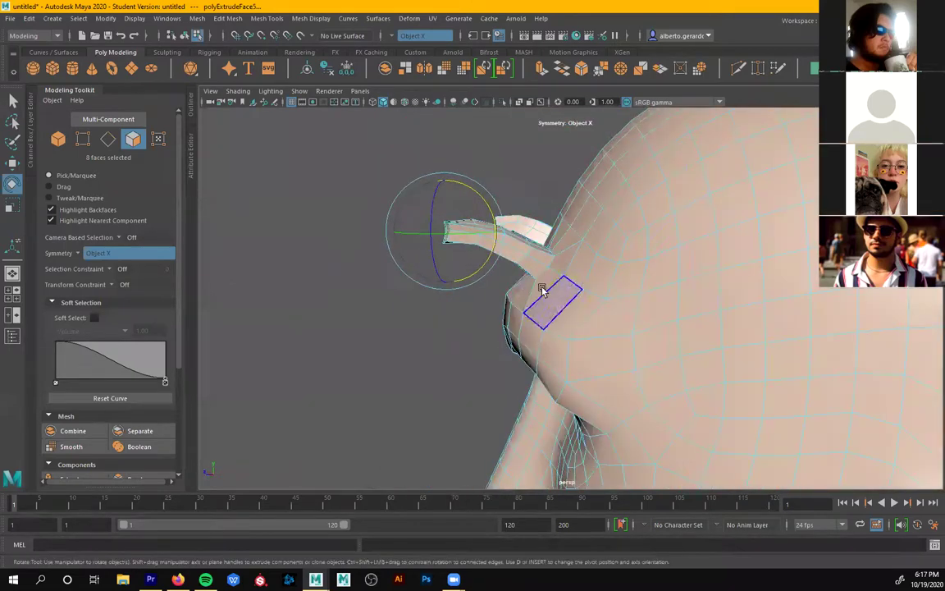
- Extrude the horn ends again along their normals and reposition the end faces so the horns arch downward
{"action": "key", "text": "ctrl+e"}
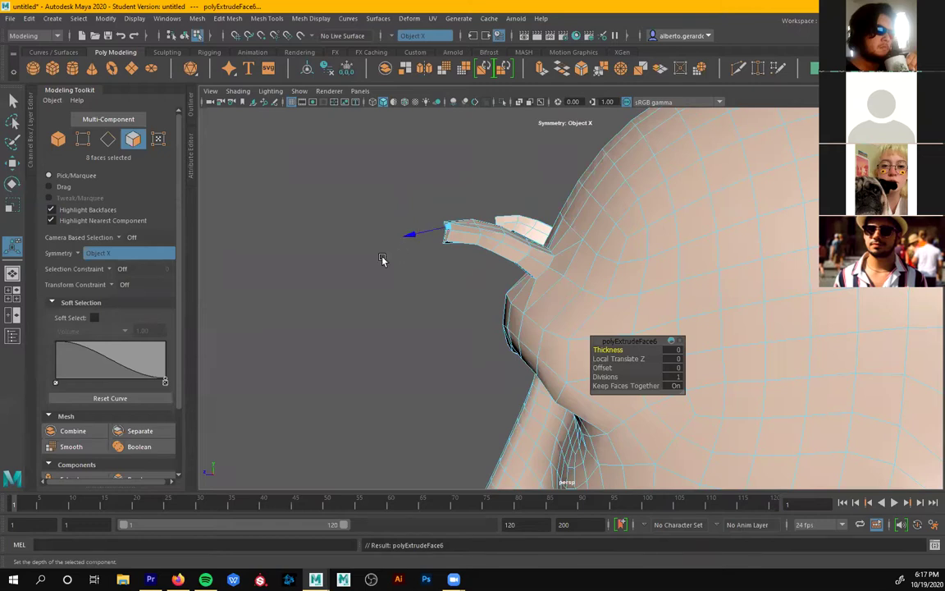
{"action": "left_click_drag", "start_coordinate": [409, 237], "coordinate": [388, 244]}
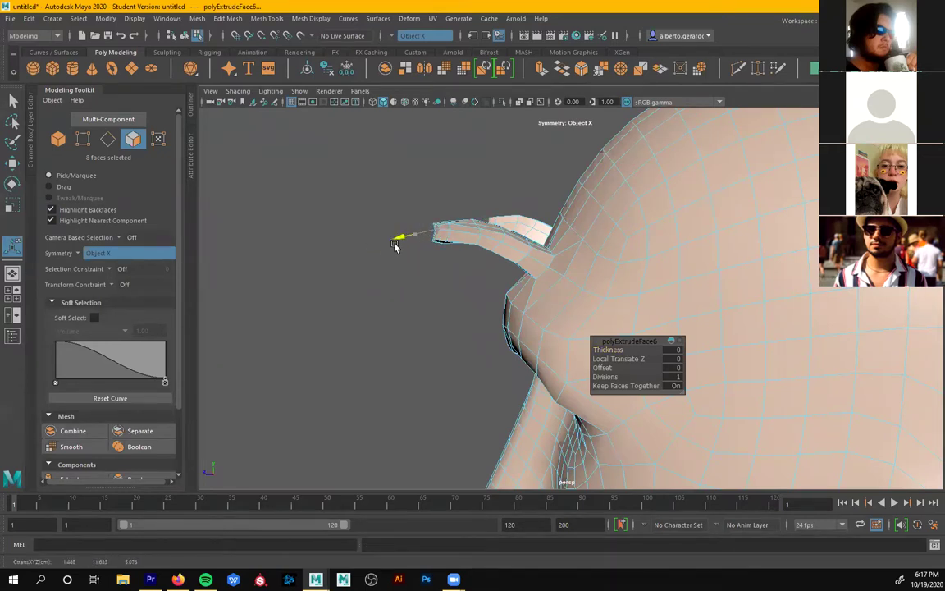
{"action": "key", "text": "w"}
{"action": "left_click_drag", "start_coordinate": [421, 187], "coordinate": [490, 316]}
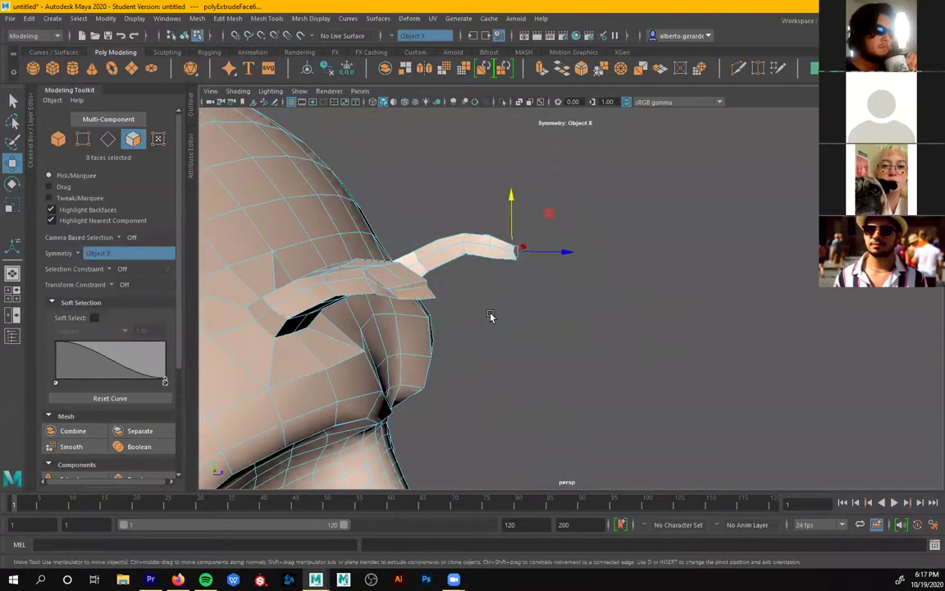
- Extrude the horn ends once more and scale up the new end faces to flare the tips
{"action": "key", "text": "ctrl+e"}
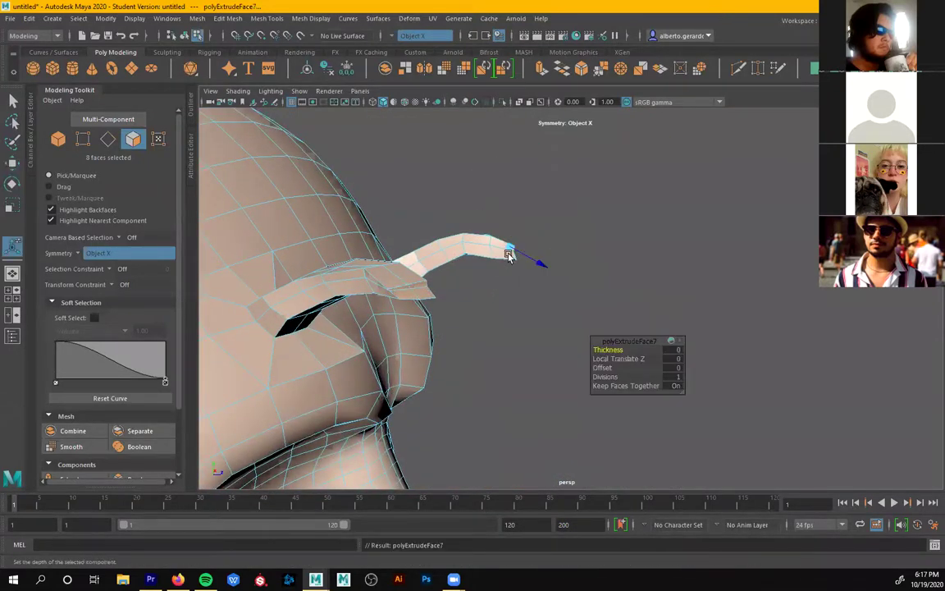
{"action": "key", "text": "r"}
{"action": "mouse_move", "coordinate": [515, 250]}
{"action": "left_mouse_down"}
{"action": "mouse_move", "coordinate": [537, 262]}
{"action": "mouse_move", "coordinate": [597, 255]}
{"action": "mouse_move", "coordinate": [527, 255]}
{"action": "left_mouse_up"}
{"action": "key", "text": "w"}
- Extrude the flared horn tips, scale the end faces and pull them forward to form a knob on each horn
{"action": "key", "text": "ctrl+e"}
{"action": "key", "text": "ctrl+z"}
{"action": "key", "text": "ctrl+e"}
{"action": "key", "text": "r"}
{"action": "left_click_drag", "start_coordinate": [596, 288], "coordinate": [547, 305], "text": "alt"}
{"action": "key", "text": "w"}
{"action": "left_click_drag", "start_coordinate": [609, 249], "coordinate": [619, 259]}
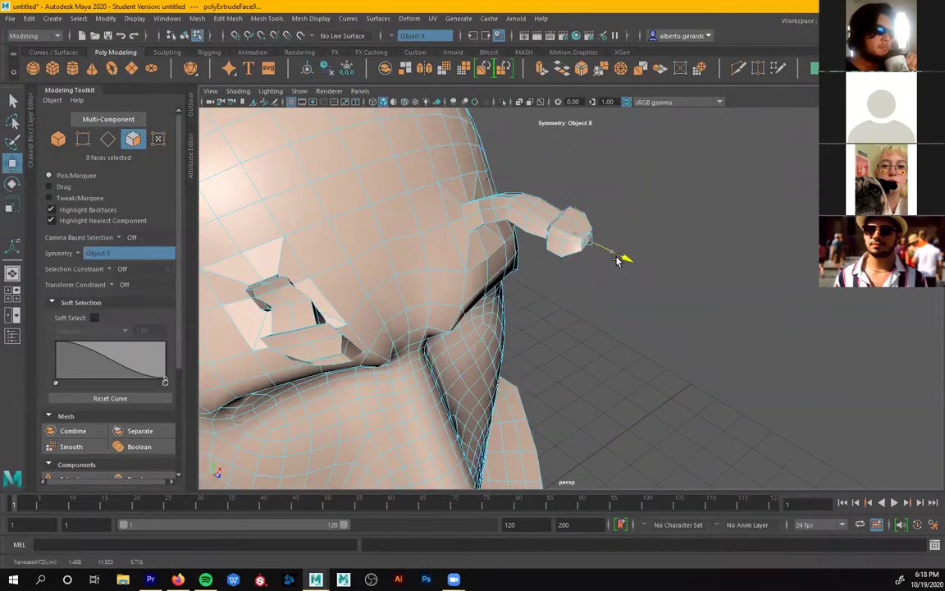
- Return to object mode and examine the horns and head shape from several angles
{"action": "left_click_drag", "start_coordinate": [687, 301], "coordinate": [473, 313], "text": "alt"}
{"action": "right_click_drag", "start_coordinate": [527, 210], "coordinate": [566, 197]}
{"action": "left_click_drag", "start_coordinate": [442, 259], "coordinate": [544, 295], "text": "alt"}
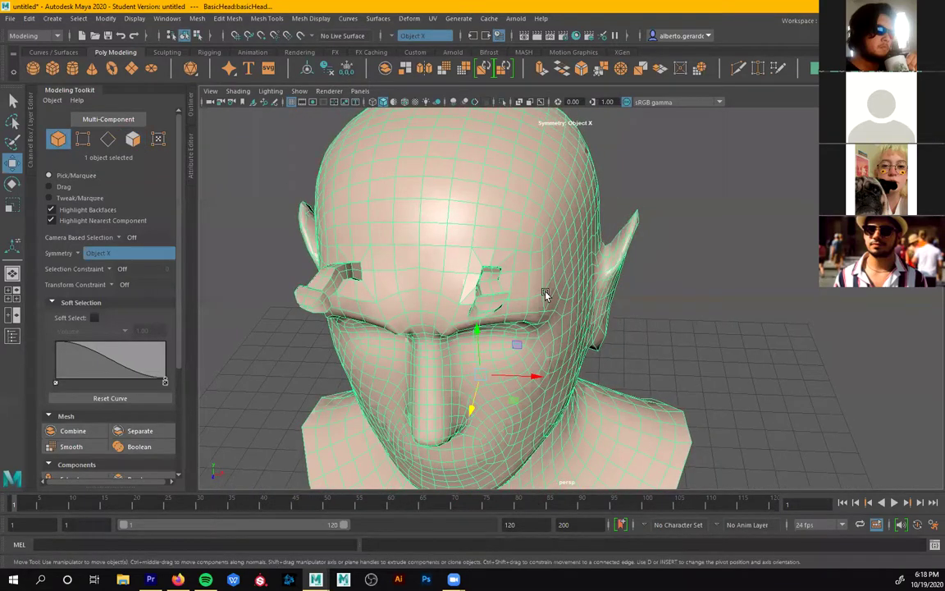
{"action": "left_click_drag", "start_coordinate": [545, 295], "coordinate": [557, 260], "text": "alt"}
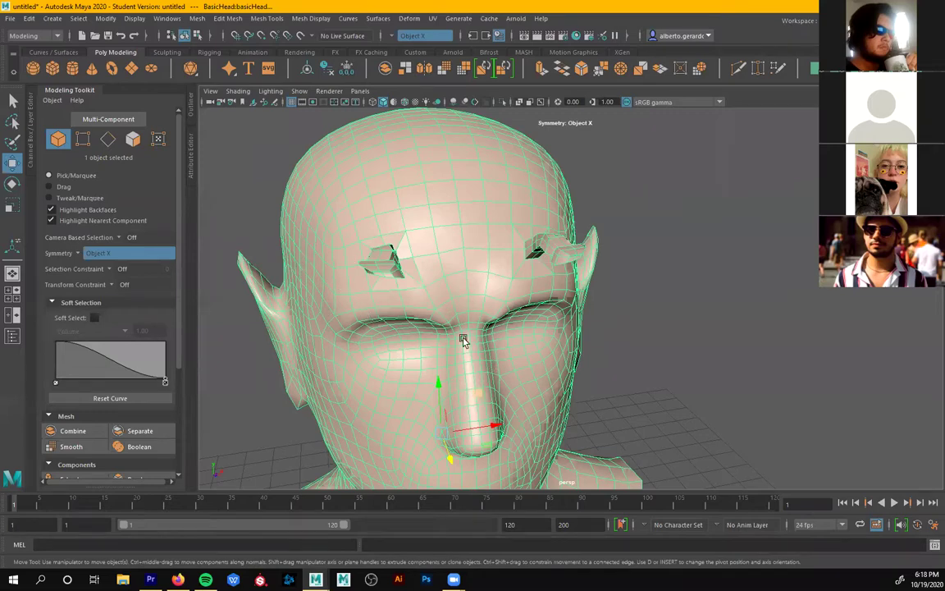
{"action": "left_click_drag", "start_coordinate": [463, 341], "coordinate": [300, 336], "text": "alt"}
{"action": "left_click_drag", "start_coordinate": [455, 398], "coordinate": [490, 373], "text": "alt"}
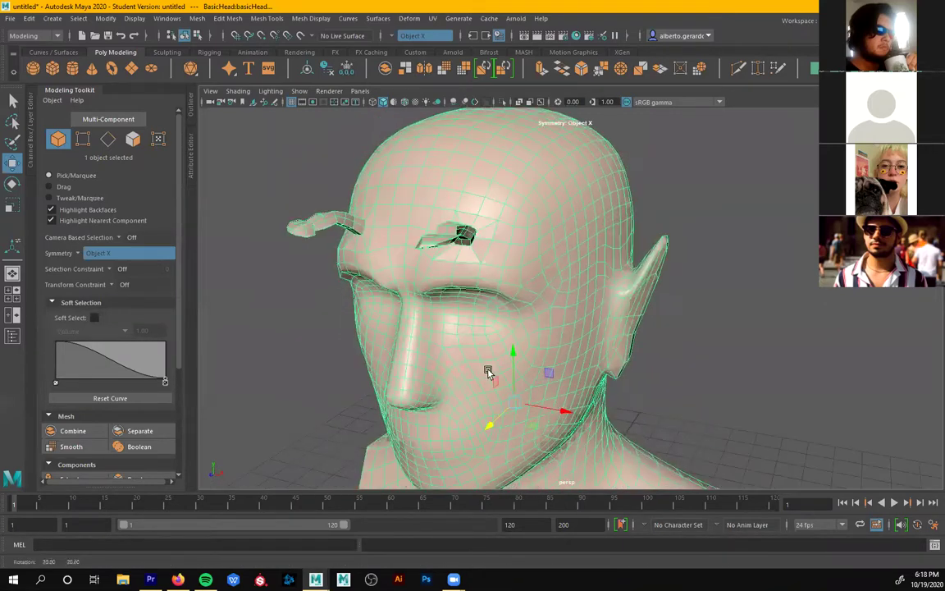
- Select a symmetrical block of faces in both eye areas, just below the brow
{"action": "middle_click_drag", "start_coordinate": [382, 346], "coordinate": [392, 306], "text": "alt"}
{"action": "scroll", "coordinate": [402, 313], "scroll_direction": "up", "scroll_amount": 4}
{"action": "left_click_drag", "start_coordinate": [407, 319], "coordinate": [465, 356], "text": "alt"}
{"action": "scroll", "coordinate": [460, 293], "scroll_direction": "up", "scroll_amount": 2}
{"action": "scroll", "coordinate": [430, 273], "scroll_direction": "up", "scroll_amount": 2}
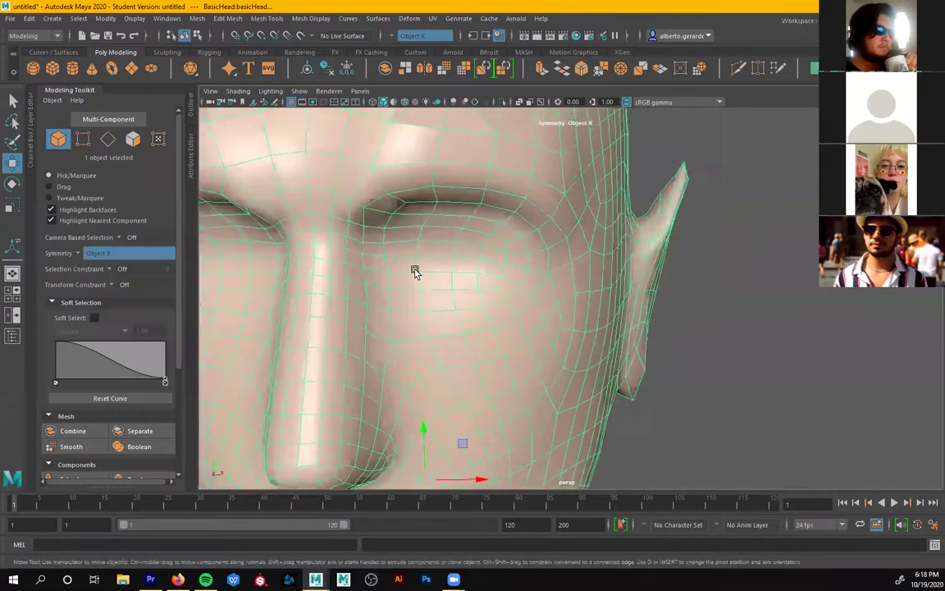
{"action": "right_click_drag", "start_coordinate": [454, 245], "coordinate": [451, 280]}
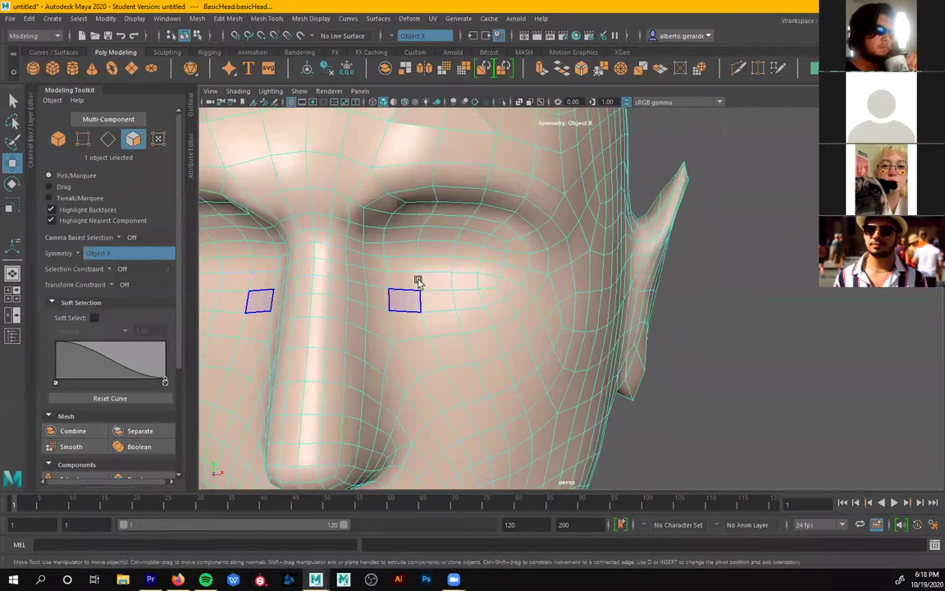
{"action": "left_click", "coordinate": [461, 266]}
{"action": "left_click", "coordinate": [435, 266], "text": "shift"}
{"action": "left_click", "coordinate": [434, 247], "text": "shift"}
{"action": "left_click", "coordinate": [409, 260], "text": "shift"}
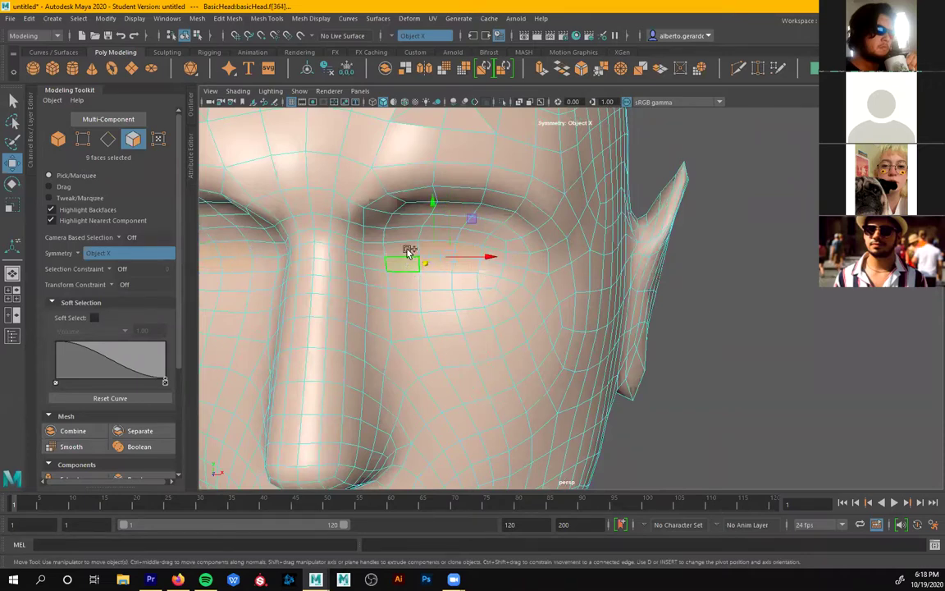
{"action": "left_click_drag", "start_coordinate": [455, 289], "coordinate": [484, 291], "text": "alt"}
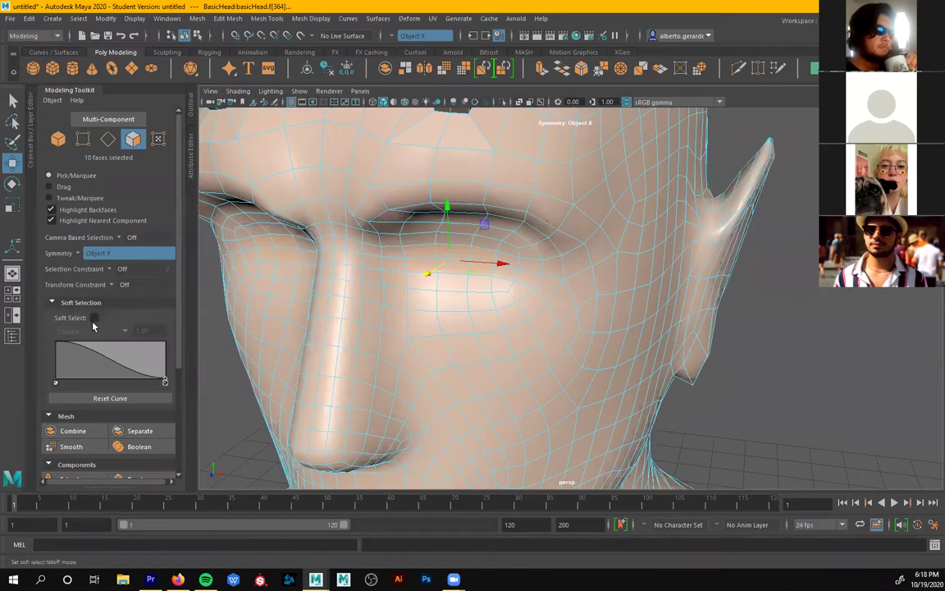
- Turn on soft selection with Volume falloff and set the falloff radius to 0.5
{"action": "key", "text": "b"}
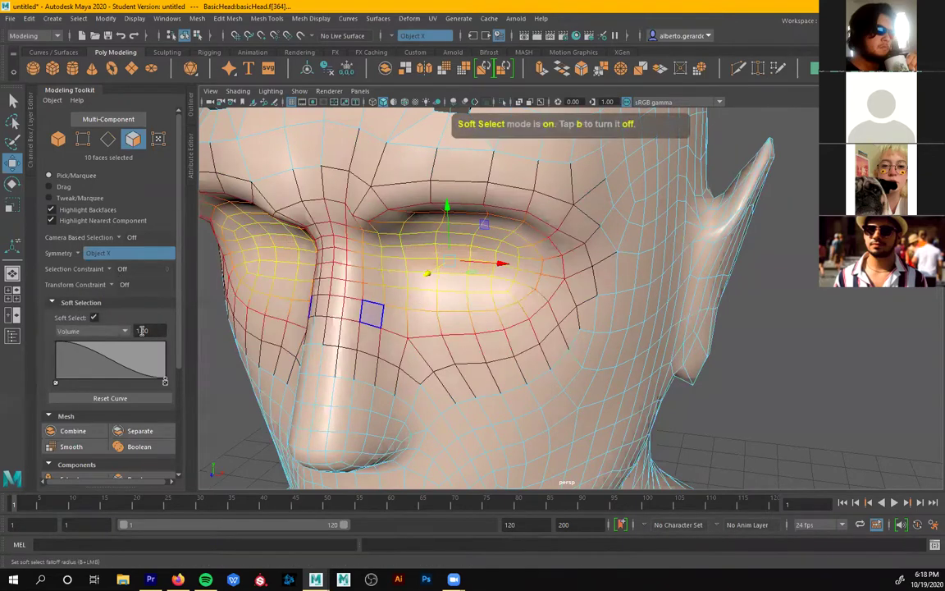
{"action": "left_click", "coordinate": [141, 330]}
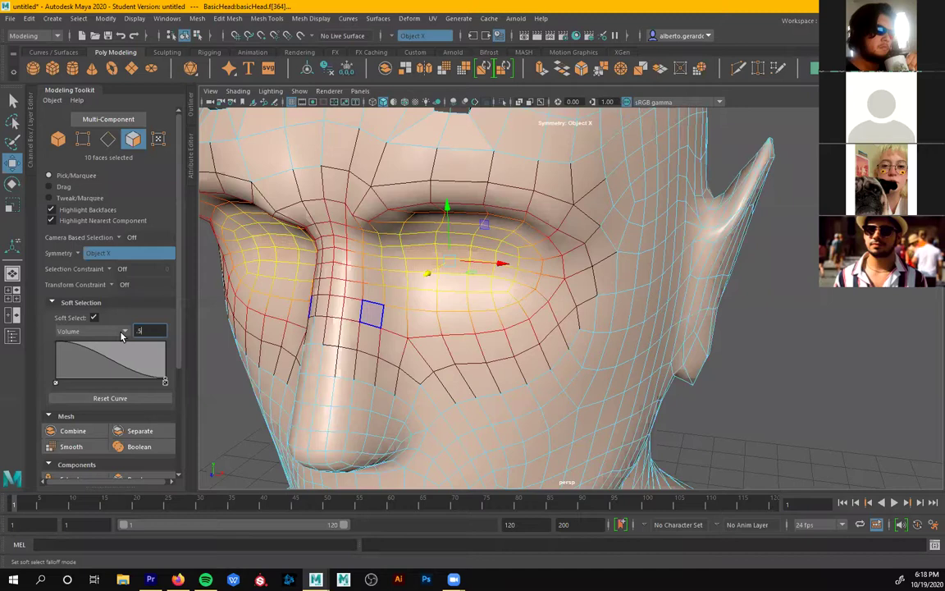
{"action": "type", "text": ".5"}
{"action": "key", "text": "Return"}
{"action": "left_click", "coordinate": [443, 285]}
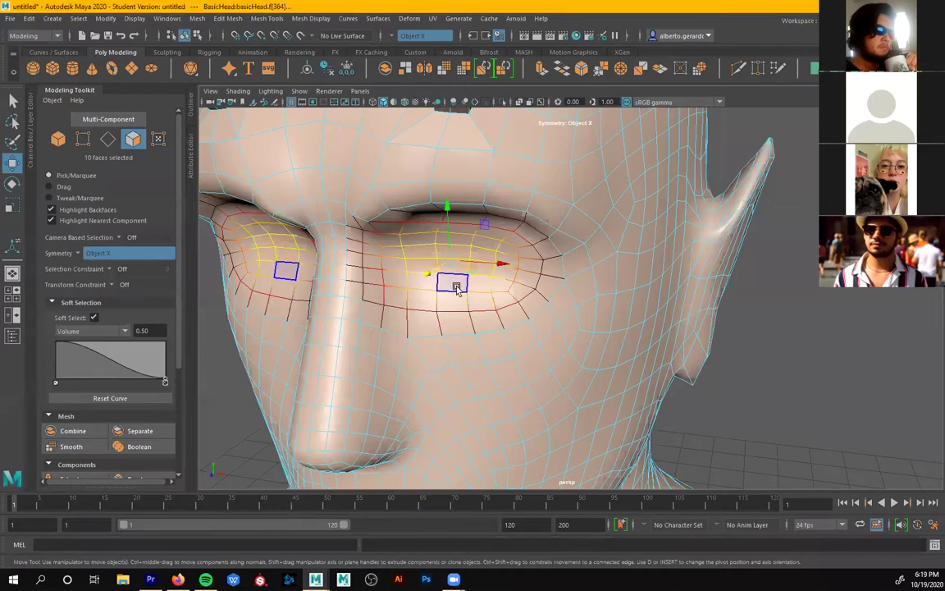
- Extrude the selected eye faces and push them back into the head to recess both eye openings
{"action": "middle_click_drag", "start_coordinate": [457, 287], "coordinate": [477, 301], "text": "alt"}
{"action": "key", "text": "r"}
{"action": "left_click_drag", "start_coordinate": [480, 274], "coordinate": [443, 284]}
{"action": "key", "text": "ctrl+e"}
{"action": "key", "text": "w"}
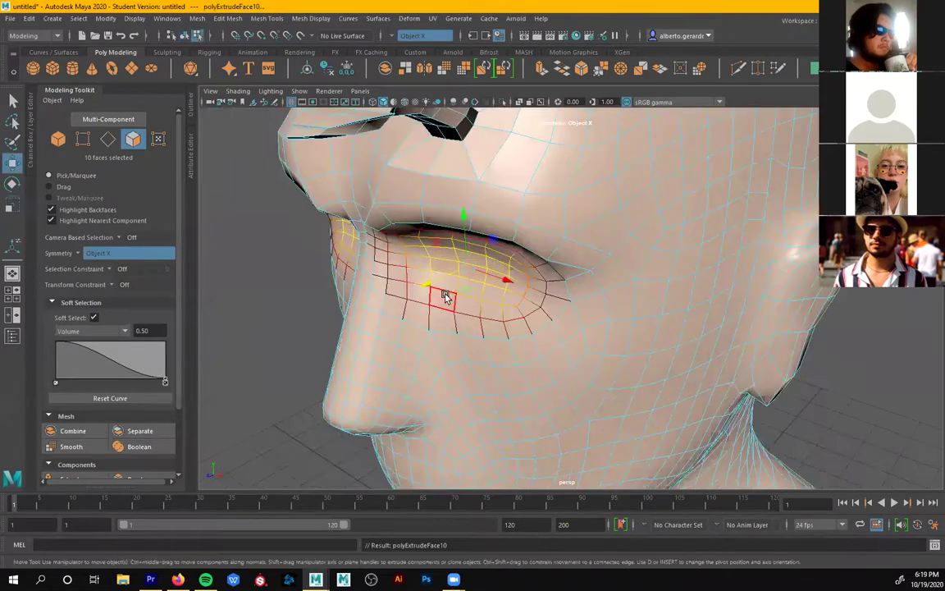
{"action": "middle_click_drag", "start_coordinate": [427, 286], "coordinate": [439, 282]}
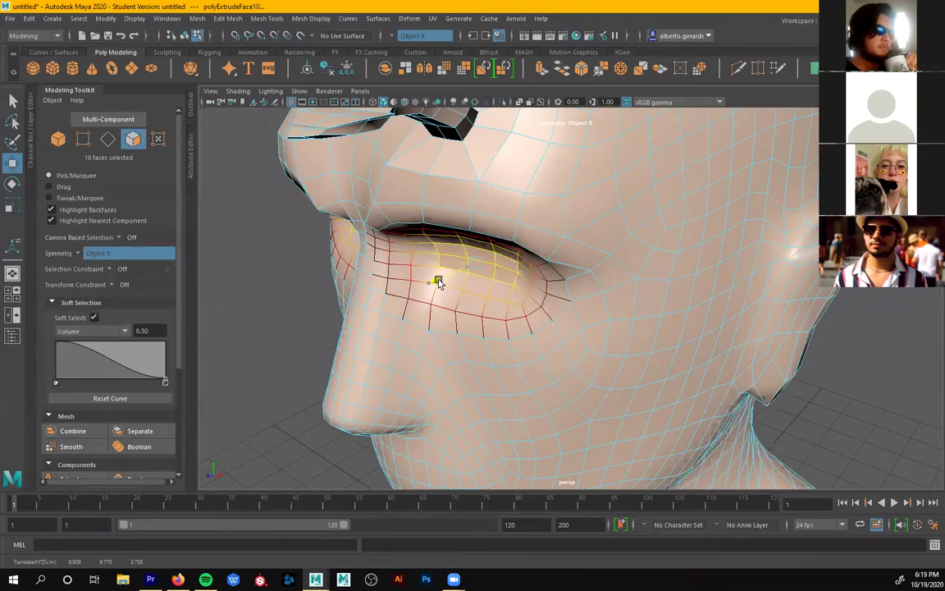
- Turn off soft selection, then return to object mode and show the head in smooth mesh preview
{"action": "left_click_drag", "start_coordinate": [455, 299], "coordinate": [505, 301], "text": "alt"}
{"action": "left_click", "coordinate": [93, 318]}
{"action": "left_click_drag", "start_coordinate": [439, 327], "coordinate": [537, 335], "text": "alt"}
{"action": "scroll", "coordinate": [541, 322], "scroll_direction": "up", "scroll_amount": 5}
{"action": "right_click_drag", "start_coordinate": [549, 167], "coordinate": [597, 154]}
{"action": "scroll", "coordinate": [474, 267], "scroll_direction": "down", "scroll_amount": 3}
{"action": "key", "text": "F8"}
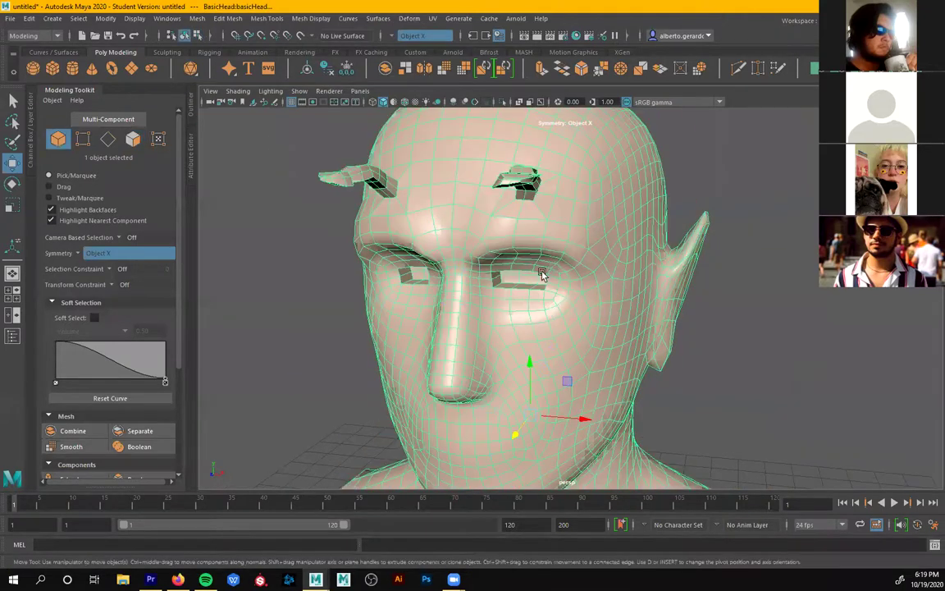
{"action": "key", "text": "3"}
- Select the edges running around the rim of the eye openings in edge mode
{"action": "left_click_drag", "start_coordinate": [731, 168], "coordinate": [500, 264], "text": "alt"}
{"action": "scroll", "coordinate": [466, 291], "scroll_direction": "up", "scroll_amount": 4}
{"action": "right_click_drag", "start_coordinate": [501, 265], "coordinate": [489, 215]}
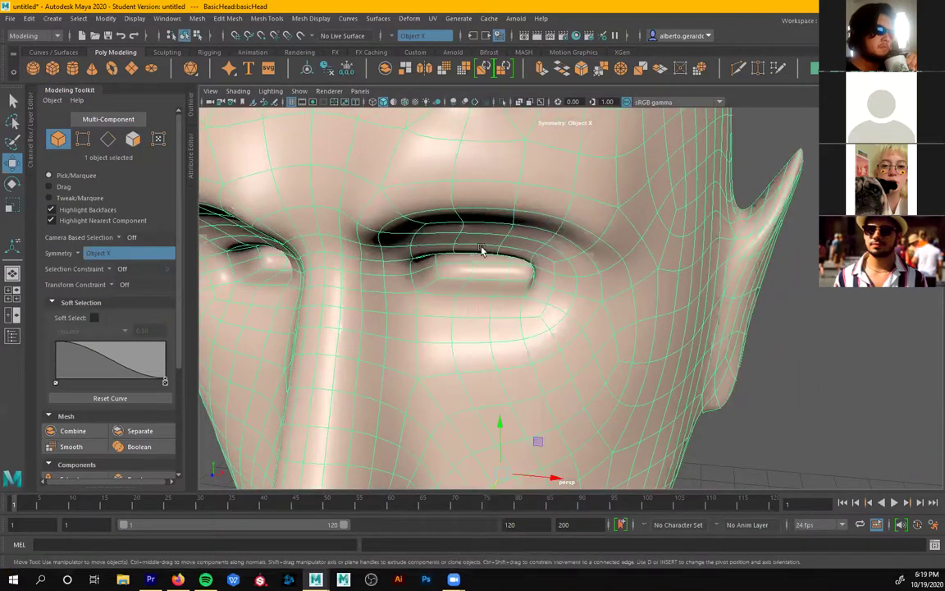
{"action": "left_click", "coordinate": [475, 297]}
{"action": "right_click_drag", "start_coordinate": [476, 269], "coordinate": [475, 241]}
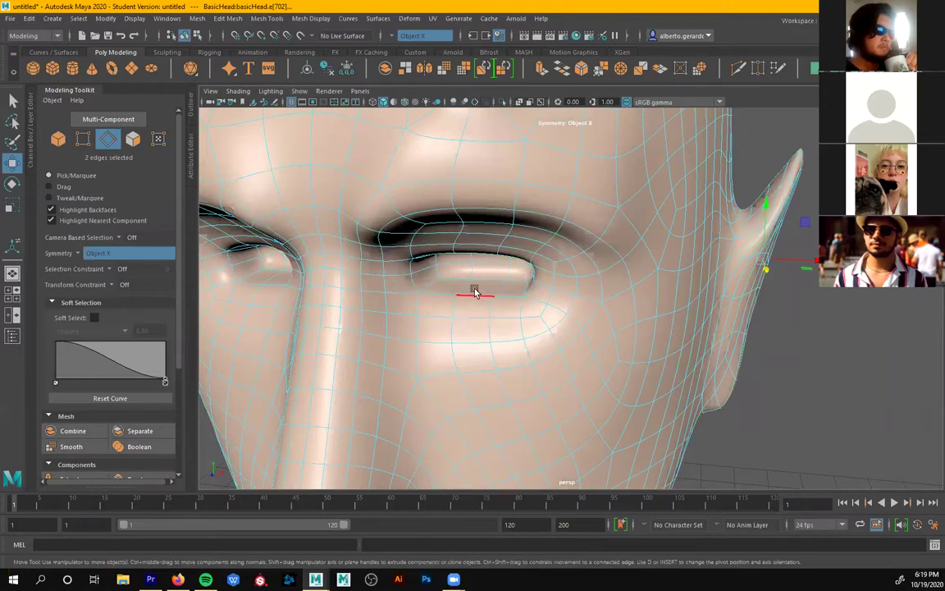
{"action": "left_click", "coordinate": [476, 297]}
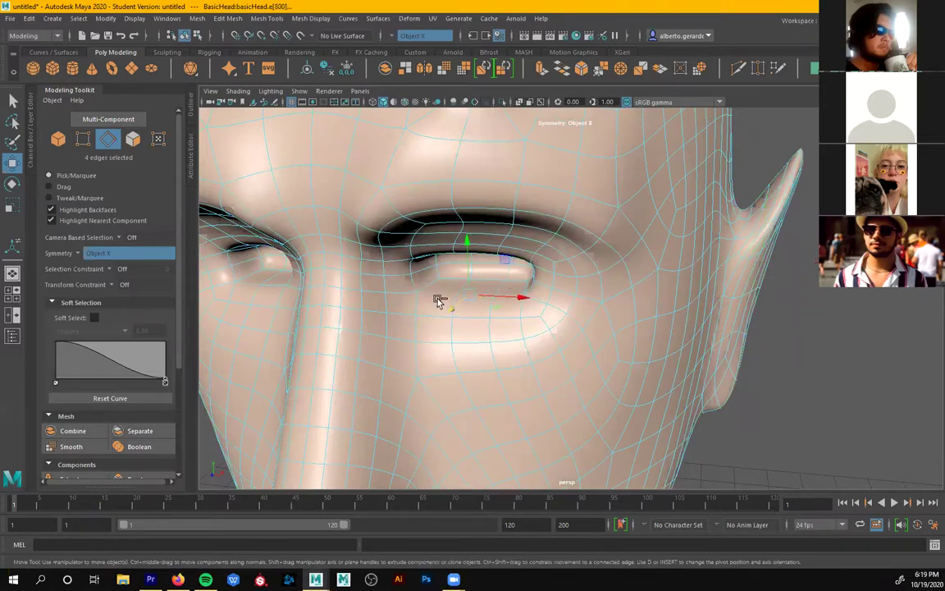
{"action": "left_click", "coordinate": [413, 284], "text": "shift"}
{"action": "left_click", "coordinate": [415, 264], "text": "shift"}
{"action": "left_click_drag", "start_coordinate": [500, 311], "coordinate": [526, 301], "text": "alt"}
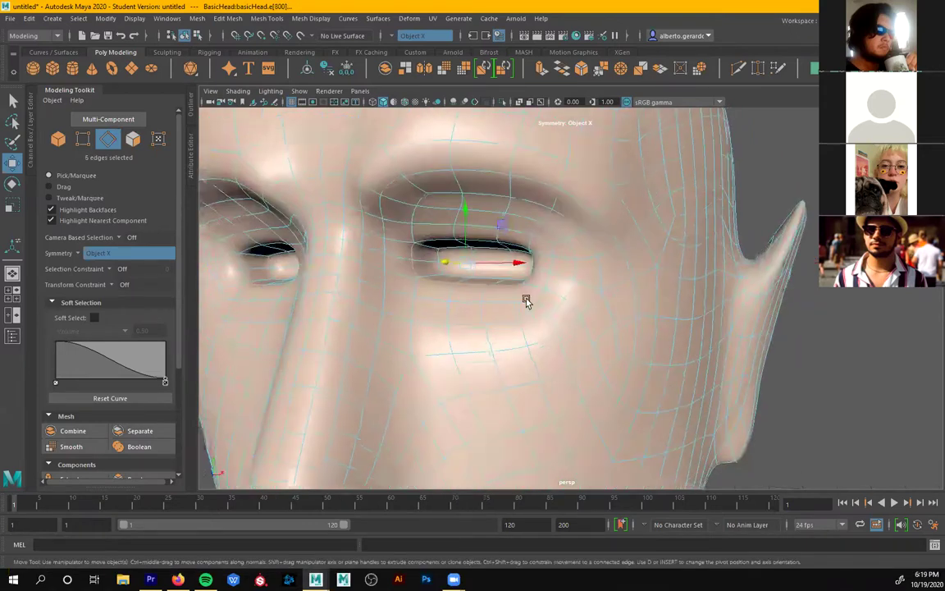
{"action": "scroll", "coordinate": [525, 300], "scroll_direction": "up", "scroll_amount": 4}
{"action": "left_click", "coordinate": [339, 204], "text": "shift"}
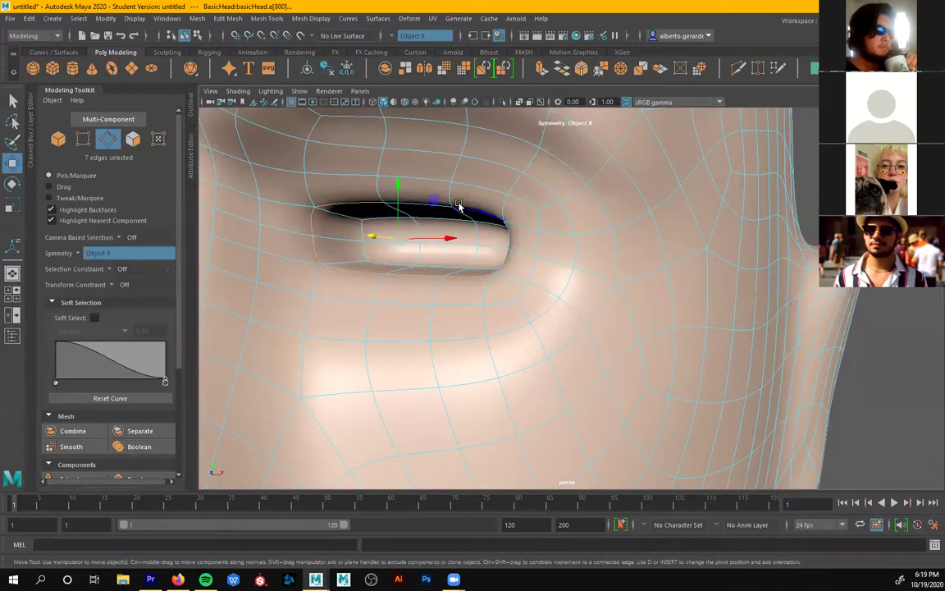
{"action": "left_click_drag", "start_coordinate": [411, 224], "coordinate": [449, 167], "text": "alt"}
{"action": "key", "text": "q"}
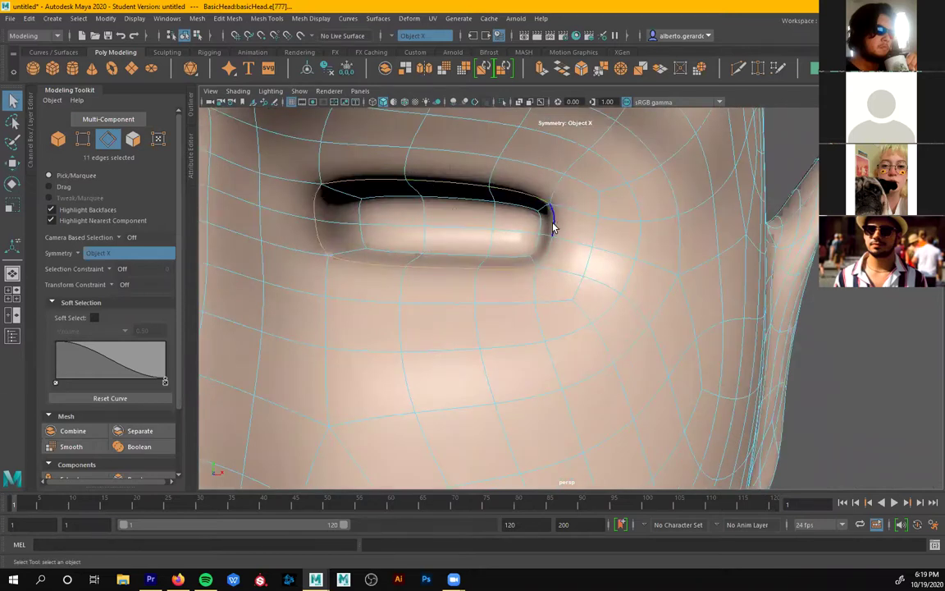
- Scale the selected eye rim edges outward to enlarge both eye openings
{"action": "scroll", "coordinate": [477, 251], "scroll_direction": "down", "scroll_amount": 3}
{"action": "left_click_drag", "start_coordinate": [477, 251], "coordinate": [468, 280], "text": "alt"}
{"action": "key", "text": "r"}
{"action": "left_click_drag", "start_coordinate": [525, 273], "coordinate": [474, 176]}
{"action": "scroll", "coordinate": [406, 252], "scroll_direction": "down", "scroll_amount": 4}
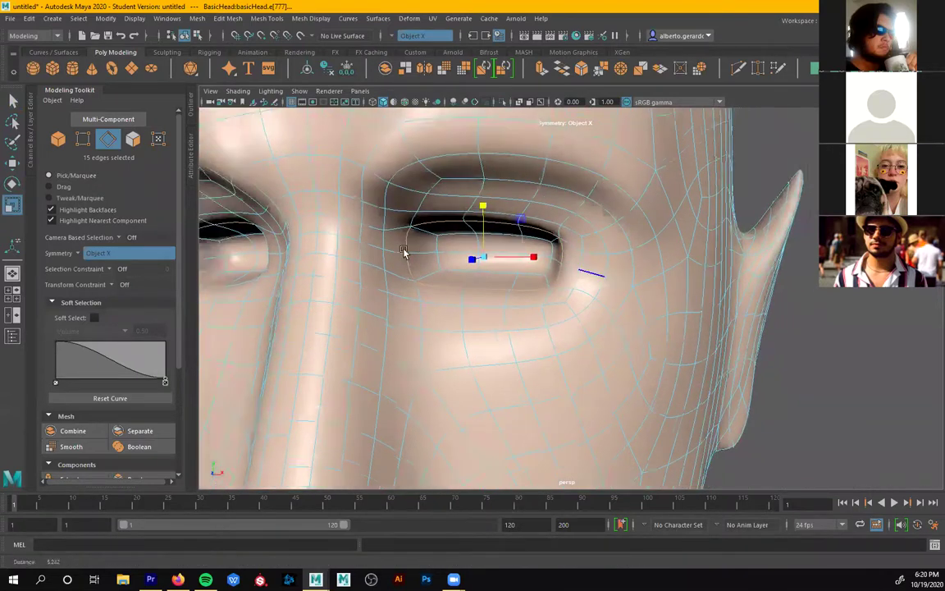
- Return to object mode, deselect the mesh and examine the smoothed head with its eyes, horns and ears
{"action": "left_click_drag", "start_coordinate": [568, 276], "coordinate": [589, 361], "text": "alt"}
{"action": "scroll", "coordinate": [593, 331], "scroll_direction": "down", "scroll_amount": 5}
{"action": "left_click_drag", "start_coordinate": [540, 326], "coordinate": [468, 313], "text": "alt"}
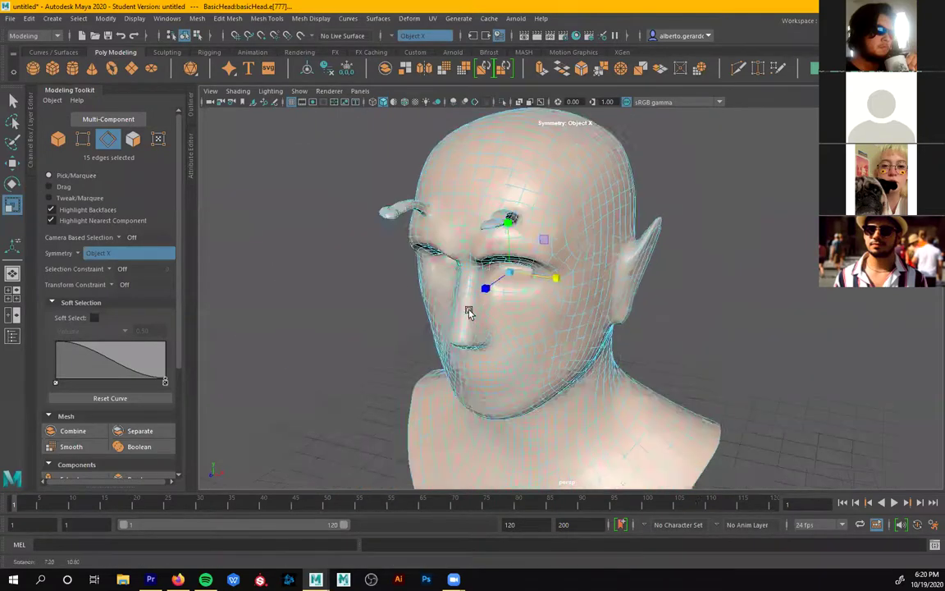
{"action": "scroll", "coordinate": [470, 311], "scroll_direction": "up", "scroll_amount": 5}
{"action": "left_click_drag", "start_coordinate": [492, 277], "coordinate": [527, 188], "text": "alt"}
{"action": "mouse_move", "coordinate": [526, 186]}
{"action": "right_mouse_down"}
{"action": "mouse_move", "coordinate": [594, 182]}
{"action": "mouse_move", "coordinate": [571, 173]}
{"action": "mouse_move", "coordinate": [582, 168]}
{"action": "right_mouse_up"}
{"action": "left_click_drag", "start_coordinate": [644, 261], "coordinate": [560, 323], "text": "alt"}
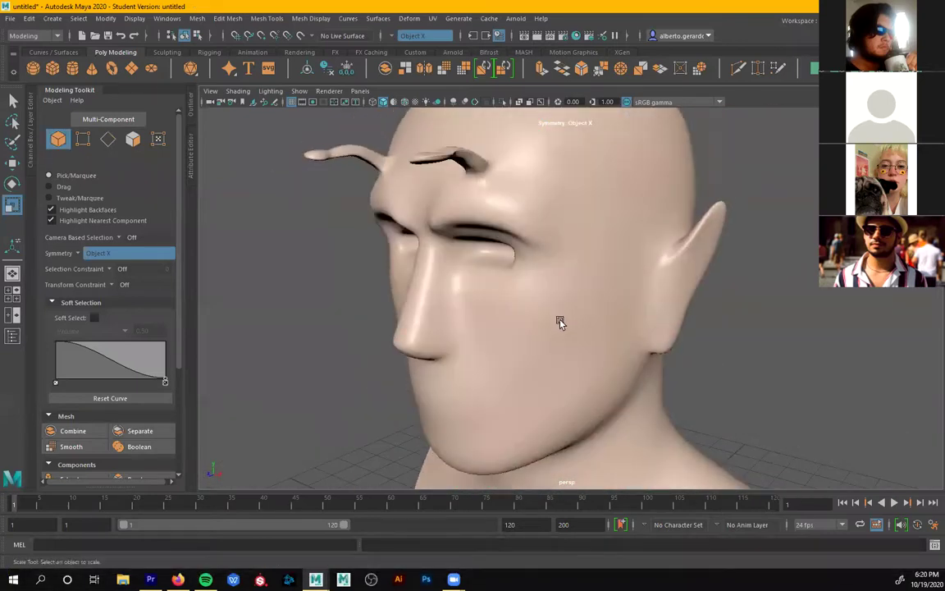
{"action": "middle_click_drag", "start_coordinate": [559, 323], "coordinate": [529, 352], "text": "alt"}
- Open the head's Blinn material attributes and rename the material to Piel
{"action": "left_click", "coordinate": [516, 221]}
{"action": "right_click_drag", "start_coordinate": [478, 170], "coordinate": [487, 445]}
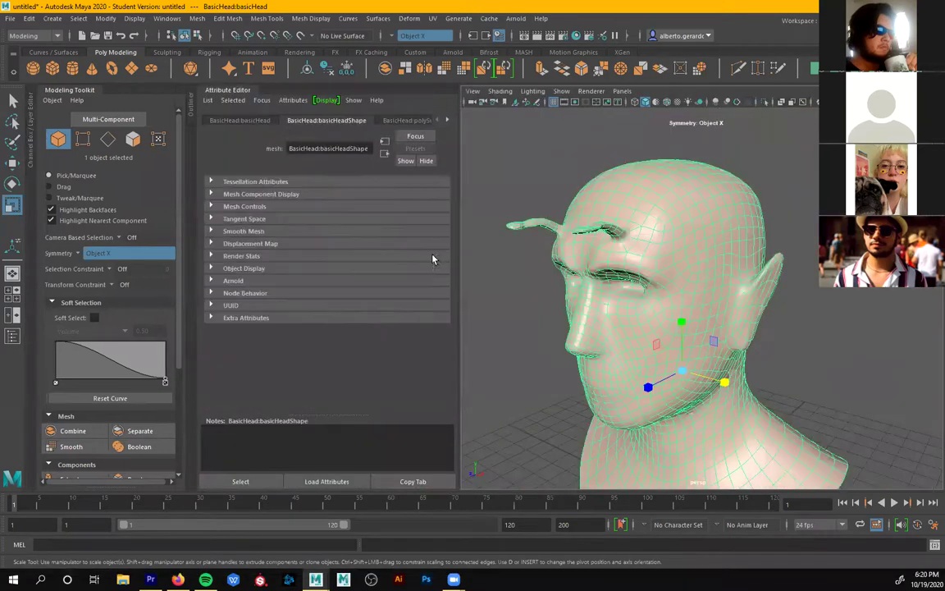
{"action": "left_click", "coordinate": [447, 121]}
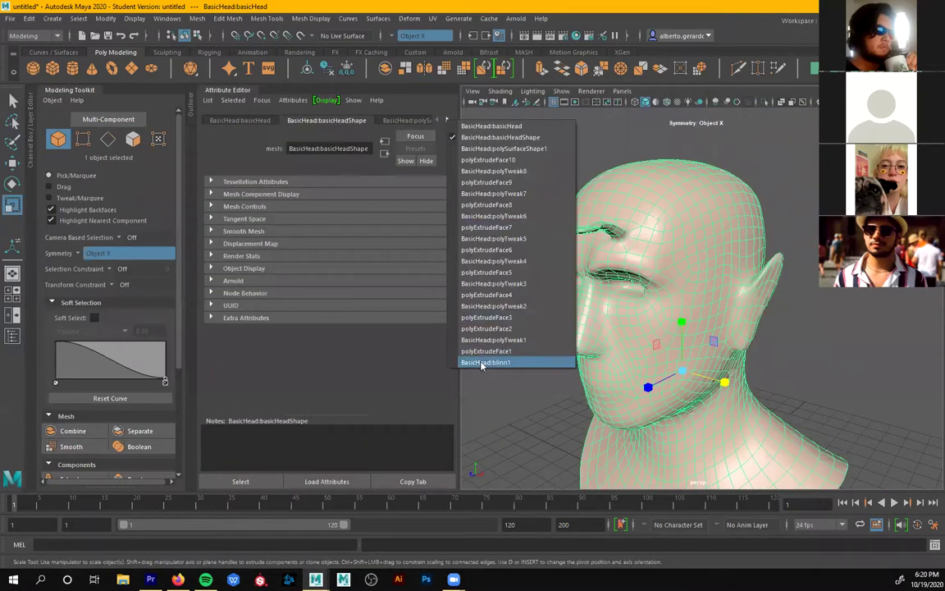
{"action": "left_click", "coordinate": [481, 363]}
{"action": "type", "text": "P"}
{"action": "key", "text": "Caps_Lock"}
{"action": "type", "text": "iel"}
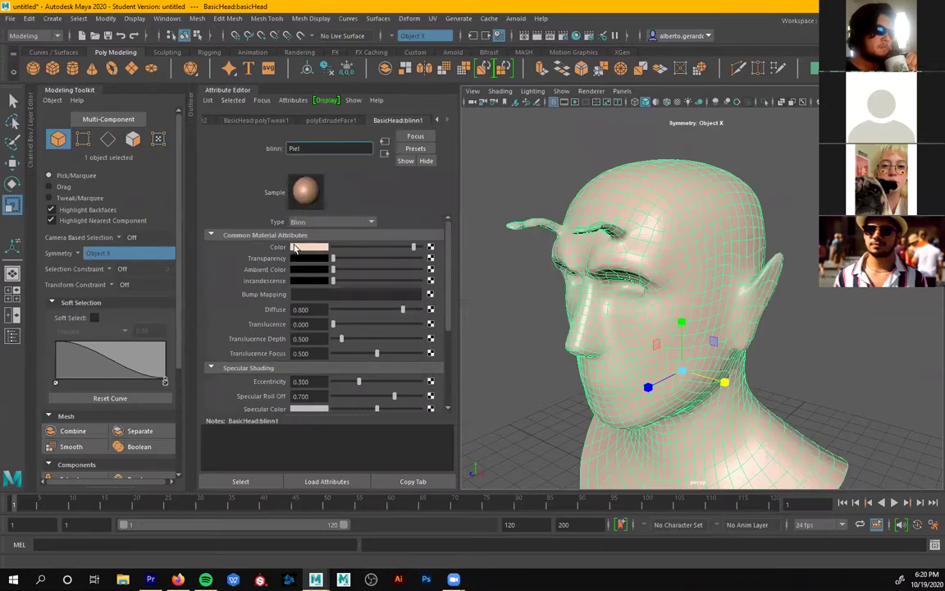
- Set the Piel material's colour to dark green with hue 120, saturation 1 and value 0.118, and put away the side panels
{"action": "left_click", "coordinate": [297, 246]}
{"action": "left_click", "coordinate": [279, 219]}
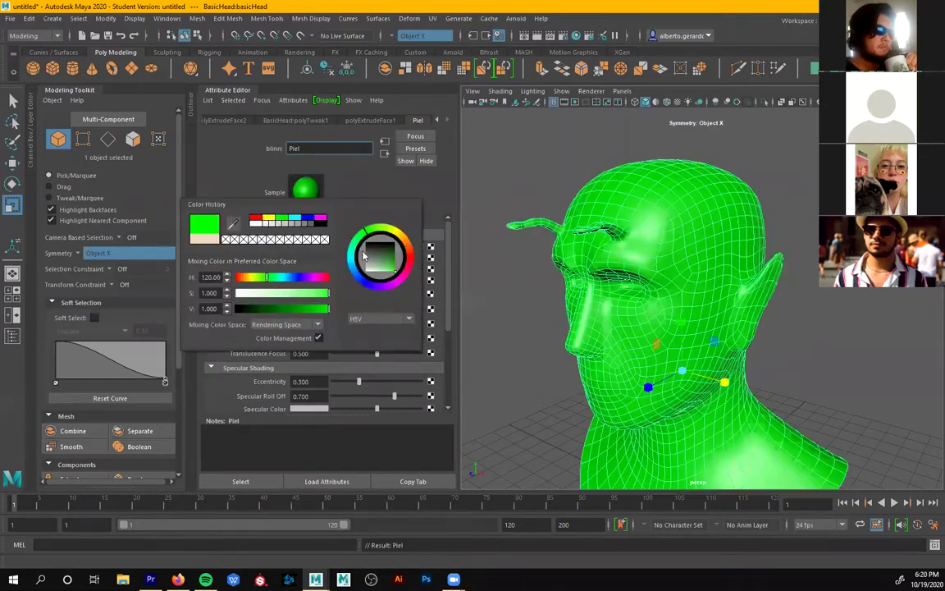
{"action": "left_click_drag", "start_coordinate": [383, 270], "coordinate": [407, 257]}
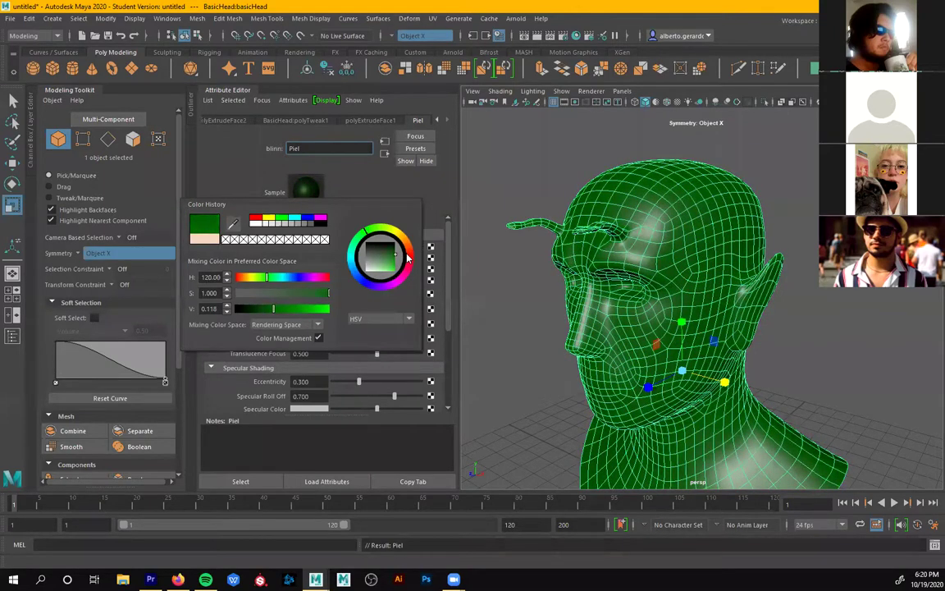
{"action": "left_click", "coordinate": [214, 88]}
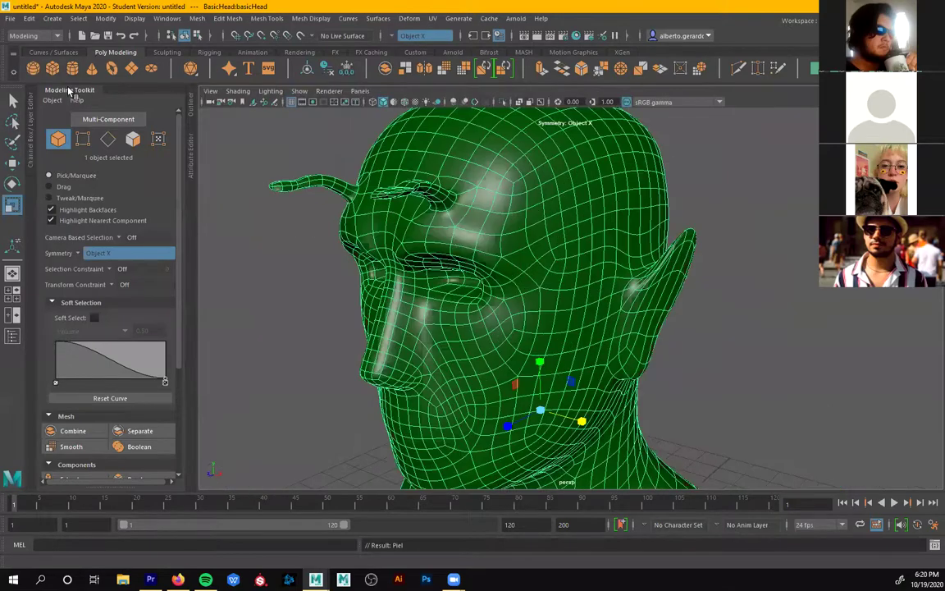
{"action": "left_click", "coordinate": [69, 90]}
- Deselect the head and examine how the green material looks from the front and sides
{"action": "left_click_drag", "start_coordinate": [329, 313], "coordinate": [420, 326], "text": "alt"}
{"action": "scroll", "coordinate": [491, 347], "scroll_direction": "down", "scroll_amount": 4}
{"action": "left_click_drag", "start_coordinate": [494, 347], "coordinate": [520, 343], "text": "alt"}
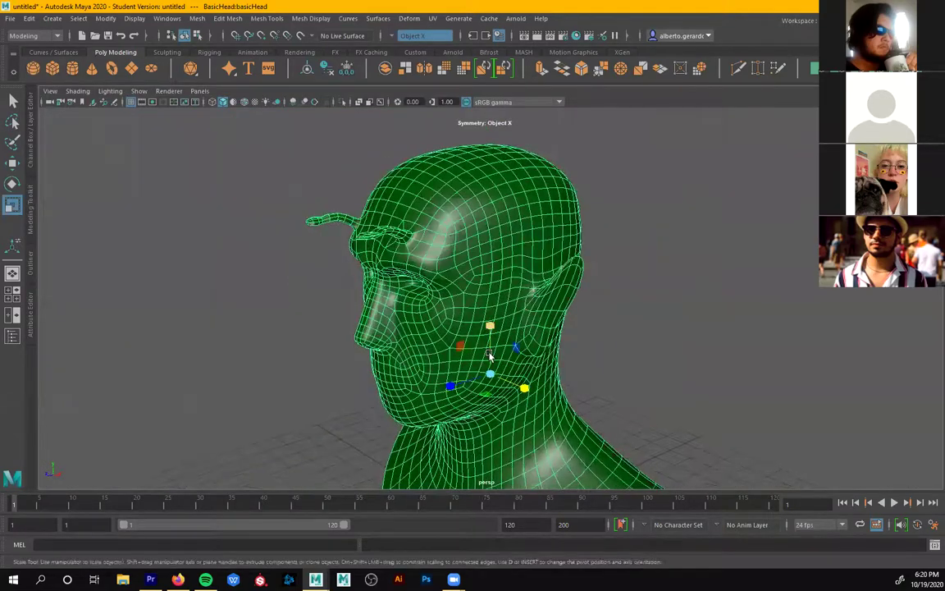
{"action": "left_click_drag", "start_coordinate": [399, 306], "coordinate": [459, 289], "text": "alt"}
{"action": "left_click", "coordinate": [450, 352]}
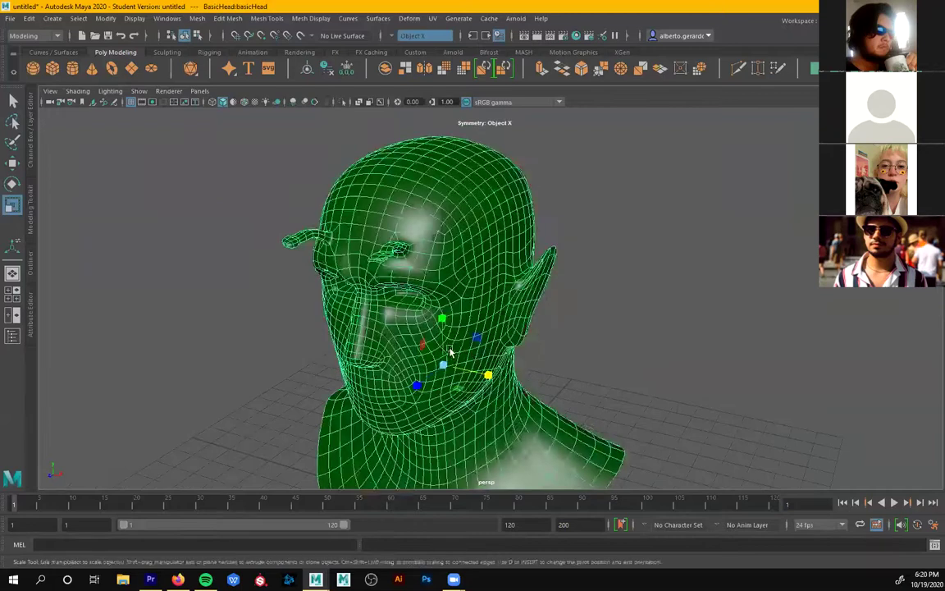
{"action": "left_click_drag", "start_coordinate": [449, 351], "coordinate": [565, 354], "text": "alt"}
{"action": "scroll", "coordinate": [516, 332], "scroll_direction": "up", "scroll_amount": 4}
{"action": "middle_click_drag", "start_coordinate": [471, 313], "coordinate": [557, 267], "text": "alt"}
{"action": "left_click", "coordinate": [567, 353]}
{"action": "left_click_drag", "start_coordinate": [567, 354], "coordinate": [447, 337], "text": "alt"}
{"action": "scroll", "coordinate": [567, 316], "scroll_direction": "down", "scroll_amount": 3}
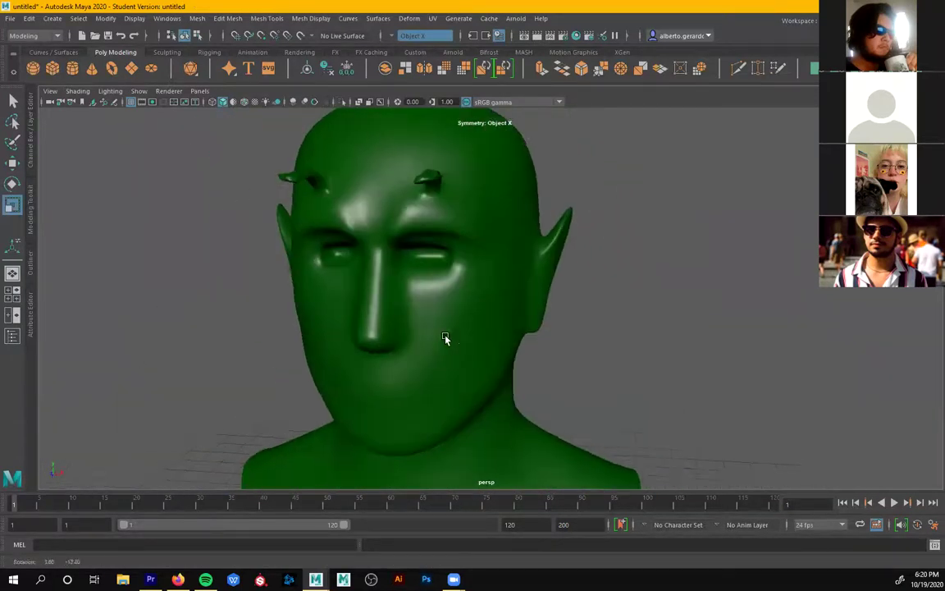
- Select the faces at the outer corners of both eye openings in face mode
{"action": "scroll", "coordinate": [450, 288], "scroll_direction": "up", "scroll_amount": 3}
{"action": "middle_click_drag", "start_coordinate": [450, 283], "coordinate": [483, 283], "text": "alt"}
{"action": "left_click", "coordinate": [481, 282]}
{"action": "left_click_drag", "start_coordinate": [423, 276], "coordinate": [461, 262], "text": "alt"}
{"action": "mouse_move", "coordinate": [463, 256]}
{"action": "right_mouse_down"}
{"action": "mouse_move", "coordinate": [447, 270]}
{"action": "mouse_move", "coordinate": [458, 275]}
{"action": "mouse_move", "coordinate": [471, 264]}
{"action": "right_mouse_up"}
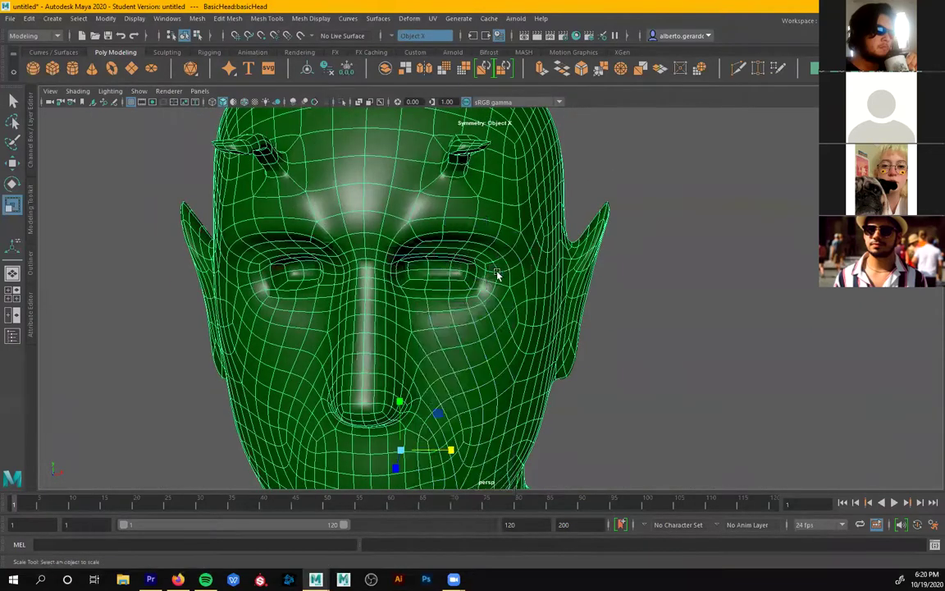
{"action": "left_click_drag", "start_coordinate": [496, 275], "coordinate": [480, 274], "text": "alt"}
{"action": "left_click", "coordinate": [481, 268]}
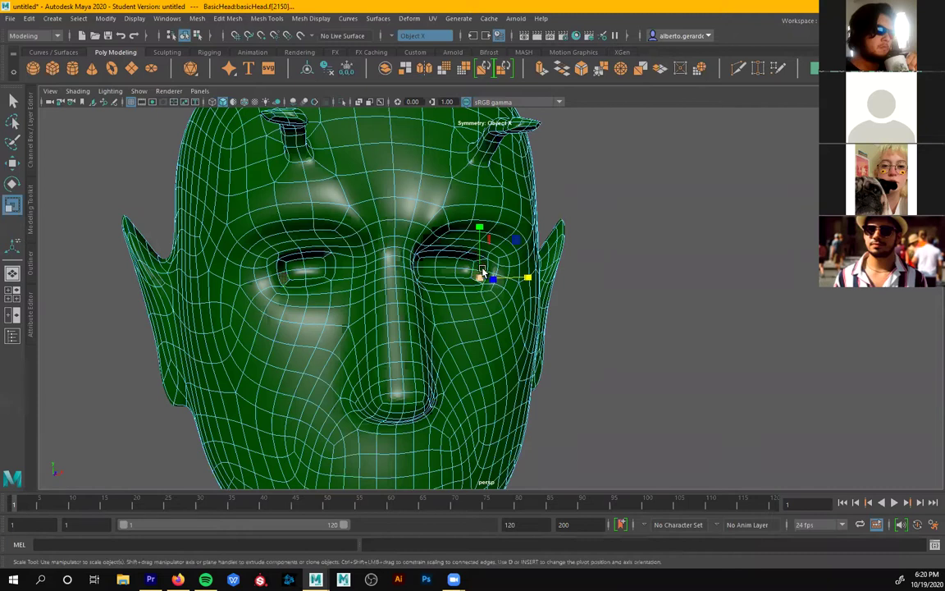
{"action": "key", "text": "q"}
- Turn on soft selection and move the outer eye corner faces outward and slightly upward
{"action": "mouse_move", "coordinate": [508, 283]}
{"action": "left_mouse_down", "text": "alt"}
{"action": "mouse_move", "coordinate": [472, 297]}
{"action": "mouse_move", "coordinate": [527, 276]}
{"action": "mouse_move", "coordinate": [515, 277]}
{"action": "left_mouse_up", "text": "alt"}
{"action": "key", "text": "w"}
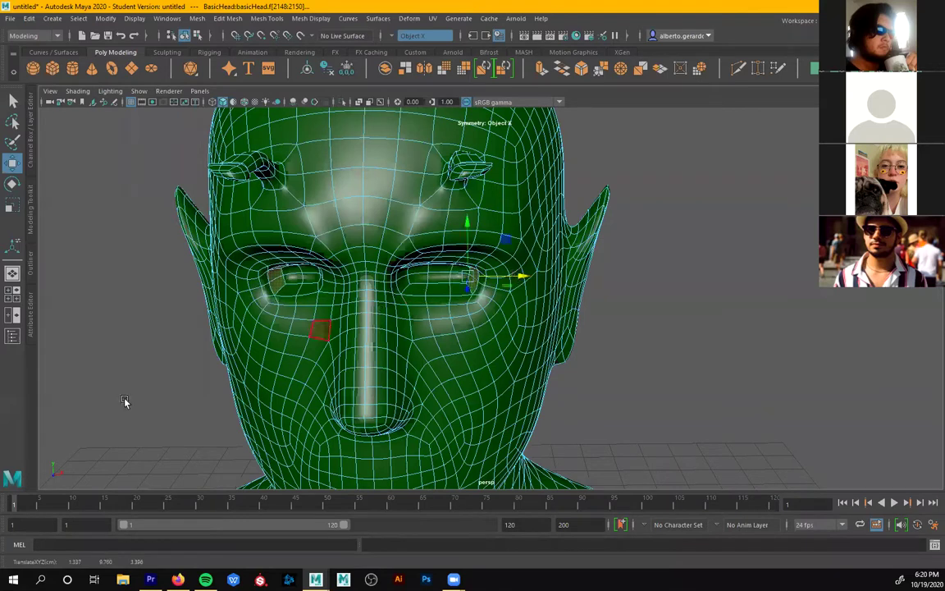
{"action": "key", "text": "b"}
{"action": "left_click_drag", "start_coordinate": [523, 277], "coordinate": [533, 278]}
{"action": "left_click_drag", "start_coordinate": [475, 221], "coordinate": [477, 215]}
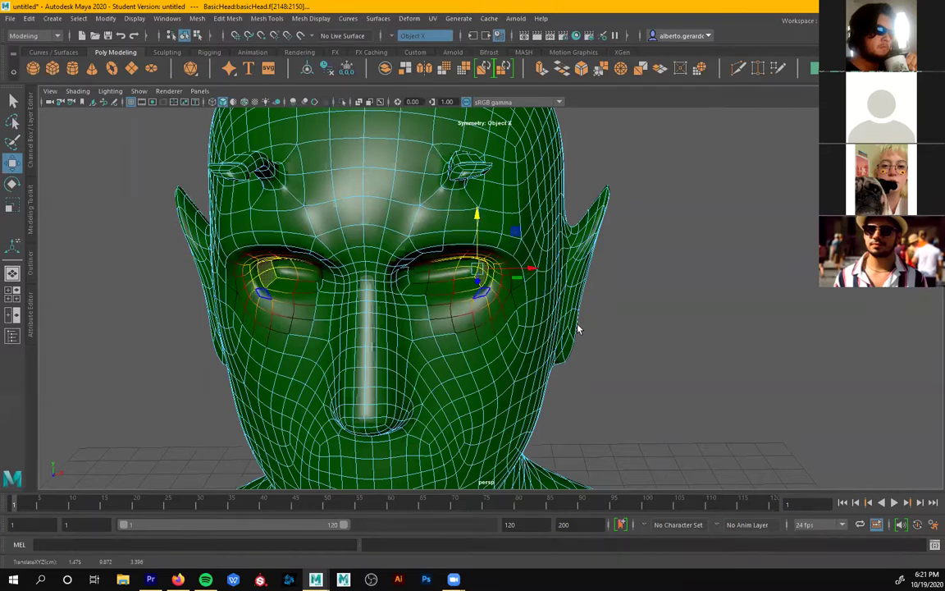
- Select a neighbouring face at the outer eye corners and pull both corners further outward and up
{"action": "left_click_drag", "start_coordinate": [433, 283], "coordinate": [510, 325], "text": "alt"}
{"action": "left_click", "coordinate": [507, 318]}
{"action": "left_click", "coordinate": [504, 255]}
{"action": "left_click_drag", "start_coordinate": [627, 266], "coordinate": [538, 265], "text": "alt"}
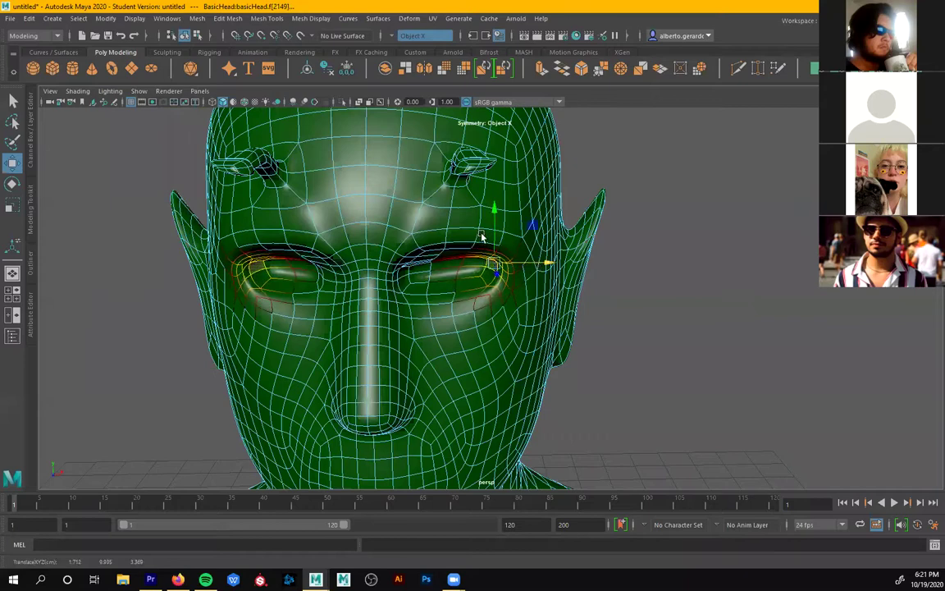
{"action": "left_click_drag", "start_coordinate": [492, 212], "coordinate": [493, 211]}
- Return to object mode, deselect the head and examine the reshaped, slanted eye openings
{"action": "left_click_drag", "start_coordinate": [536, 273], "coordinate": [376, 269], "text": "alt"}
{"action": "right_click_drag", "start_coordinate": [490, 185], "coordinate": [529, 175]}
{"action": "left_click_drag", "start_coordinate": [636, 332], "coordinate": [469, 318], "text": "alt"}
{"action": "scroll", "coordinate": [390, 322], "scroll_direction": "down", "scroll_amount": 3}
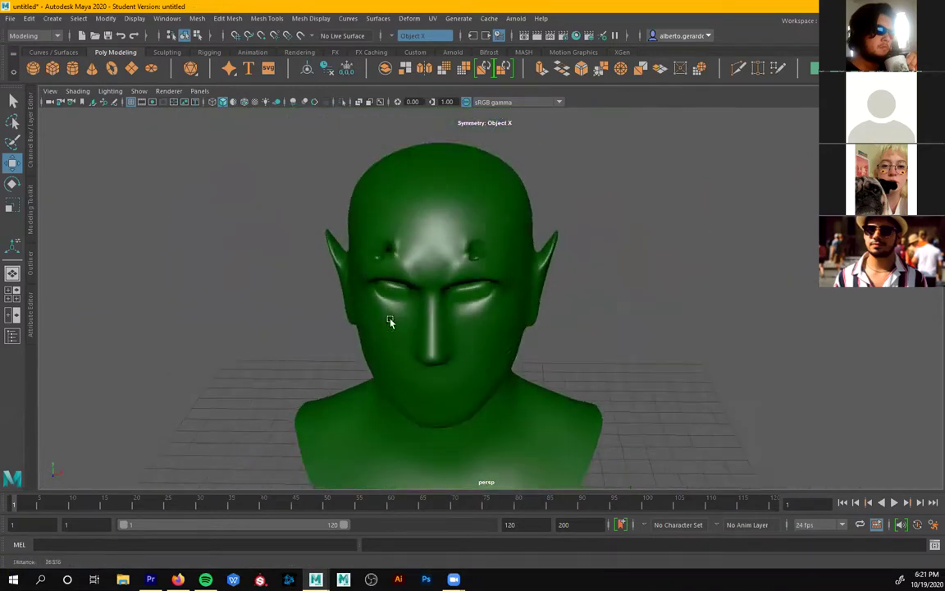
{"action": "middle_click_drag", "start_coordinate": [390, 322], "coordinate": [369, 301], "text": "alt"}
{"action": "left_click_drag", "start_coordinate": [505, 360], "coordinate": [592, 352], "text": "alt"}
{"action": "left_click", "coordinate": [592, 352]}
{"action": "left_click", "coordinate": [581, 399]}
- Create a polygon sphere as an eyeball and position it inside the character's left eye socket
{"action": "left_click_drag", "start_coordinate": [581, 399], "coordinate": [417, 182], "text": "alt"}
{"action": "middle_click_drag", "start_coordinate": [415, 134], "coordinate": [403, 287], "text": "alt"}
{"action": "left_click_drag", "start_coordinate": [404, 287], "coordinate": [402, 242]}
{"action": "left_click_drag", "start_coordinate": [401, 243], "coordinate": [373, 361], "text": "alt"}
{"action": "right_click_drag", "start_coordinate": [373, 361], "coordinate": [508, 294], "text": "alt"}
{"action": "left_click_drag", "start_coordinate": [508, 296], "coordinate": [409, 280], "text": "alt"}
{"action": "left_click_drag", "start_coordinate": [441, 311], "coordinate": [409, 265], "text": "alt"}
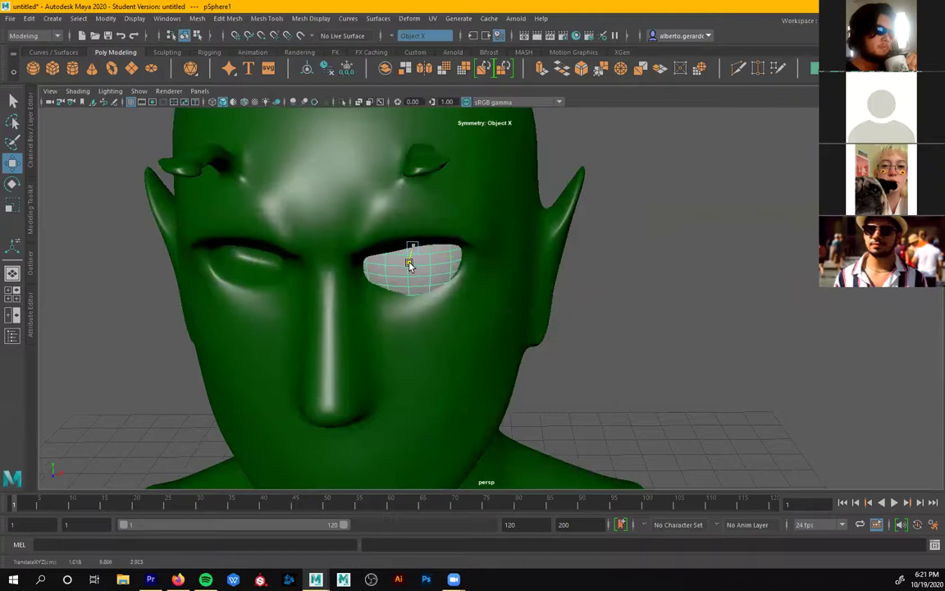
{"action": "middle_click_drag", "start_coordinate": [465, 247], "coordinate": [460, 247]}
{"action": "left_click_drag", "start_coordinate": [460, 247], "coordinate": [411, 266], "text": "alt"}
{"action": "middle_click_drag", "start_coordinate": [380, 254], "coordinate": [399, 251]}
- Assign a new Blinn material named ojo to the eyeball and set its colour to white
{"action": "right_click_drag", "start_coordinate": [387, 271], "coordinate": [459, 487]}
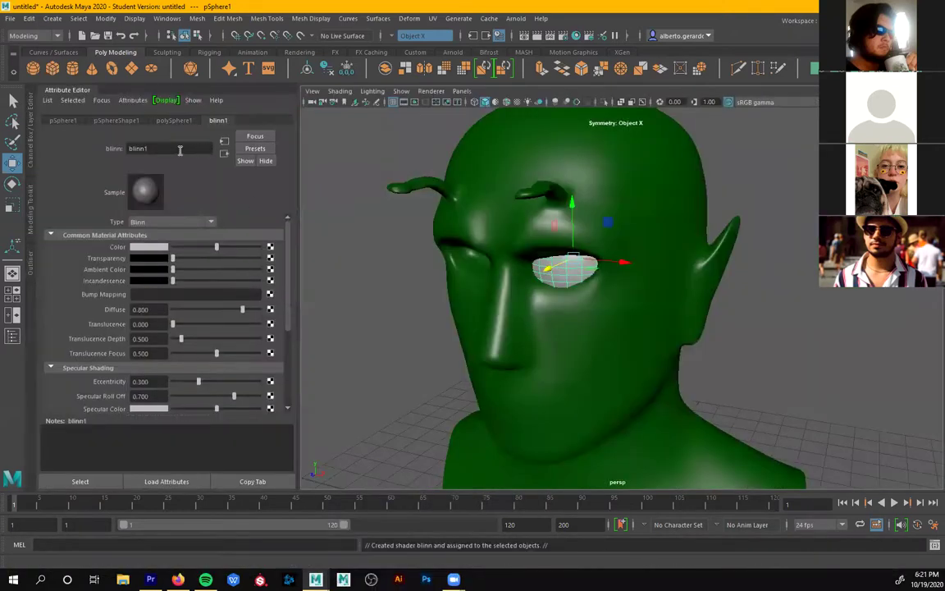
{"action": "type", "text": "ojo"}
{"action": "key", "text": "Return"}
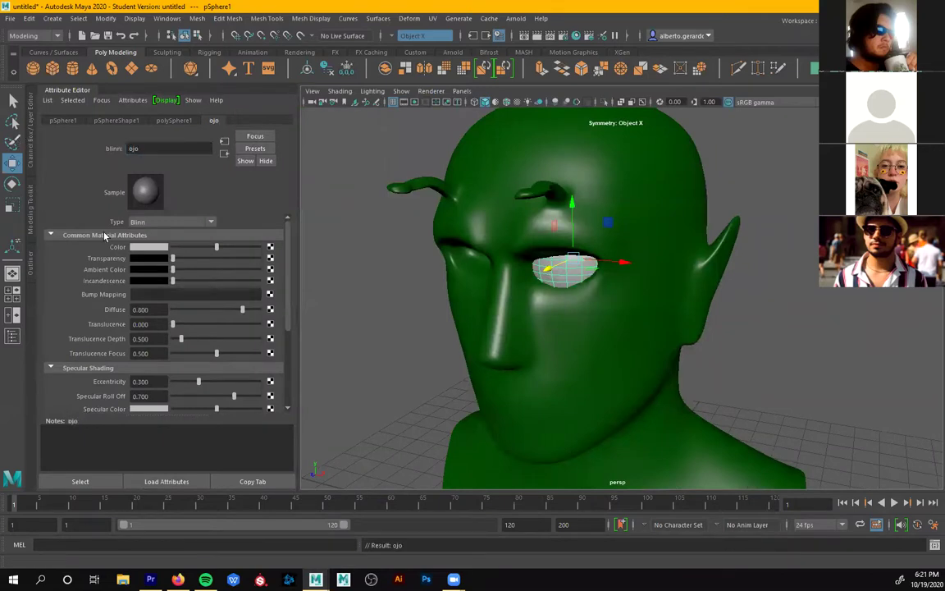
{"action": "left_click", "coordinate": [259, 248]}
{"action": "left_click_drag", "start_coordinate": [468, 350], "coordinate": [603, 280], "text": "alt"}
{"action": "left_click", "coordinate": [383, 378]}
- Duplicate the white eyeball and move the copy across into the character's right eye socket
{"action": "left_click", "coordinate": [557, 271]}
{"action": "left_click_drag", "start_coordinate": [477, 310], "coordinate": [531, 320], "text": "alt"}
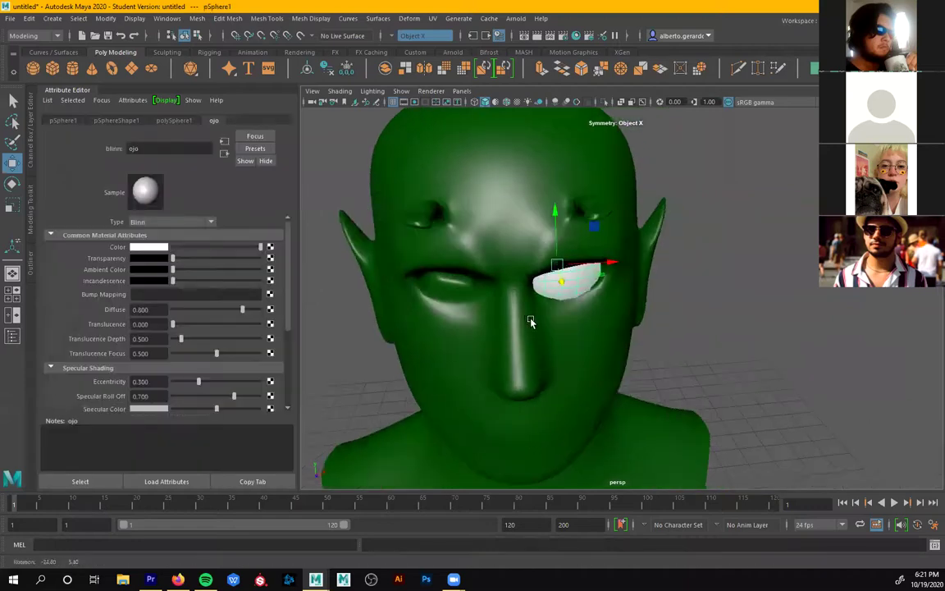
{"action": "key", "text": "ctrl+d"}
{"action": "left_click_drag", "start_coordinate": [609, 263], "coordinate": [519, 270]}
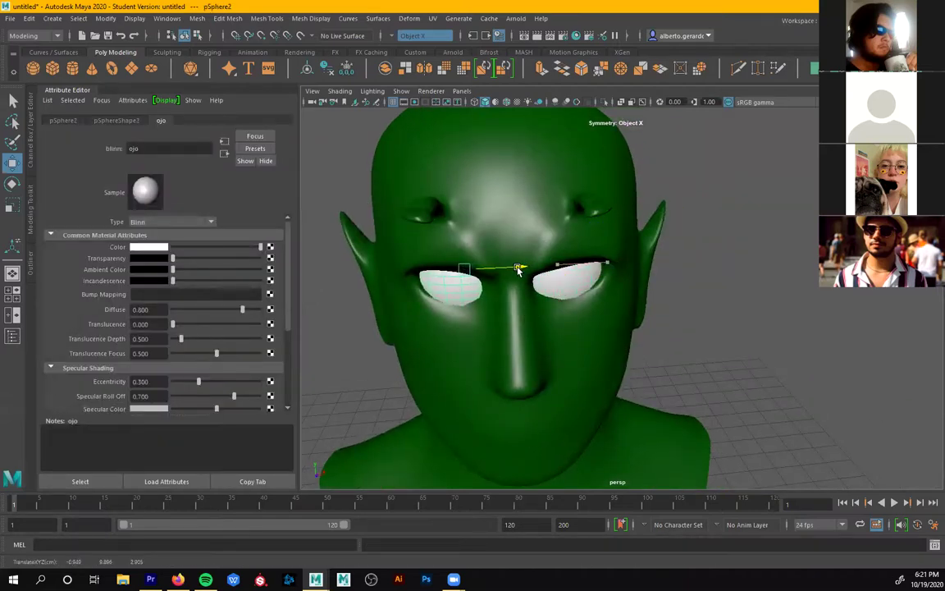
{"action": "left_click", "coordinate": [780, 340]}
- Close the attribute display and inspect the fit of both eyeballs from several angles
{"action": "left_click_drag", "start_coordinate": [538, 342], "coordinate": [178, 121], "text": "alt"}
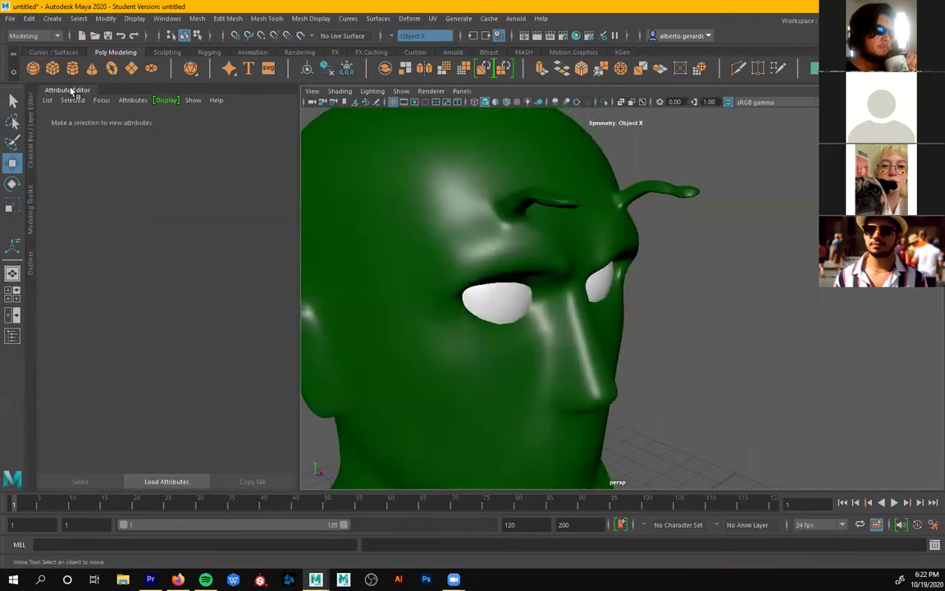
{"action": "left_click", "coordinate": [72, 92]}
{"action": "left_click_drag", "start_coordinate": [599, 299], "coordinate": [409, 322], "text": "alt"}
{"action": "left_click", "coordinate": [401, 365]}
{"action": "left_click_drag", "start_coordinate": [401, 358], "coordinate": [705, 351], "text": "alt"}
{"action": "left_click", "coordinate": [705, 350]}
{"action": "left_click_drag", "start_coordinate": [453, 346], "coordinate": [500, 328], "text": "alt"}
{"action": "left_click", "coordinate": [404, 302]}
- Select the head and examine its wireframe around the nose, mouth and chin
{"action": "left_click_drag", "start_coordinate": [447, 305], "coordinate": [406, 330], "text": "alt"}
{"action": "scroll", "coordinate": [379, 330], "scroll_direction": "up", "scroll_amount": 4}
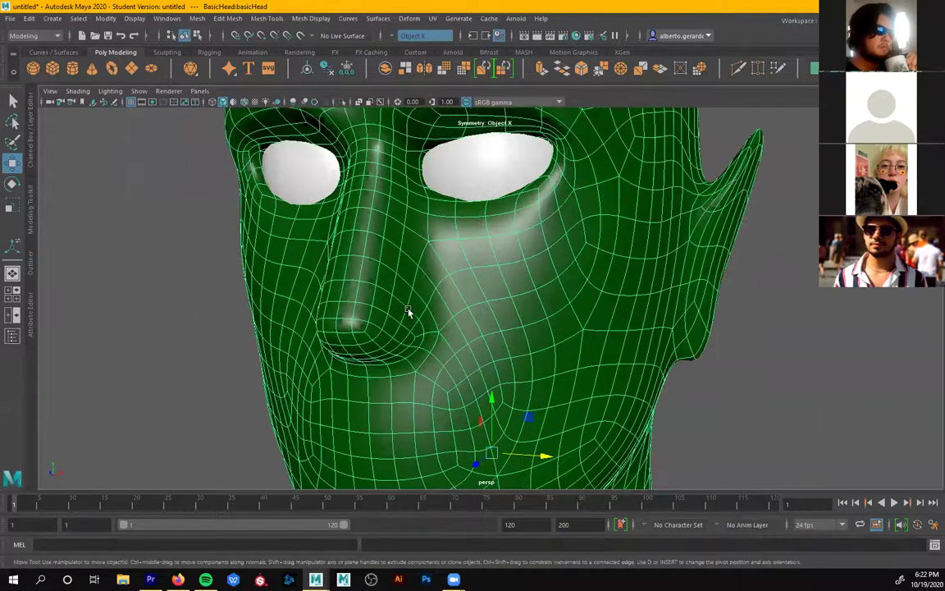
{"action": "left_click", "coordinate": [739, 355]}
{"action": "left_click_drag", "start_coordinate": [596, 342], "coordinate": [529, 273], "text": "alt"}
{"action": "left_click_drag", "start_coordinate": [438, 291], "coordinate": [365, 325], "text": "alt"}
{"action": "right_click_drag", "start_coordinate": [365, 325], "coordinate": [579, 364], "text": "alt"}
{"action": "middle_click_drag", "start_coordinate": [376, 321], "coordinate": [417, 305], "text": "alt"}
{"action": "left_click", "coordinate": [417, 305]}
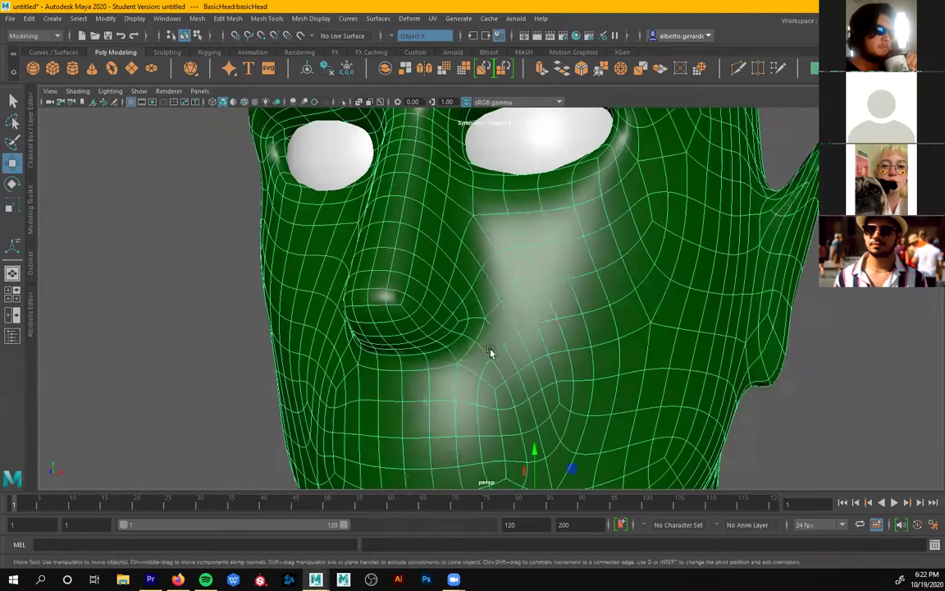
{"action": "middle_click_drag", "start_coordinate": [534, 223], "coordinate": [506, 339], "text": "alt"}
{"action": "left_click_drag", "start_coordinate": [527, 420], "coordinate": [529, 396], "text": "alt"}
{"action": "middle_click_drag", "start_coordinate": [460, 405], "coordinate": [493, 348], "text": "alt"}
{"action": "left_click_drag", "start_coordinate": [493, 347], "coordinate": [594, 340], "text": "alt"}
{"action": "right_click", "coordinate": [453, 287]}
{"action": "left_click_drag", "start_coordinate": [662, 310], "coordinate": [456, 218], "text": "alt"}
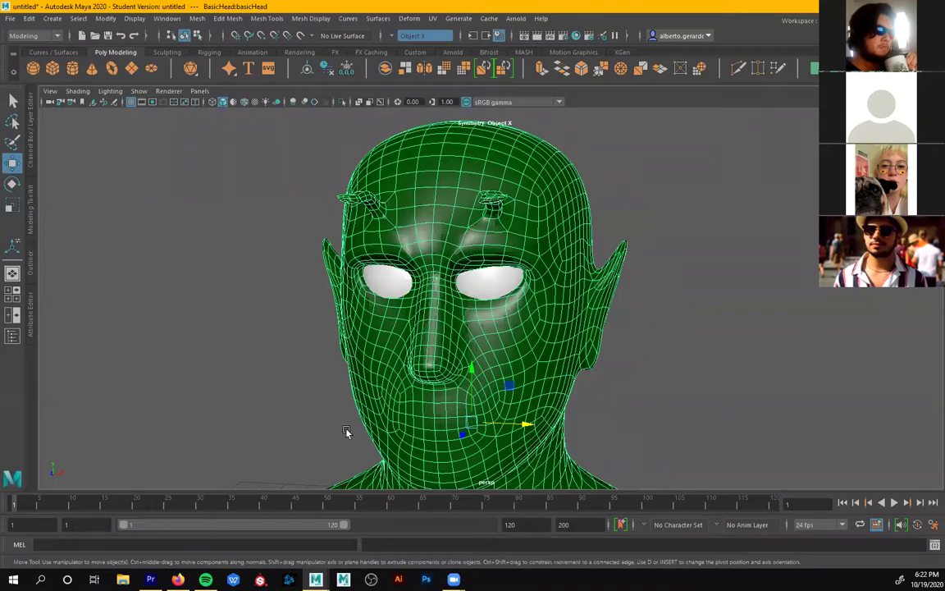
{"action": "left_click_drag", "start_coordinate": [402, 405], "coordinate": [555, 318], "text": "alt"}
{"action": "left_click", "coordinate": [541, 291]}
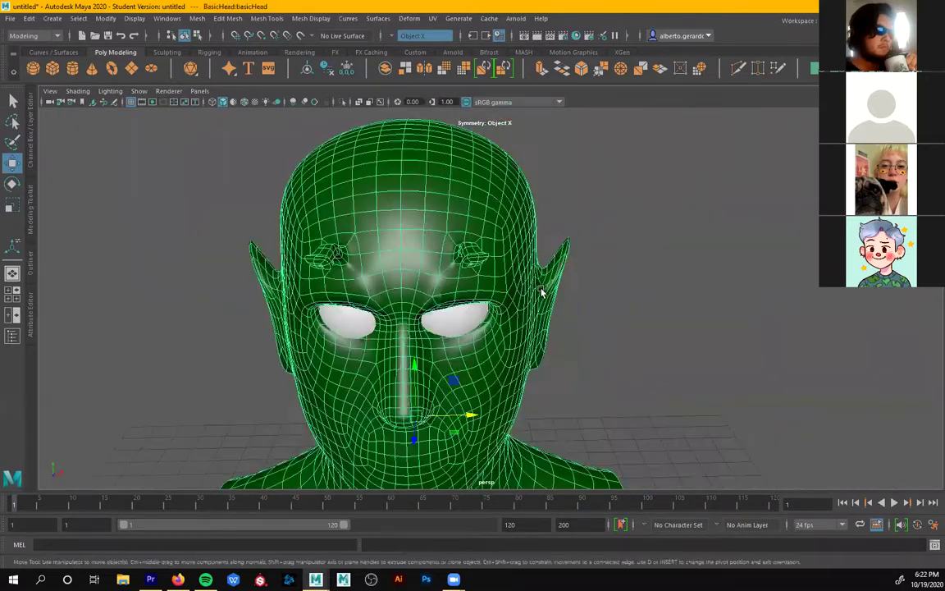
{"action": "right_click", "coordinate": [541, 278]}
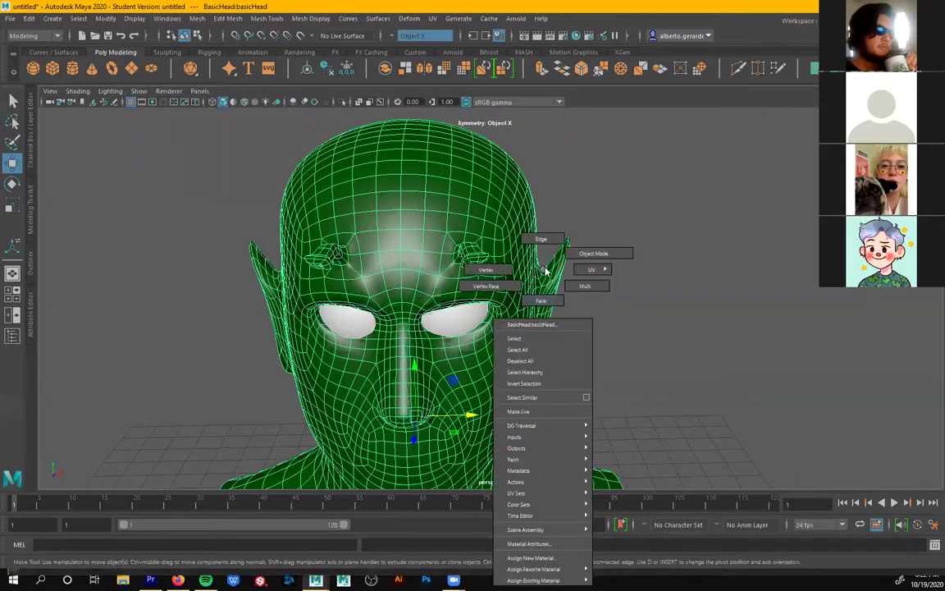
{"action": "right_click_drag", "start_coordinate": [545, 270], "coordinate": [558, 308]}
{"action": "left_click_drag", "start_coordinate": [608, 320], "coordinate": [490, 346], "text": "alt"}
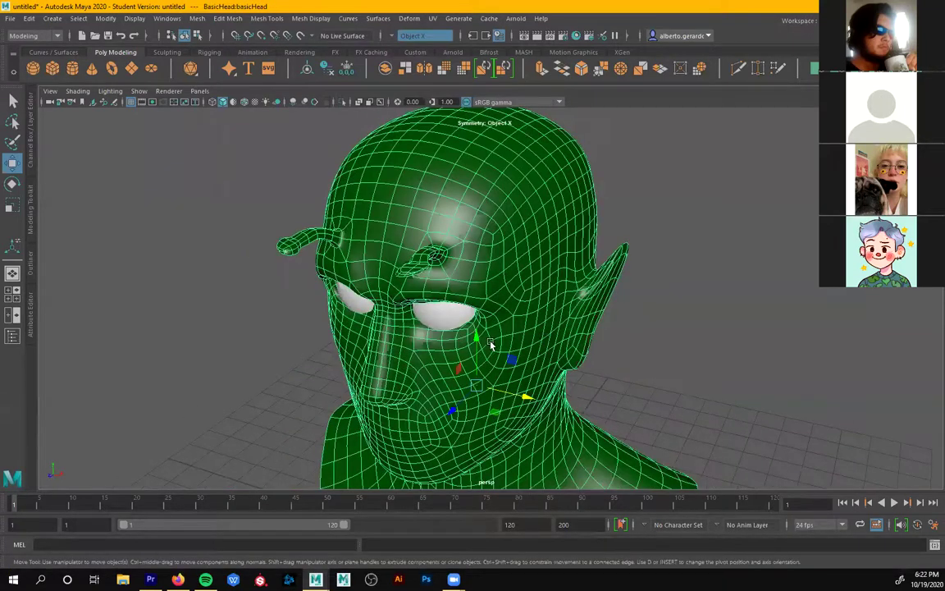
{"action": "left_click_drag", "start_coordinate": [497, 395], "coordinate": [489, 339], "text": "alt"}
{"action": "left_click", "coordinate": [592, 376]}
- Select the head and switch it to face mode for editing the underside of the nose
{"action": "scroll", "coordinate": [441, 386], "scroll_direction": "up", "scroll_amount": 5}
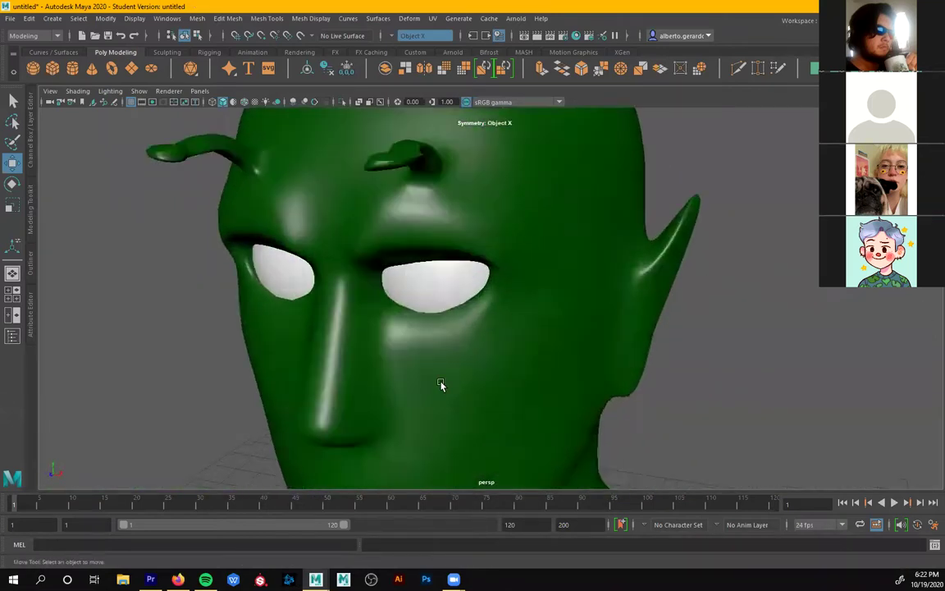
{"action": "left_click_drag", "start_coordinate": [390, 398], "coordinate": [443, 359], "text": "alt"}
{"action": "middle_click_drag", "start_coordinate": [443, 359], "coordinate": [472, 320], "text": "alt"}
{"action": "left_click_drag", "start_coordinate": [471, 319], "coordinate": [394, 316], "text": "alt"}
{"action": "left_click", "coordinate": [395, 337]}
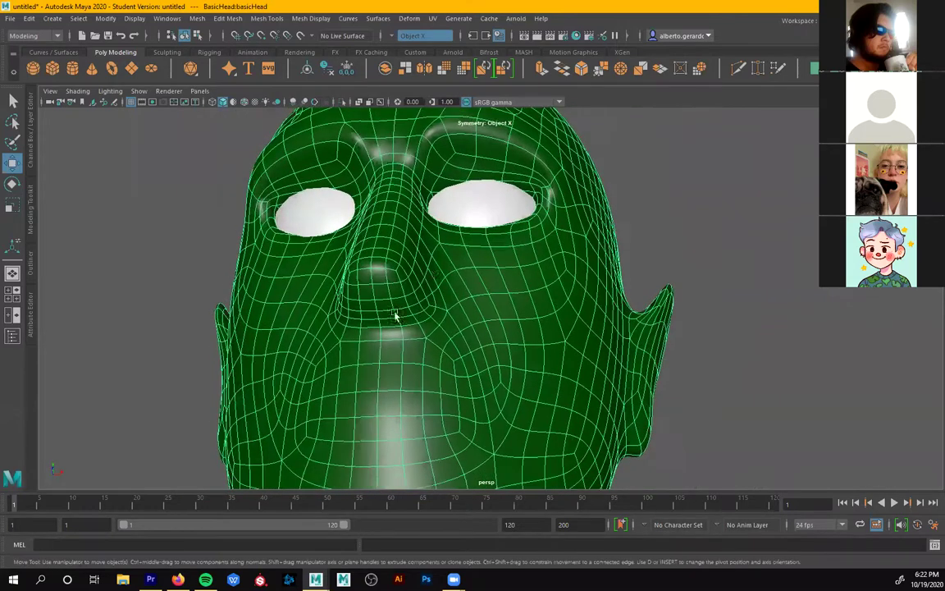
{"action": "right_click", "coordinate": [383, 243]}
{"action": "right_click_drag", "start_coordinate": [393, 270], "coordinate": [392, 273]}
{"action": "middle_click_drag", "start_coordinate": [364, 301], "coordinate": [410, 315], "text": "alt"}
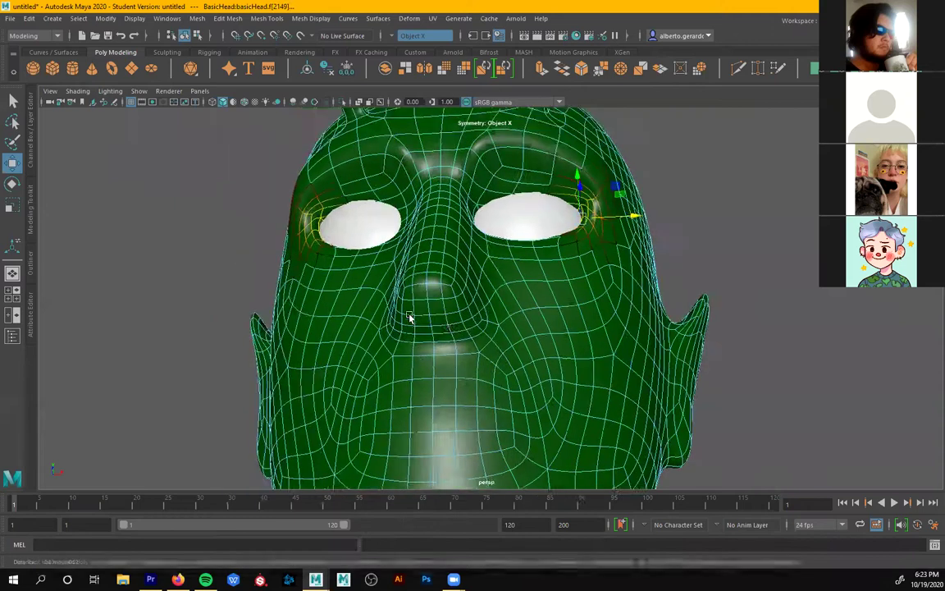
- Select one nostril face on each side of the nose's underside, leaving out the middle faces
{"action": "right_click_drag", "start_coordinate": [409, 315], "coordinate": [468, 332], "text": "alt"}
{"action": "left_click_drag", "start_coordinate": [468, 332], "coordinate": [441, 288], "text": "alt"}
{"action": "left_click", "coordinate": [427, 286]}
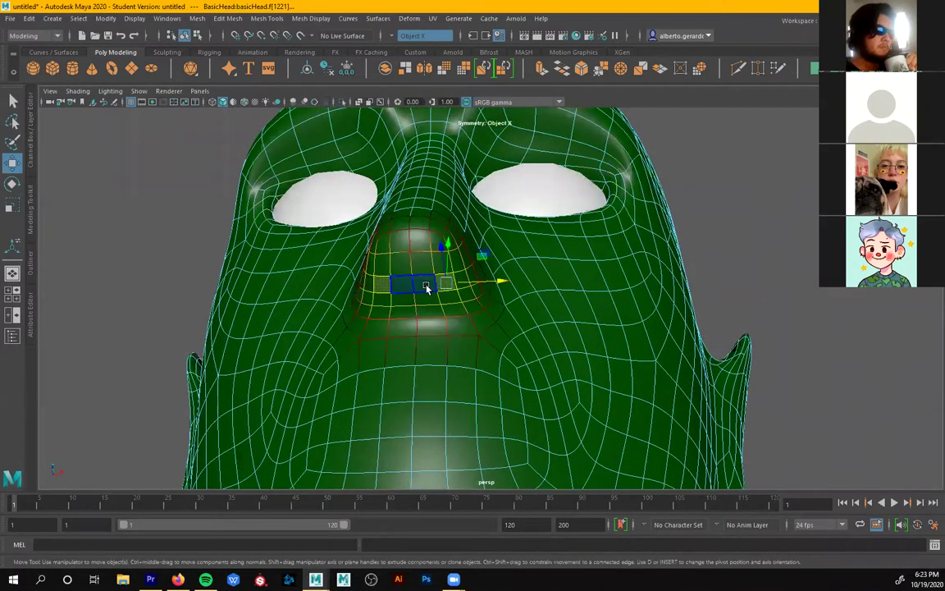
{"action": "left_click", "coordinate": [431, 286]}
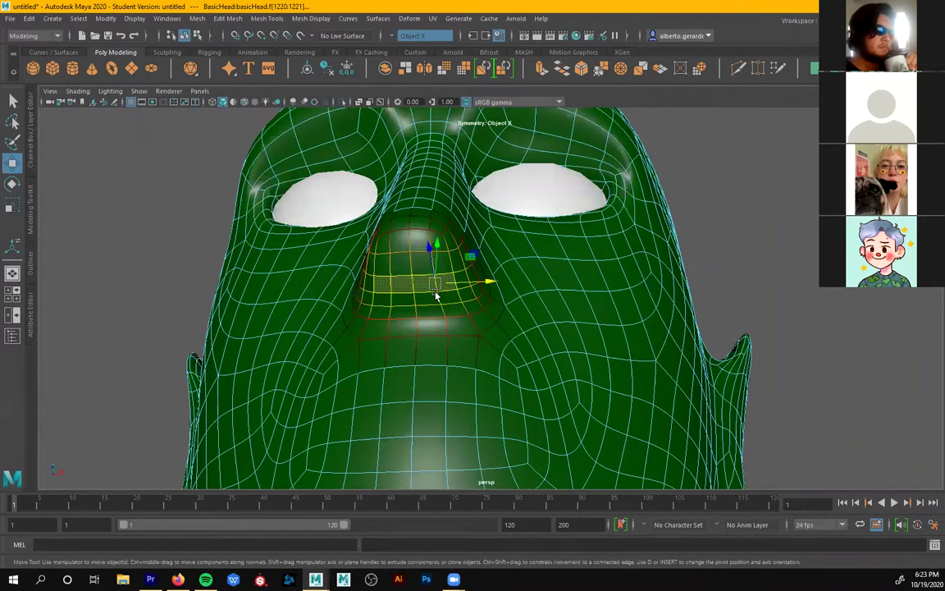
{"action": "left_click", "coordinate": [433, 311]}
{"action": "left_click", "coordinate": [439, 274]}
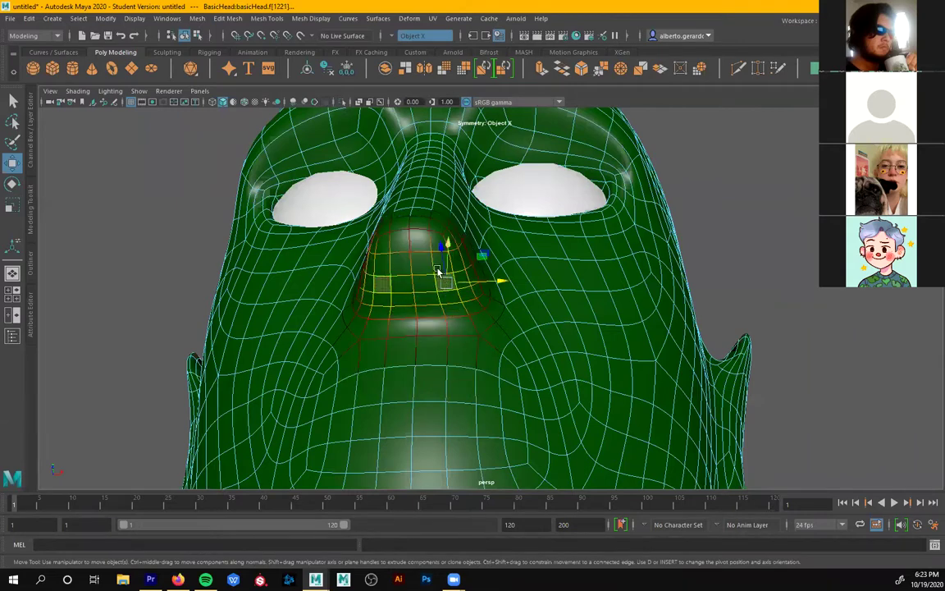
{"action": "left_click", "coordinate": [436, 265]}
- Extrude the selected nostril faces, scale them down and push them into the nose, returning to object mode
{"action": "left_click_drag", "start_coordinate": [498, 283], "coordinate": [457, 300], "text": "alt"}
{"action": "key", "text": "ctrl+e"}
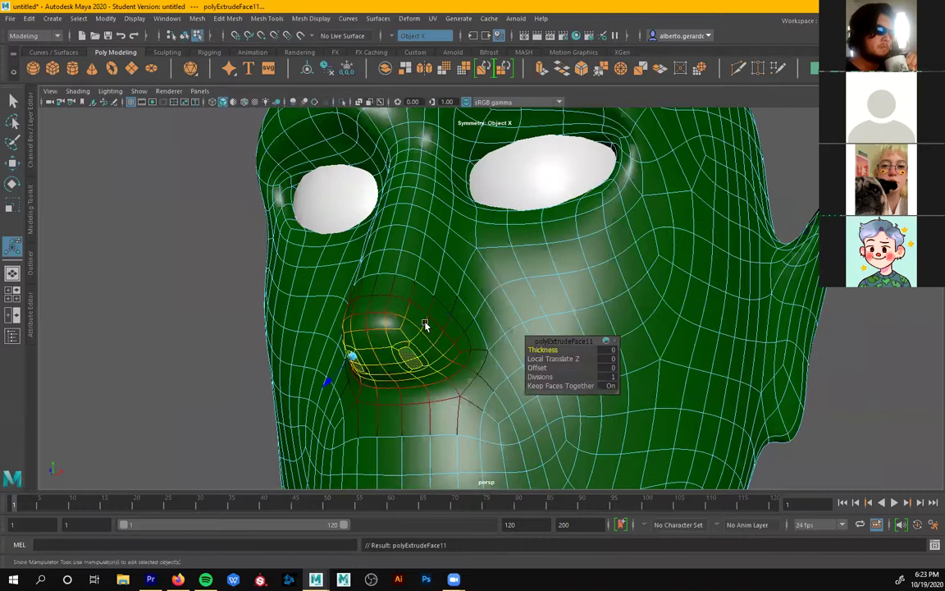
{"action": "key", "text": "r"}
{"action": "left_click_drag", "start_coordinate": [411, 359], "coordinate": [380, 345]}
{"action": "key", "text": "w"}
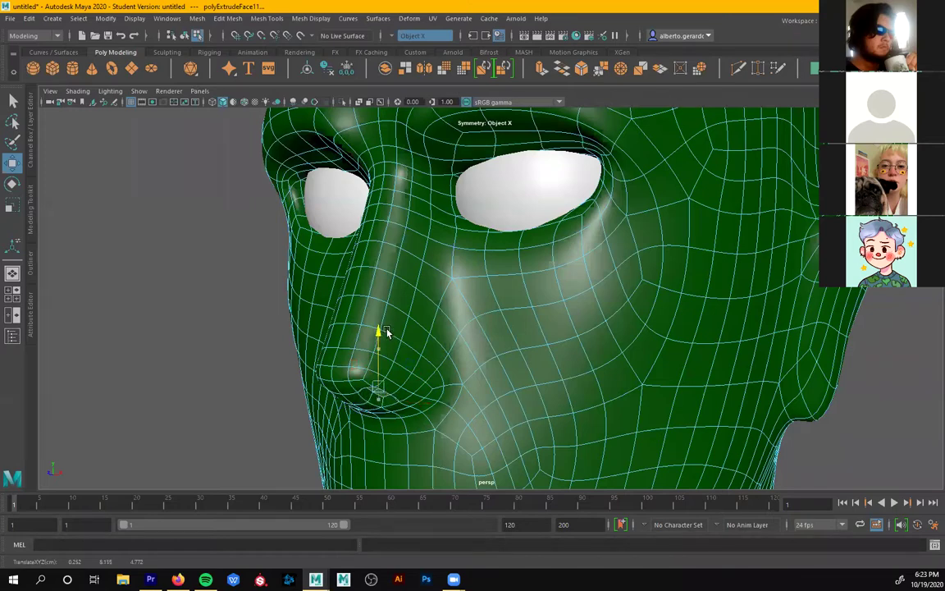
{"action": "left_click_drag", "start_coordinate": [367, 344], "coordinate": [335, 348], "text": "alt"}
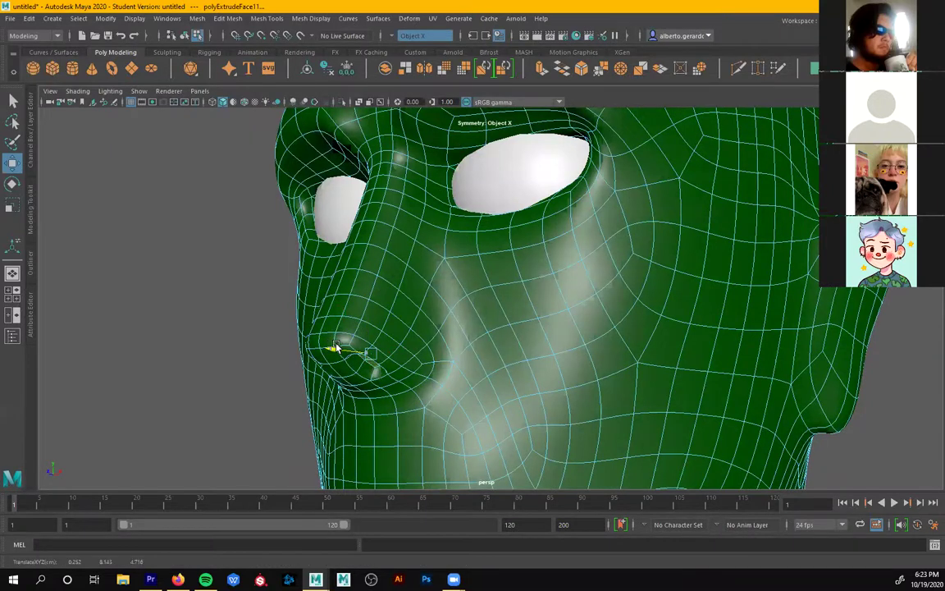
{"action": "left_click_drag", "start_coordinate": [371, 299], "coordinate": [529, 285], "text": "alt"}
{"action": "right_click_drag", "start_coordinate": [528, 271], "coordinate": [584, 254]}
{"action": "left_click", "coordinate": [741, 220]}
- Examine the shape and wireframe of the two nostrils from below and from the side
{"action": "left_click_drag", "start_coordinate": [472, 372], "coordinate": [497, 344], "text": "alt"}
{"action": "left_click", "coordinate": [443, 308]}
{"action": "right_click_drag", "start_coordinate": [443, 308], "coordinate": [502, 297], "text": "alt"}
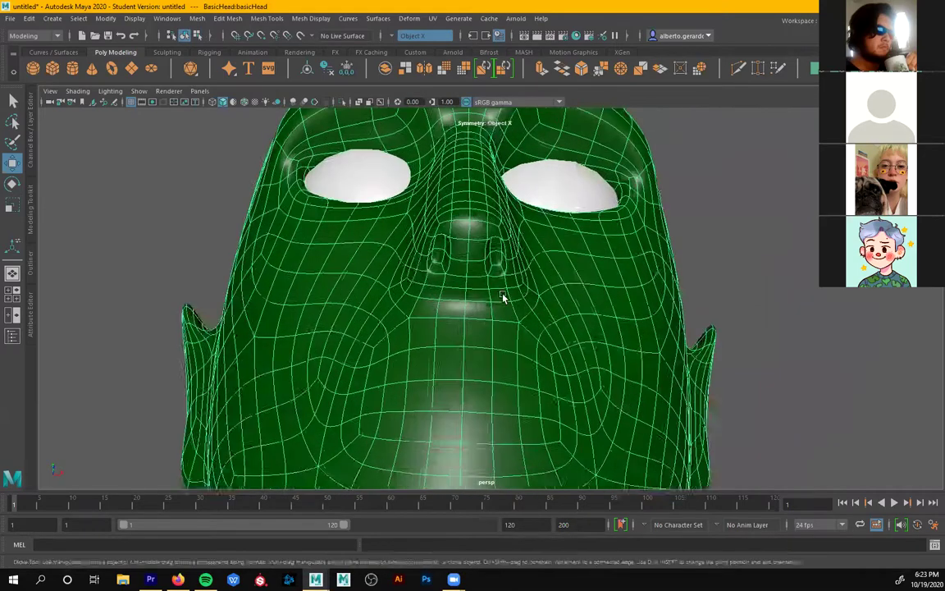
{"action": "left_click_drag", "start_coordinate": [502, 297], "coordinate": [463, 292], "text": "alt"}
{"action": "middle_click_drag", "start_coordinate": [464, 292], "coordinate": [463, 315], "text": "alt"}
{"action": "right_click", "coordinate": [450, 271]}
{"action": "right_click_drag", "start_coordinate": [413, 276], "coordinate": [397, 270]}
{"action": "left_click_drag", "start_coordinate": [462, 282], "coordinate": [409, 305], "text": "alt"}
{"action": "right_click_drag", "start_coordinate": [409, 305], "coordinate": [408, 313]}
{"action": "left_click", "coordinate": [408, 312]}
{"action": "left_click_drag", "start_coordinate": [415, 335], "coordinate": [482, 284], "text": "alt"}
{"action": "right_click_drag", "start_coordinate": [481, 272], "coordinate": [526, 255]}
{"action": "left_click", "coordinate": [173, 289]}
- Select the small faces at the lower front of the nose tip and move them forward and down
{"action": "scroll", "coordinate": [520, 339], "scroll_direction": "down", "scroll_amount": 1}
{"action": "left_click_drag", "start_coordinate": [521, 339], "coordinate": [433, 327], "text": "alt"}
{"action": "right_click_drag", "start_coordinate": [378, 303], "coordinate": [363, 304]}
{"action": "left_click_drag", "start_coordinate": [386, 307], "coordinate": [397, 312], "text": "alt"}
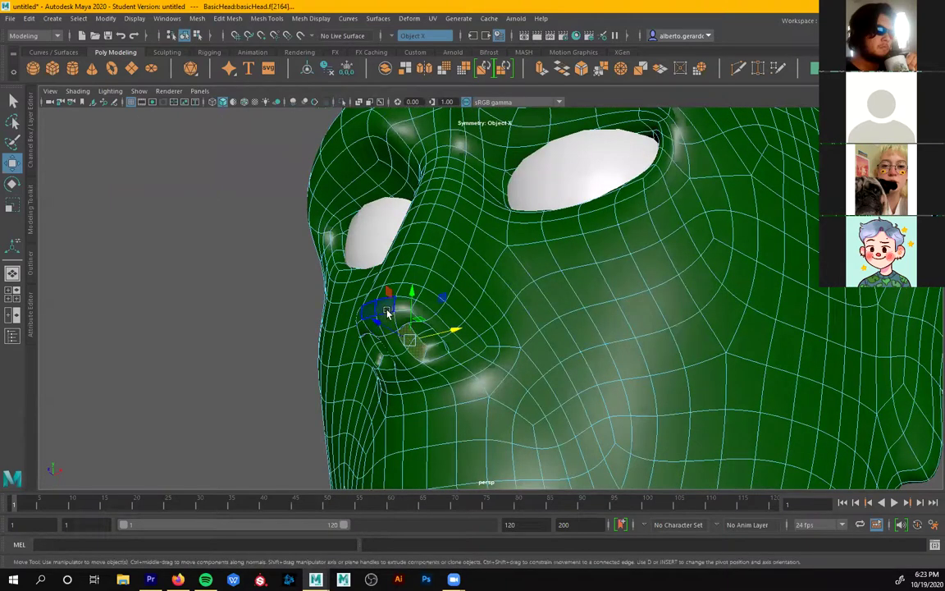
{"action": "left_click", "coordinate": [392, 322]}
{"action": "left_click", "coordinate": [405, 321], "text": "shift"}
{"action": "left_click", "coordinate": [408, 321], "text": "shift"}
{"action": "left_click_drag", "start_coordinate": [451, 355], "coordinate": [296, 372], "text": "alt"}
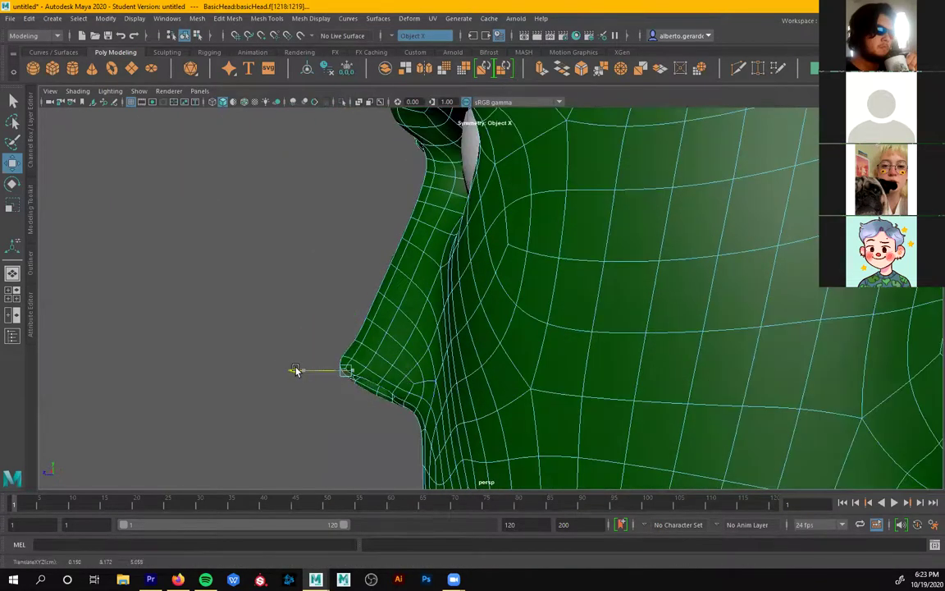
{"action": "left_click_drag", "start_coordinate": [339, 314], "coordinate": [341, 324]}
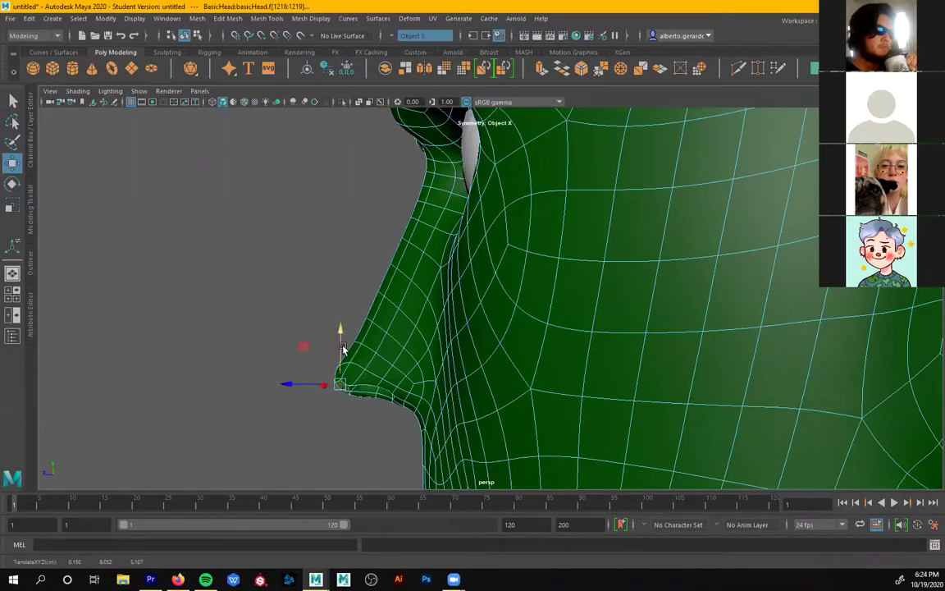
- Pull the faces just above the nose tip forward to round the nose's profile
{"action": "left_click_drag", "start_coordinate": [344, 370], "coordinate": [341, 306]}
{"action": "left_click_drag", "start_coordinate": [288, 355], "coordinate": [282, 355]}
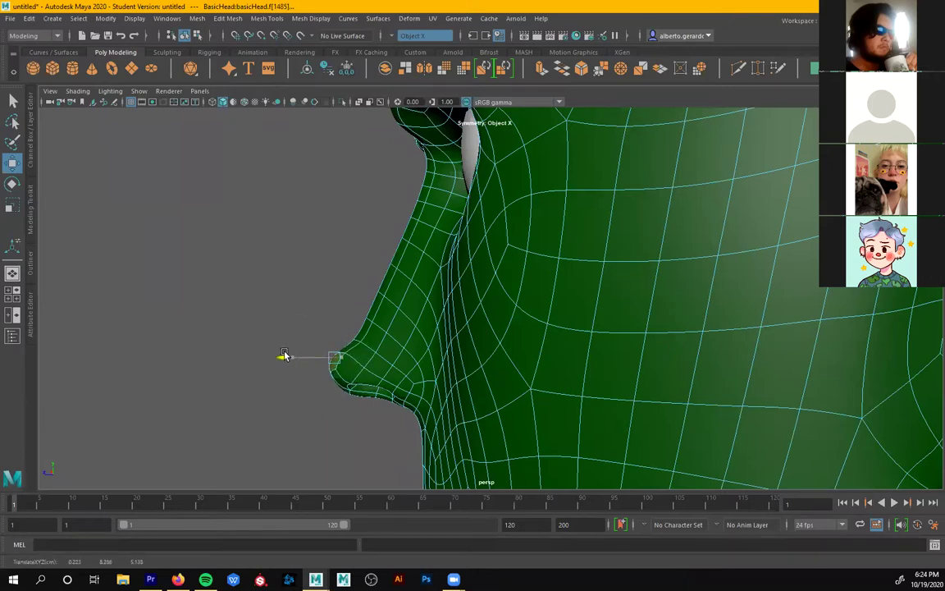
{"action": "left_click", "coordinate": [352, 343]}
{"action": "left_click_drag", "start_coordinate": [344, 294], "coordinate": [363, 265]}
{"action": "left_click", "coordinate": [363, 323]}
- Select faces on the side and front of the nose and adjust their sideways position
{"action": "right_click_drag", "start_coordinate": [461, 297], "coordinate": [350, 270], "text": "alt"}
{"action": "left_click_drag", "start_coordinate": [427, 299], "coordinate": [409, 274], "text": "alt"}
{"action": "left_click", "coordinate": [465, 302]}
{"action": "left_click_drag", "start_coordinate": [506, 285], "coordinate": [512, 283]}
{"action": "left_click", "coordinate": [440, 278]}
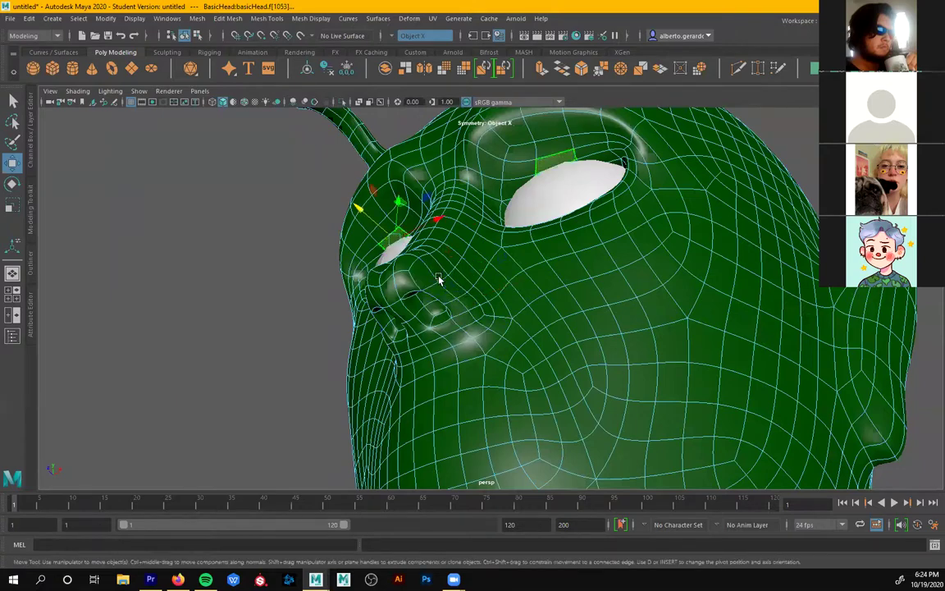
{"action": "left_click", "coordinate": [450, 287]}
{"action": "left_click_drag", "start_coordinate": [499, 268], "coordinate": [476, 270]}
{"action": "left_click", "coordinate": [469, 226]}
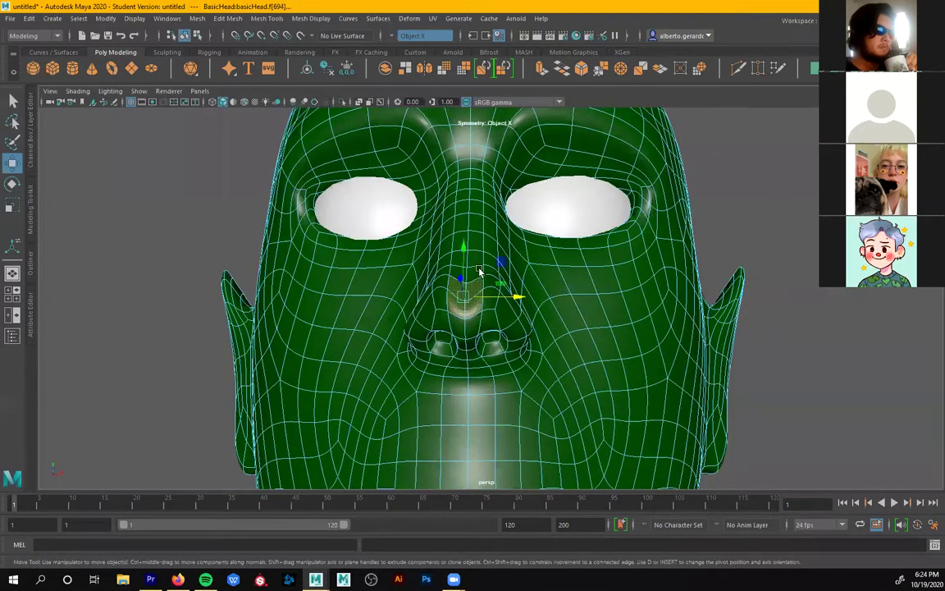
- In edge mode, reposition the centre edges at the nose tip, and return the head to object mode
{"action": "right_click", "coordinate": [477, 232]}
{"action": "right_click_drag", "start_coordinate": [473, 215], "coordinate": [473, 211]}
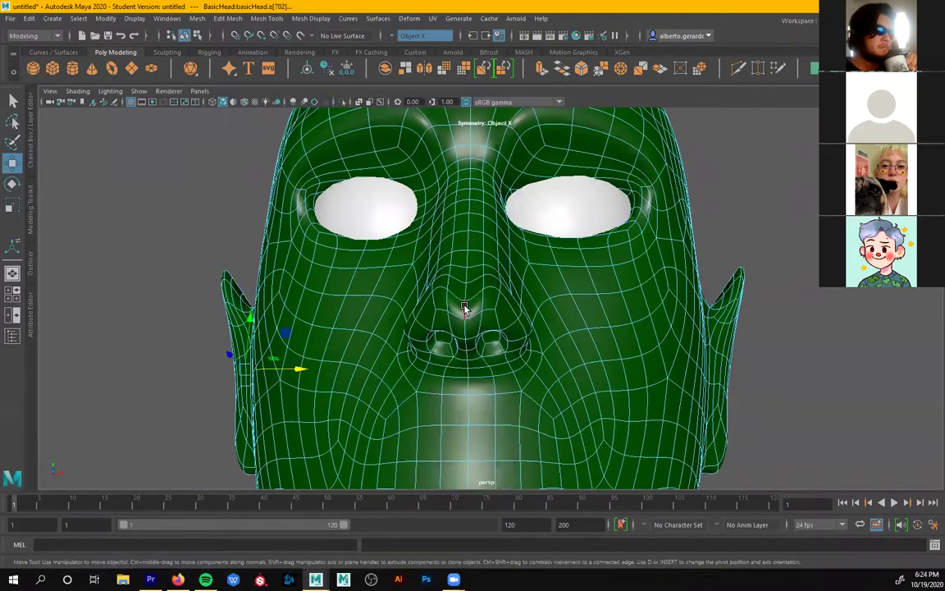
{"action": "left_click_drag", "start_coordinate": [464, 295], "coordinate": [311, 366], "text": "alt"}
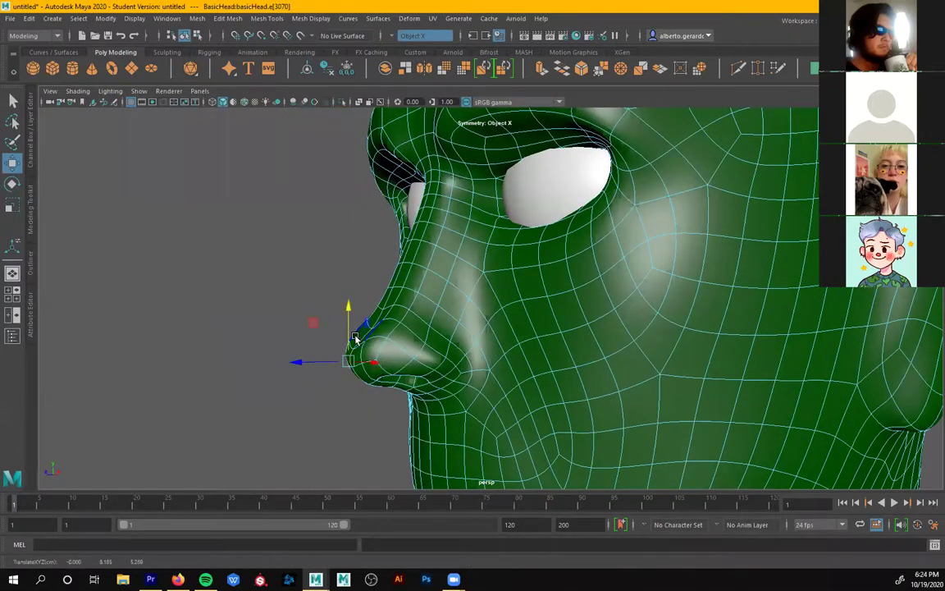
{"action": "left_click", "coordinate": [360, 326]}
{"action": "left_click_drag", "start_coordinate": [361, 294], "coordinate": [456, 348]}
{"action": "left_click_drag", "start_coordinate": [539, 374], "coordinate": [510, 280], "text": "alt"}
{"action": "right_click_drag", "start_coordinate": [510, 270], "coordinate": [556, 250]}
{"action": "left_click_drag", "start_coordinate": [588, 381], "coordinate": [484, 350], "text": "alt"}
- Select both eyeballs and rotate them so their poles face forward in the eye openings
{"action": "left_click", "coordinate": [472, 281]}
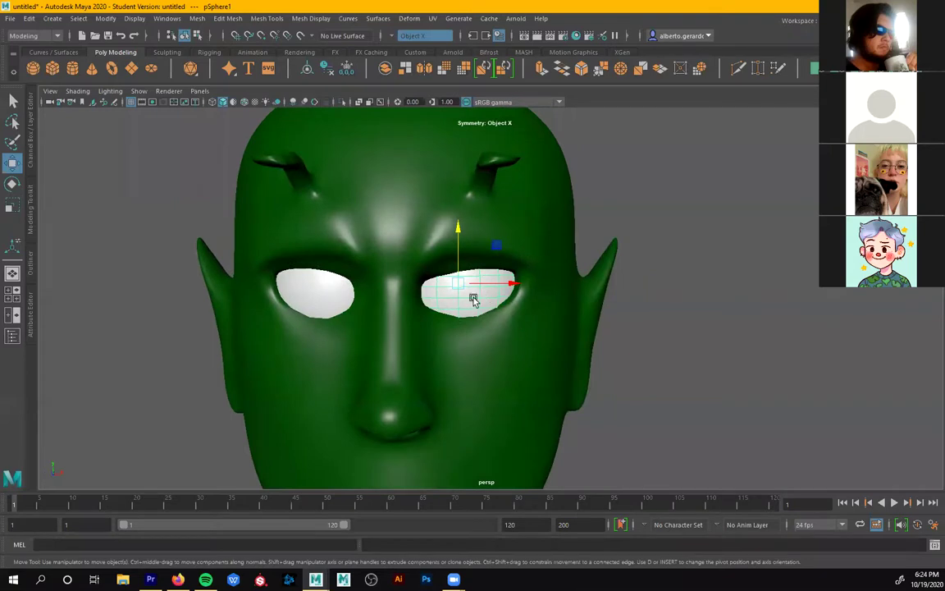
{"action": "left_click", "coordinate": [305, 300]}
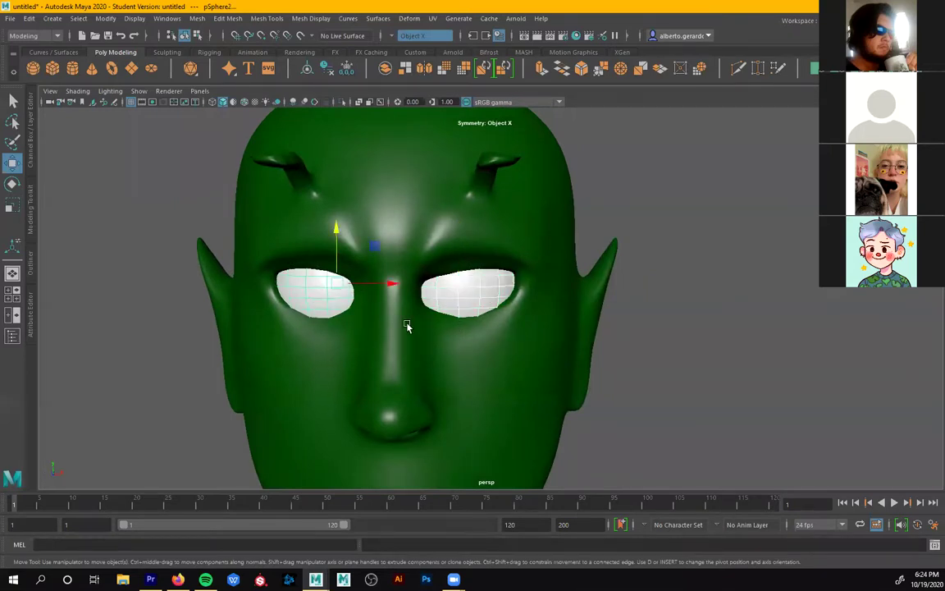
{"action": "key", "text": "e"}
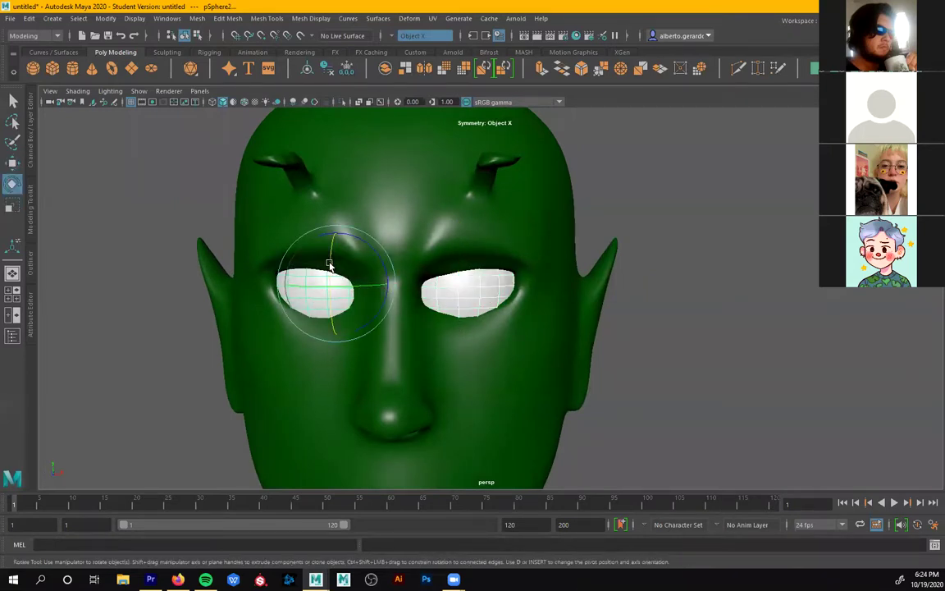
{"action": "left_click_drag", "start_coordinate": [329, 265], "coordinate": [327, 307]}
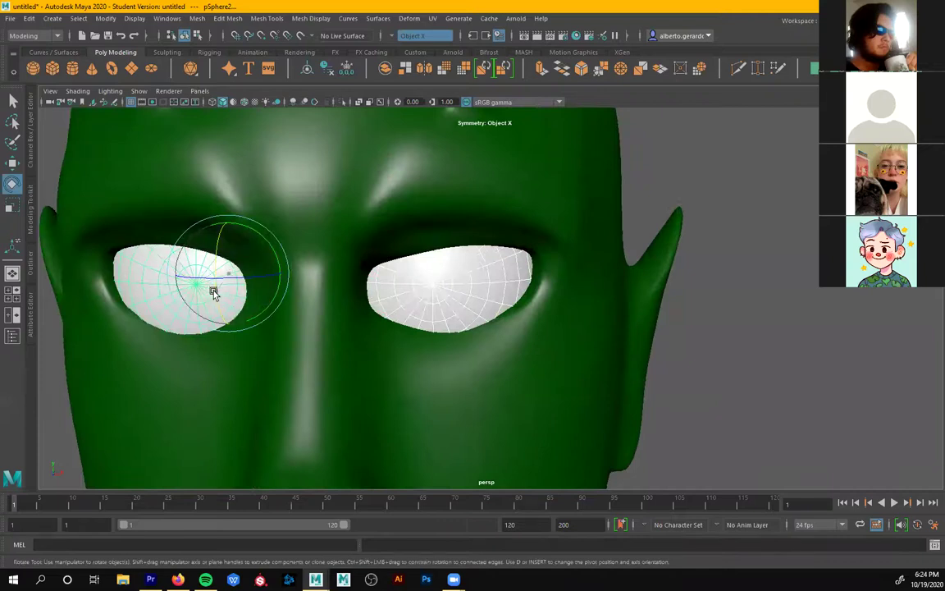
{"action": "left_click_drag", "start_coordinate": [212, 289], "coordinate": [213, 291]}
- On one eyeball, select the two face rings around the front pole for the iris
{"action": "right_click_drag", "start_coordinate": [426, 296], "coordinate": [453, 303]}
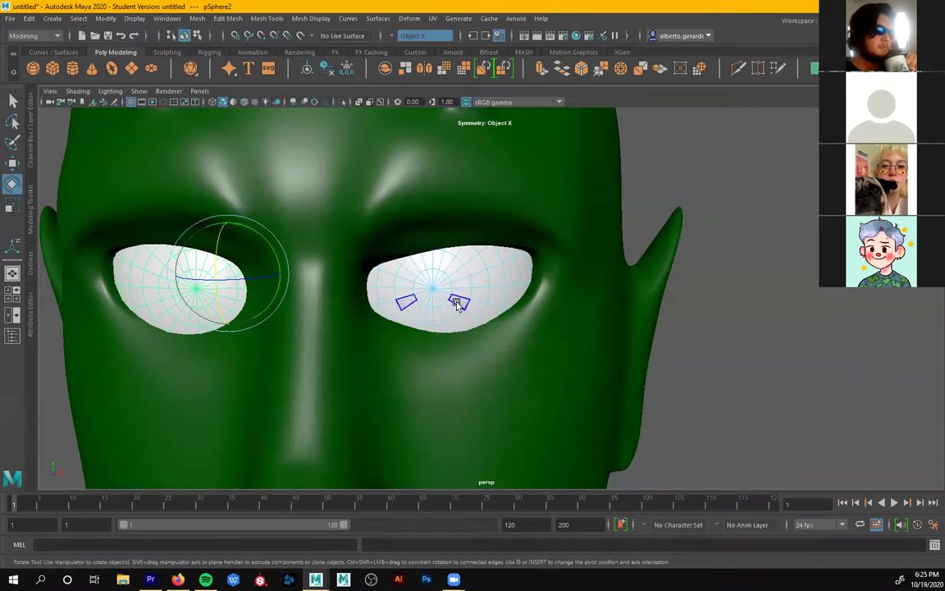
{"action": "right_click_drag", "start_coordinate": [420, 234], "coordinate": [452, 301]}
{"action": "left_click", "coordinate": [463, 293]}
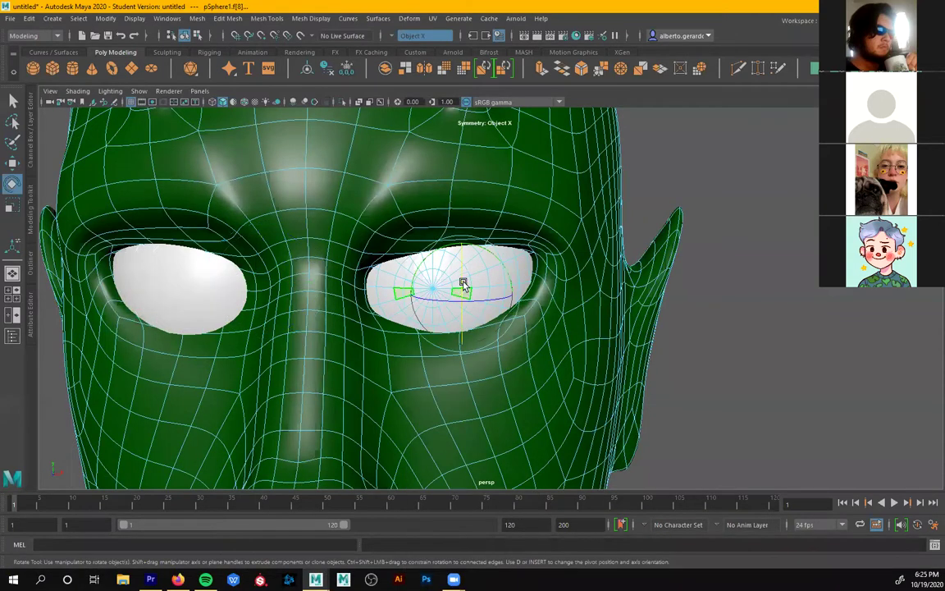
{"action": "key", "text": "q"}
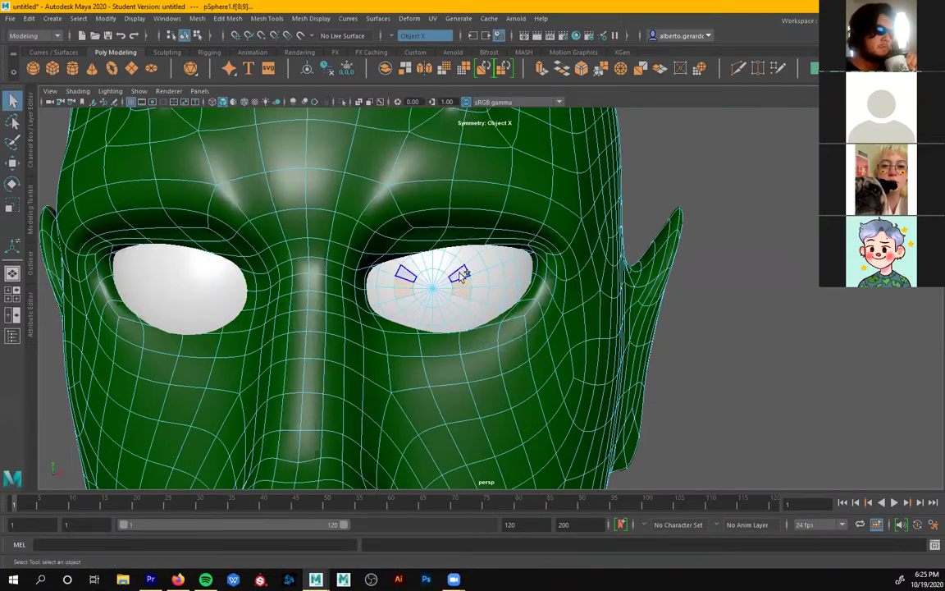
{"action": "left_click", "coordinate": [441, 258], "text": "shift"}
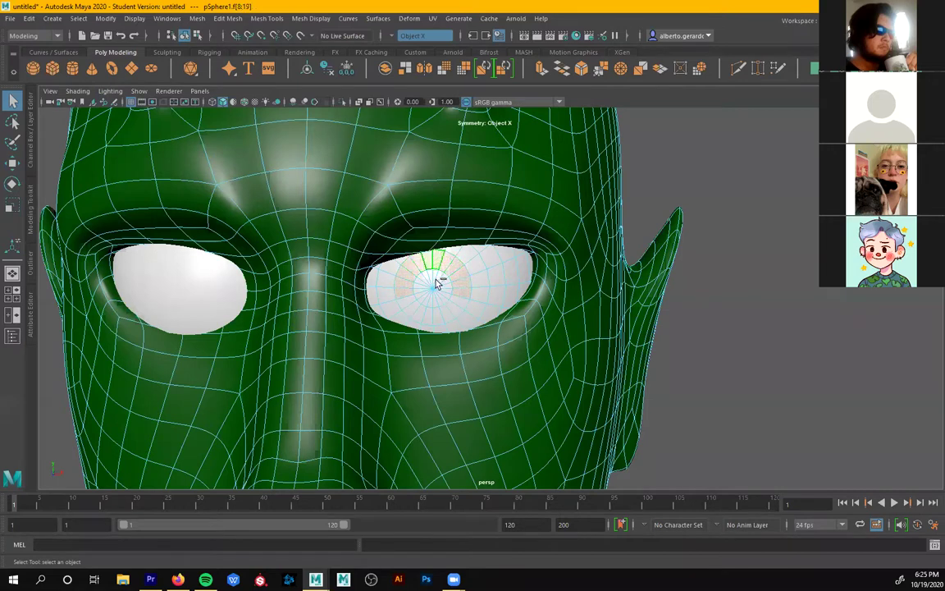
{"action": "left_click", "coordinate": [460, 302], "text": "shift"}
{"action": "left_click", "coordinate": [453, 310], "text": "shift"}
{"action": "left_click", "coordinate": [446, 314], "text": "shift"}
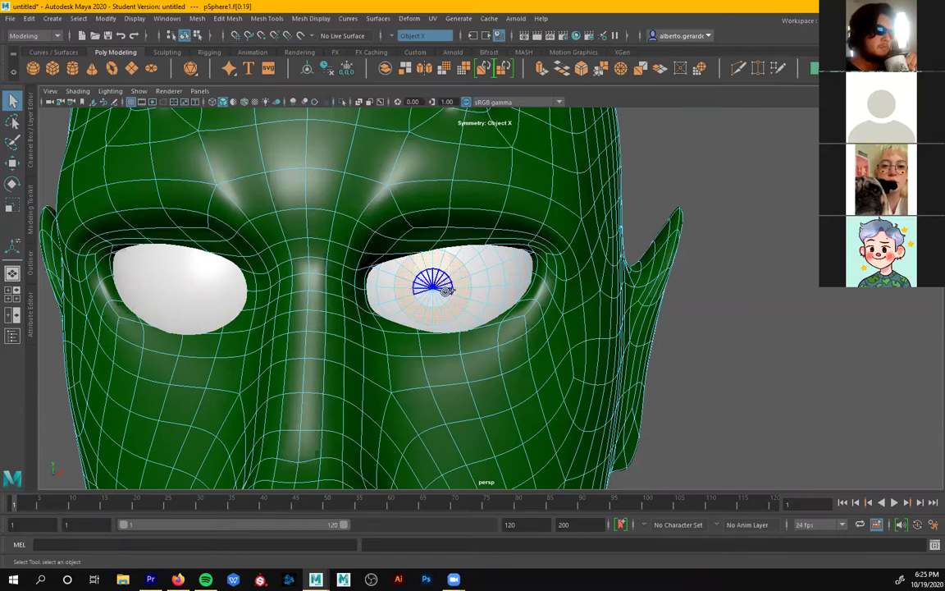
- Assign a new Lambert material named iris to the selected faces and set its colour to black
{"action": "mouse_move", "coordinate": [414, 275]}
{"action": "left_mouse_down", "text": "alt"}
{"action": "mouse_move", "coordinate": [436, 287]}
{"action": "mouse_move", "coordinate": [447, 277]}
{"action": "mouse_move", "coordinate": [428, 276]}
{"action": "left_mouse_up", "text": "alt"}
{"action": "right_click_drag", "start_coordinate": [425, 271], "coordinate": [515, 500]}
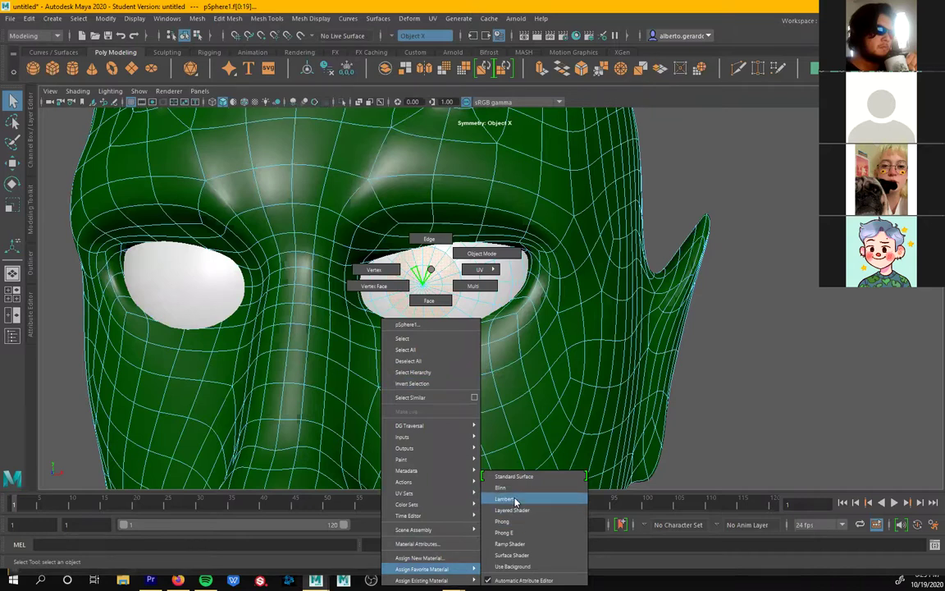
{"action": "right_click_drag", "start_coordinate": [515, 500], "coordinate": [515, 500]}
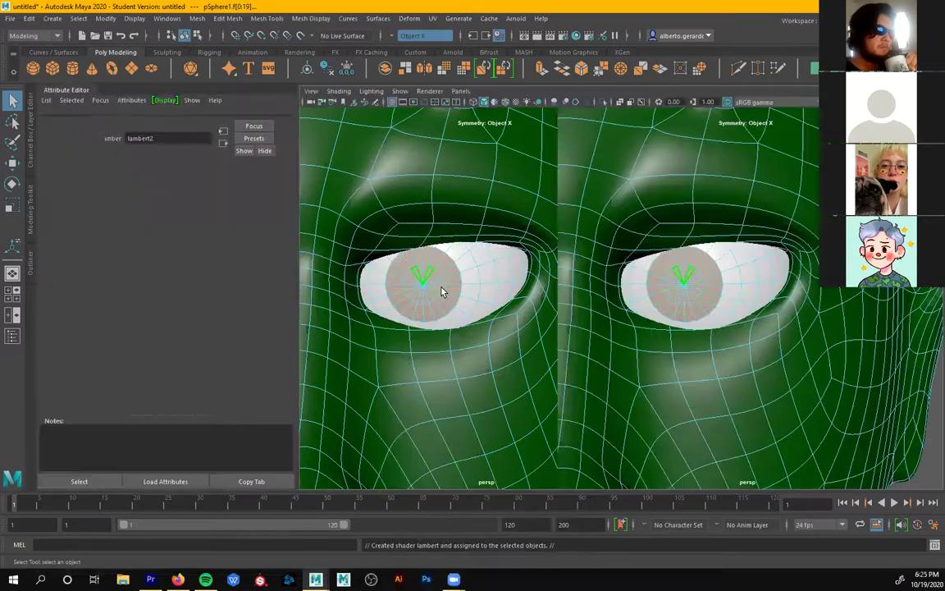
{"action": "left_click_drag", "start_coordinate": [154, 152], "coordinate": [71, 152]}
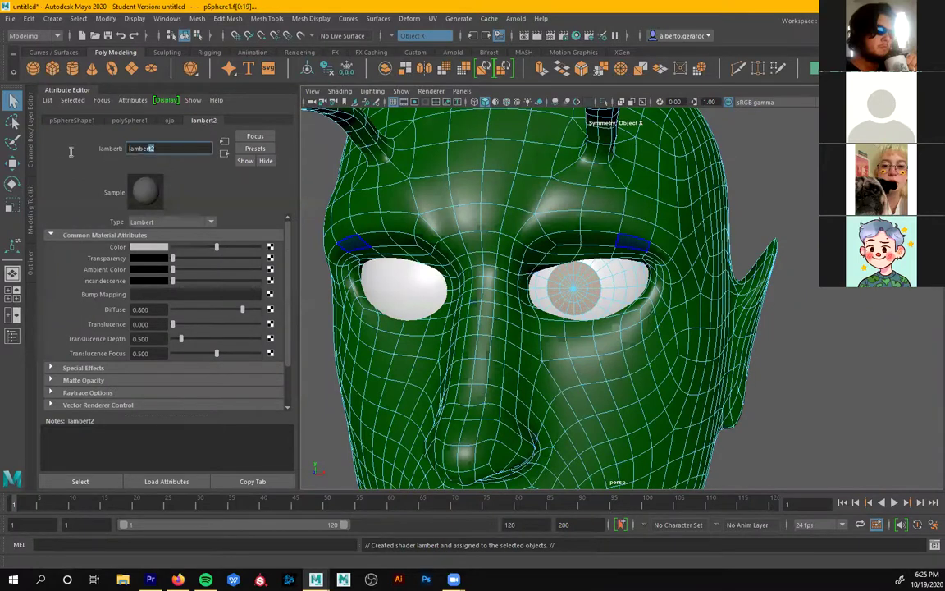
{"action": "type", "text": "iris"}
{"action": "key", "text": "Return"}
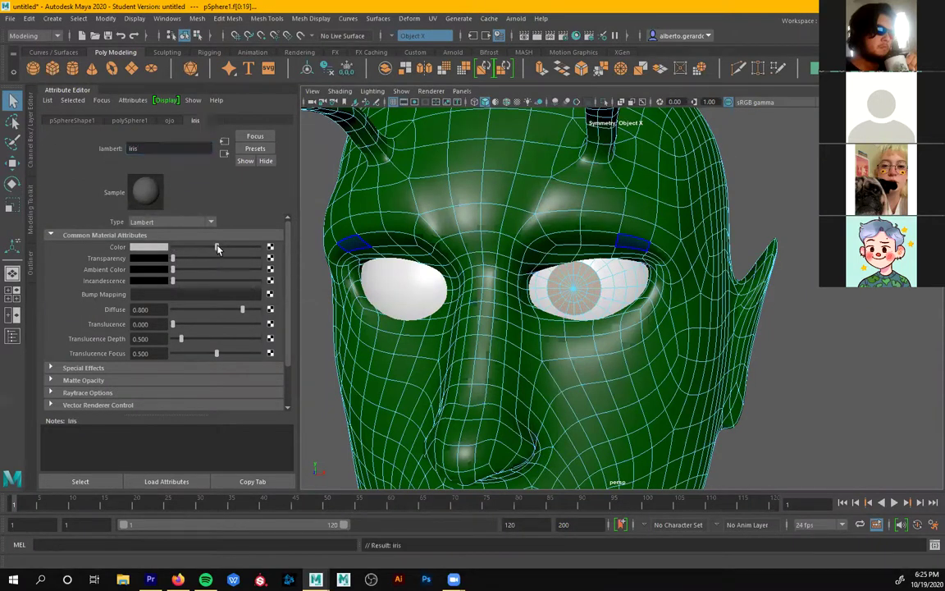
{"action": "left_click_drag", "start_coordinate": [217, 248], "coordinate": [168, 246]}
{"action": "left_click", "coordinate": [59, 86]}
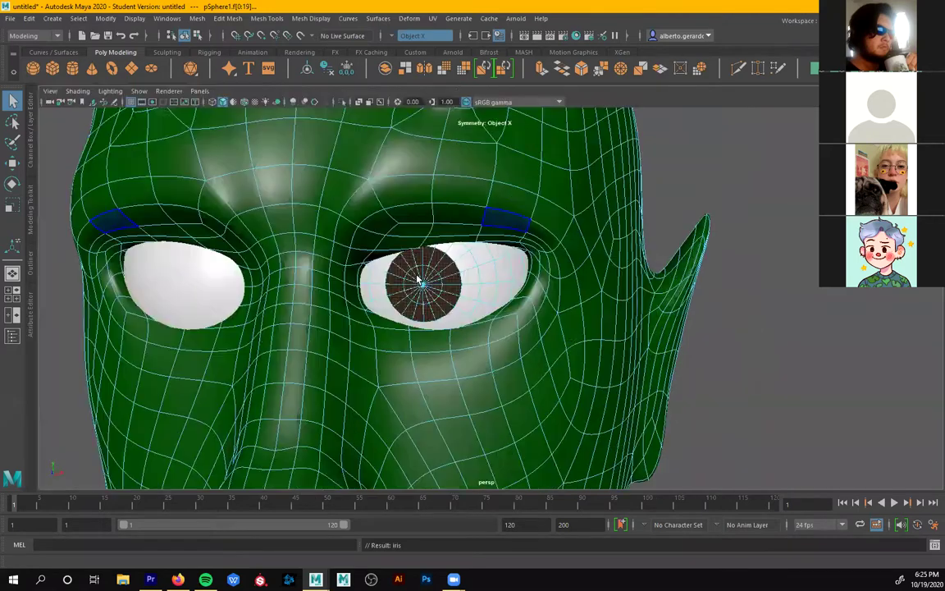
- Return to object mode and remove the plain white eyeball without an iris
{"action": "right_click_drag", "start_coordinate": [436, 274], "coordinate": [492, 253]}
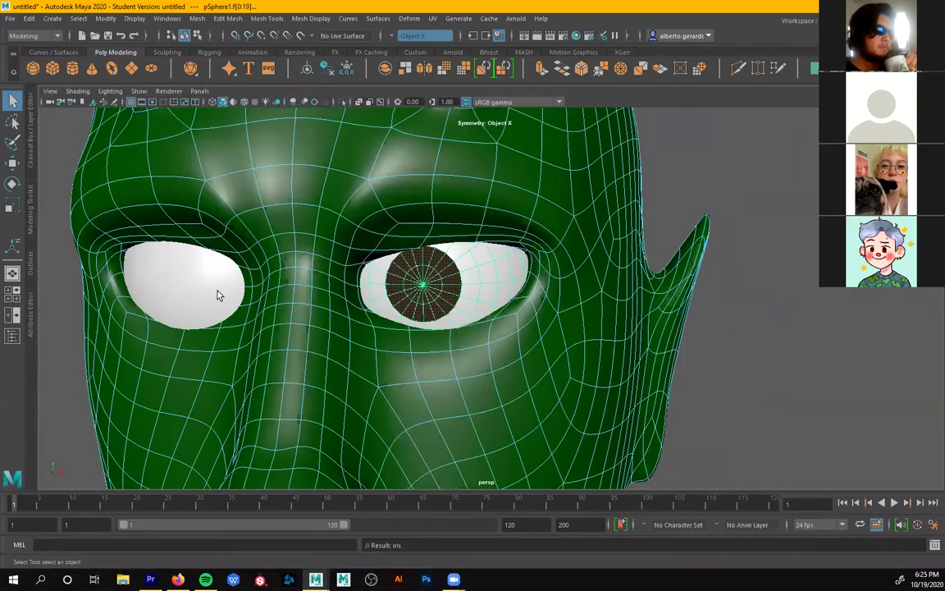
{"action": "left_click", "coordinate": [371, 310]}
{"action": "left_click_drag", "start_coordinate": [371, 310], "coordinate": [304, 324], "text": "alt"}
{"action": "scroll", "coordinate": [304, 324], "scroll_direction": "down", "scroll_amount": 3}
{"action": "right_click_drag", "start_coordinate": [409, 284], "coordinate": [455, 256]}
{"action": "left_click", "coordinate": [281, 291]}
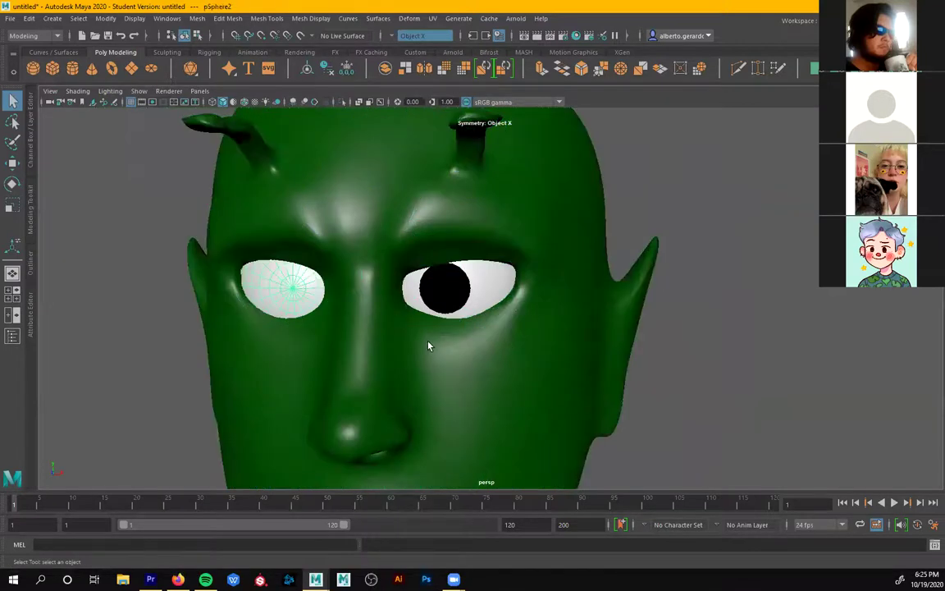
{"action": "key", "text": "ctrl+h"}
- Duplicate the eyeball with the black iris and move the copy along X into the empty eye opening
{"action": "left_click", "coordinate": [445, 291]}
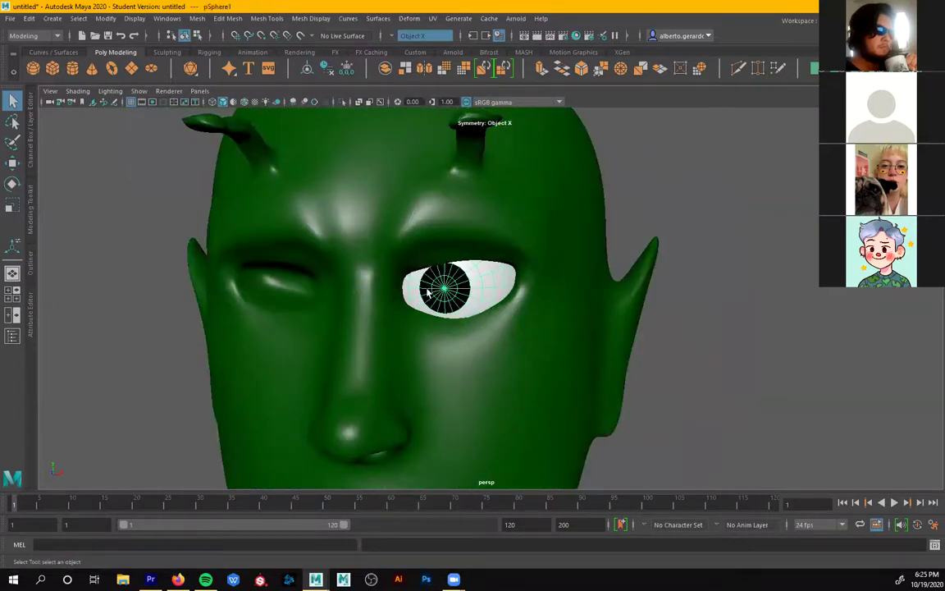
{"action": "left_click_drag", "start_coordinate": [428, 292], "coordinate": [442, 304], "text": "alt"}
{"action": "key", "text": "ctrl+d"}
{"action": "key", "text": "w"}
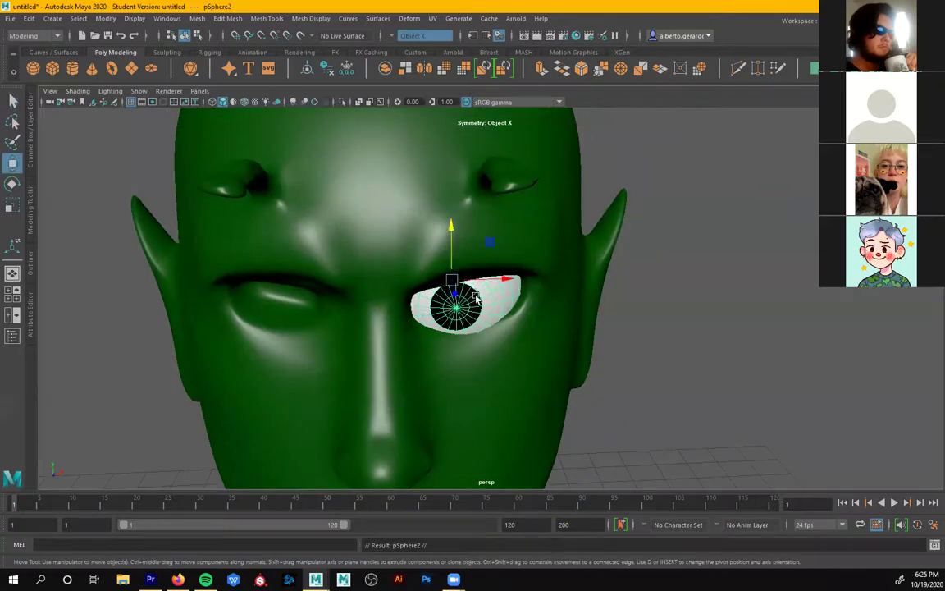
{"action": "left_click_drag", "start_coordinate": [504, 281], "coordinate": [349, 283]}
{"action": "left_click_drag", "start_coordinate": [414, 326], "coordinate": [422, 348], "text": "alt"}
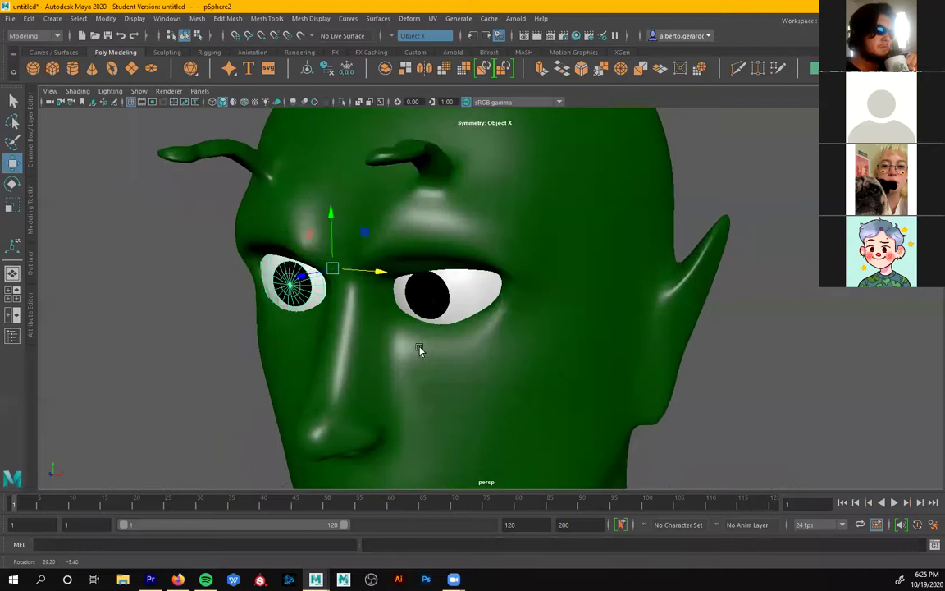
- Rotate each eyeball in turn so both irises look toward the same side of the head
{"action": "left_click", "coordinate": [453, 317]}
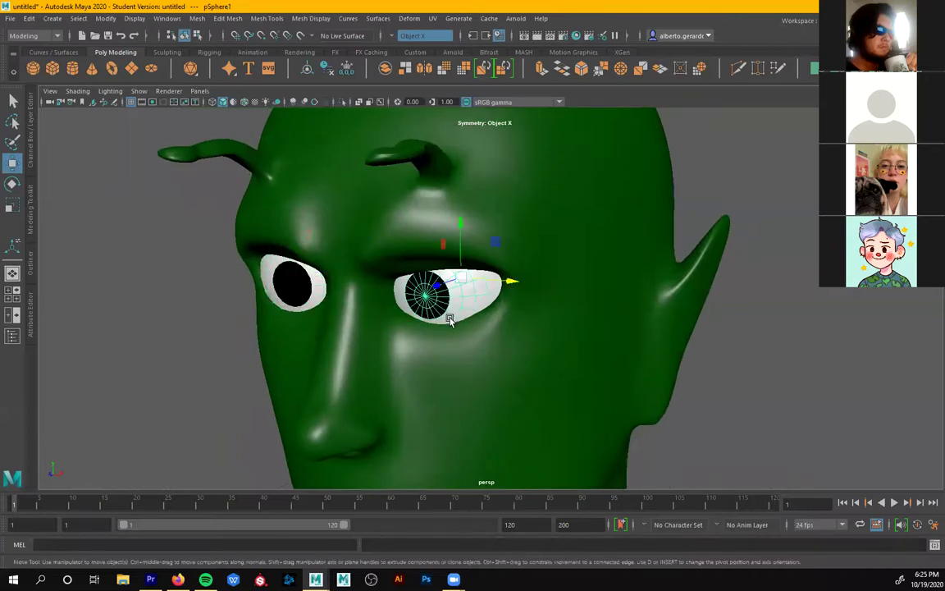
{"action": "key", "text": "e"}
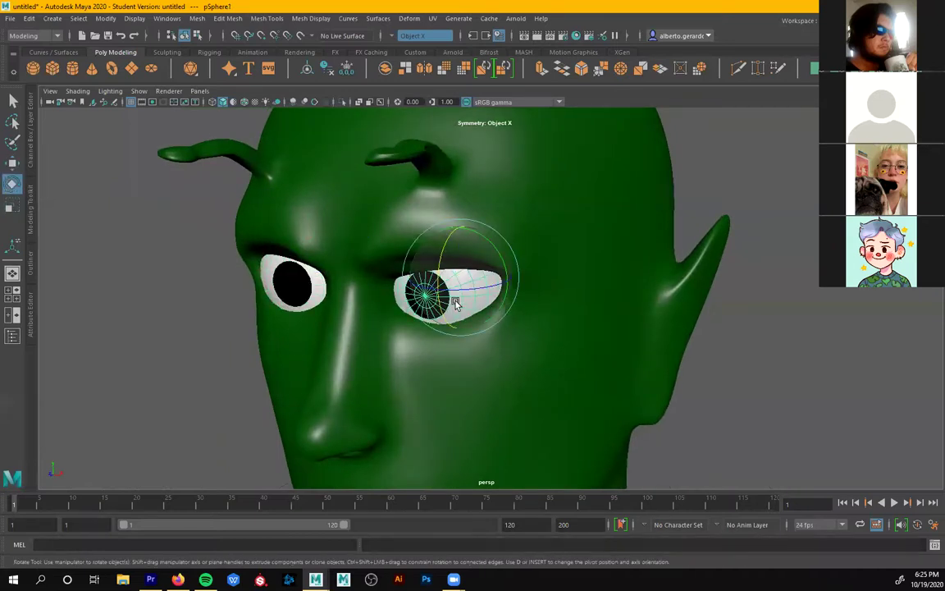
{"action": "left_click_drag", "start_coordinate": [459, 288], "coordinate": [464, 283]}
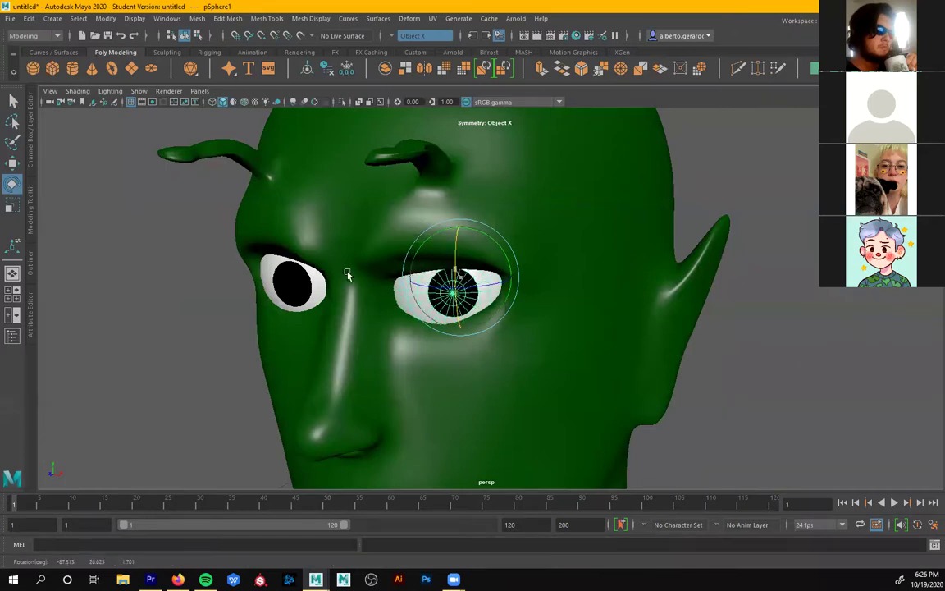
{"action": "left_click", "coordinate": [274, 297]}
{"action": "left_click_drag", "start_coordinate": [321, 280], "coordinate": [333, 276]}
{"action": "left_click_drag", "start_coordinate": [469, 317], "coordinate": [420, 321], "text": "alt"}
- Inspect the whole head with its new irises, and the wireframe around the mouth and chin
{"action": "left_click", "coordinate": [750, 246]}
{"action": "left_click_drag", "start_coordinate": [644, 365], "coordinate": [622, 369], "text": "alt"}
{"action": "right_click_drag", "start_coordinate": [623, 369], "coordinate": [554, 400], "text": "alt"}
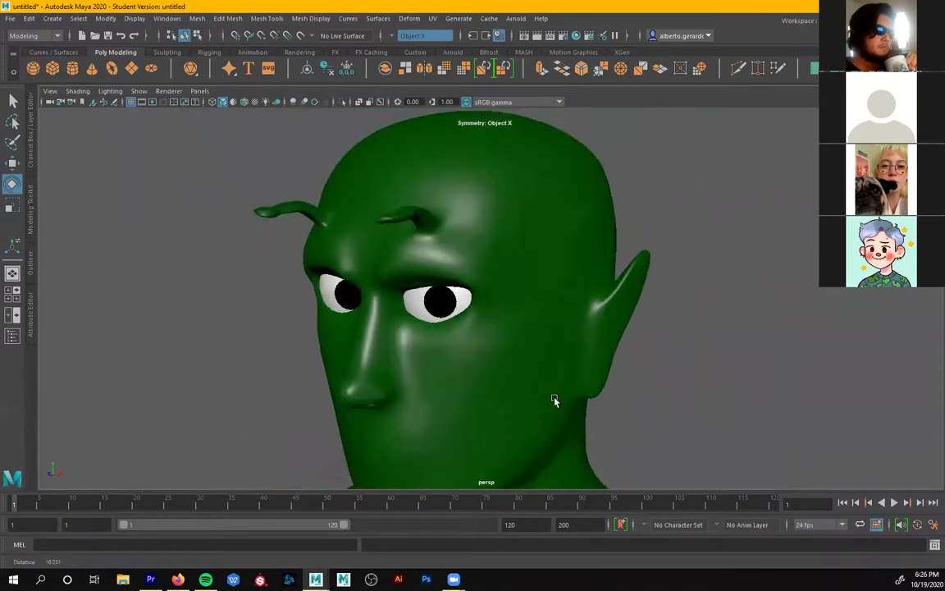
{"action": "middle_click_drag", "start_coordinate": [555, 400], "coordinate": [538, 338], "text": "alt"}
{"action": "left_click_drag", "start_coordinate": [537, 336], "coordinate": [483, 313], "text": "alt"}
{"action": "middle_click_drag", "start_coordinate": [482, 312], "coordinate": [507, 247], "text": "alt"}
{"action": "left_click", "coordinate": [378, 352]}
{"action": "left_click_drag", "start_coordinate": [378, 352], "coordinate": [441, 381], "text": "alt"}
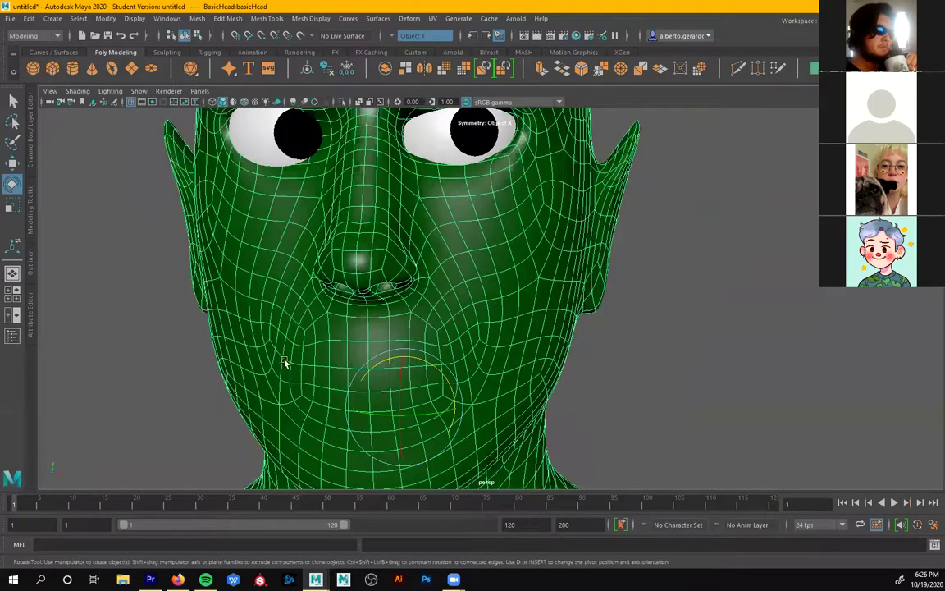
{"action": "left_click_drag", "start_coordinate": [351, 354], "coordinate": [440, 377], "text": "alt"}
{"action": "left_click", "coordinate": [634, 345]}
{"action": "left_click_drag", "start_coordinate": [634, 346], "coordinate": [510, 366], "text": "alt"}
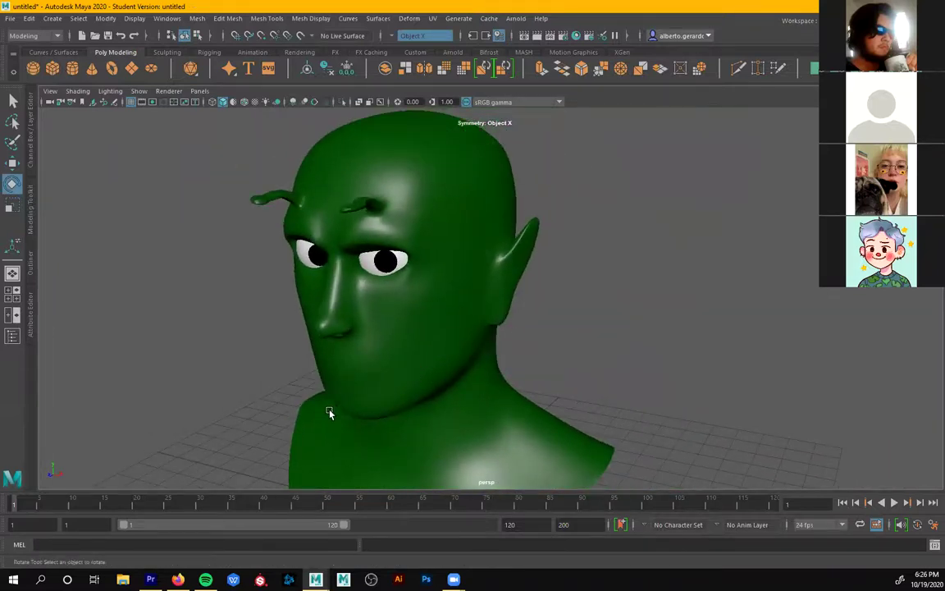
- Select the head mesh and switch it to edge selection for work on the area between nose and chin
{"action": "left_click_drag", "start_coordinate": [380, 386], "coordinate": [407, 373], "text": "alt"}
{"action": "right_click_drag", "start_coordinate": [406, 373], "coordinate": [521, 384], "text": "alt"}
{"action": "left_click_drag", "start_coordinate": [521, 383], "coordinate": [373, 331], "text": "alt"}
{"action": "right_click_drag", "start_coordinate": [374, 331], "coordinate": [384, 340], "text": "alt"}
{"action": "left_click", "coordinate": [395, 330]}
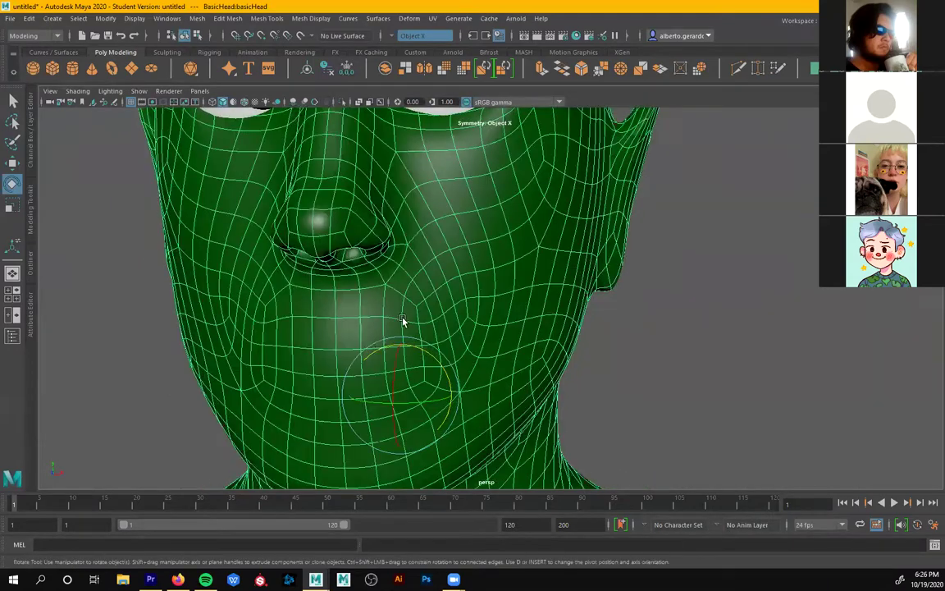
{"action": "left_click_drag", "start_coordinate": [403, 320], "coordinate": [428, 312], "text": "alt"}
{"action": "right_click_drag", "start_coordinate": [580, 286], "coordinate": [246, 280], "text": "alt"}
{"action": "mouse_move", "coordinate": [476, 304]}
{"action": "left_mouse_down", "text": "alt"}
{"action": "mouse_move", "coordinate": [476, 291]}
{"action": "mouse_move", "coordinate": [433, 302]}
{"action": "mouse_move", "coordinate": [371, 275]}
{"action": "mouse_move", "coordinate": [388, 315]}
{"action": "mouse_move", "coordinate": [464, 313]}
{"action": "left_mouse_up", "text": "alt"}
{"action": "right_click_drag", "start_coordinate": [464, 312], "coordinate": [644, 331], "text": "alt"}
{"action": "left_click_drag", "start_coordinate": [520, 321], "coordinate": [461, 320], "text": "alt"}
{"action": "key", "text": "q"}
{"action": "right_click_drag", "start_coordinate": [460, 320], "coordinate": [398, 320], "text": "alt"}
{"action": "left_click_drag", "start_coordinate": [399, 320], "coordinate": [506, 311], "text": "alt"}
{"action": "right_click_drag", "start_coordinate": [499, 268], "coordinate": [500, 243]}
- Select the horizontal row of edges midway between nose and chin and push it into the face as the mouth crease
{"action": "left_click", "coordinate": [459, 326]}
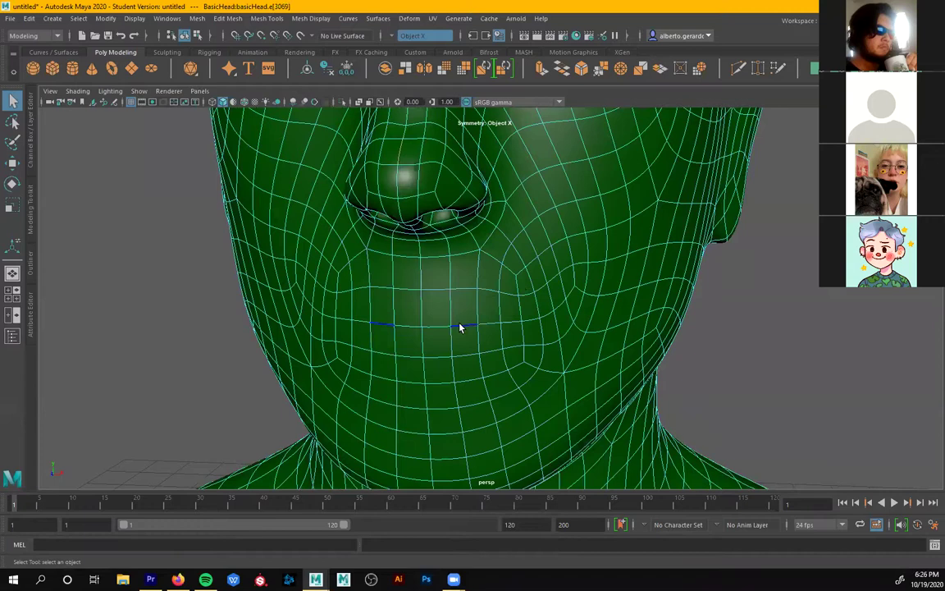
{"action": "left_click", "coordinate": [504, 322]}
{"action": "double_click", "coordinate": [436, 328]}
{"action": "right_click_drag", "start_coordinate": [435, 268], "coordinate": [436, 236]}
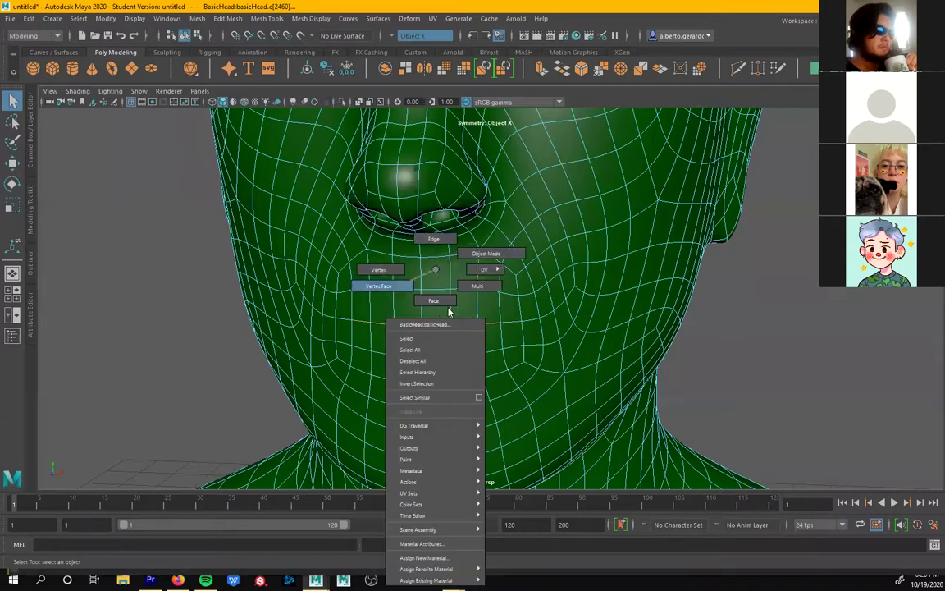
{"action": "right_click_drag", "start_coordinate": [449, 306], "coordinate": [448, 306]}
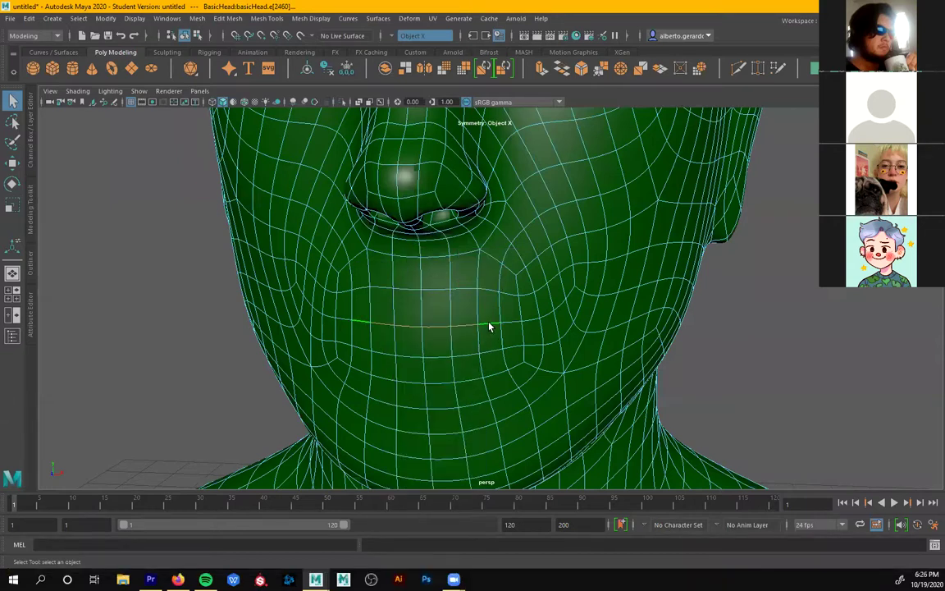
{"action": "left_click", "coordinate": [435, 326]}
{"action": "left_click_drag", "start_coordinate": [453, 336], "coordinate": [374, 323], "text": "alt"}
{"action": "key", "text": "w"}
{"action": "left_click_drag", "start_coordinate": [440, 339], "coordinate": [562, 307], "text": "alt"}
{"action": "left_click", "coordinate": [561, 307]}
{"action": "left_click", "coordinate": [503, 355]}
{"action": "left_click_drag", "start_coordinate": [498, 365], "coordinate": [525, 368], "text": "alt"}
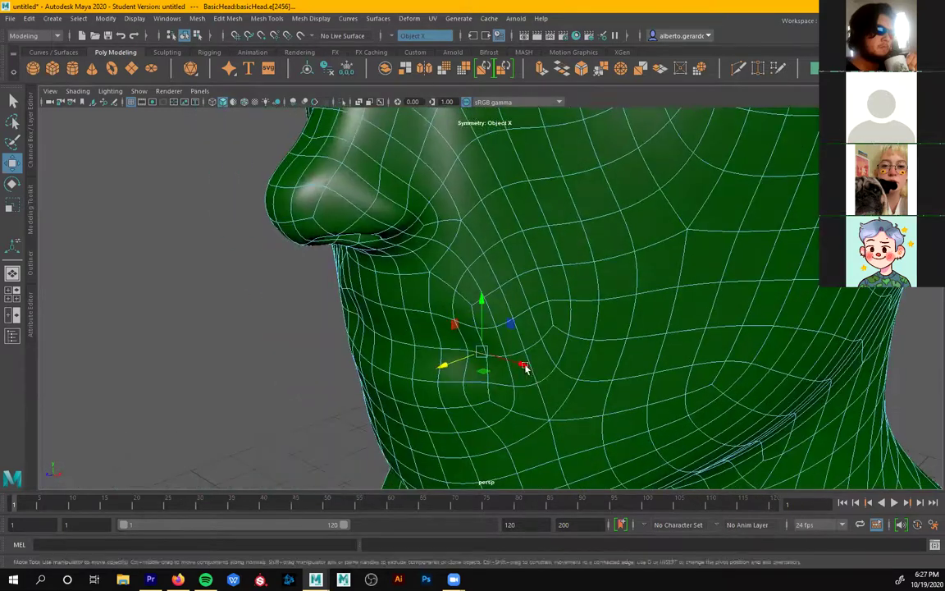
- Switch to vertex selection and adjust the depth of the mirrored vertices at the mouth corners
{"action": "right_click_drag", "start_coordinate": [504, 271], "coordinate": [457, 266]}
{"action": "left_click", "coordinate": [484, 356]}
{"action": "left_click_drag", "start_coordinate": [449, 370], "coordinate": [455, 369]}
{"action": "left_click_drag", "start_coordinate": [563, 383], "coordinate": [515, 320], "text": "alt"}
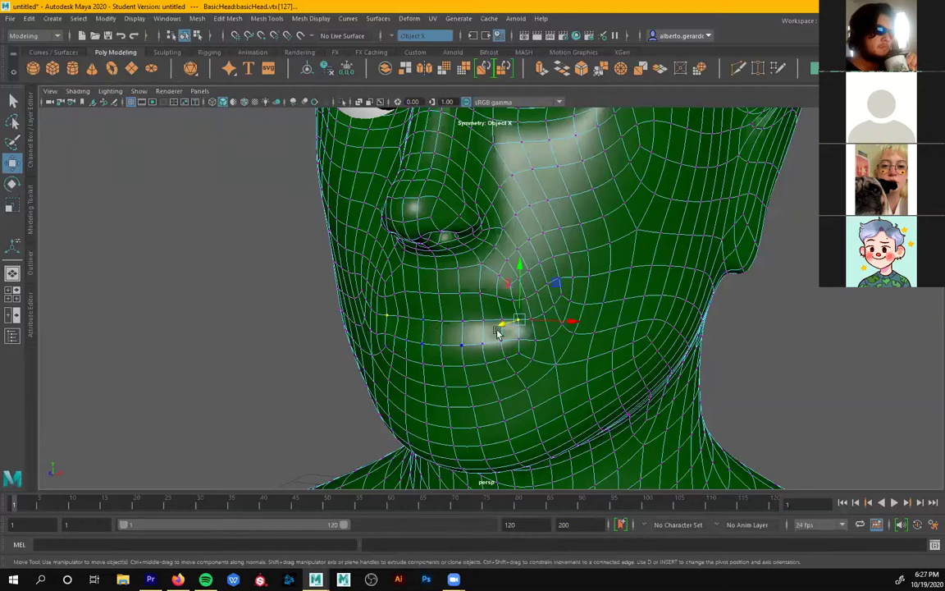
- Switch to face selection and select the two rows of faces below the mouth crease as the lower lip
{"action": "left_click_drag", "start_coordinate": [443, 355], "coordinate": [489, 270], "text": "alt"}
{"action": "right_click", "coordinate": [489, 270]}
{"action": "left_click", "coordinate": [433, 269]}
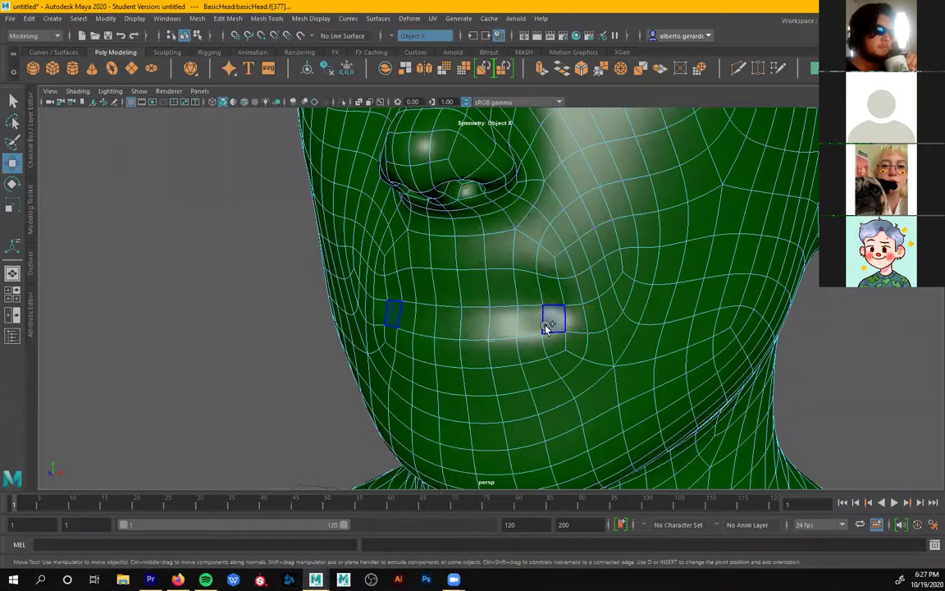
{"action": "left_click", "coordinate": [535, 334]}
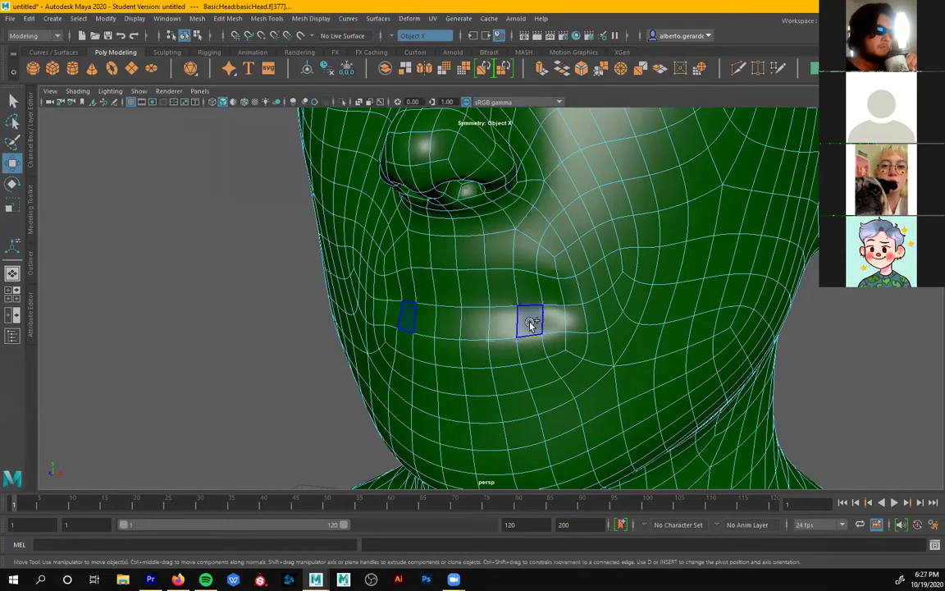
{"action": "left_click", "coordinate": [513, 326], "text": "shift"}
{"action": "left_click", "coordinate": [476, 328], "text": "shift"}
{"action": "mouse_move", "coordinate": [465, 342]}
{"action": "left_mouse_down", "text": "shift"}
{"action": "mouse_move", "coordinate": [479, 354]}
{"action": "mouse_move", "coordinate": [529, 345]}
{"action": "left_mouse_up", "text": "shift"}
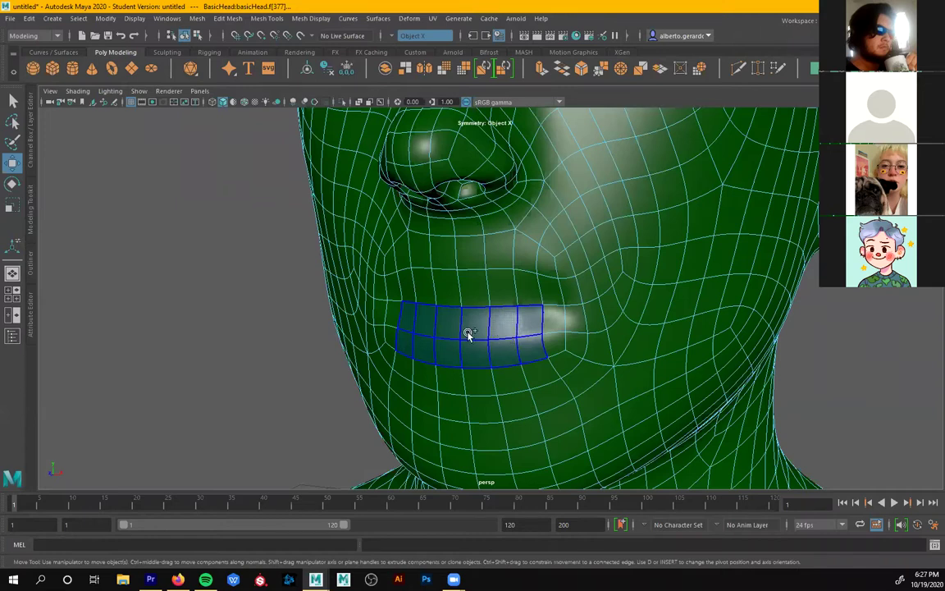
{"action": "left_click", "coordinate": [551, 344]}
{"action": "left_click_drag", "start_coordinate": [495, 355], "coordinate": [508, 331], "text": "alt"}
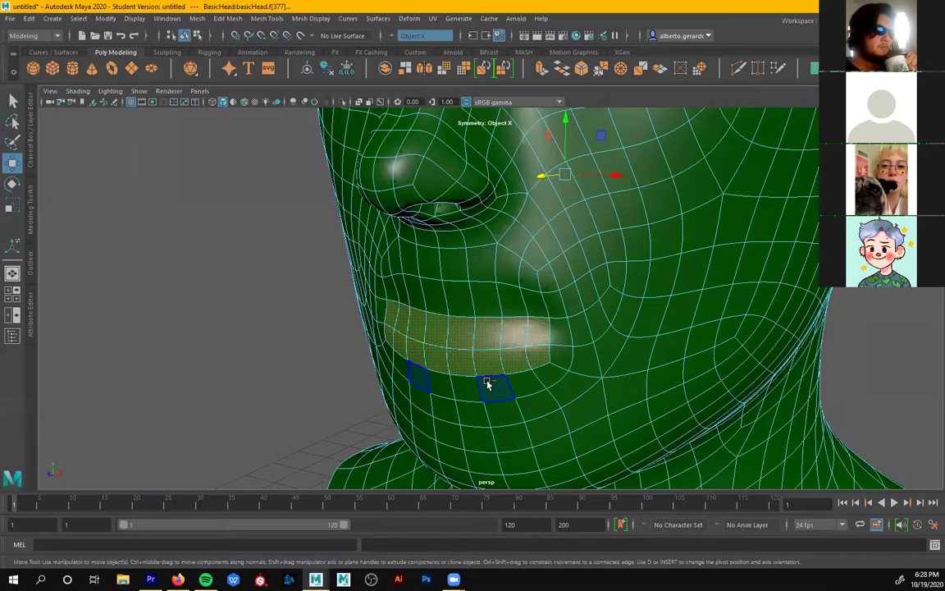
- Try extruding and scaling the lower lip faces, inspect the shape, and undo the attempt
{"action": "key", "text": "ctrl+e"}
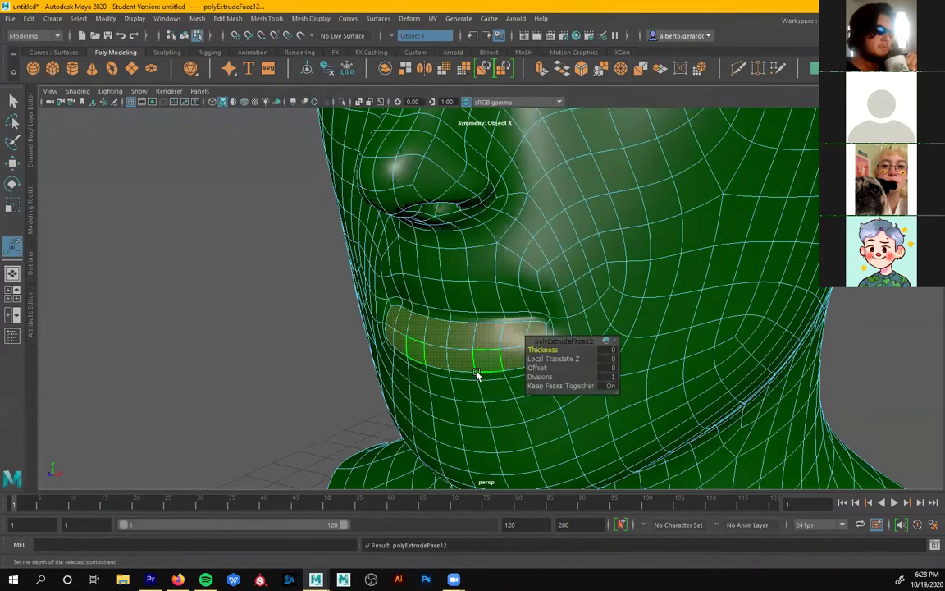
{"action": "key", "text": "r"}
{"action": "left_click_drag", "start_coordinate": [564, 175], "coordinate": [566, 175]}
{"action": "scroll", "coordinate": [636, 332], "scroll_direction": "down", "scroll_amount": 2}
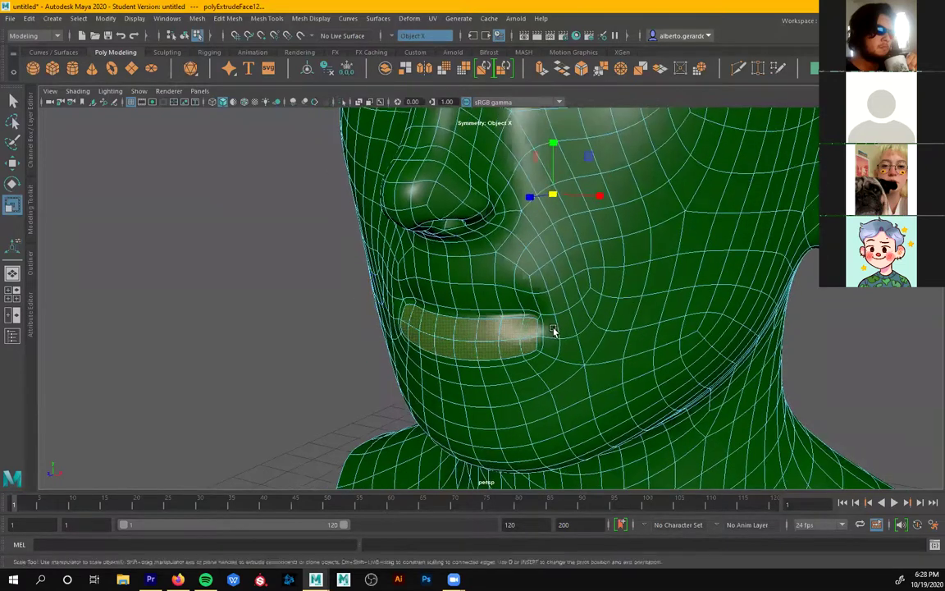
{"action": "left_click_drag", "start_coordinate": [555, 332], "coordinate": [543, 321], "text": "alt"}
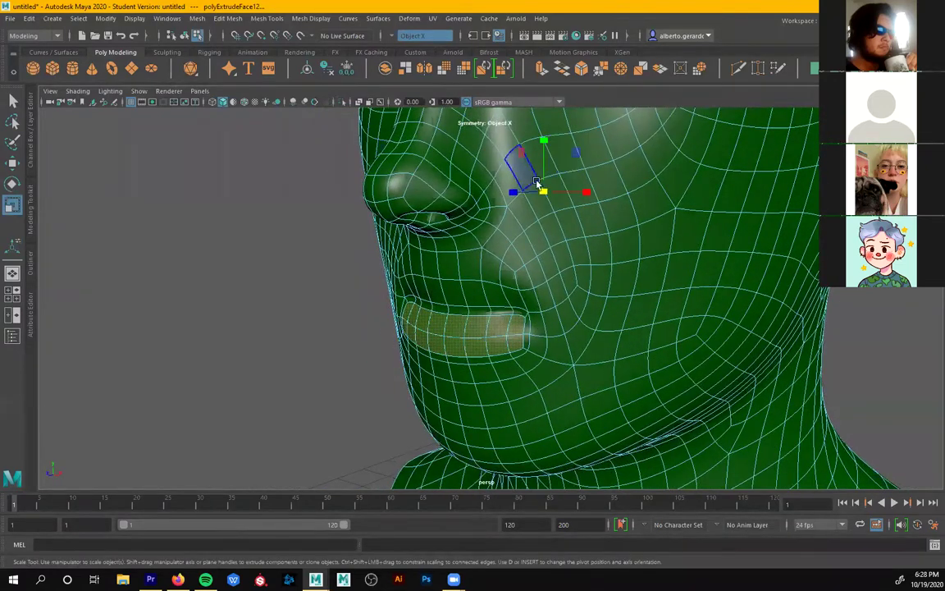
{"action": "left_click_drag", "start_coordinate": [542, 324], "coordinate": [539, 350], "text": "alt"}
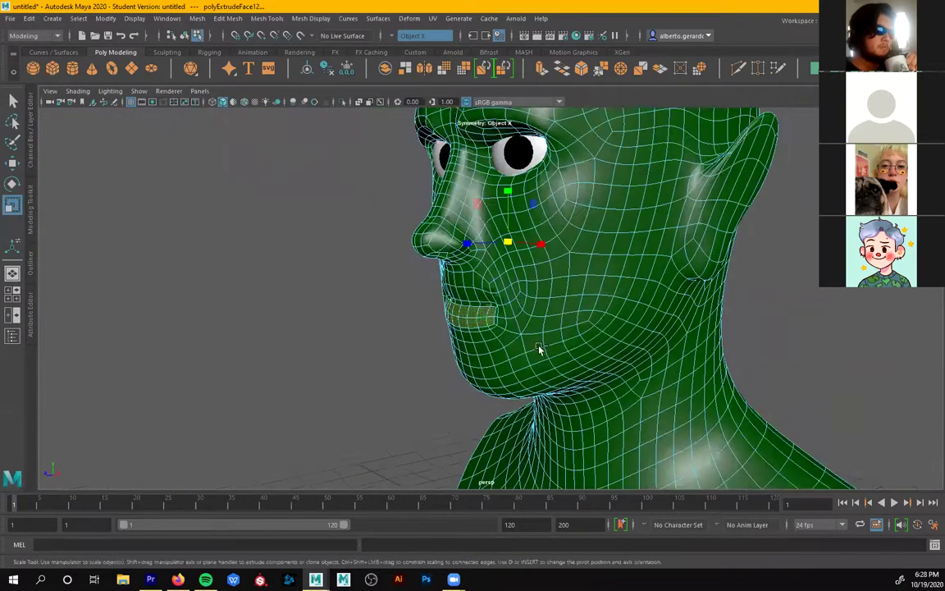
{"action": "key", "text": "ctrl+z"}
- Reselect the two rows of lower lip faces, including the mirrored ones out to both mouth corners
{"action": "left_click_drag", "start_coordinate": [478, 310], "coordinate": [563, 318], "text": "alt"}
{"action": "scroll", "coordinate": [471, 321], "scroll_direction": "up", "scroll_amount": 5}
{"action": "left_click", "coordinate": [464, 305]}
{"action": "left_click_drag", "start_coordinate": [471, 321], "coordinate": [498, 300], "text": "alt"}
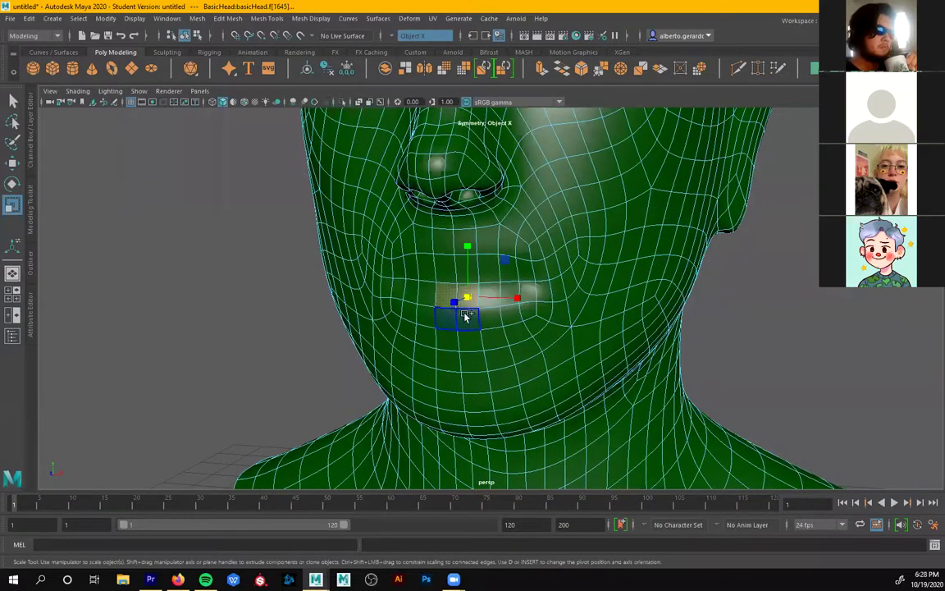
{"action": "left_click", "coordinate": [465, 316], "text": "shift"}
{"action": "left_click", "coordinate": [490, 322], "text": "shift"}
{"action": "left_click", "coordinate": [491, 297], "text": "shift"}
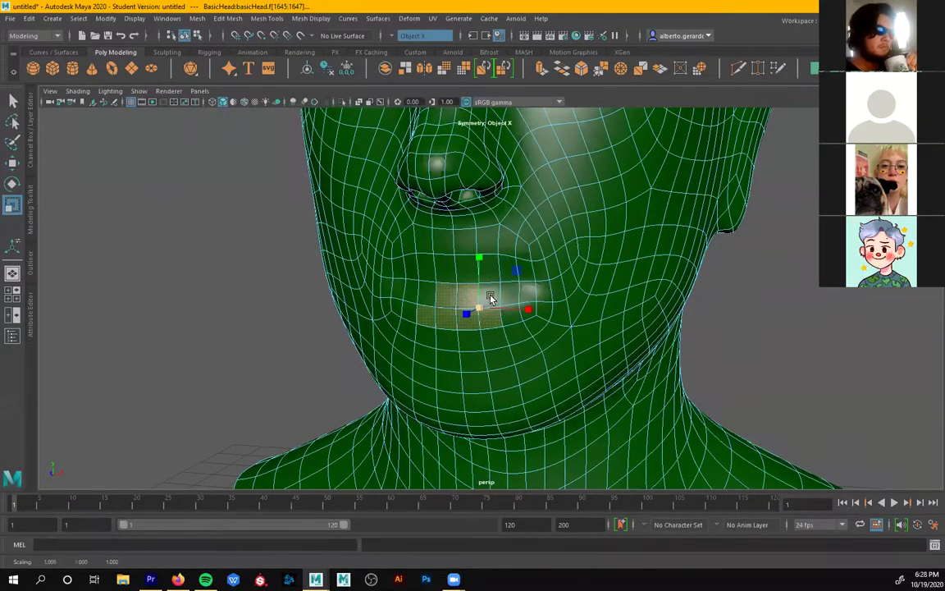
{"action": "key", "text": "q"}
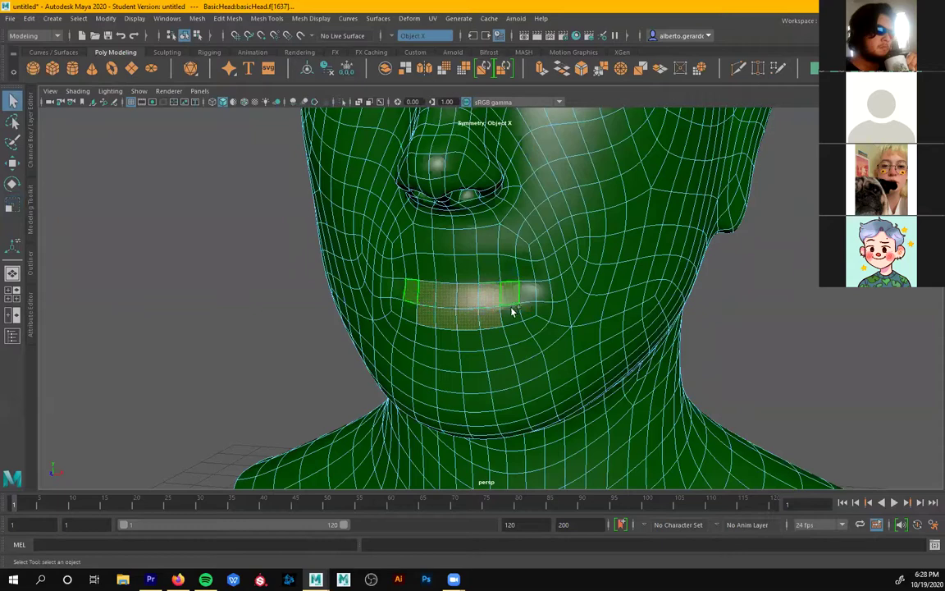
{"action": "left_click", "coordinate": [527, 298], "text": "shift"}
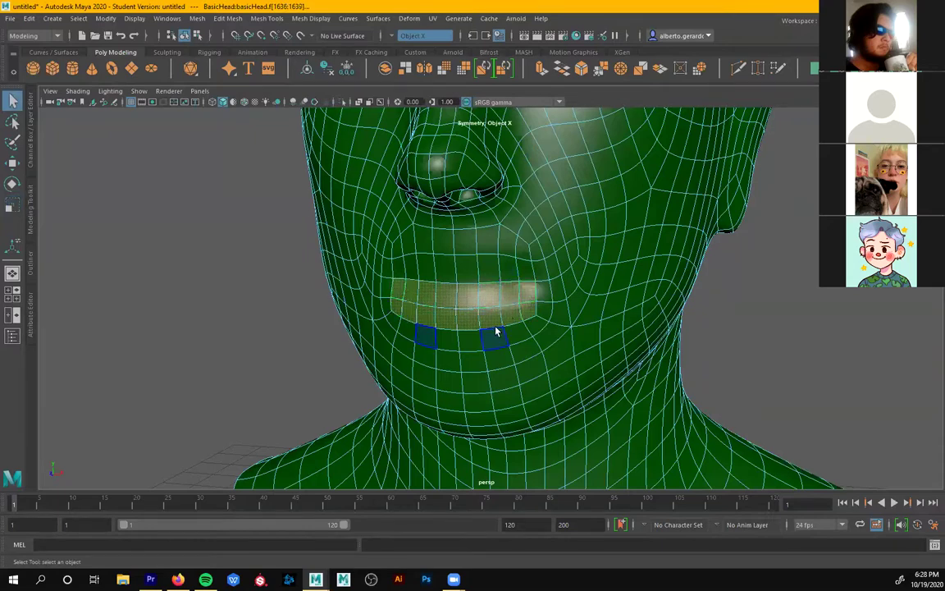
- Extrude the lower lip faces, adjust their height in side view, and pull them forward from the face
{"action": "key", "text": "r"}
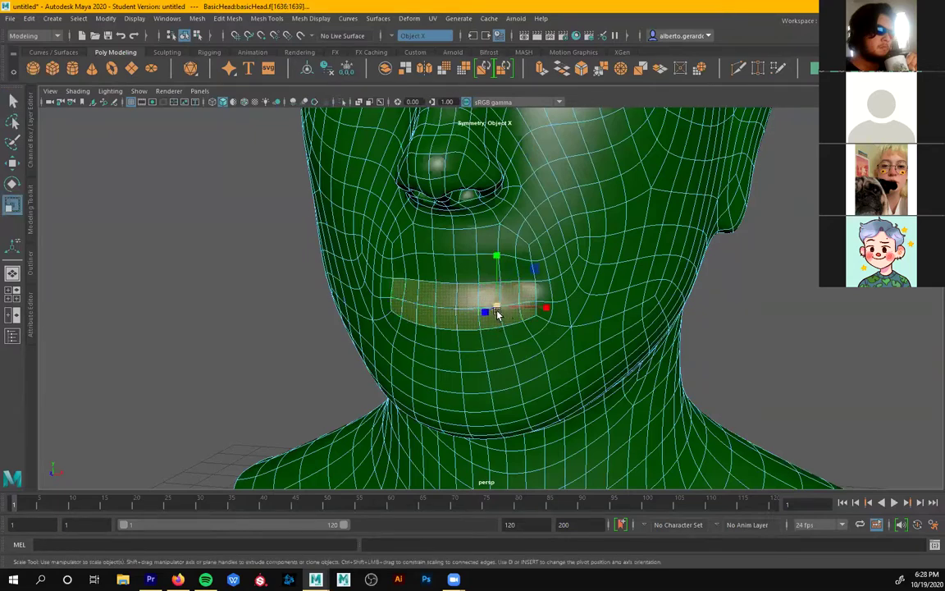
{"action": "key", "text": "ctrl+e"}
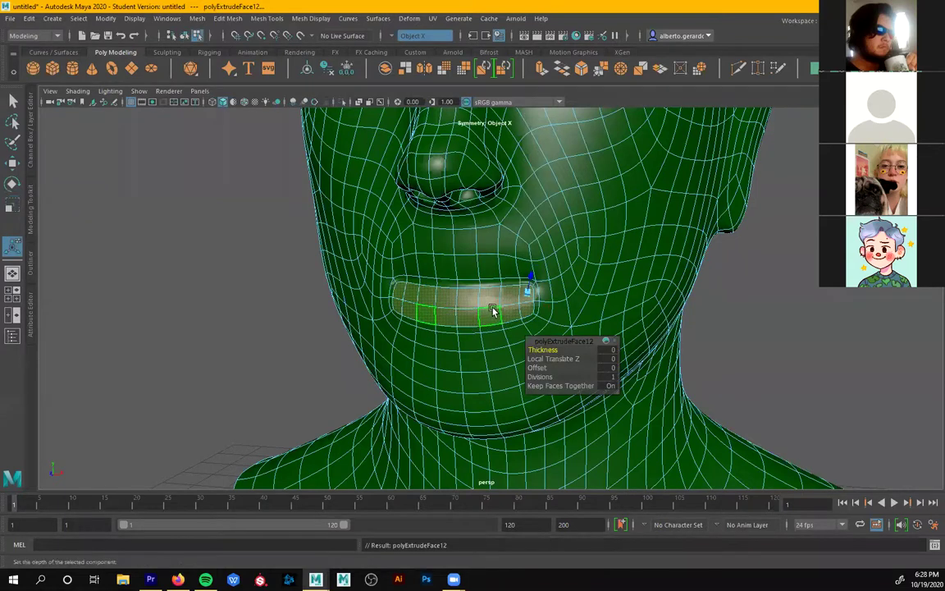
{"action": "key", "text": "r"}
{"action": "left_click_drag", "start_coordinate": [486, 303], "coordinate": [382, 322], "text": "alt"}
{"action": "key", "text": "w"}
{"action": "left_click_drag", "start_coordinate": [469, 327], "coordinate": [434, 318], "text": "alt"}
{"action": "left_click_drag", "start_coordinate": [416, 252], "coordinate": [415, 256]}
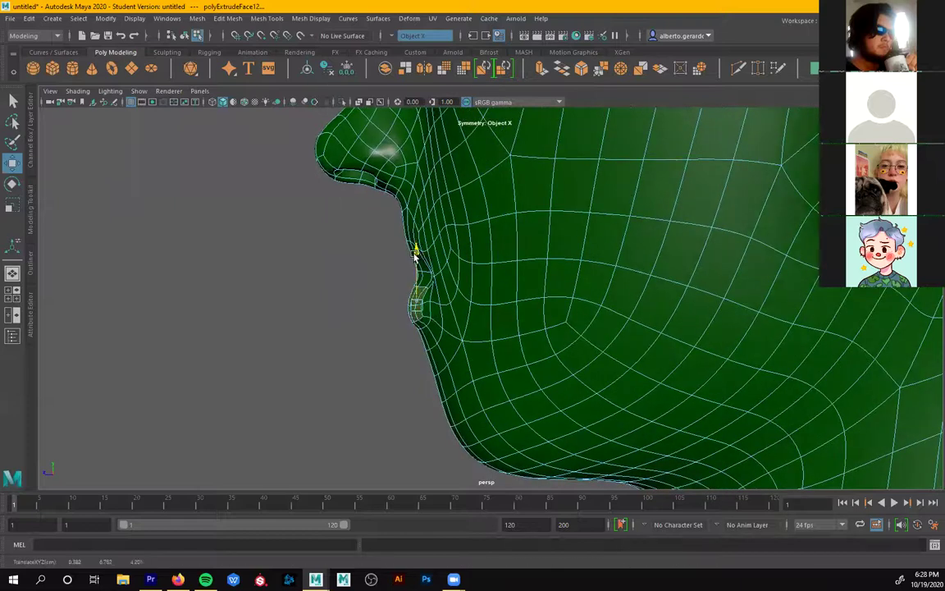
{"action": "left_click_drag", "start_coordinate": [366, 305], "coordinate": [362, 306]}
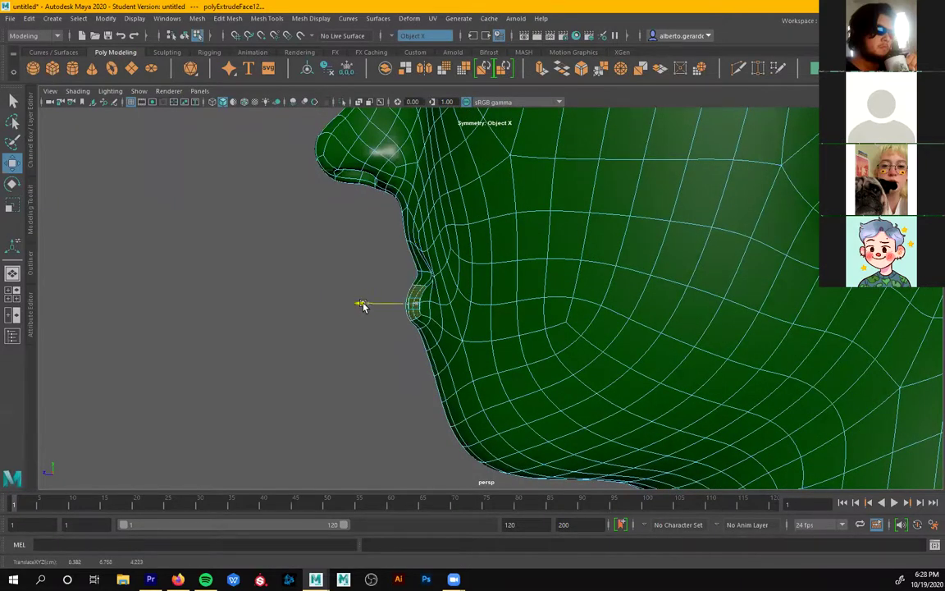
- Select the row of upper lip faces above the mouth crease, from the corners to the middle
{"action": "mouse_move", "coordinate": [453, 323]}
{"action": "left_mouse_down", "text": "alt"}
{"action": "mouse_move", "coordinate": [544, 328]}
{"action": "mouse_move", "coordinate": [440, 312]}
{"action": "left_mouse_up", "text": "alt"}
{"action": "left_click_drag", "start_coordinate": [632, 268], "coordinate": [567, 353], "text": "alt"}
{"action": "middle_click_drag", "start_coordinate": [567, 352], "coordinate": [529, 318], "text": "alt"}
{"action": "scroll", "coordinate": [529, 318], "scroll_direction": "up", "scroll_amount": 4}
{"action": "left_click_drag", "start_coordinate": [529, 319], "coordinate": [478, 310], "text": "alt"}
{"action": "left_click_drag", "start_coordinate": [601, 351], "coordinate": [588, 299], "text": "alt"}
{"action": "left_click", "coordinate": [541, 288]}
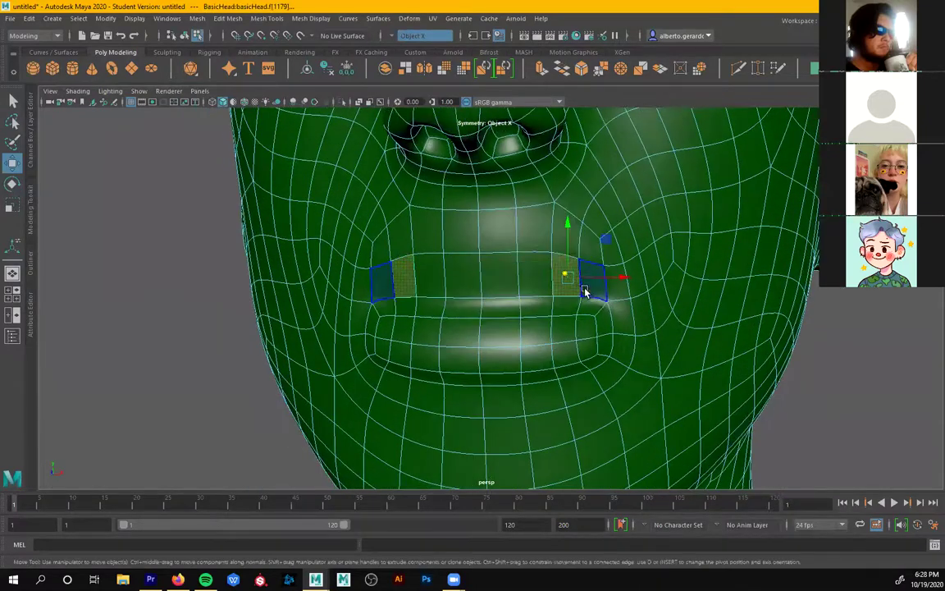
{"action": "left_click", "coordinate": [587, 290]}
{"action": "left_click", "coordinate": [555, 287], "text": "shift"}
{"action": "left_click", "coordinate": [526, 289], "text": "shift"}
{"action": "left_click", "coordinate": [498, 291], "text": "shift"}
- Extrude the upper lip faces outward, raise them slightly, and pull them forward beyond the lower lip
{"action": "left_click_drag", "start_coordinate": [527, 302], "coordinate": [397, 324], "text": "alt"}
{"action": "key", "text": "ctrl+e"}
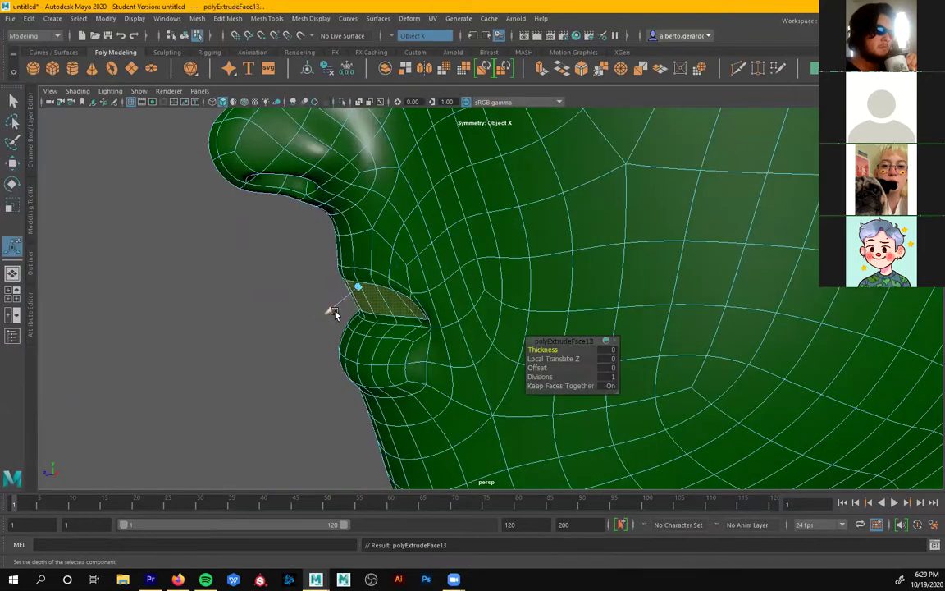
{"action": "left_click_drag", "start_coordinate": [329, 314], "coordinate": [301, 297]}
{"action": "key", "text": "q"}
{"action": "key", "text": "w"}
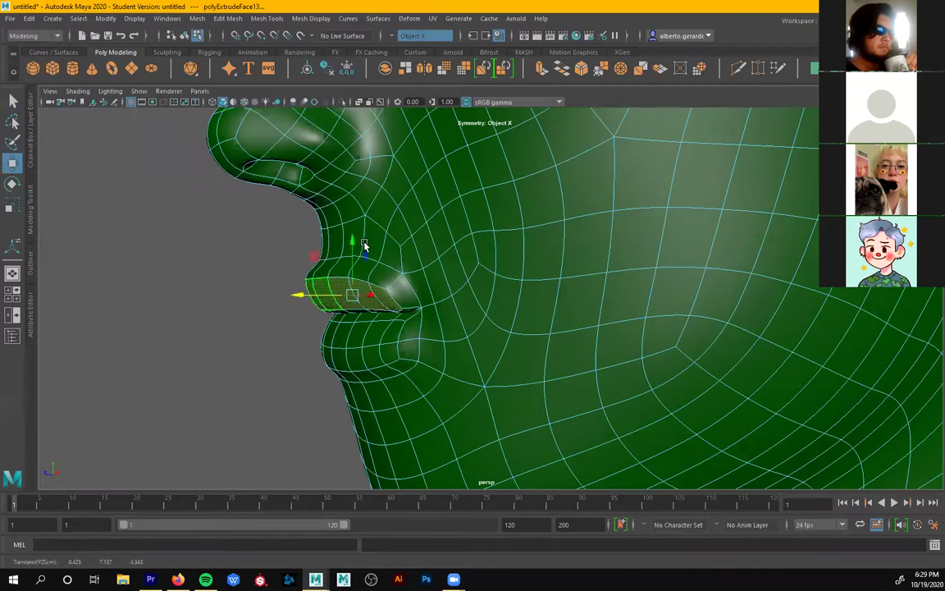
{"action": "left_click_drag", "start_coordinate": [351, 242], "coordinate": [351, 235]}
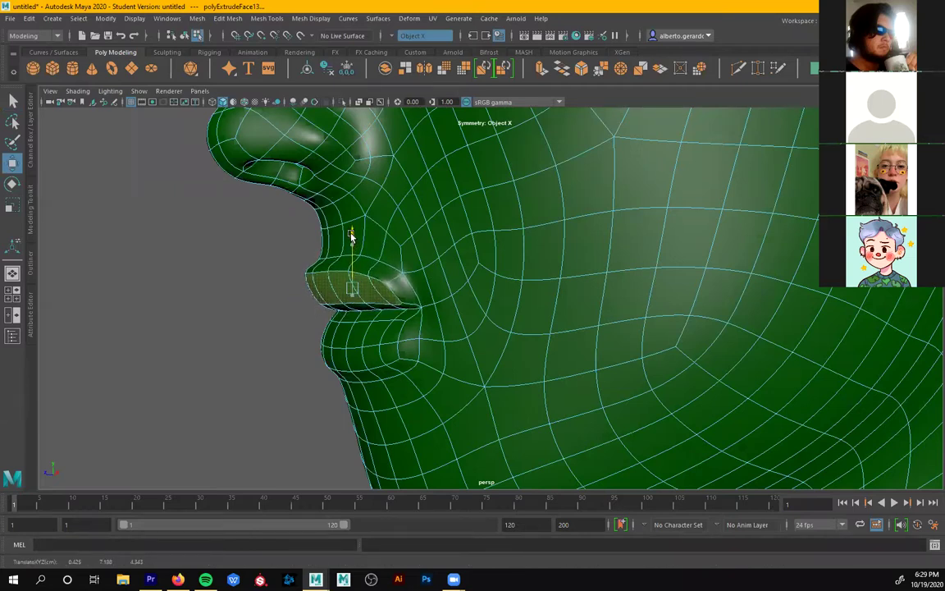
{"action": "left_click_drag", "start_coordinate": [299, 292], "coordinate": [292, 289]}
- Raise the edges at the mouth corners and move them outward to taper the lips
{"action": "left_click_drag", "start_coordinate": [409, 309], "coordinate": [509, 319], "text": "alt"}
{"action": "right_click_drag", "start_coordinate": [509, 319], "coordinate": [484, 294], "text": "alt"}
{"action": "left_click_drag", "start_coordinate": [510, 296], "coordinate": [552, 297], "text": "alt"}
{"action": "left_click", "coordinate": [637, 221]}
{"action": "left_click_drag", "start_coordinate": [511, 255], "coordinate": [510, 245]}
{"action": "left_click", "coordinate": [489, 303]}
{"action": "left_click_drag", "start_coordinate": [534, 303], "coordinate": [543, 302]}
{"action": "left_click_drag", "start_coordinate": [506, 250], "coordinate": [506, 236]}
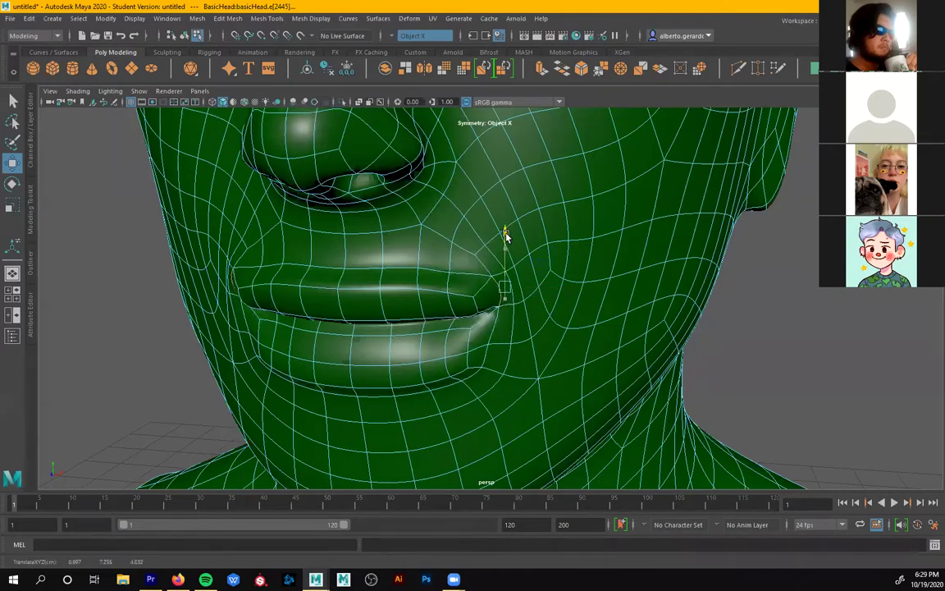
- Reposition individual edges around the upper lip near the mouth corner to refine the lip outline
{"action": "left_click_drag", "start_coordinate": [561, 337], "coordinate": [532, 334], "text": "alt"}
{"action": "left_click", "coordinate": [461, 304]}
{"action": "left_click_drag", "start_coordinate": [497, 297], "coordinate": [424, 356]}
{"action": "left_click", "coordinate": [458, 327]}
{"action": "left_click", "coordinate": [487, 336]}
{"action": "left_click_drag", "start_coordinate": [490, 289], "coordinate": [508, 264]}
{"action": "left_click", "coordinate": [509, 318]}
{"action": "left_click", "coordinate": [424, 357]}
- Adjust the depth of the upper lip's top border edges and shift the edge at the lower lip's corner
{"action": "left_click_drag", "start_coordinate": [420, 306], "coordinate": [276, 250], "text": "alt"}
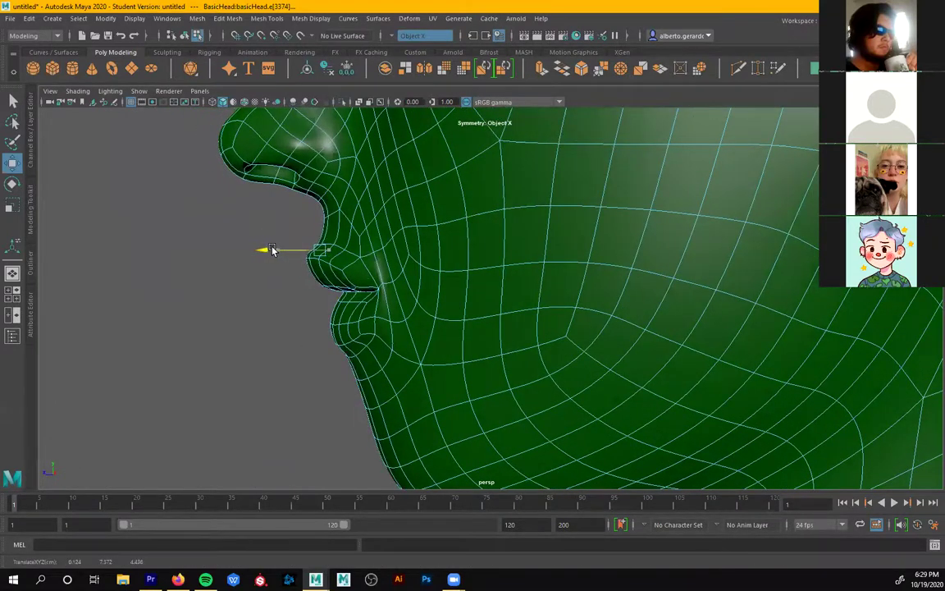
{"action": "middle_click_drag", "start_coordinate": [337, 244], "coordinate": [291, 254]}
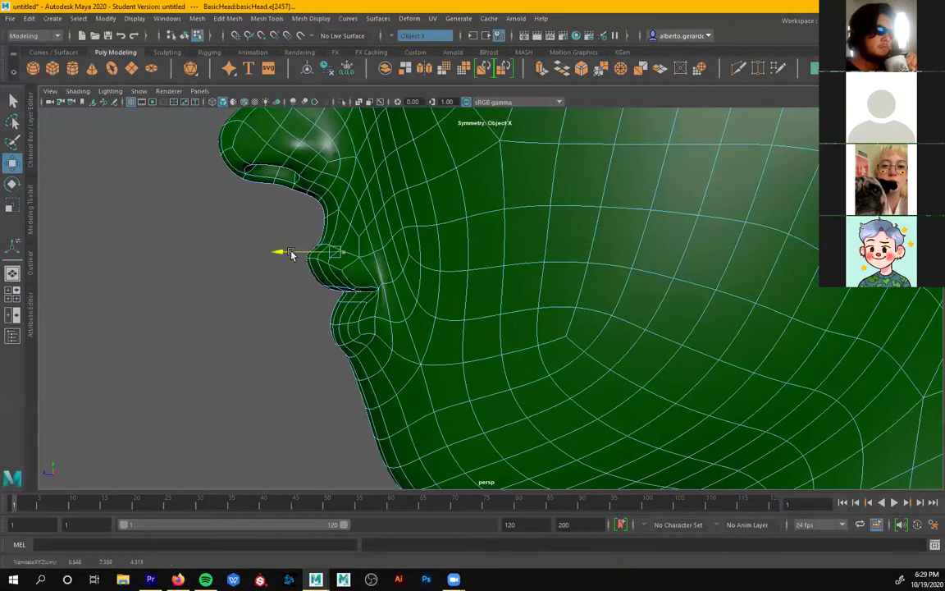
{"action": "left_click_drag", "start_coordinate": [383, 289], "coordinate": [355, 383], "text": "alt"}
{"action": "left_click_drag", "start_coordinate": [388, 339], "coordinate": [371, 290], "text": "alt"}
{"action": "middle_click_drag", "start_coordinate": [370, 290], "coordinate": [343, 244], "text": "alt"}
{"action": "right_click_drag", "start_coordinate": [343, 245], "coordinate": [377, 287], "text": "alt"}
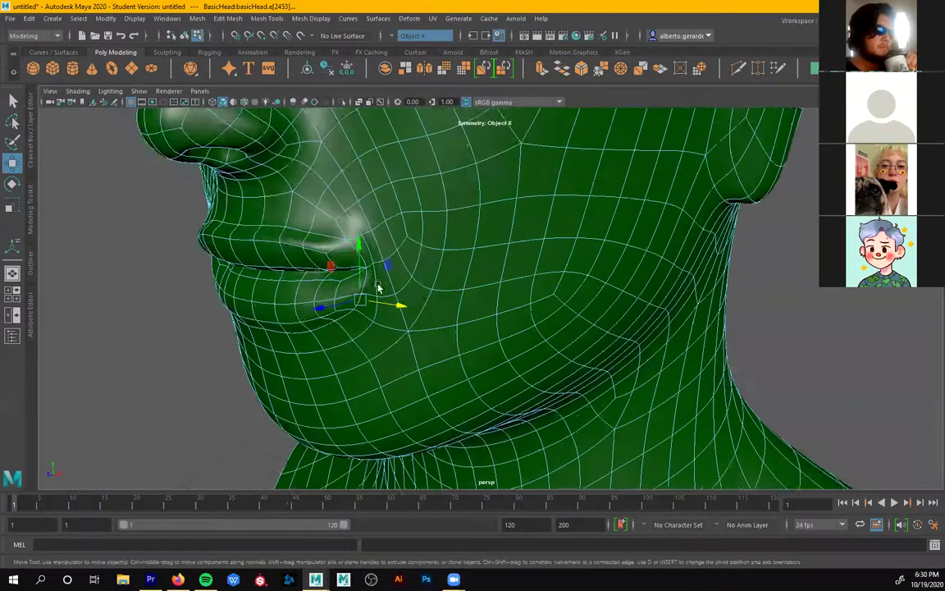
{"action": "left_click_drag", "start_coordinate": [377, 287], "coordinate": [344, 314], "text": "alt"}
{"action": "middle_click_drag", "start_coordinate": [344, 314], "coordinate": [383, 300], "text": "alt"}
{"action": "left_click_drag", "start_coordinate": [382, 300], "coordinate": [407, 298], "text": "alt"}
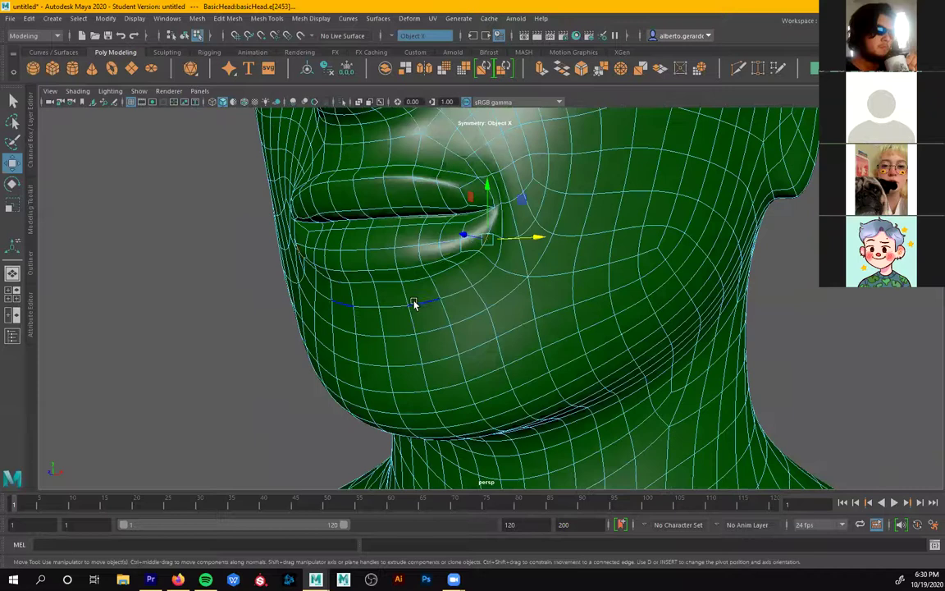
- Move the edges just below the lower lip in depth to shape the hollow above the chin
{"action": "left_click", "coordinate": [410, 312]}
{"action": "left_click_drag", "start_coordinate": [410, 312], "coordinate": [342, 317], "text": "alt"}
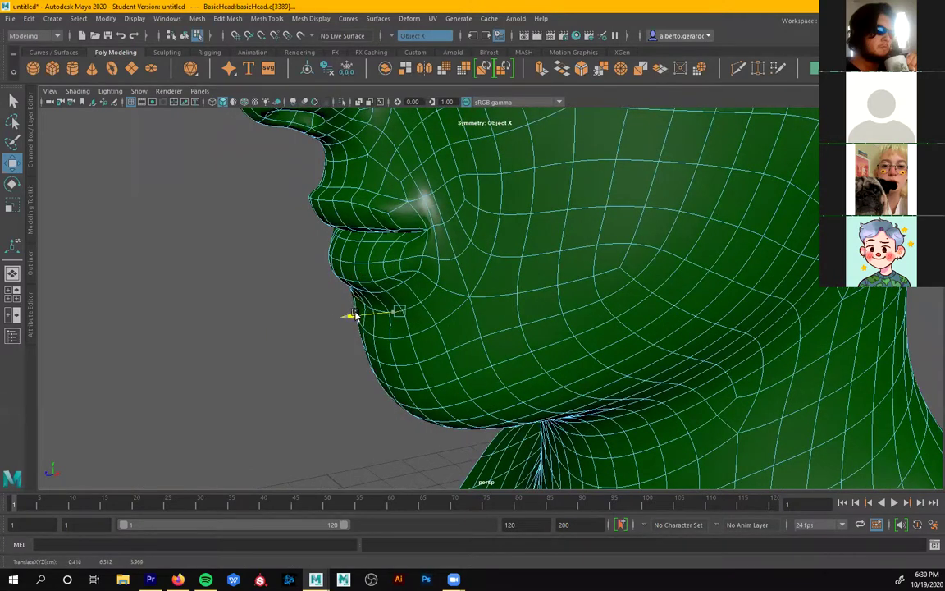
{"action": "left_click_drag", "start_coordinate": [411, 307], "coordinate": [415, 407], "text": "alt"}
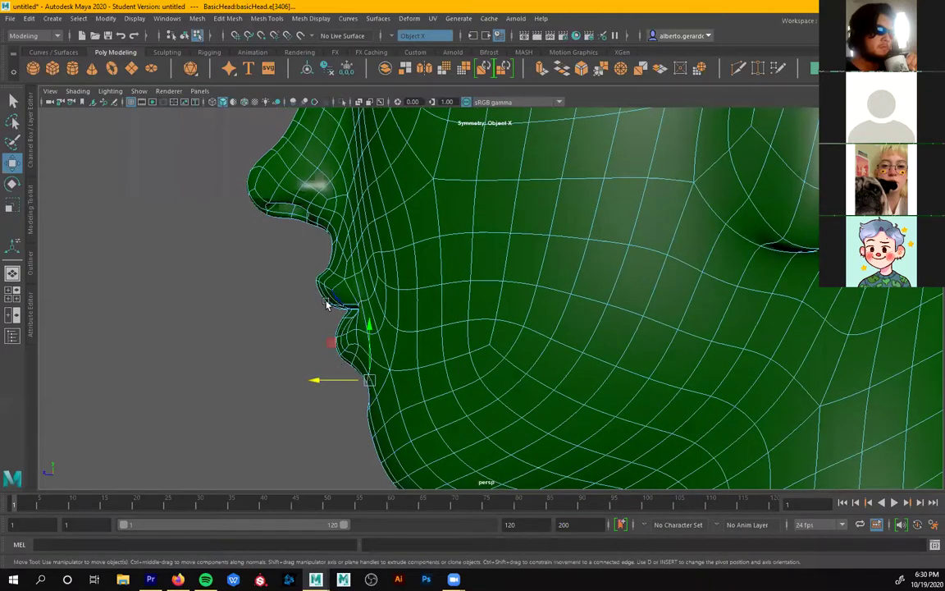
- Adjust the depth of the center edges running down the chin to shape its side profile
{"action": "middle_click_drag", "start_coordinate": [429, 238], "coordinate": [392, 385], "text": "alt"}
{"action": "right_click_drag", "start_coordinate": [392, 311], "coordinate": [221, 246], "text": "alt"}
{"action": "right_click_drag", "start_coordinate": [487, 291], "coordinate": [403, 251], "text": "alt"}
{"action": "left_click_drag", "start_coordinate": [405, 292], "coordinate": [456, 354], "text": "alt"}
{"action": "right_click_drag", "start_coordinate": [339, 263], "coordinate": [494, 299], "text": "alt"}
{"action": "left_click_drag", "start_coordinate": [494, 300], "coordinate": [529, 286], "text": "alt"}
{"action": "left_click_drag", "start_coordinate": [444, 327], "coordinate": [385, 354], "text": "alt"}
{"action": "left_click", "coordinate": [385, 337]}
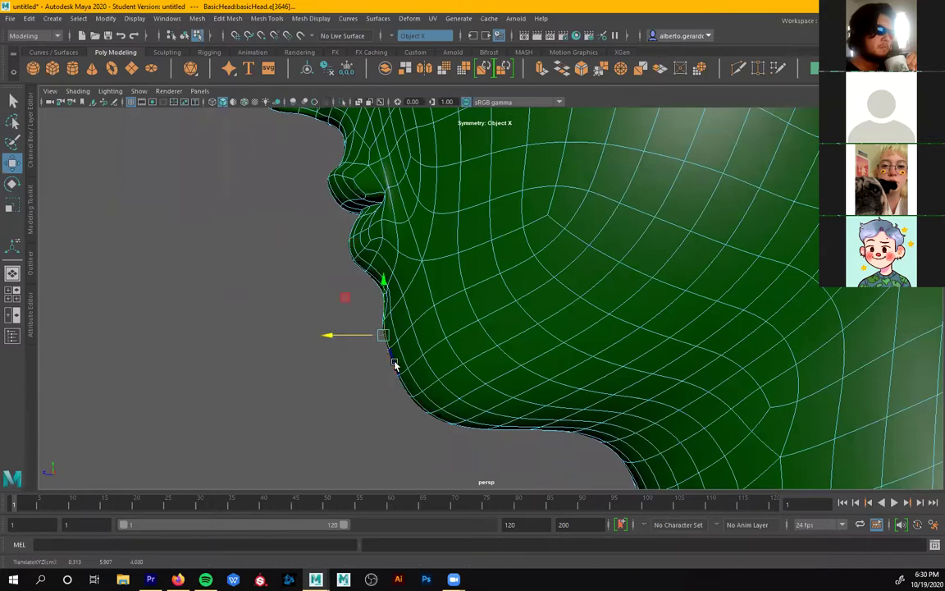
{"action": "left_click_drag", "start_coordinate": [394, 365], "coordinate": [450, 306], "text": "alt"}
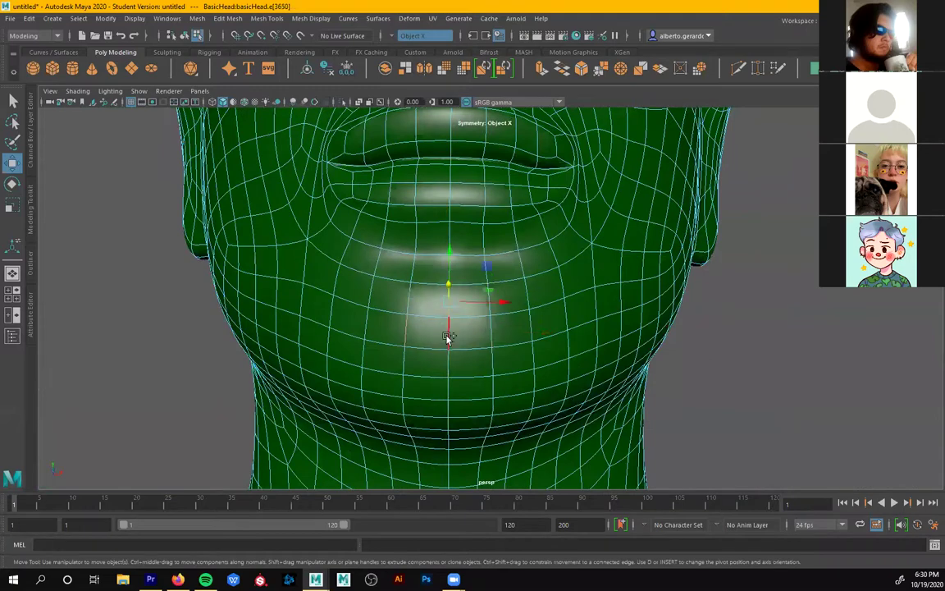
{"action": "left_click_drag", "start_coordinate": [452, 392], "coordinate": [332, 359], "text": "alt"}
- Move the edges at the upper rear of the ear backward and shift the edge at the earlobe in depth
{"action": "scroll", "coordinate": [383, 317], "scroll_direction": "down", "scroll_amount": 5}
{"action": "middle_click_drag", "start_coordinate": [519, 354], "coordinate": [473, 443], "text": "alt"}
{"action": "scroll", "coordinate": [519, 270], "scroll_direction": "down", "scroll_amount": 3}
{"action": "middle_click_drag", "start_coordinate": [519, 270], "coordinate": [483, 306], "text": "alt"}
{"action": "mouse_move", "coordinate": [483, 305]}
{"action": "left_mouse_down", "text": "alt"}
{"action": "mouse_move", "coordinate": [490, 332]}
{"action": "mouse_move", "coordinate": [462, 318]}
{"action": "mouse_move", "coordinate": [469, 298]}
{"action": "left_mouse_up", "text": "alt"}
{"action": "right_click_drag", "start_coordinate": [469, 299], "coordinate": [614, 305], "text": "alt"}
{"action": "left_click", "coordinate": [621, 185]}
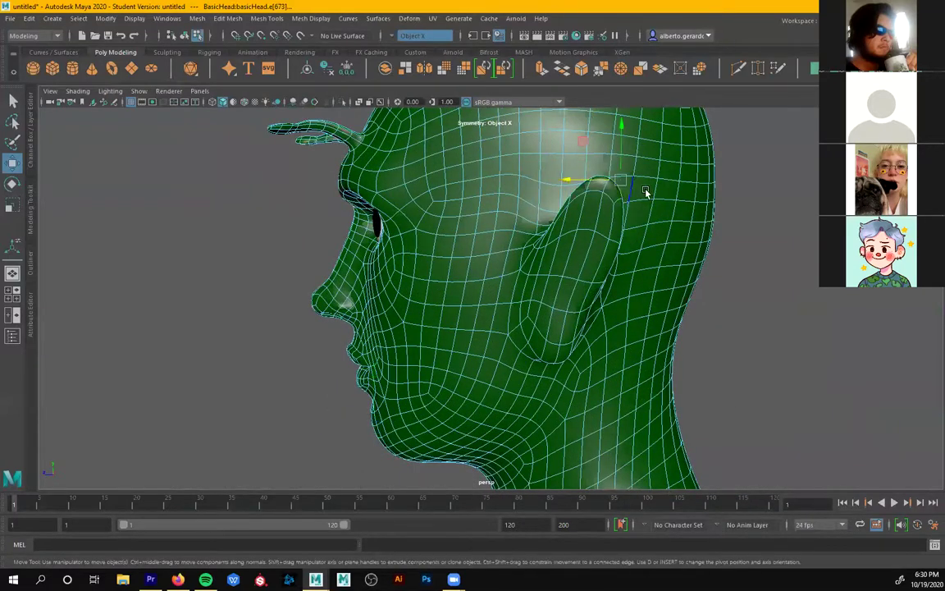
{"action": "left_click_drag", "start_coordinate": [580, 179], "coordinate": [588, 182]}
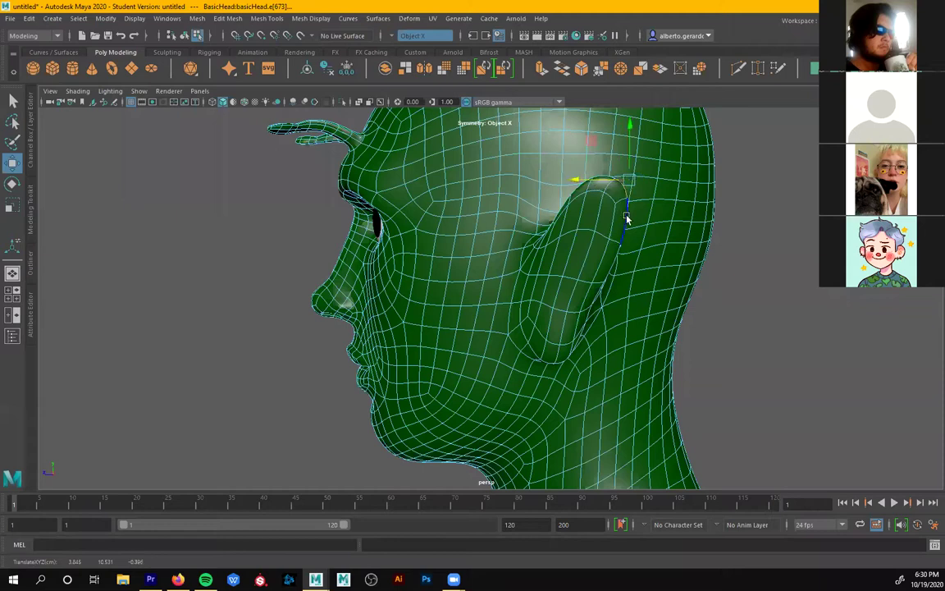
{"action": "left_click", "coordinate": [587, 216]}
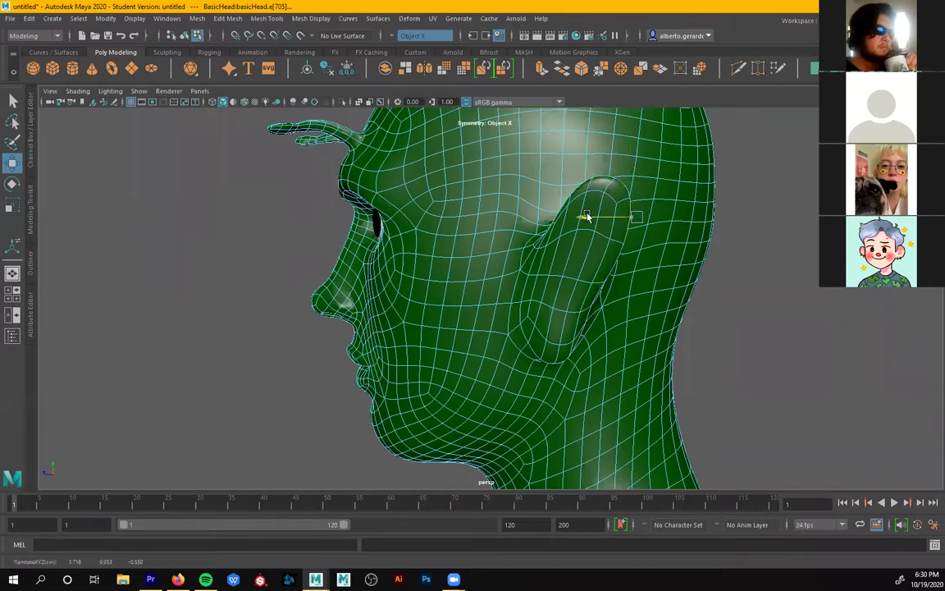
{"action": "left_click", "coordinate": [529, 361]}
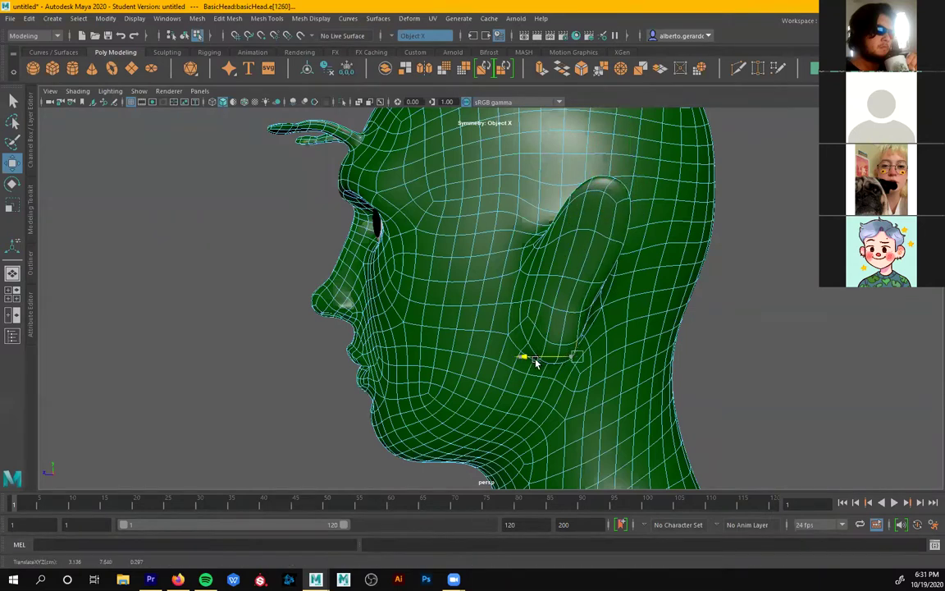
- Examine the ear, mouth and jaw surface in object mode from several angles
{"action": "left_click_drag", "start_coordinate": [584, 320], "coordinate": [436, 184], "text": "alt"}
{"action": "right_click_drag", "start_coordinate": [437, 183], "coordinate": [474, 170]}
{"action": "left_click_drag", "start_coordinate": [474, 170], "coordinate": [449, 405], "text": "alt"}
{"action": "middle_click_drag", "start_coordinate": [449, 405], "coordinate": [492, 346], "text": "alt"}
{"action": "right_click_drag", "start_coordinate": [537, 377], "coordinate": [631, 380], "text": "alt"}
{"action": "middle_click_drag", "start_coordinate": [469, 383], "coordinate": [501, 324], "text": "alt"}
{"action": "left_click", "coordinate": [495, 322]}
{"action": "right_click_drag", "start_coordinate": [529, 328], "coordinate": [576, 330], "text": "alt"}
{"action": "left_click_drag", "start_coordinate": [576, 330], "coordinate": [523, 337], "text": "alt"}
{"action": "middle_click_drag", "start_coordinate": [523, 337], "coordinate": [538, 261], "text": "alt"}
{"action": "left_click_drag", "start_coordinate": [491, 331], "coordinate": [509, 272], "text": "alt"}
- Return to edge editing and reposition the edges where the upper and lower lips meet at the mouth corner
{"action": "right_click_drag", "start_coordinate": [453, 270], "coordinate": [467, 287]}
{"action": "left_click", "coordinate": [516, 283]}
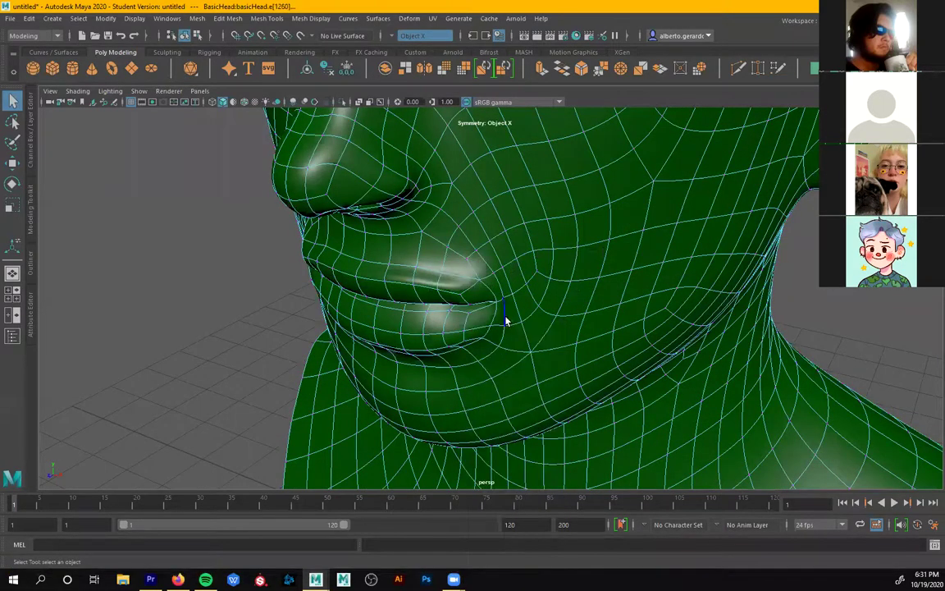
{"action": "left_click_drag", "start_coordinate": [512, 333], "coordinate": [458, 347], "text": "alt"}
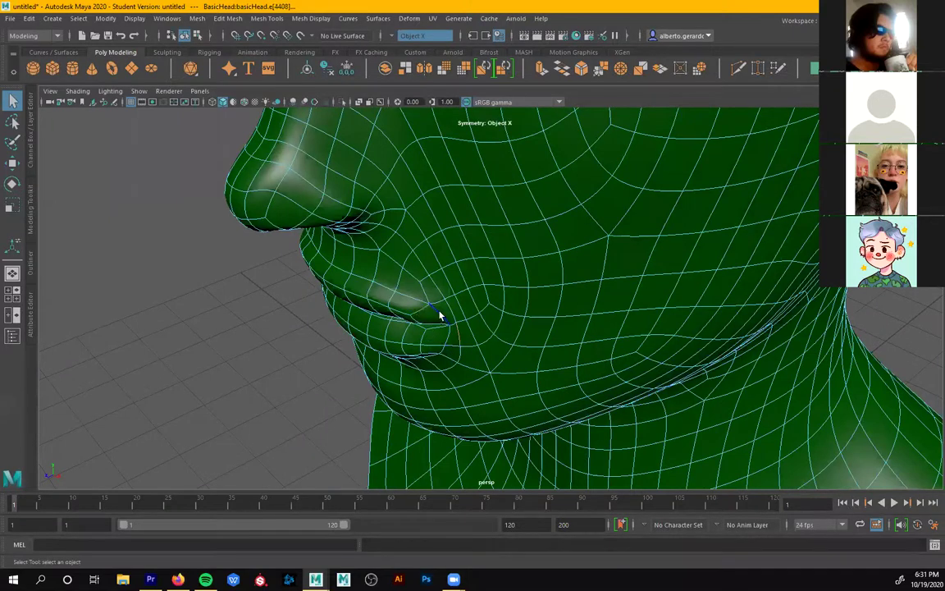
{"action": "key", "text": "w"}
{"action": "left_click_drag", "start_coordinate": [380, 329], "coordinate": [422, 355]}
{"action": "left_click", "coordinate": [445, 339]}
{"action": "left_click_drag", "start_coordinate": [449, 369], "coordinate": [437, 329], "text": "alt"}
{"action": "left_click_drag", "start_coordinate": [416, 285], "coordinate": [379, 373], "text": "alt"}
- Move the upper lip's outermost edge at the mouth corner sideways and in height to tighten the corner
{"action": "left_click_drag", "start_coordinate": [404, 320], "coordinate": [512, 224]}
{"action": "left_click", "coordinate": [515, 242]}
{"action": "left_click", "coordinate": [509, 232]}
{"action": "left_click", "coordinate": [514, 230]}
{"action": "left_click_drag", "start_coordinate": [546, 224], "coordinate": [572, 202]}
{"action": "left_click", "coordinate": [528, 228]}
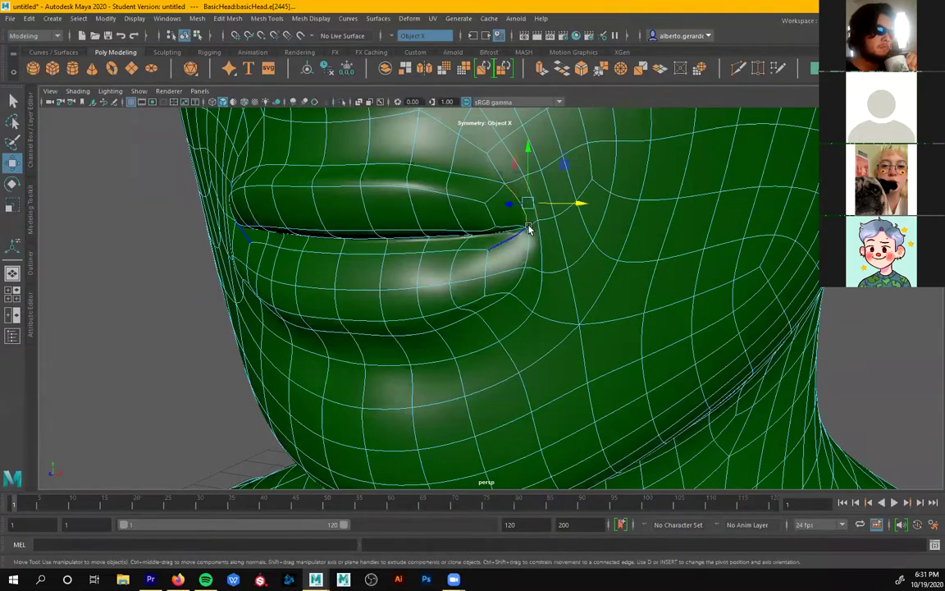
{"action": "left_click_drag", "start_coordinate": [524, 168], "coordinate": [524, 169]}
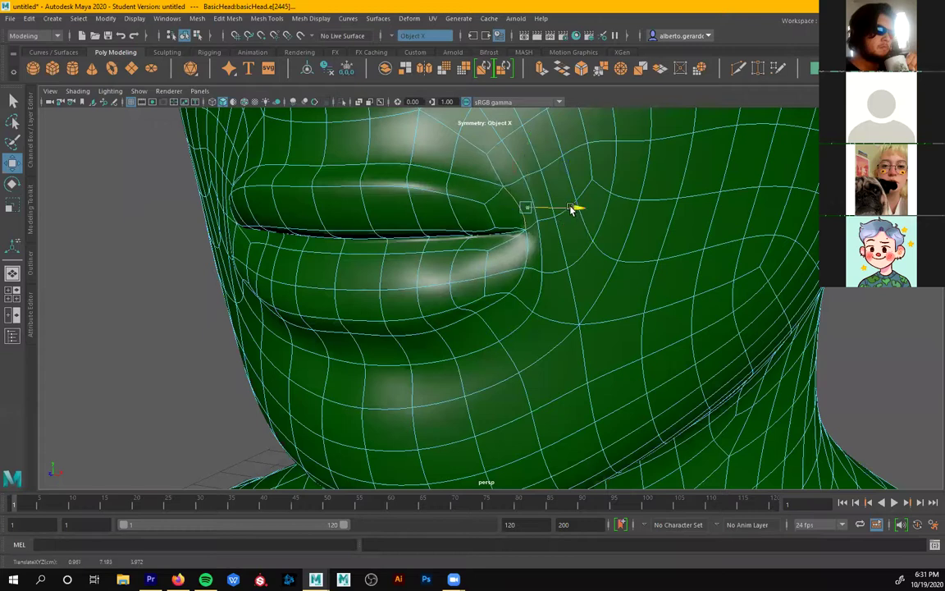
- Reposition the edges on the outer part of the lower lip and along the lip line near the mouth corner
{"action": "left_click_drag", "start_coordinate": [573, 209], "coordinate": [416, 358], "text": "alt"}
{"action": "left_click", "coordinate": [417, 356]}
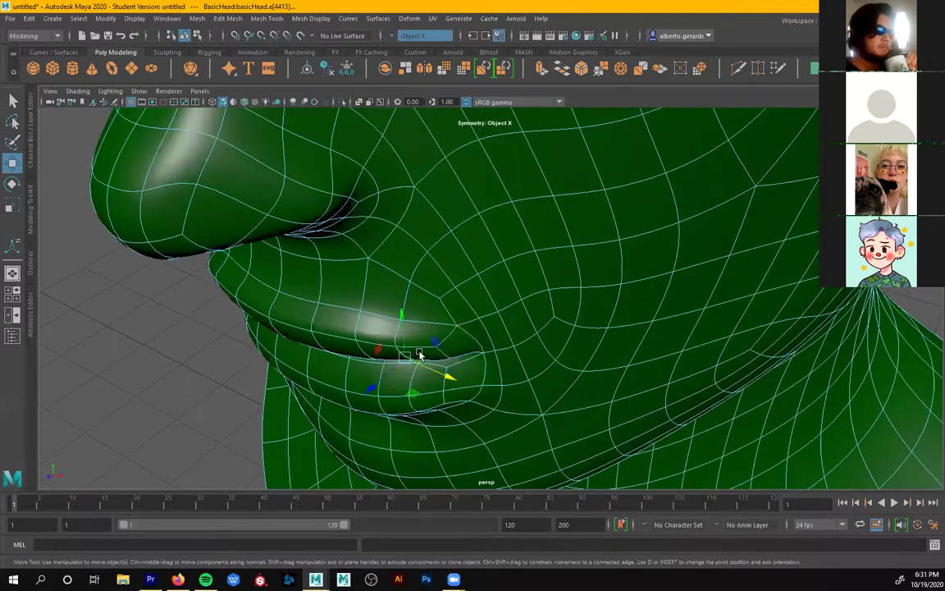
{"action": "left_click_drag", "start_coordinate": [377, 385], "coordinate": [384, 382]}
{"action": "left_click", "coordinate": [414, 385]}
{"action": "left_click", "coordinate": [430, 403]}
{"action": "left_click", "coordinate": [431, 403]}
{"action": "key", "text": "ctrl+z"}
{"action": "left_click", "coordinate": [447, 402]}
{"action": "left_click", "coordinate": [403, 399]}
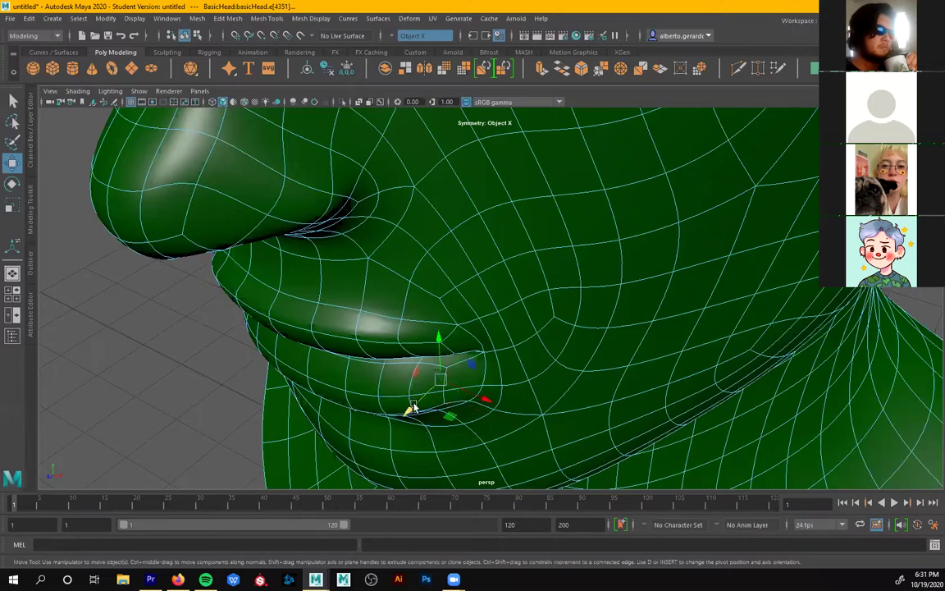
{"action": "left_click", "coordinate": [398, 407]}
{"action": "left_click_drag", "start_coordinate": [386, 408], "coordinate": [388, 406]}
- Switch the head to object mode and examine the face and profile without the wireframe
{"action": "left_click_drag", "start_coordinate": [479, 410], "coordinate": [466, 347], "text": "alt"}
{"action": "middle_click_drag", "start_coordinate": [517, 256], "coordinate": [517, 326], "text": "alt"}
{"action": "left_click_drag", "start_coordinate": [517, 326], "coordinate": [606, 339], "text": "alt"}
{"action": "right_click_drag", "start_coordinate": [605, 339], "coordinate": [536, 310], "text": "alt"}
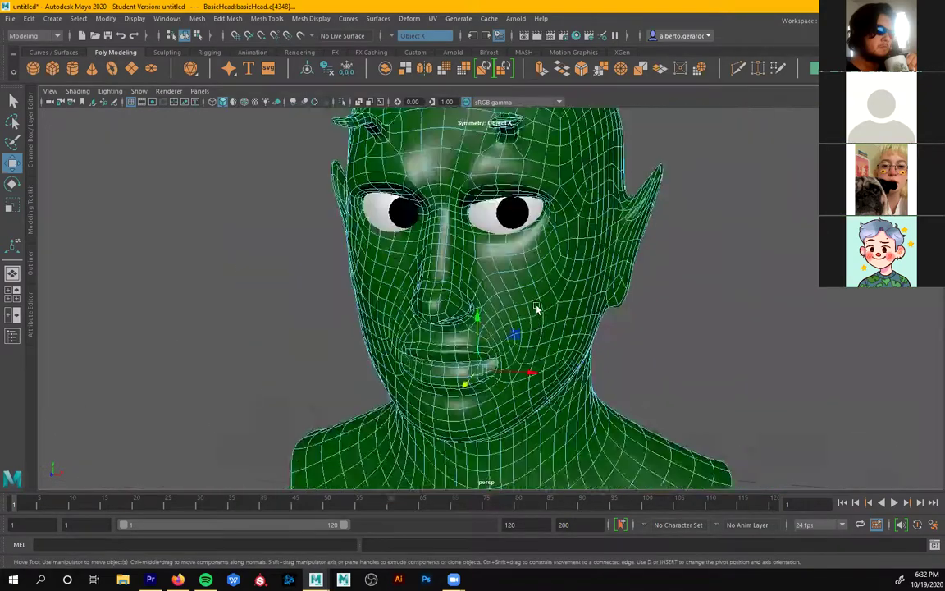
{"action": "left_click_drag", "start_coordinate": [535, 310], "coordinate": [466, 259], "text": "alt"}
{"action": "right_click_drag", "start_coordinate": [465, 258], "coordinate": [520, 239]}
{"action": "left_click_drag", "start_coordinate": [623, 297], "coordinate": [505, 383], "text": "alt"}
{"action": "left_click", "coordinate": [669, 325]}
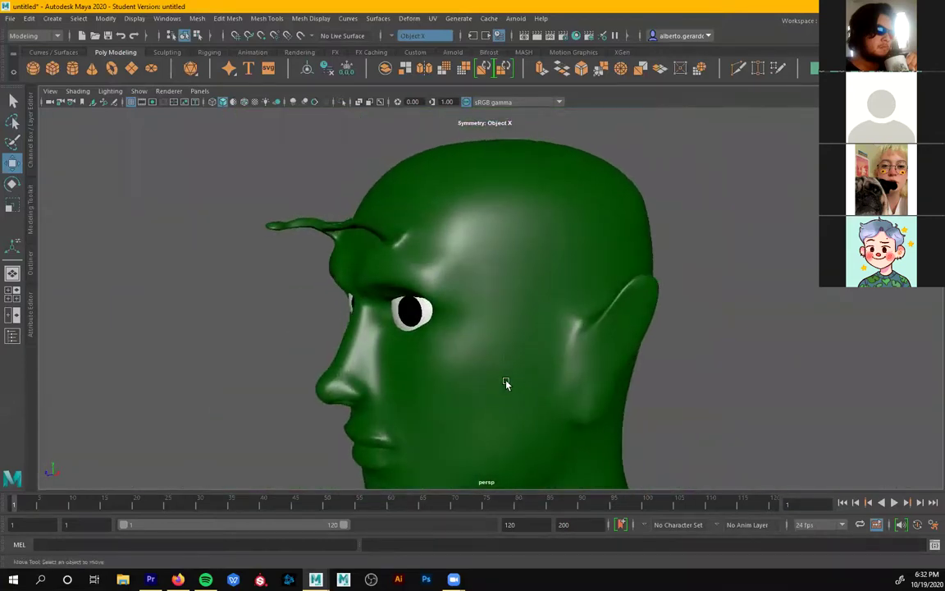
{"action": "middle_click_drag", "start_coordinate": [505, 383], "coordinate": [482, 356], "text": "alt"}
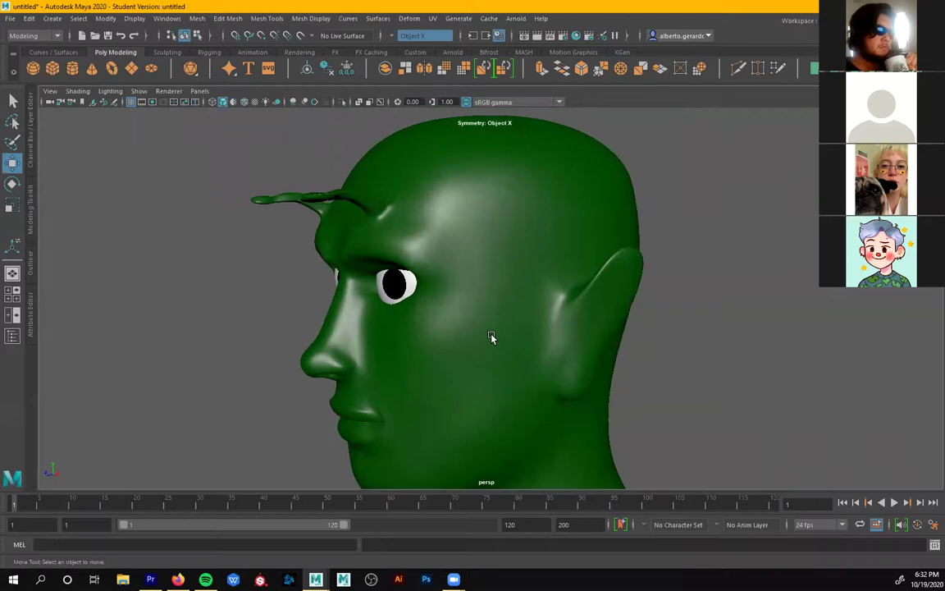
{"action": "left_click_drag", "start_coordinate": [526, 348], "coordinate": [395, 173], "text": "alt"}
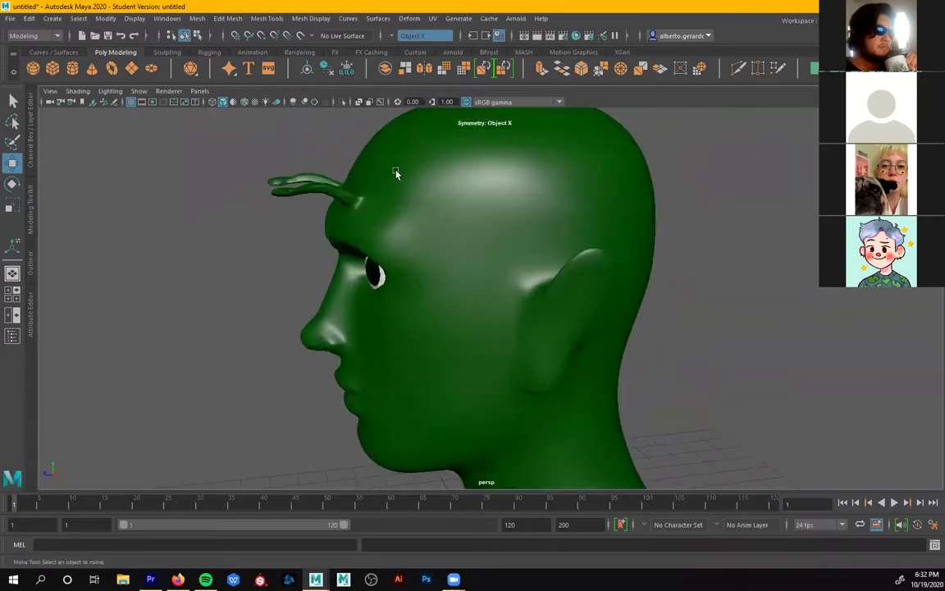
{"action": "left_click_drag", "start_coordinate": [625, 304], "coordinate": [394, 396], "text": "alt"}
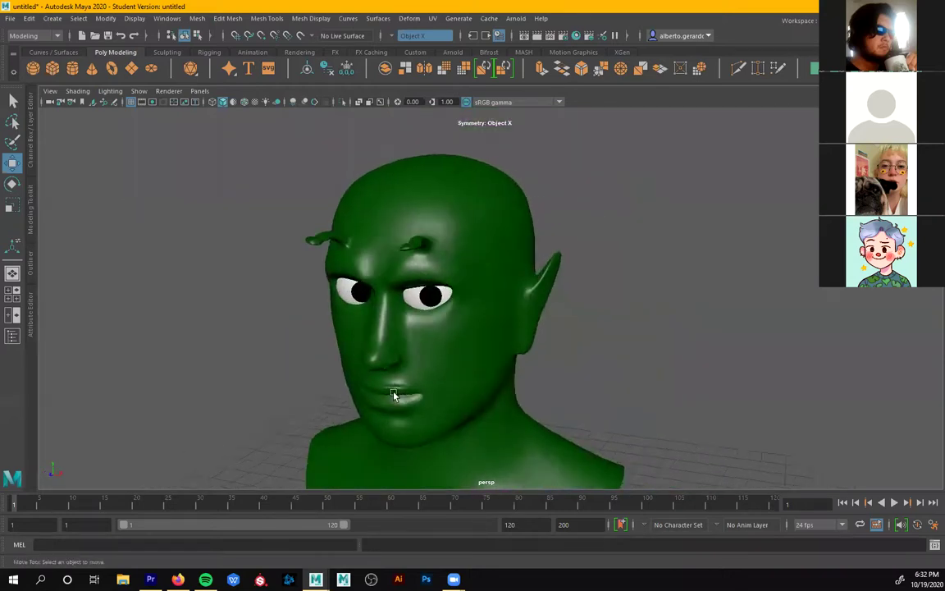
{"action": "left_click_drag", "start_coordinate": [381, 335], "coordinate": [457, 271], "text": "alt"}
{"action": "left_click", "coordinate": [464, 343]}
{"action": "right_click", "coordinate": [458, 269]}
{"action": "left_click", "coordinate": [447, 259]}
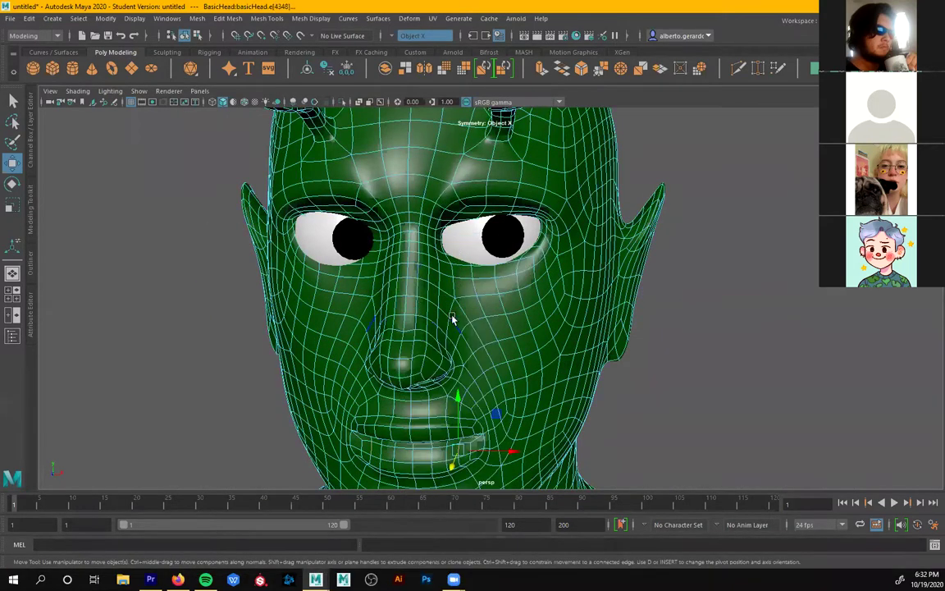
{"action": "right_click", "coordinate": [453, 269]}
{"action": "left_click", "coordinate": [445, 300]}
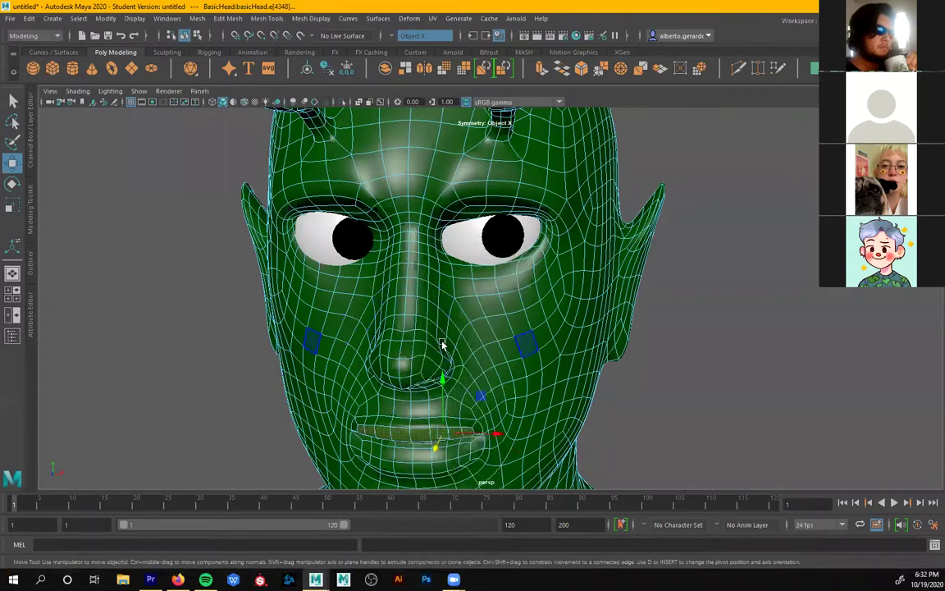
{"action": "scroll", "coordinate": [454, 349], "scroll_direction": "down", "scroll_amount": 3}
{"action": "middle_click_drag", "start_coordinate": [468, 338], "coordinate": [458, 346], "text": "alt"}
{"action": "right_click_drag", "start_coordinate": [468, 269], "coordinate": [510, 255]}
{"action": "left_click_drag", "start_coordinate": [508, 374], "coordinate": [462, 350], "text": "alt"}
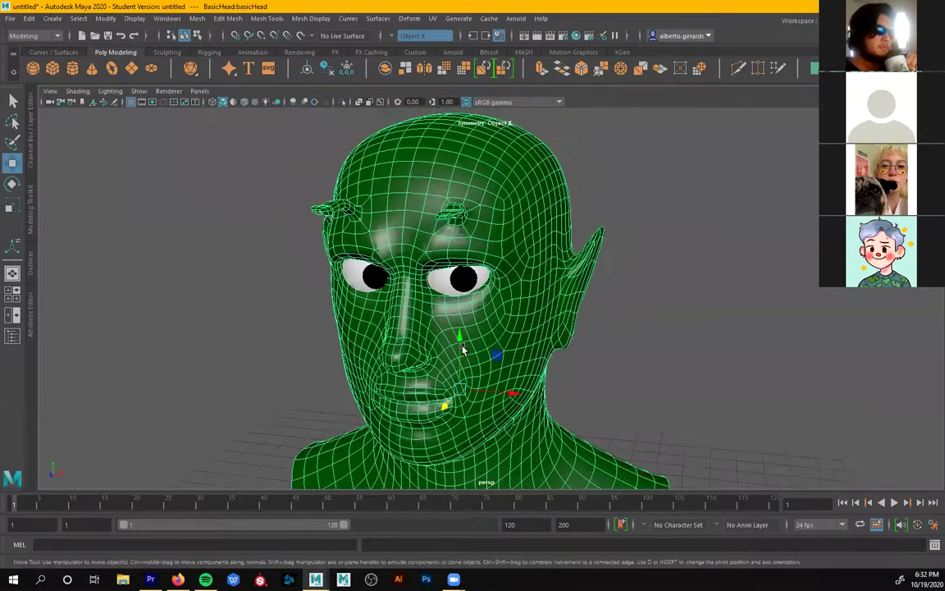
- Compare the head's unsmoothed display with its smooth preview from different angles
{"action": "key", "text": "1"}
{"action": "left_click", "coordinate": [558, 369]}
{"action": "mouse_move", "coordinate": [543, 367]}
{"action": "left_mouse_down", "text": "alt"}
{"action": "mouse_move", "coordinate": [571, 354]}
{"action": "mouse_move", "coordinate": [518, 350]}
{"action": "mouse_move", "coordinate": [485, 367]}
{"action": "left_mouse_up", "text": "alt"}
{"action": "right_click_drag", "start_coordinate": [484, 366], "coordinate": [485, 325], "text": "alt"}
{"action": "middle_click_drag", "start_coordinate": [485, 326], "coordinate": [517, 419], "text": "alt"}
{"action": "right_click_drag", "start_coordinate": [382, 319], "coordinate": [511, 304], "text": "alt"}
{"action": "left_click", "coordinate": [452, 302]}
{"action": "left_click", "coordinate": [218, 316]}
{"action": "left_click_drag", "start_coordinate": [510, 303], "coordinate": [473, 333], "text": "alt"}
{"action": "left_click", "coordinate": [474, 334]}
{"action": "key", "text": "3"}
{"action": "left_click", "coordinate": [727, 364]}
{"action": "left_click_drag", "start_coordinate": [727, 364], "coordinate": [518, 329], "text": "alt"}
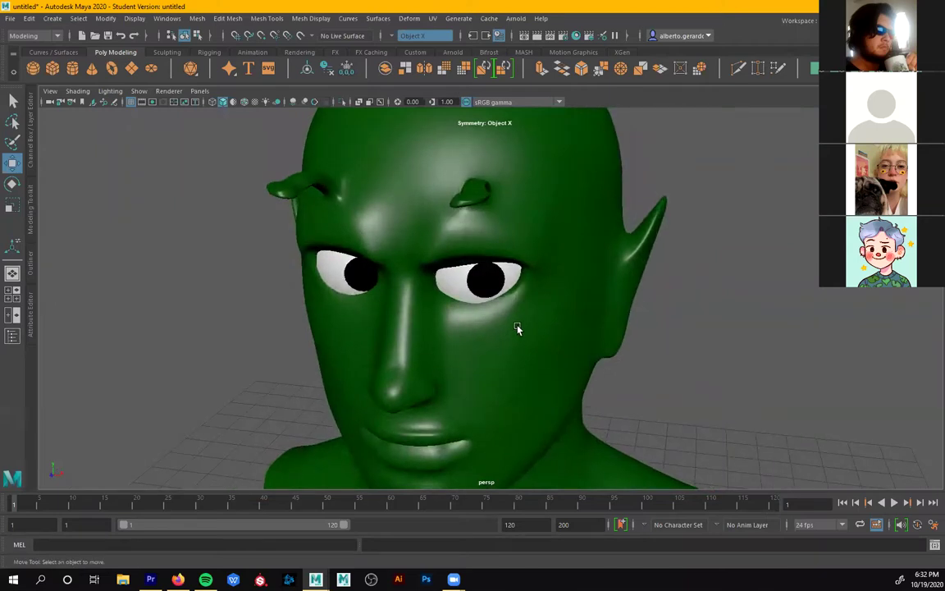
- Turn off the head's smooth preview and examine the base mesh from several angles
{"action": "left_click", "coordinate": [516, 329]}
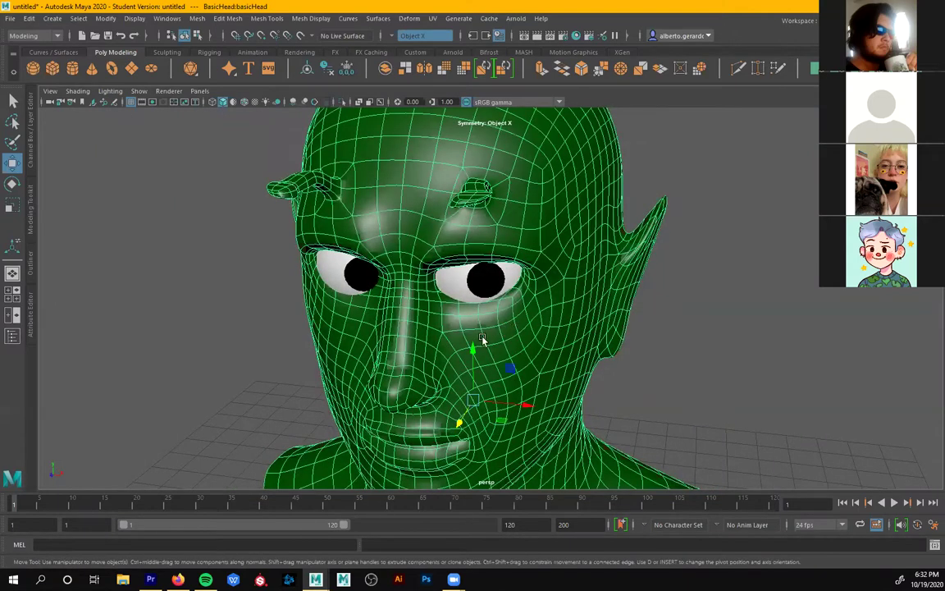
{"action": "key", "text": "1"}
{"action": "left_click", "coordinate": [719, 338]}
{"action": "left_click", "coordinate": [523, 357]}
{"action": "left_click_drag", "start_coordinate": [522, 357], "coordinate": [496, 301], "text": "alt"}
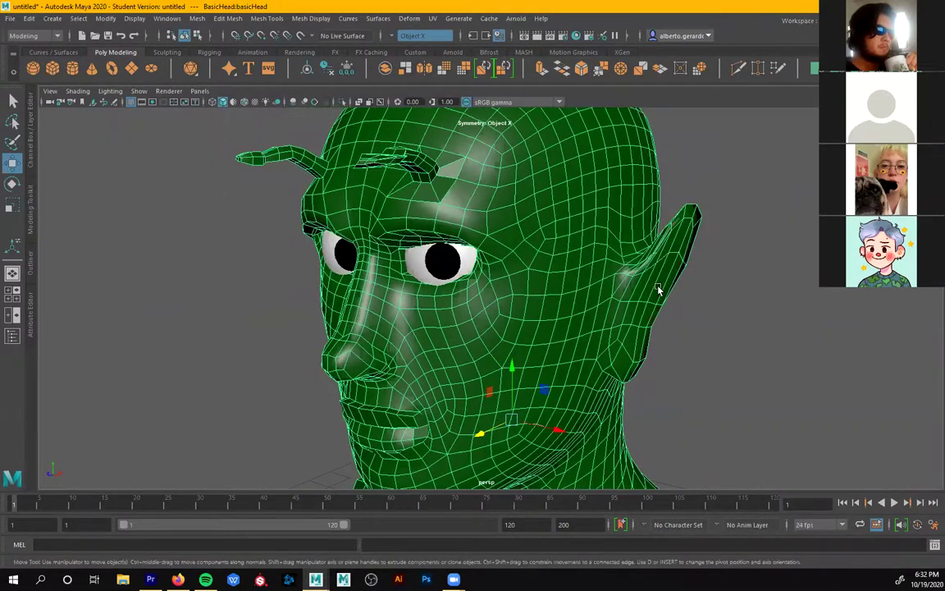
{"action": "scroll", "coordinate": [659, 289], "scroll_direction": "down", "scroll_amount": 1}
{"action": "left_click_drag", "start_coordinate": [559, 305], "coordinate": [582, 320], "text": "alt"}
{"action": "middle_click_drag", "start_coordinate": [576, 324], "coordinate": [548, 326], "text": "alt"}
{"action": "scroll", "coordinate": [442, 308], "scroll_direction": "down", "scroll_amount": 3}
{"action": "left_click_drag", "start_coordinate": [432, 322], "coordinate": [419, 321], "text": "alt"}
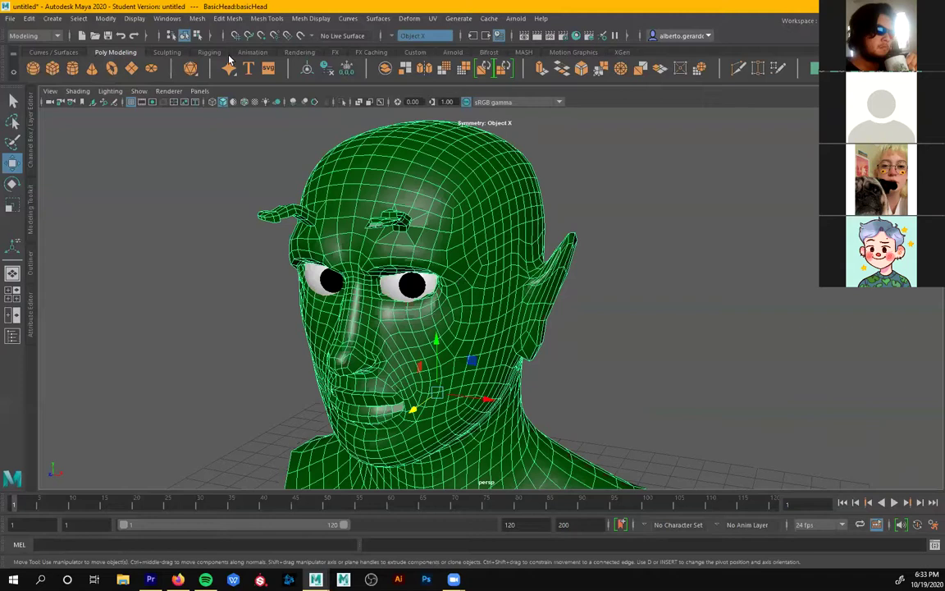
- Apply the Smooth operation to the head mesh, return to object mode and deselect it
{"action": "left_click", "coordinate": [196, 19]}
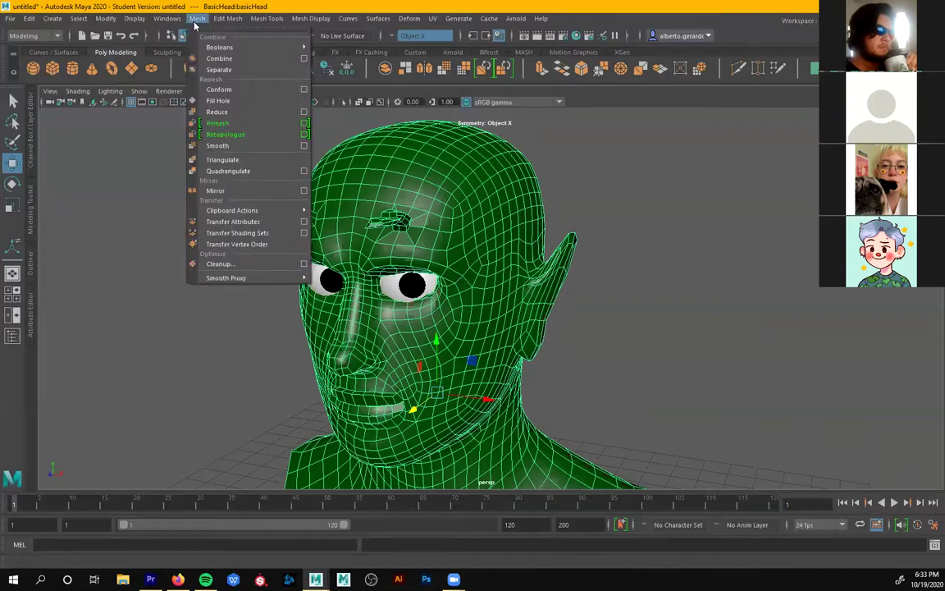
{"action": "left_click", "coordinate": [241, 146]}
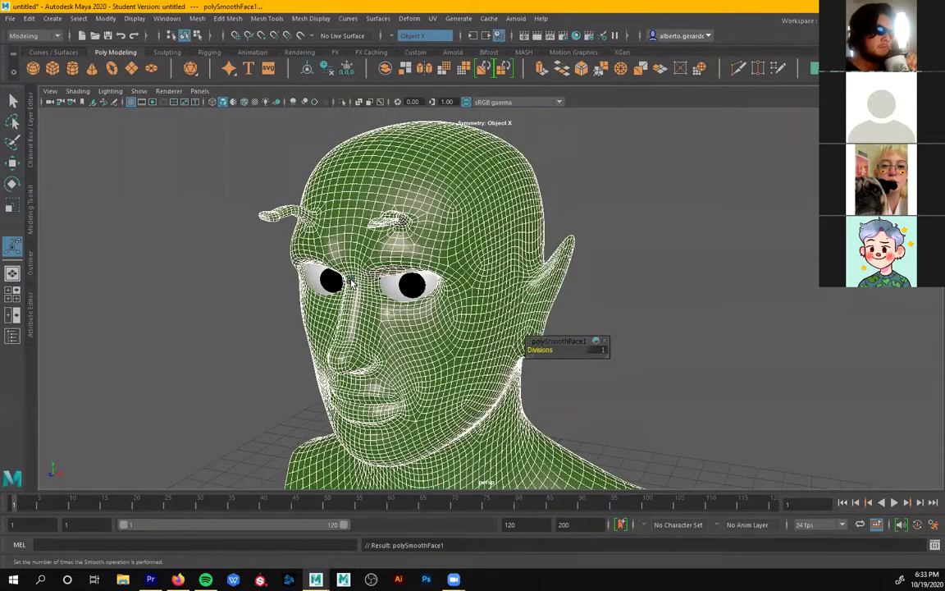
{"action": "scroll", "coordinate": [503, 294], "scroll_direction": "up", "scroll_amount": 3}
{"action": "right_click_drag", "start_coordinate": [443, 168], "coordinate": [500, 152]}
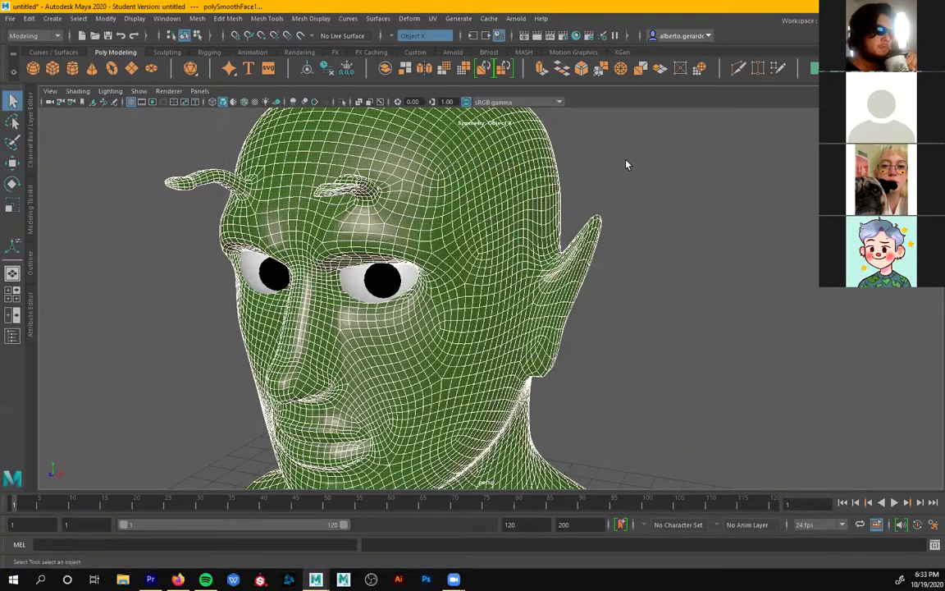
{"action": "left_click", "coordinate": [627, 162]}
- Compare the subdivided head with its smooth preview on and off
{"action": "left_click_drag", "start_coordinate": [405, 314], "coordinate": [445, 345], "text": "alt"}
{"action": "left_click", "coordinate": [445, 345]}
{"action": "key", "text": "3"}
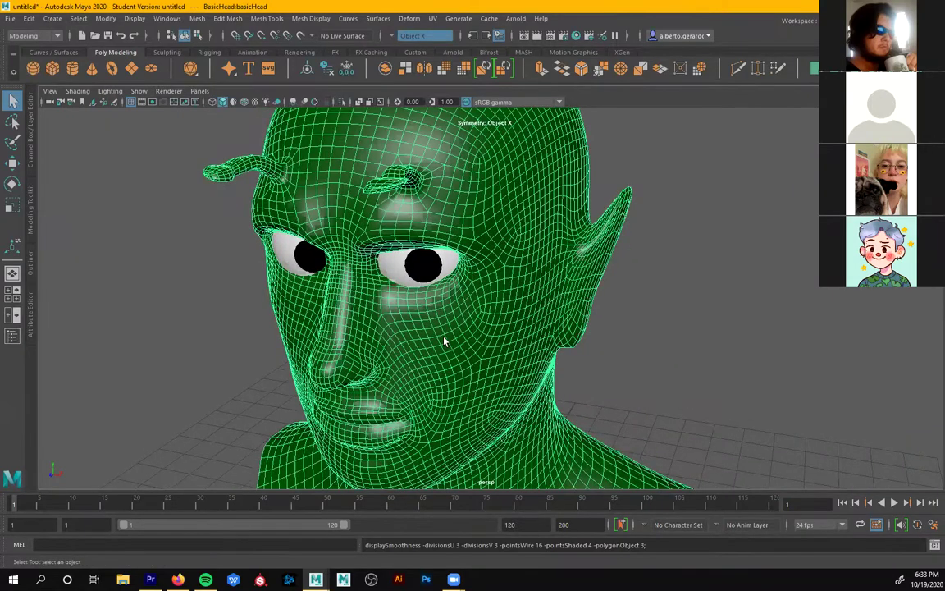
{"action": "left_click", "coordinate": [657, 337]}
{"action": "mouse_move", "coordinate": [466, 330]}
{"action": "left_mouse_down", "text": "alt"}
{"action": "mouse_move", "coordinate": [538, 318]}
{"action": "mouse_move", "coordinate": [507, 312]}
{"action": "mouse_move", "coordinate": [470, 335]}
{"action": "left_mouse_up", "text": "alt"}
{"action": "left_click", "coordinate": [470, 335]}
{"action": "key", "text": "1"}
{"action": "left_click_drag", "start_coordinate": [636, 313], "coordinate": [608, 315], "text": "alt"}
{"action": "key", "text": "3"}
{"action": "left_click", "coordinate": [687, 325]}
- Undo the display changes and the Smooth operation on the head mesh
{"action": "key", "text": "ctrl+z"}
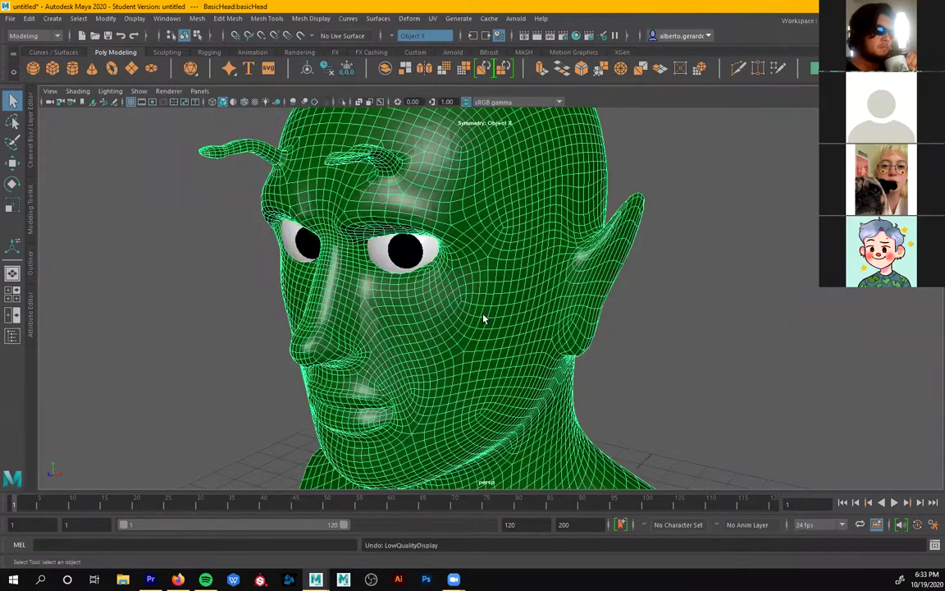
{"action": "key", "text": "ctrl+z"}
{"action": "key", "text": "ctrl+z"}
{"action": "key", "text": "ctrl+z"}
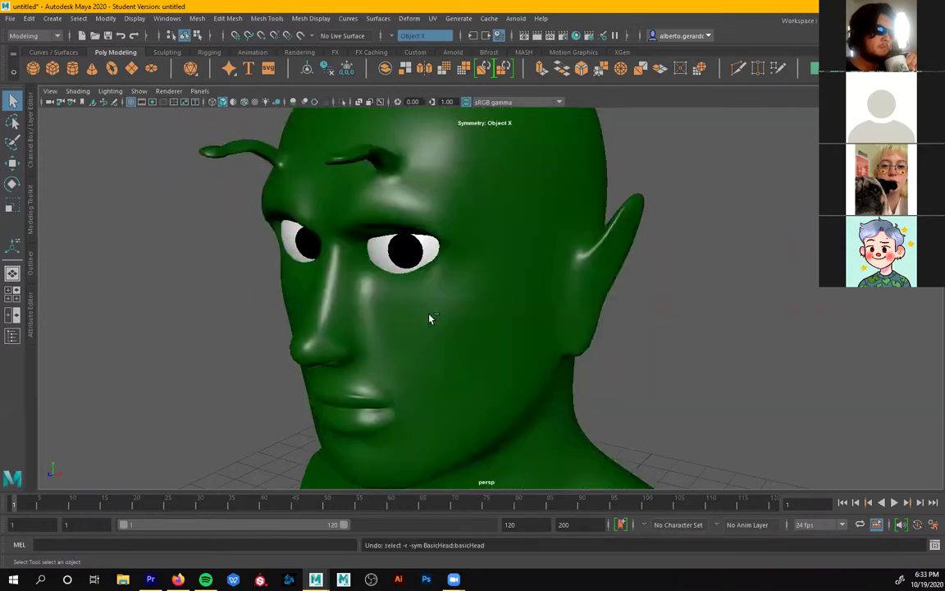
{"action": "key", "text": "ctrl+z"}
{"action": "key", "text": "ctrl+z"}
{"action": "key", "text": "ctrl+z"}
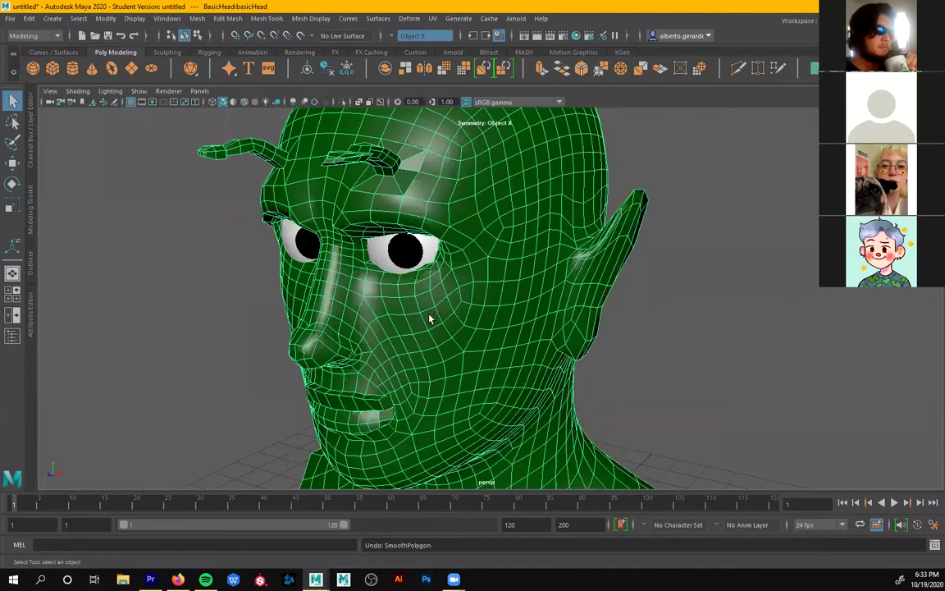
- Turn the head's smooth preview back on in object mode and deselect the head
{"action": "left_click_drag", "start_coordinate": [429, 318], "coordinate": [461, 347], "text": "alt"}
{"action": "middle_click_drag", "start_coordinate": [461, 346], "coordinate": [391, 392], "text": "alt"}
{"action": "right_click_drag", "start_coordinate": [407, 225], "coordinate": [440, 209]}
{"action": "left_click", "coordinate": [431, 240]}
{"action": "key", "text": "3"}
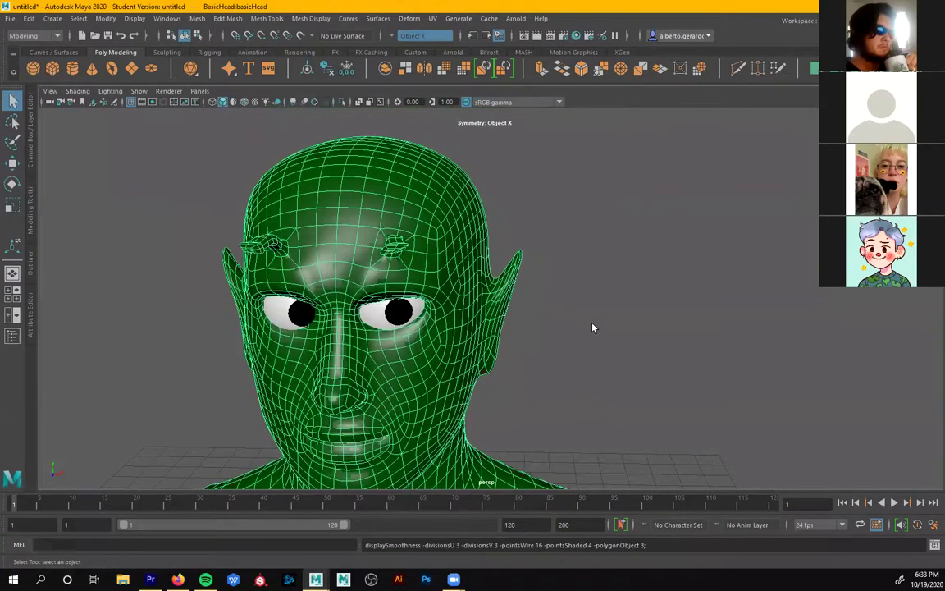
{"action": "left_click", "coordinate": [592, 327]}
- Rotate both eyeballs so they look sideways toward the character's right
{"action": "left_click_drag", "start_coordinate": [500, 396], "coordinate": [476, 373], "text": "alt"}
{"action": "left_click_drag", "start_coordinate": [401, 284], "coordinate": [304, 286], "text": "alt"}
{"action": "key", "text": "e"}
{"action": "left_click", "coordinate": [398, 285]}
{"action": "left_click_drag", "start_coordinate": [440, 281], "coordinate": [573, 387]}
{"action": "left_click", "coordinate": [573, 388]}
{"action": "left_click_drag", "start_coordinate": [573, 337], "coordinate": [386, 344], "text": "alt"}
{"action": "left_click", "coordinate": [312, 289]}
{"action": "left_click_drag", "start_coordinate": [309, 275], "coordinate": [309, 273]}
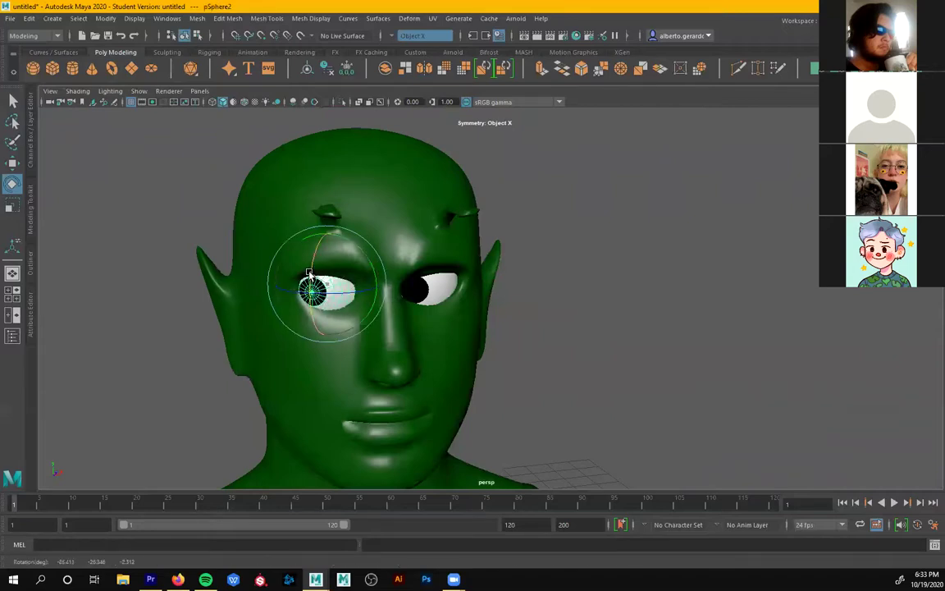
{"action": "left_click", "coordinate": [519, 318]}
- Examine the smooth-previewed head and its rotated eyes from different angles and distances
{"action": "left_click_drag", "start_coordinate": [428, 358], "coordinate": [498, 407], "text": "alt"}
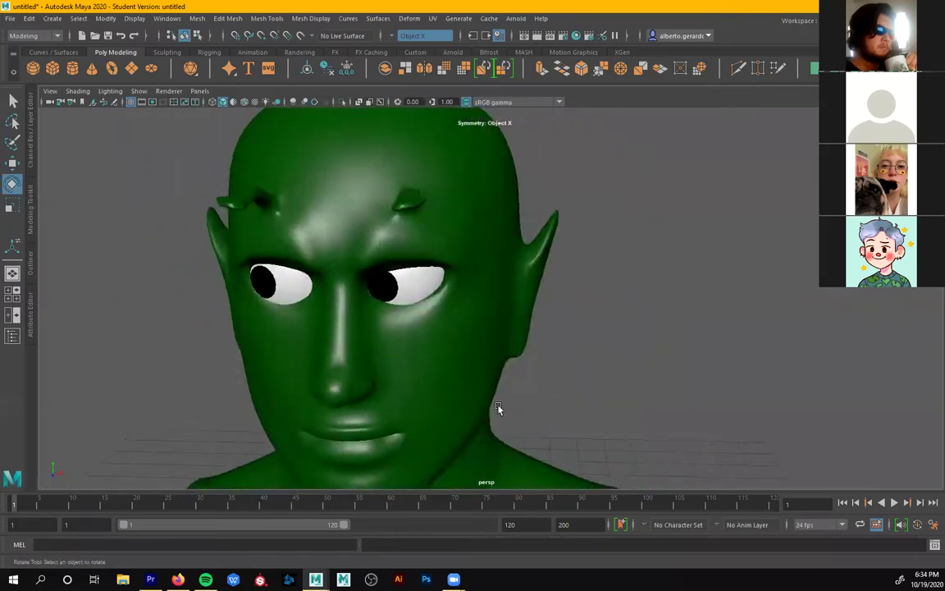
{"action": "right_click_drag", "start_coordinate": [497, 407], "coordinate": [453, 388], "text": "alt"}
{"action": "middle_click_drag", "start_coordinate": [453, 388], "coordinate": [461, 365], "text": "alt"}
{"action": "right_click_drag", "start_coordinate": [393, 360], "coordinate": [435, 405], "text": "alt"}
{"action": "left_click_drag", "start_coordinate": [434, 406], "coordinate": [499, 349], "text": "alt"}
{"action": "right_click_drag", "start_coordinate": [499, 350], "coordinate": [455, 397], "text": "alt"}
{"action": "left_click_drag", "start_coordinate": [455, 396], "coordinate": [405, 295], "text": "alt"}
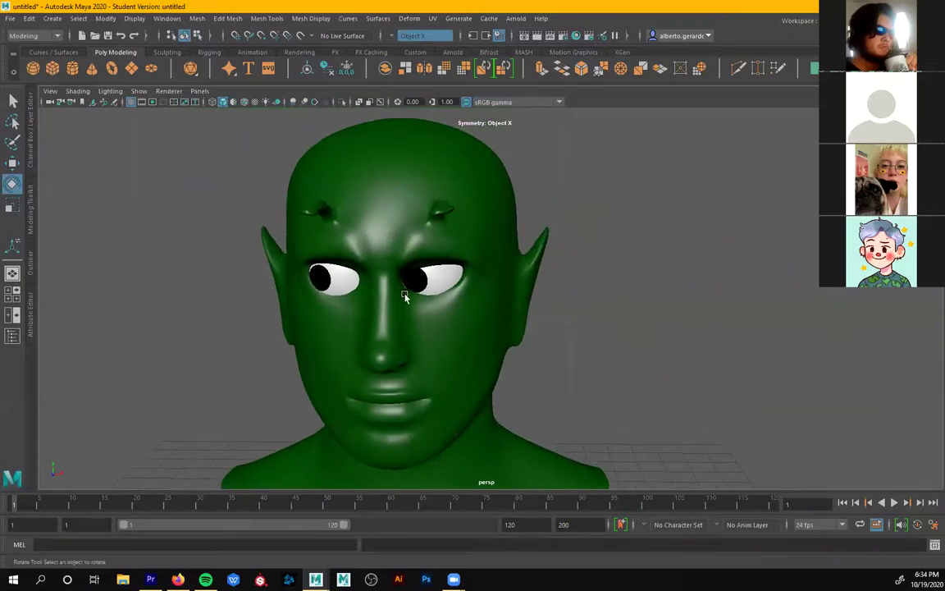
- Select the head mesh and examine its wireframe flow around the eyes, horns, ears and nose
{"action": "left_click", "coordinate": [400, 212]}
{"action": "right_click", "coordinate": [397, 193]}
{"action": "left_click_drag", "start_coordinate": [398, 196], "coordinate": [322, 305], "text": "alt"}
{"action": "right_click_drag", "start_coordinate": [322, 305], "coordinate": [434, 343], "text": "alt"}
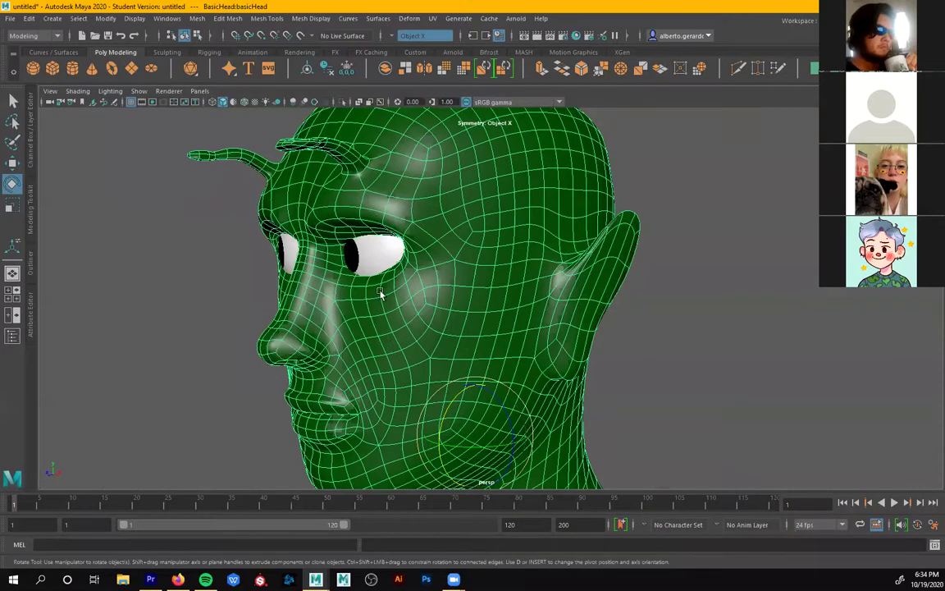
{"action": "left_click_drag", "start_coordinate": [320, 325], "coordinate": [439, 263], "text": "alt"}
{"action": "right_click_drag", "start_coordinate": [437, 232], "coordinate": [491, 262]}
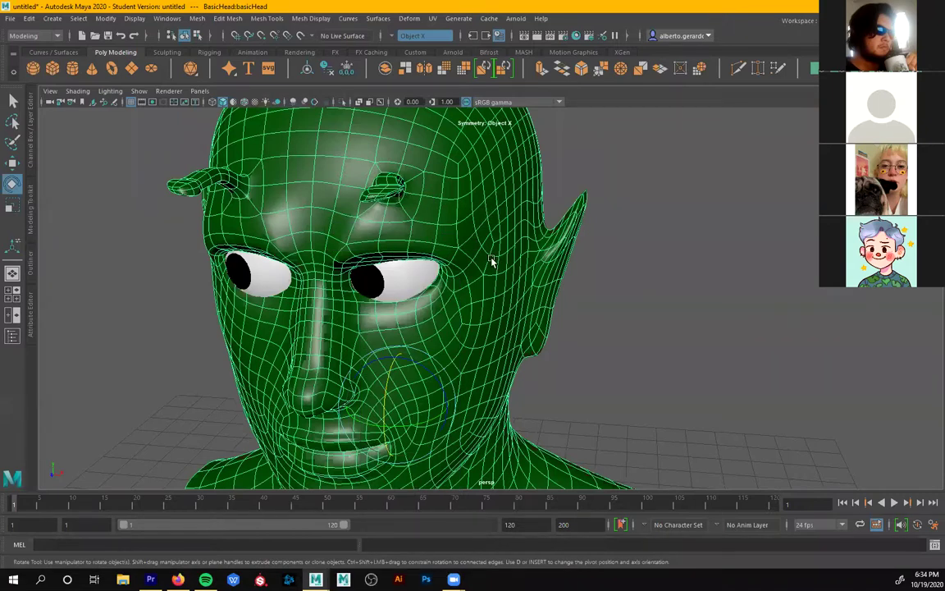
{"action": "middle_click_drag", "start_coordinate": [407, 207], "coordinate": [374, 194], "text": "alt"}
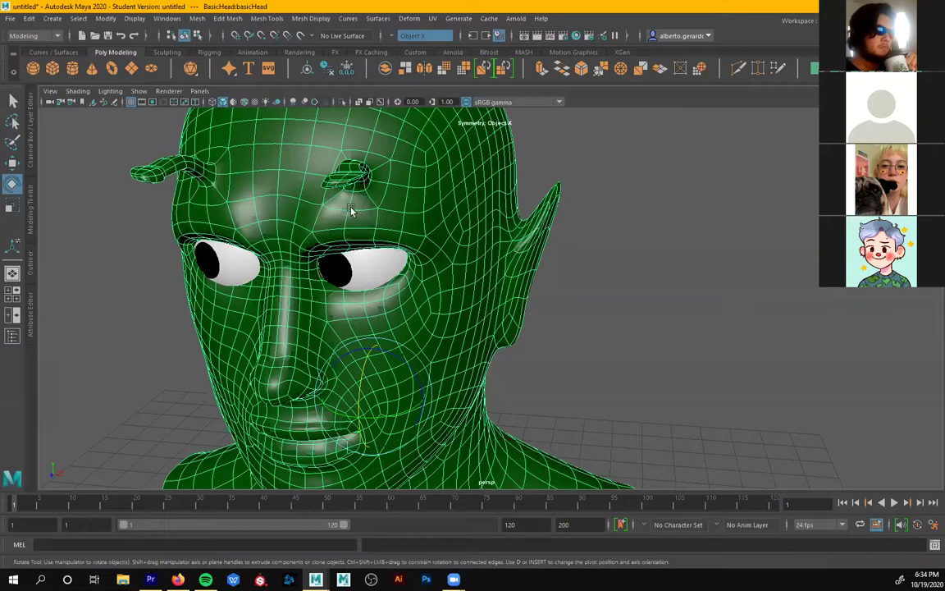
{"action": "right_click_drag", "start_coordinate": [316, 203], "coordinate": [296, 211]}
{"action": "left_click_drag", "start_coordinate": [311, 273], "coordinate": [78, 254], "text": "alt"}
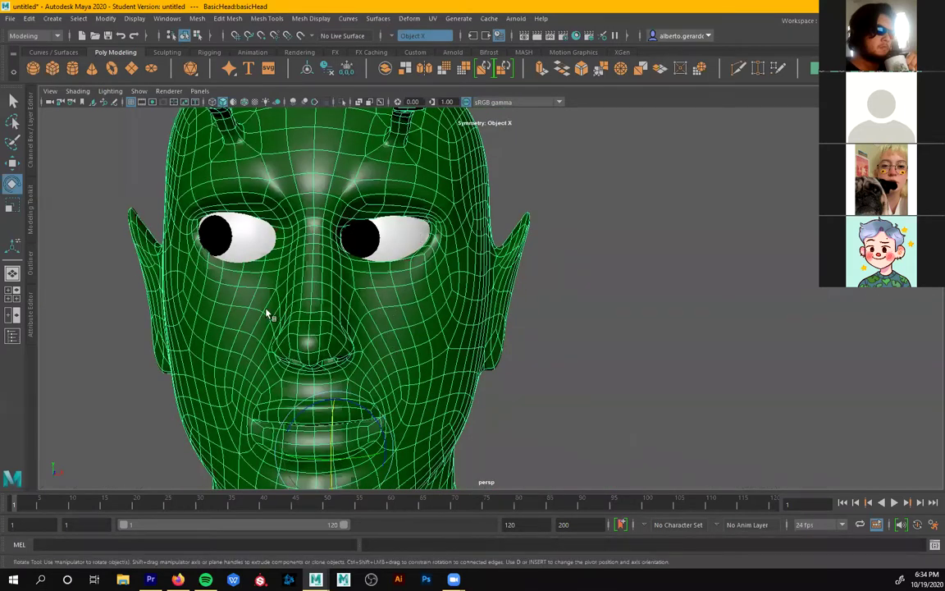
- Select an edge on the bridge of the nose in edge mode and open the Modeling Toolkit
{"action": "right_click_drag", "start_coordinate": [318, 272], "coordinate": [317, 240]}
{"action": "left_click", "coordinate": [308, 269]}
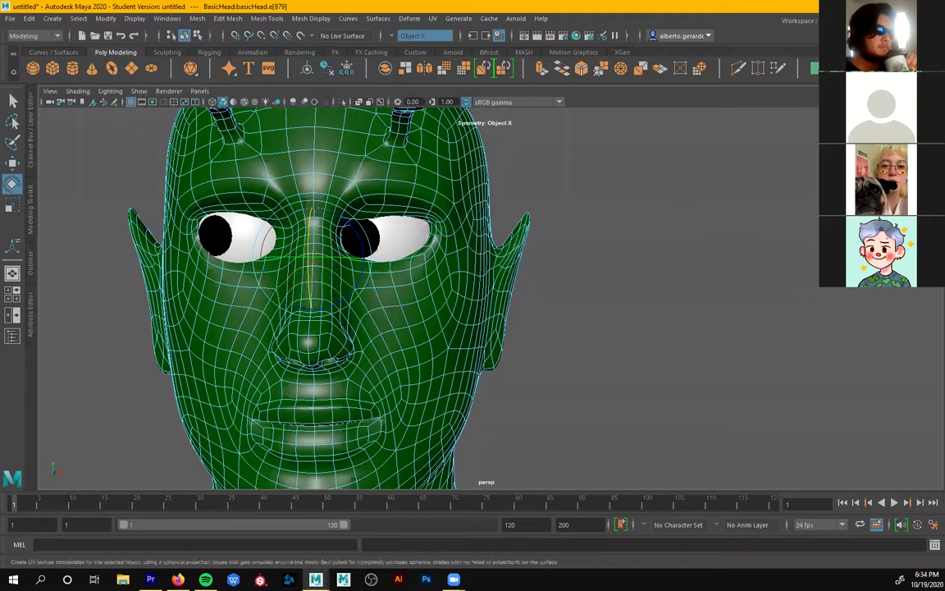
{"action": "left_click", "coordinate": [867, 35]}
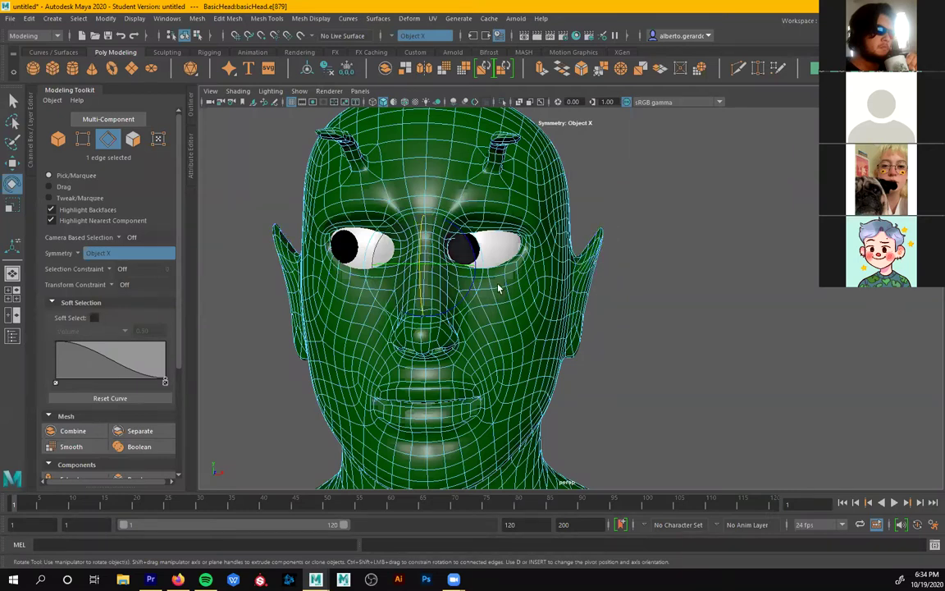
- Select a mirrored pair of faces on the sides of the head with Soft Select on, and close the Modeling Toolkit
{"action": "left_click_drag", "start_coordinate": [459, 264], "coordinate": [525, 243], "text": "alt"}
{"action": "right_click_drag", "start_coordinate": [524, 232], "coordinate": [523, 262]}
{"action": "left_click", "coordinate": [535, 193]}
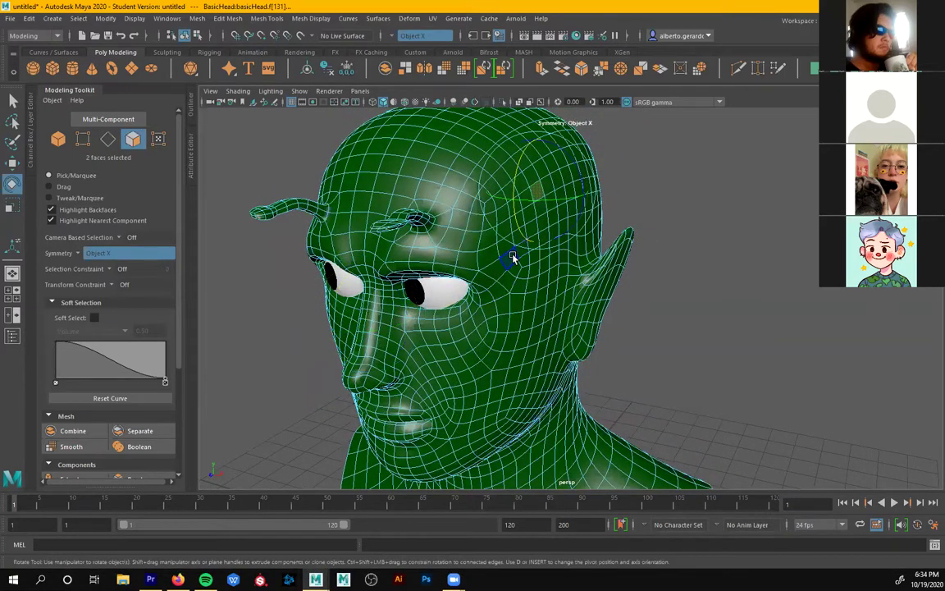
{"action": "left_click_drag", "start_coordinate": [502, 251], "coordinate": [513, 238], "text": "alt"}
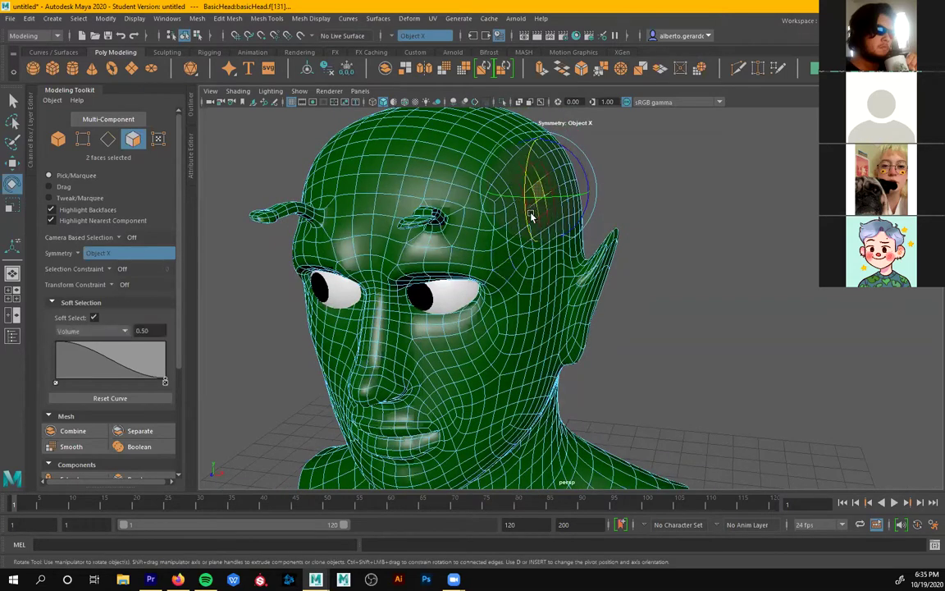
{"action": "left_click_drag", "start_coordinate": [515, 273], "coordinate": [312, 213], "text": "alt"}
{"action": "left_click", "coordinate": [65, 89]}
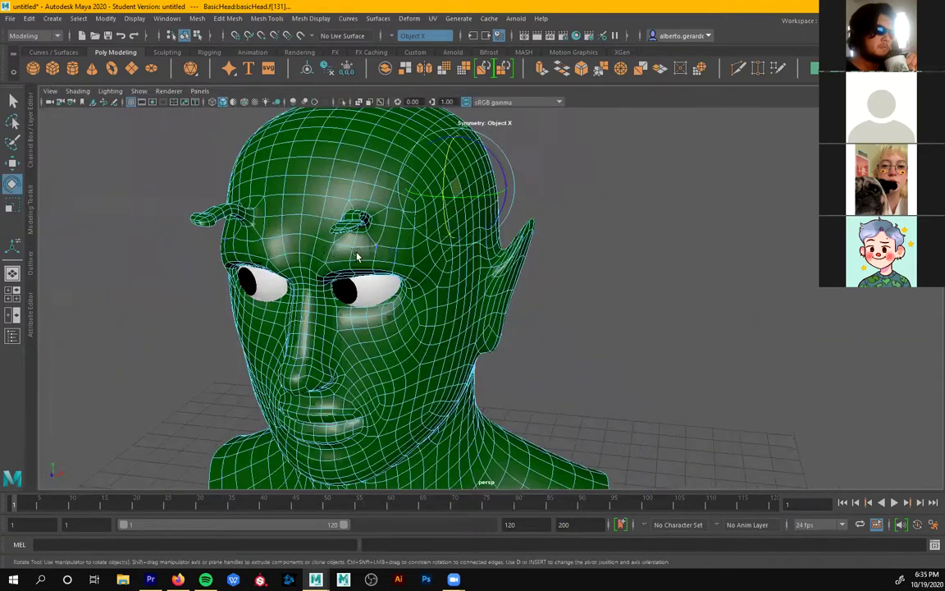
- Return the head to object mode, check the character's left eyeball, and clear the selection
{"action": "left_click_drag", "start_coordinate": [384, 251], "coordinate": [357, 203], "text": "alt"}
{"action": "right_click_drag", "start_coordinate": [355, 202], "coordinate": [395, 188]}
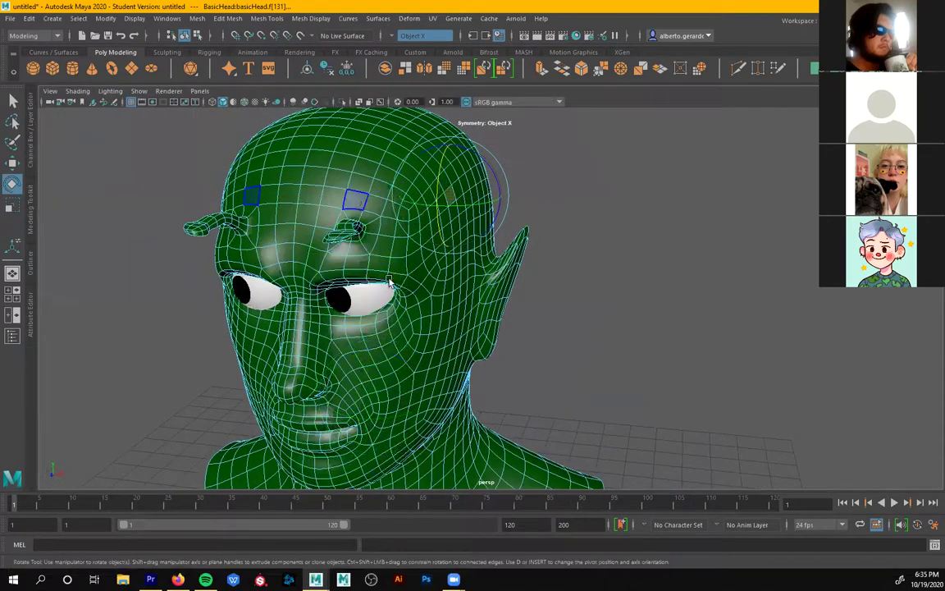
{"action": "left_click", "coordinate": [525, 287]}
{"action": "left_click", "coordinate": [370, 300]}
{"action": "left_click_drag", "start_coordinate": [384, 381], "coordinate": [456, 348], "text": "alt"}
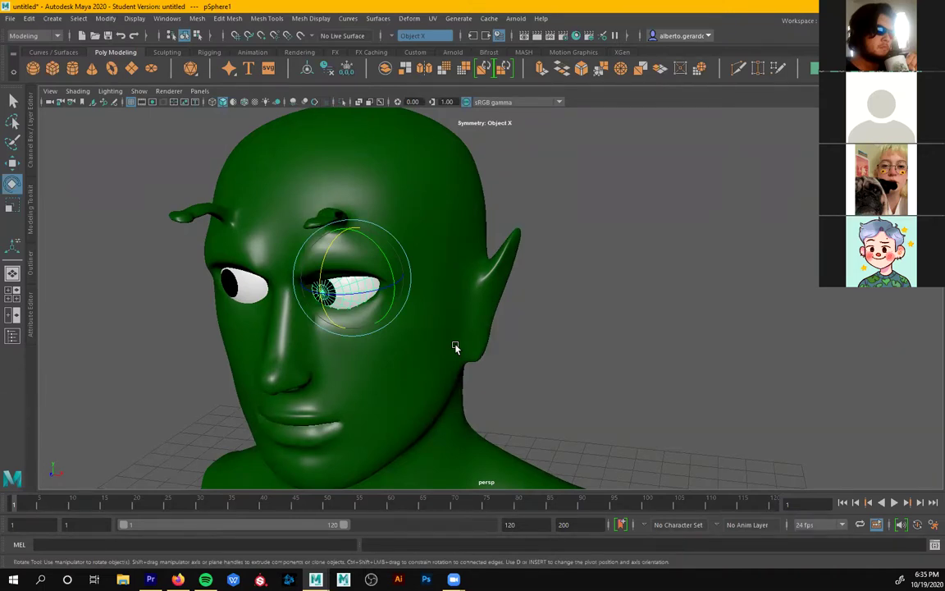
{"action": "left_click_drag", "start_coordinate": [456, 348], "coordinate": [406, 359], "text": "alt"}
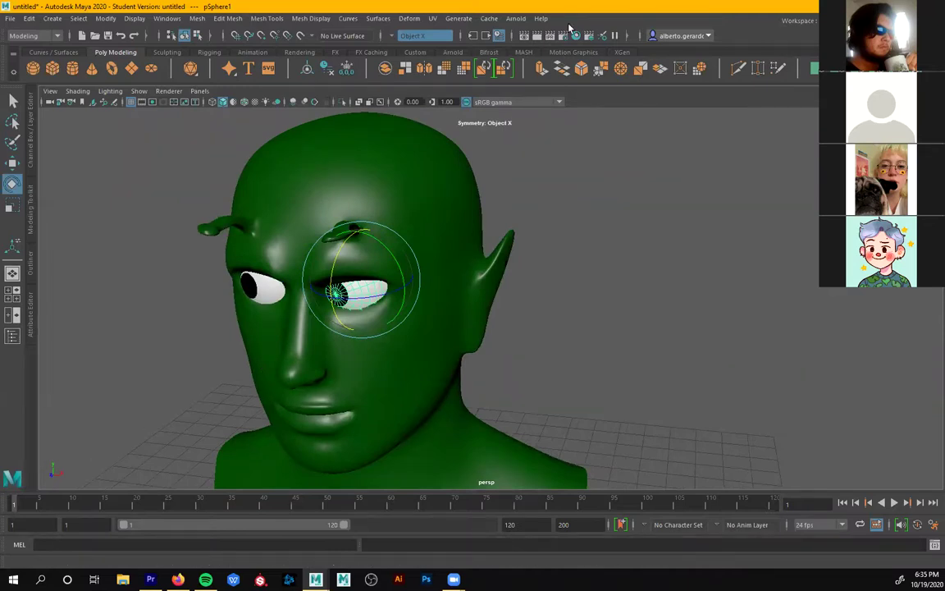
{"action": "left_click", "coordinate": [542, 252]}
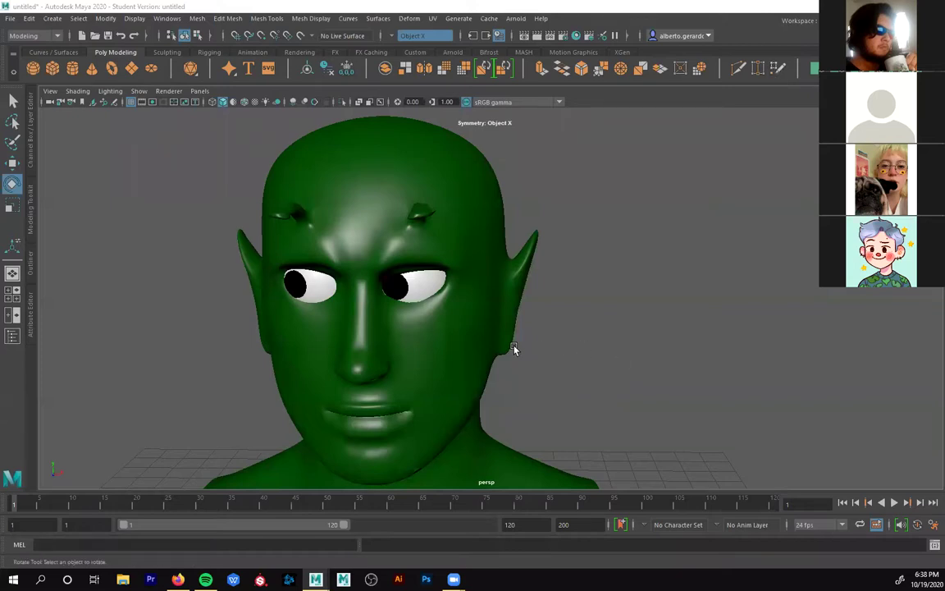
- Examine the smoothed head and bust with its sideways-looking eyes from several angles and distances
{"action": "left_click_drag", "start_coordinate": [527, 350], "coordinate": [510, 308], "text": "alt"}
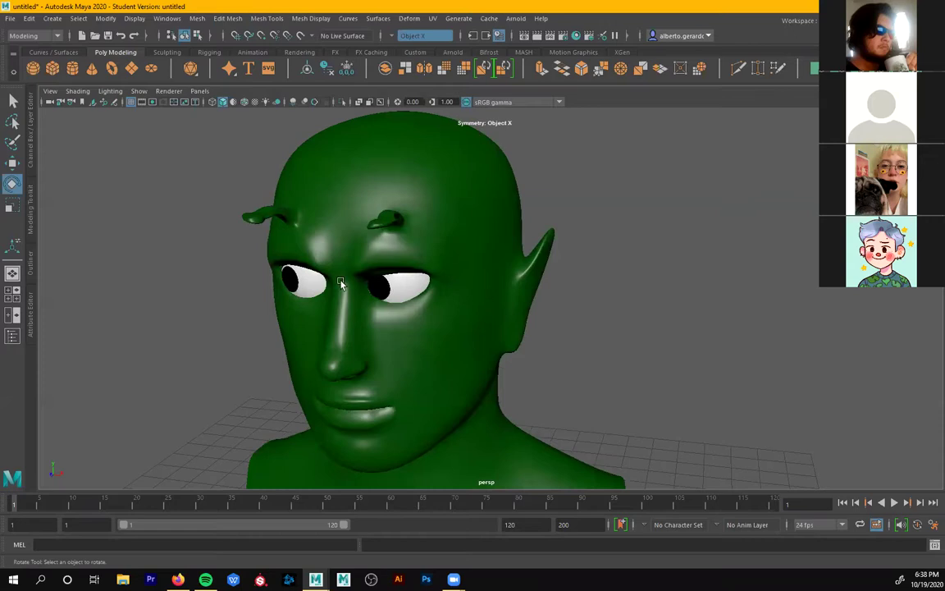
{"action": "left_click_drag", "start_coordinate": [501, 375], "coordinate": [509, 341], "text": "alt"}
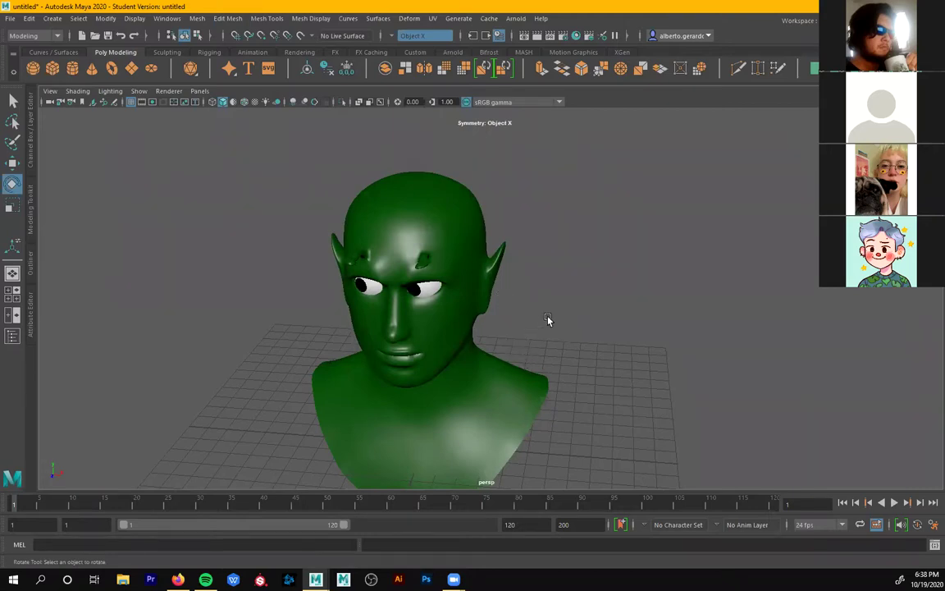
{"action": "right_click_drag", "start_coordinate": [387, 313], "coordinate": [498, 322], "text": "alt"}
{"action": "left_click_drag", "start_coordinate": [465, 307], "coordinate": [549, 359], "text": "alt"}
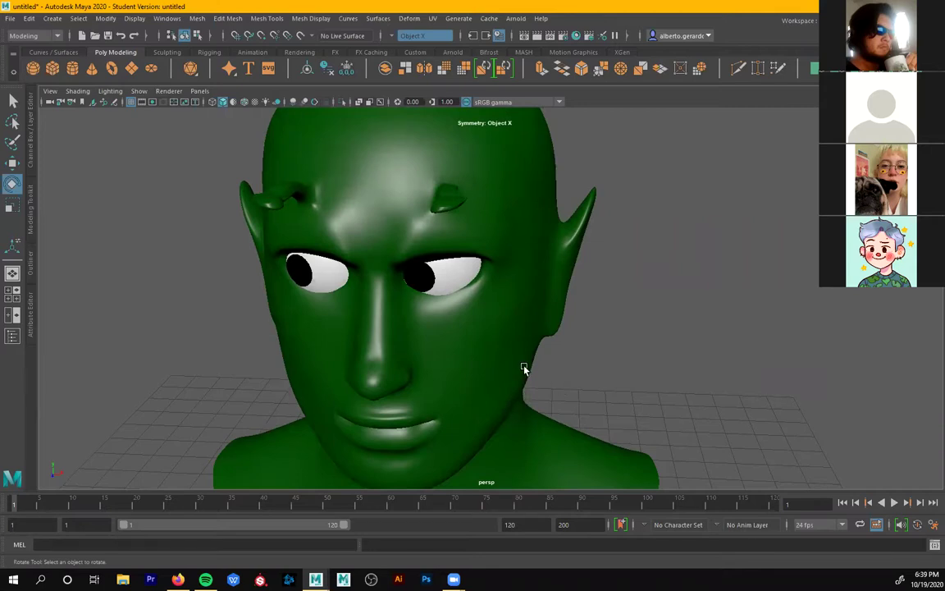
{"action": "middle_click_drag", "start_coordinate": [634, 342], "coordinate": [644, 335], "text": "alt"}
{"action": "right_click_drag", "start_coordinate": [644, 335], "coordinate": [548, 297], "text": "alt"}
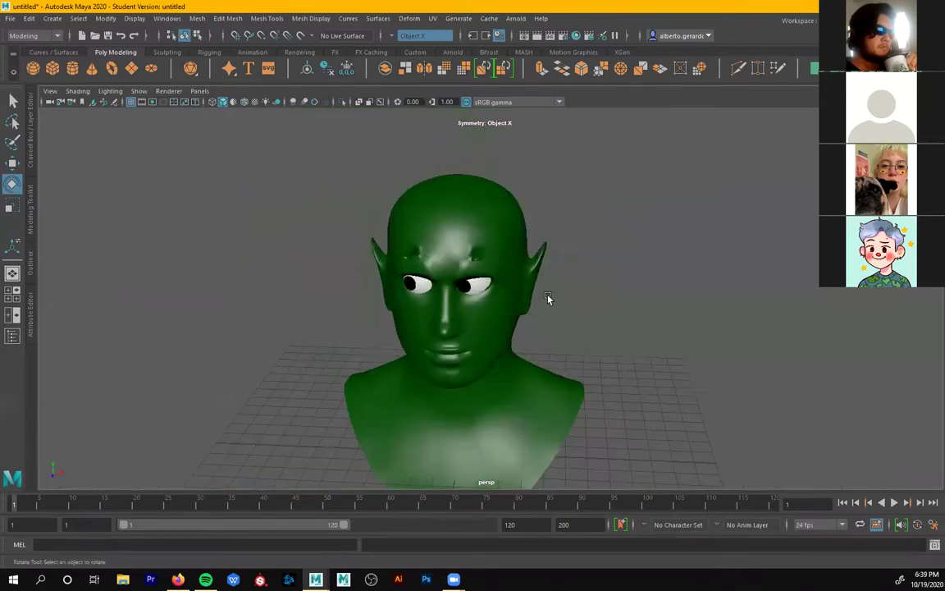
{"action": "middle_click_drag", "start_coordinate": [548, 298], "coordinate": [520, 272], "text": "alt"}
{"action": "left_click_drag", "start_coordinate": [575, 302], "coordinate": [489, 306], "text": "alt"}
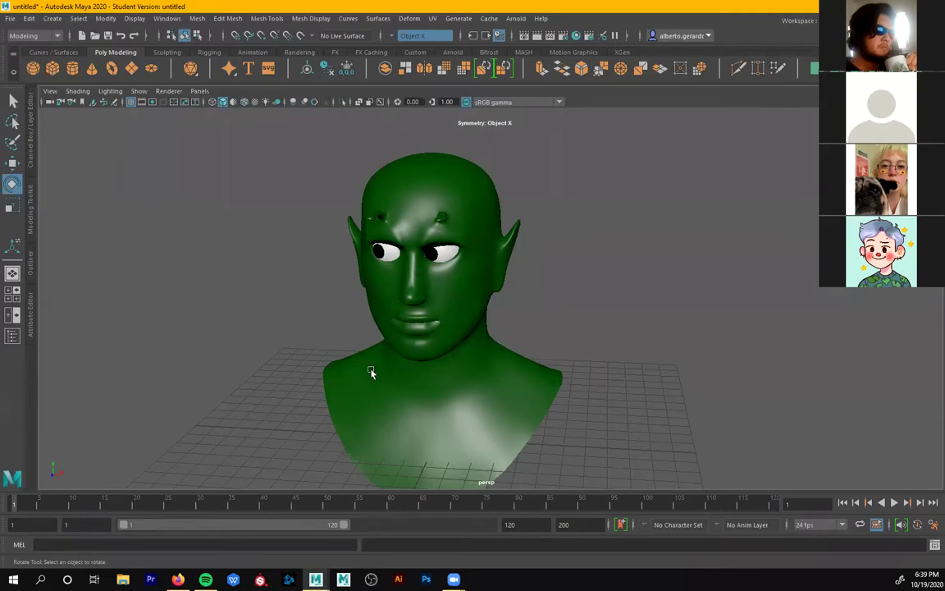
{"action": "left_click_drag", "start_coordinate": [428, 377], "coordinate": [458, 357], "text": "alt"}
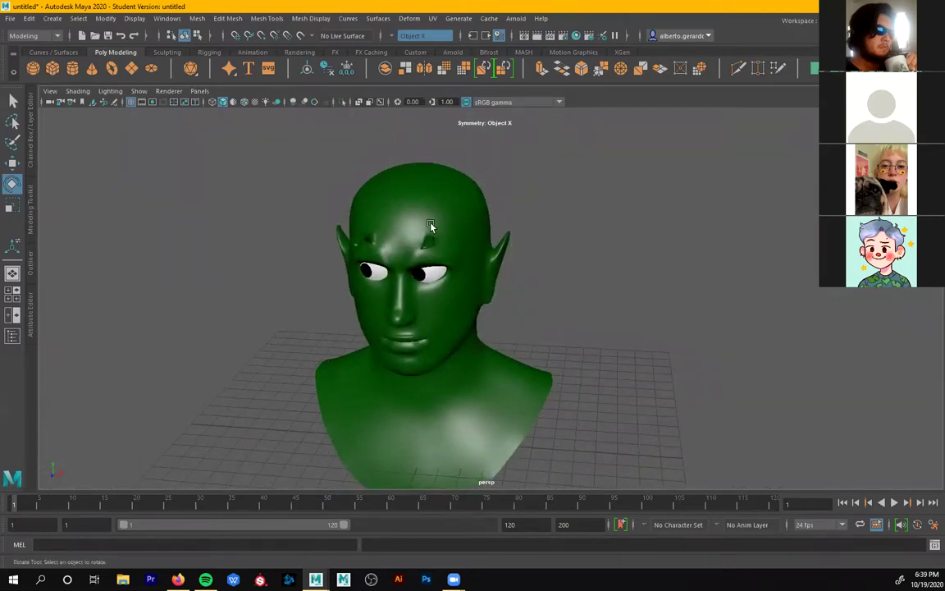
- Select the head and both eyeballs together and hide them
{"action": "left_click", "coordinate": [387, 201]}
{"action": "left_click", "coordinate": [562, 178]}
{"action": "left_click_drag", "start_coordinate": [548, 138], "coordinate": [312, 448]}
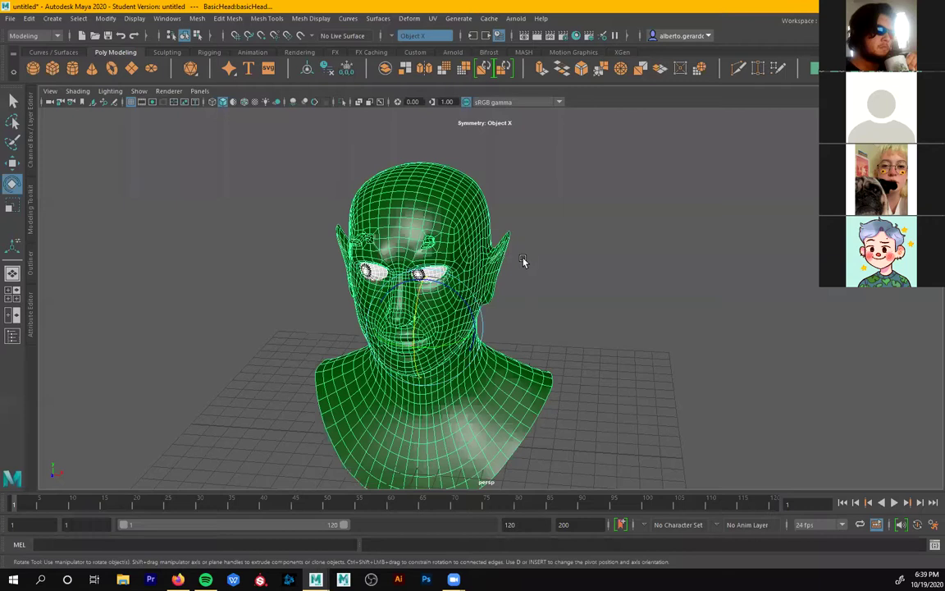
{"action": "left_click_drag", "start_coordinate": [499, 301], "coordinate": [535, 268], "text": "alt"}
{"action": "left_click_drag", "start_coordinate": [535, 164], "coordinate": [302, 416]}
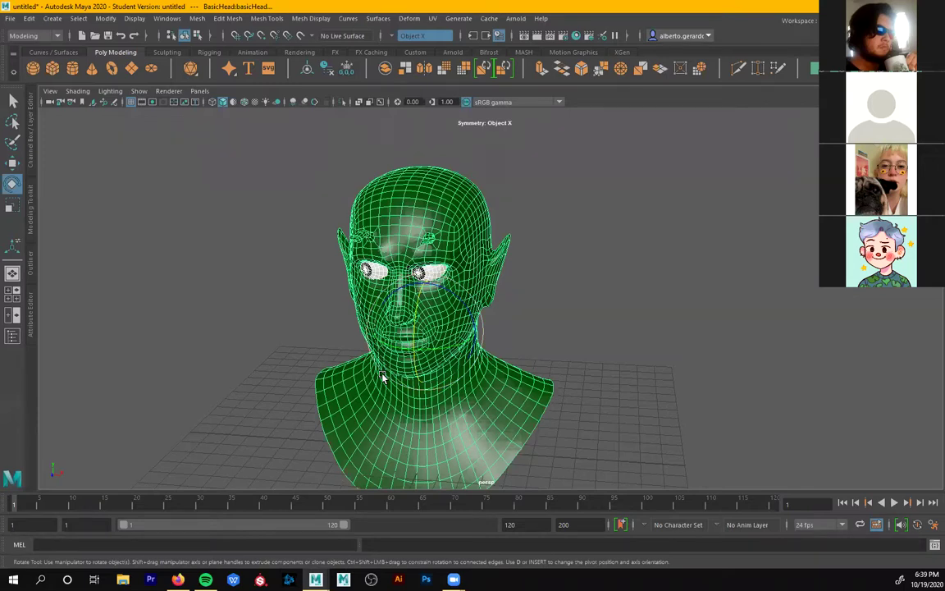
{"action": "key", "text": "ctrl+h"}
{"action": "left_click", "coordinate": [359, 396]}
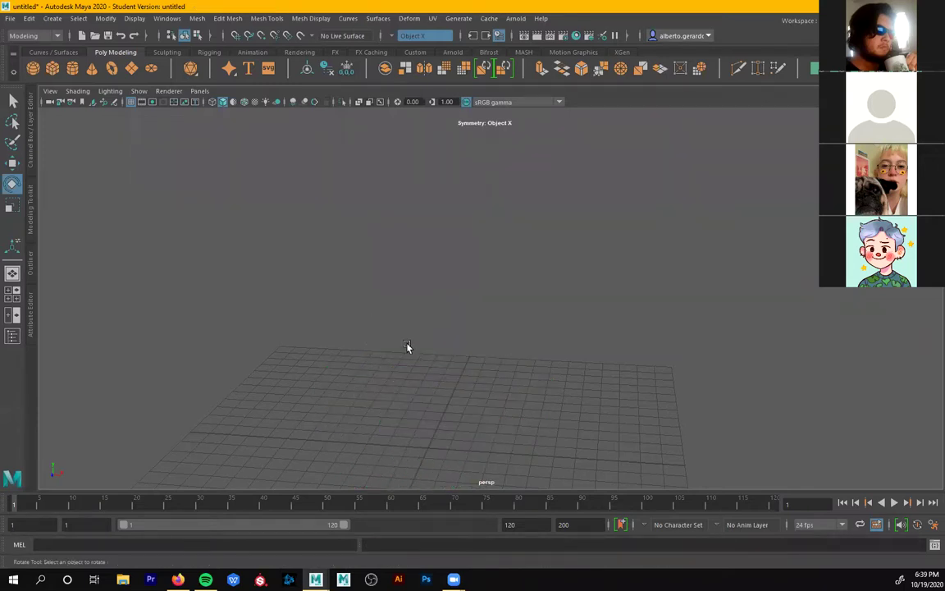
- Open the Outliner and make the hidden BasicHead, pSphere1 and pSphere2 objects visible again
{"action": "left_click", "coordinate": [33, 267]}
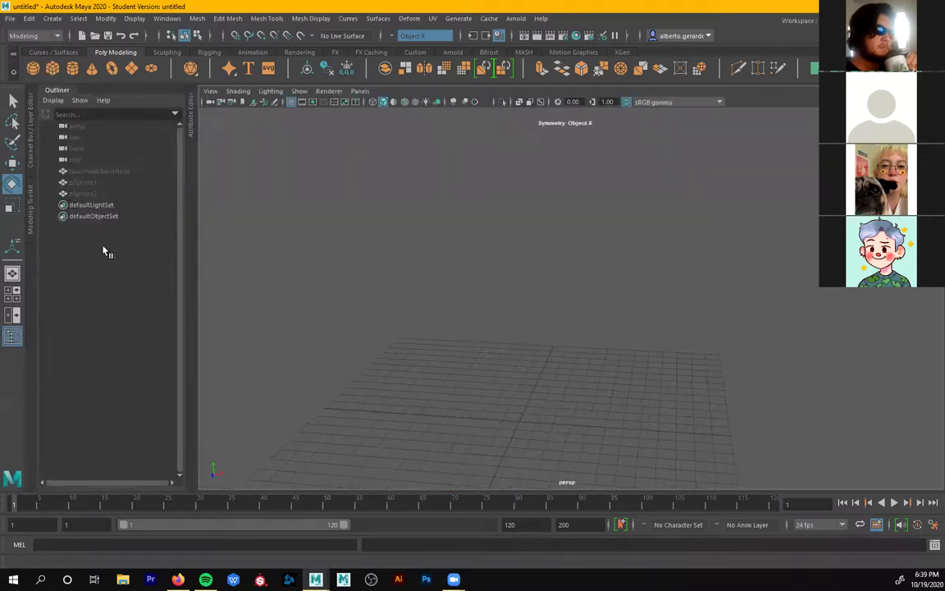
{"action": "left_click", "coordinate": [102, 170]}
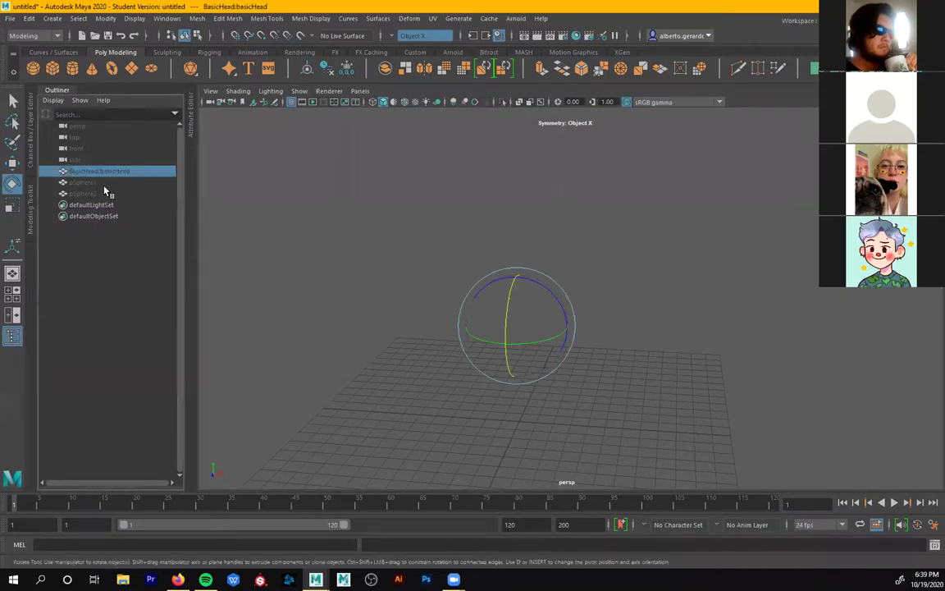
{"action": "key", "text": "h"}
{"action": "left_click", "coordinate": [92, 183]}
{"action": "key", "text": "h"}
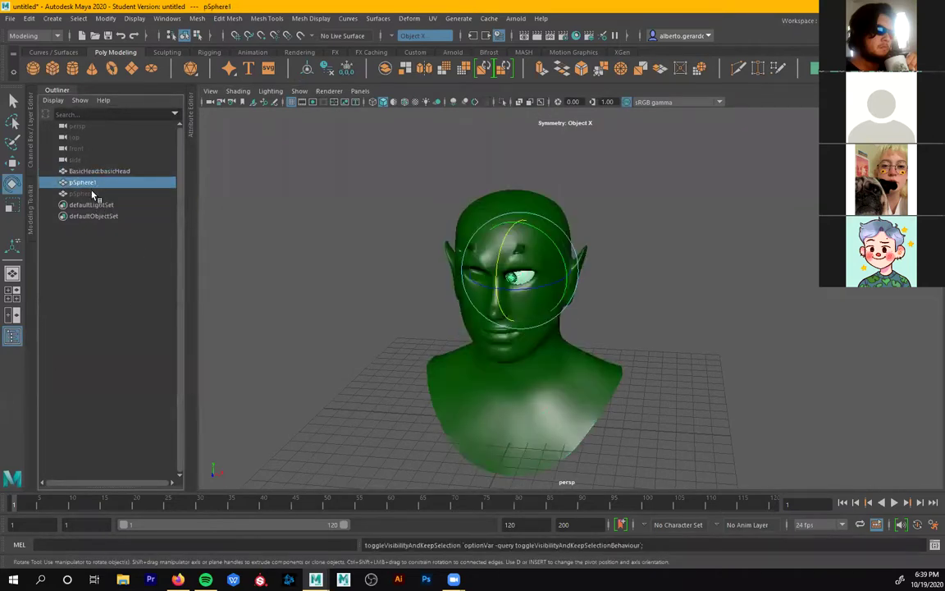
{"action": "left_click", "coordinate": [93, 193]}
{"action": "key", "text": "h"}
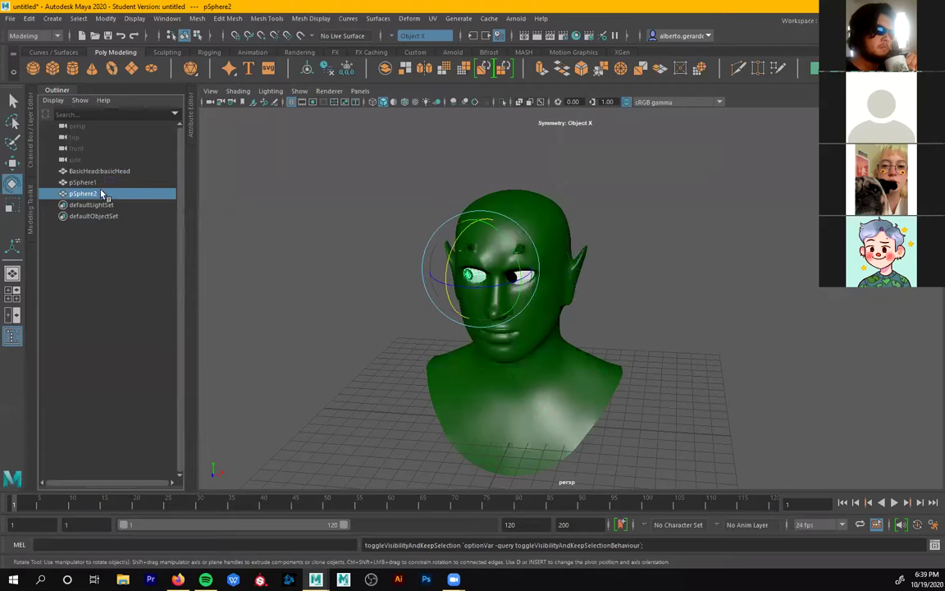
- Rename the head mesh as SrPicoro in the Outliner
{"action": "double_click", "coordinate": [108, 170]}
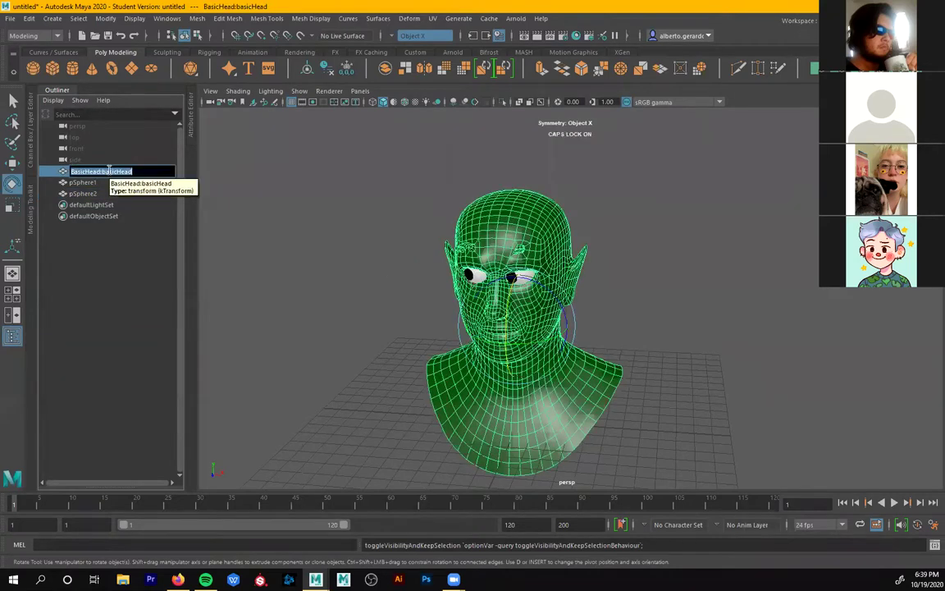
{"action": "type", "text": "Pid"}
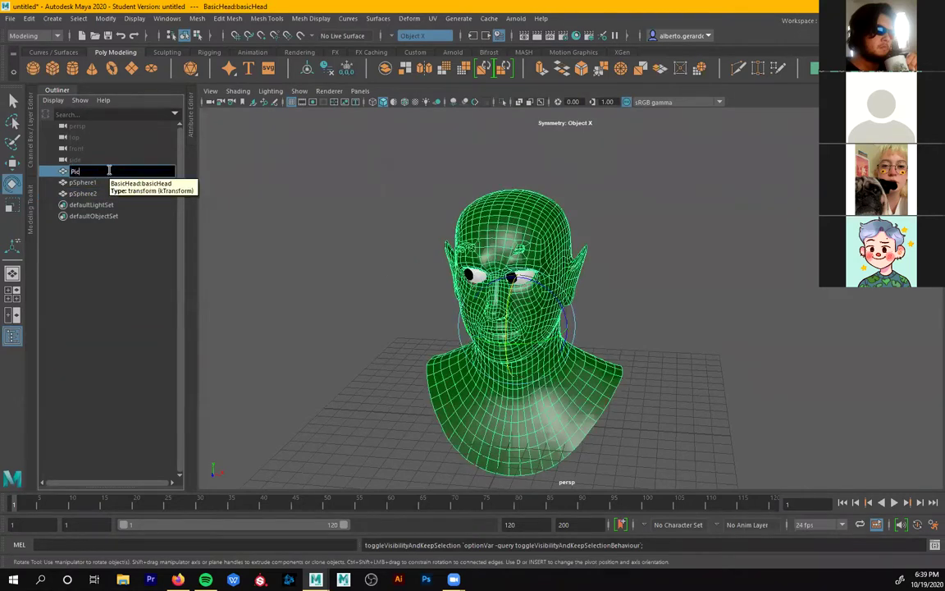
{"action": "type", "text": "srPicoro"}
{"action": "key", "text": "Return"}
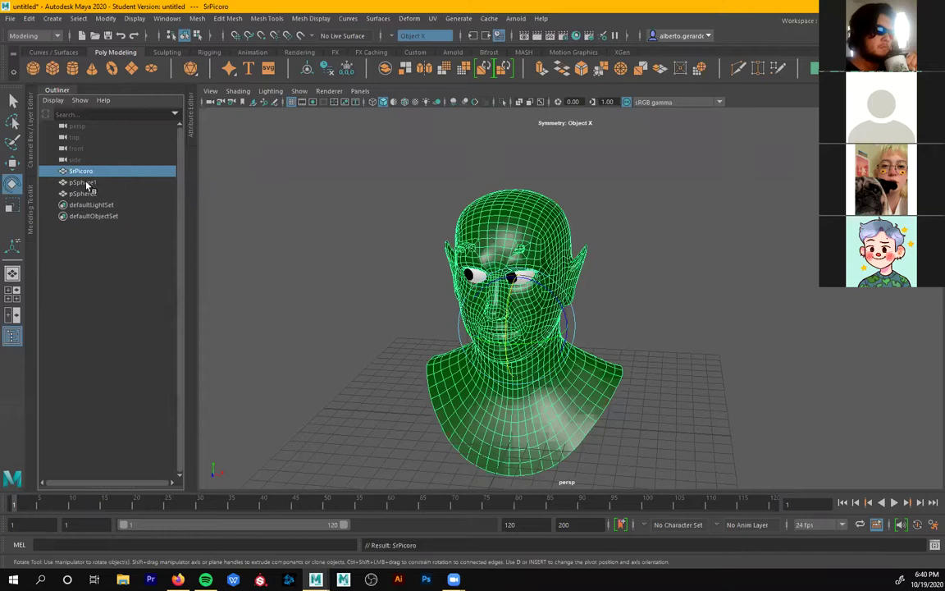
- Rename pSphere1 as ojoD and pSphere2 as ojoI, and close the Outliner
{"action": "double_click", "coordinate": [83, 182]}
{"action": "type", "text": "ojoD"}
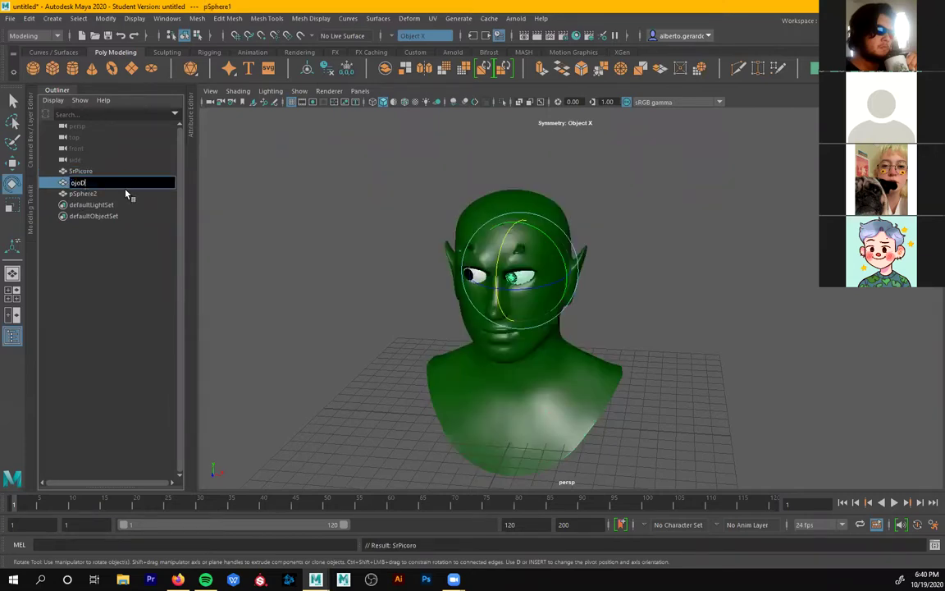
{"action": "left_click", "coordinate": [91, 194]}
{"action": "double_click", "coordinate": [89, 193]}
{"action": "type", "text": "ojoI"}
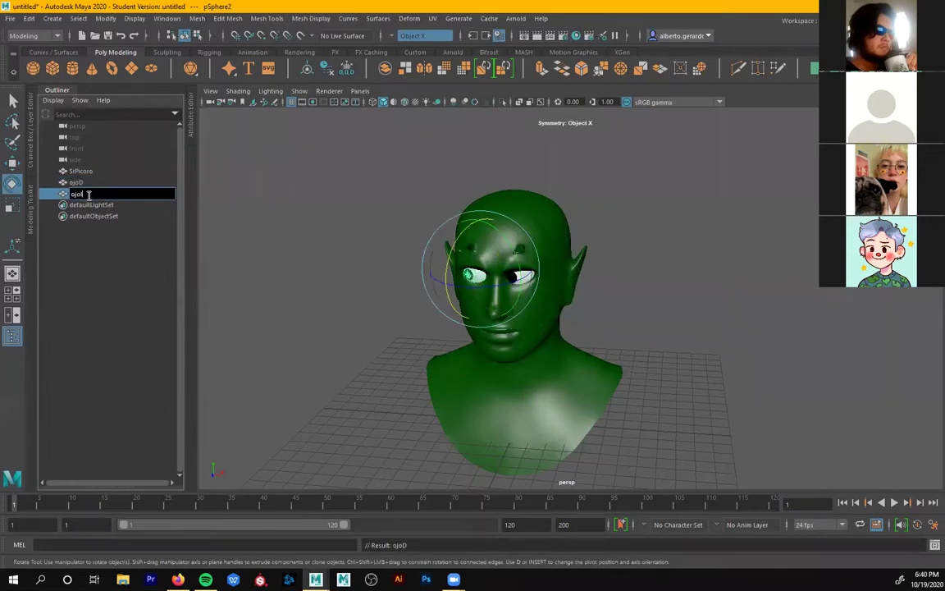
{"action": "left_click", "coordinate": [131, 318]}
{"action": "double_click", "coordinate": [57, 91]}
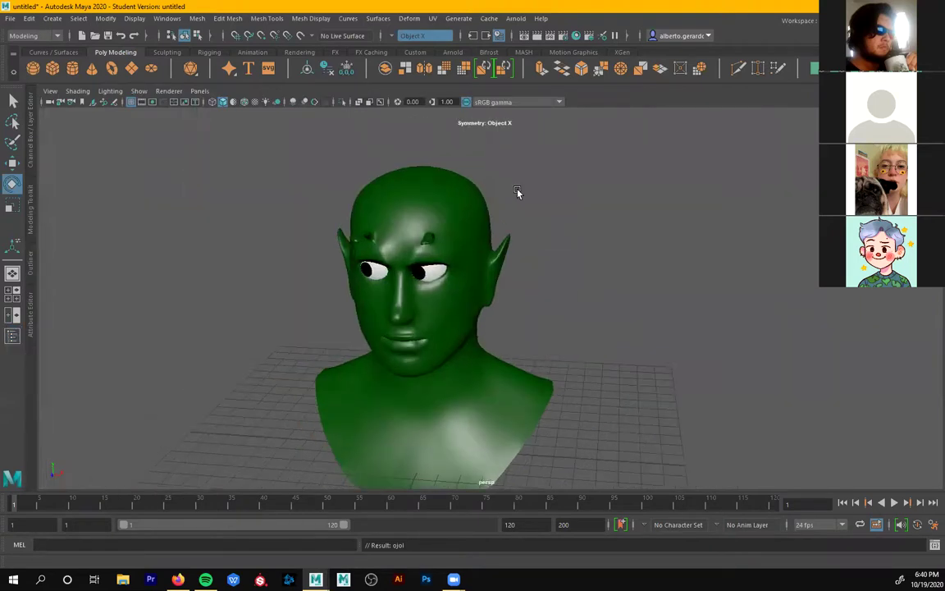
- Hide the renamed head and both eyes so that only the empty grid is left
{"action": "left_click_drag", "start_coordinate": [518, 194], "coordinate": [397, 399]}
{"action": "key", "text": "h"}
{"action": "left_click", "coordinate": [547, 321]}
{"action": "left_click_drag", "start_coordinate": [431, 310], "coordinate": [478, 322], "text": "alt"}
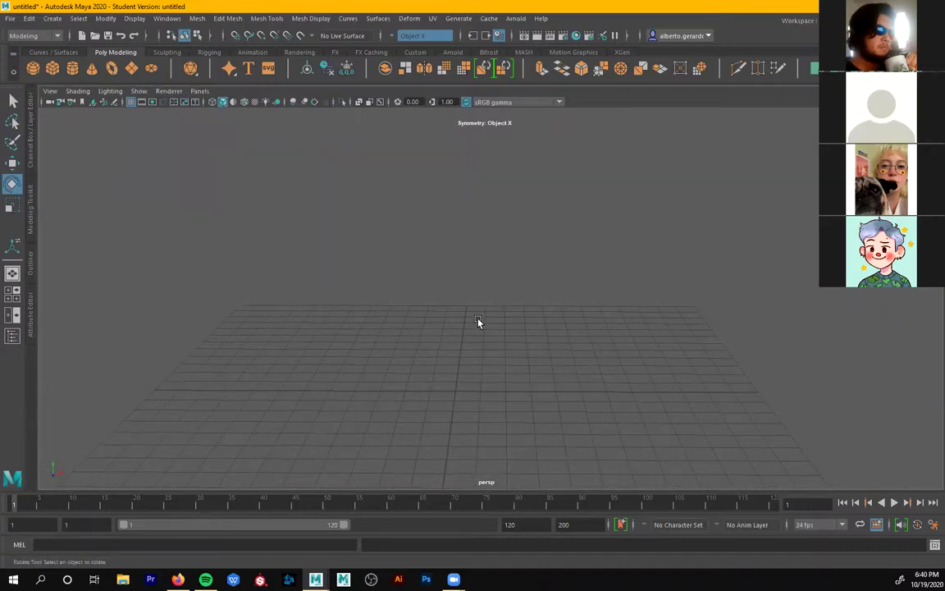
- Create a polygon cylinder at the grid's origin and display its Channel Box
{"action": "left_click", "coordinate": [71, 67]}
{"action": "right_click_drag", "start_coordinate": [442, 371], "coordinate": [808, 414], "text": "alt"}
{"action": "middle_click_drag", "start_coordinate": [554, 265], "coordinate": [603, 146], "text": "alt"}
{"action": "left_click_drag", "start_coordinate": [498, 341], "coordinate": [475, 347], "text": "alt"}
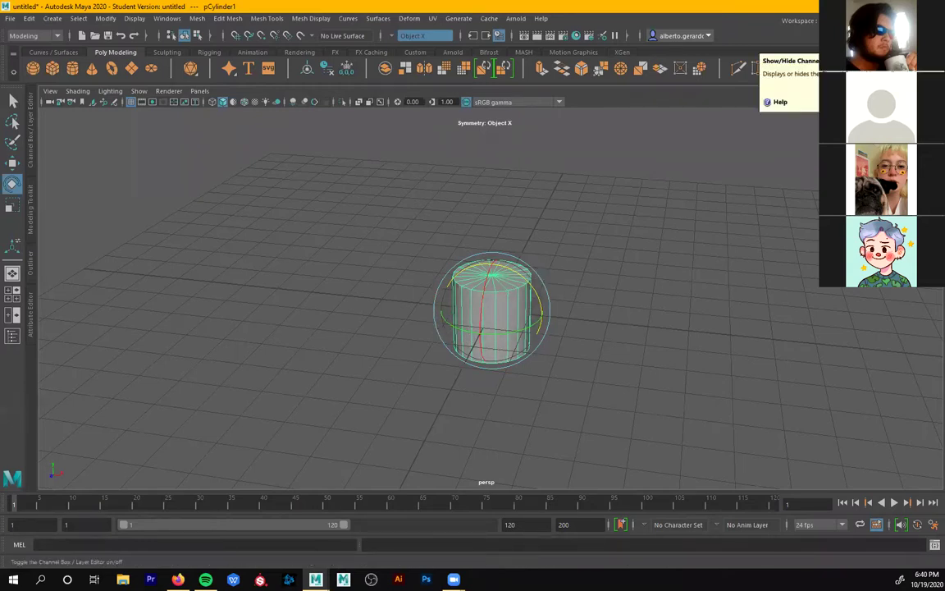
{"action": "left_click", "coordinate": [814, 37]}
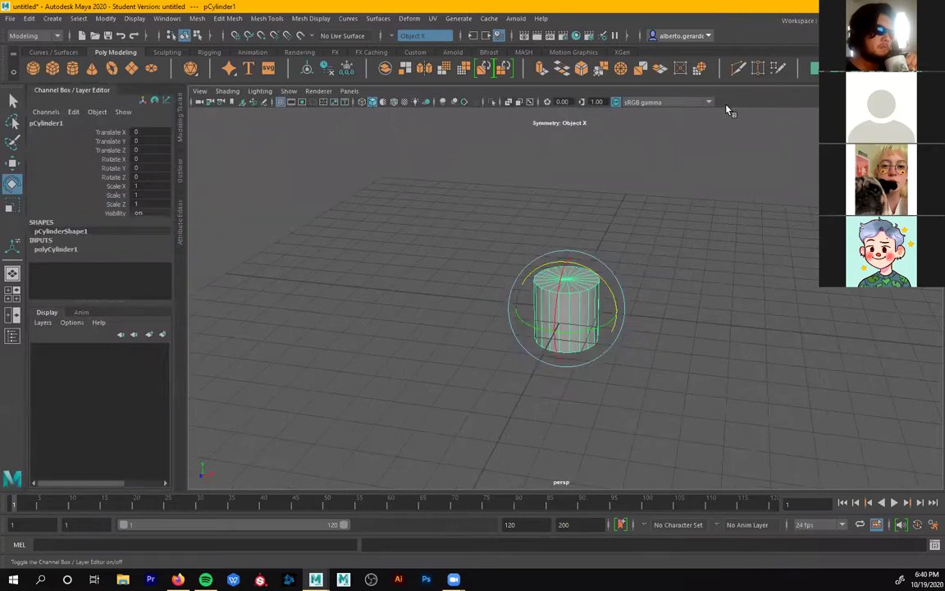
- Set the cylinder's Subdivisions Axis to 8 and close the Channel Box
{"action": "left_click", "coordinate": [63, 250]}
{"action": "double_click", "coordinate": [136, 276]}
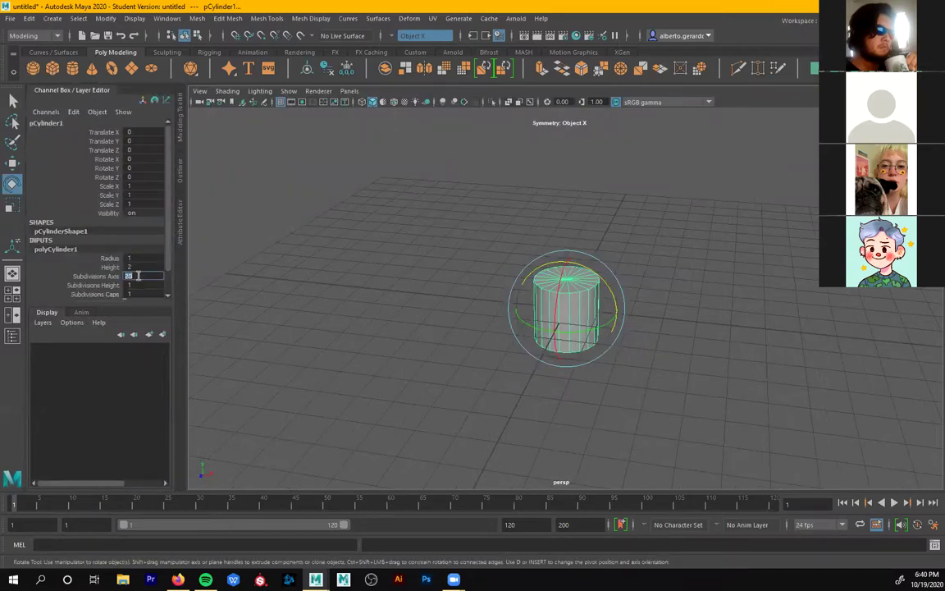
{"action": "type", "text": "8"}
{"action": "key", "text": "Return"}
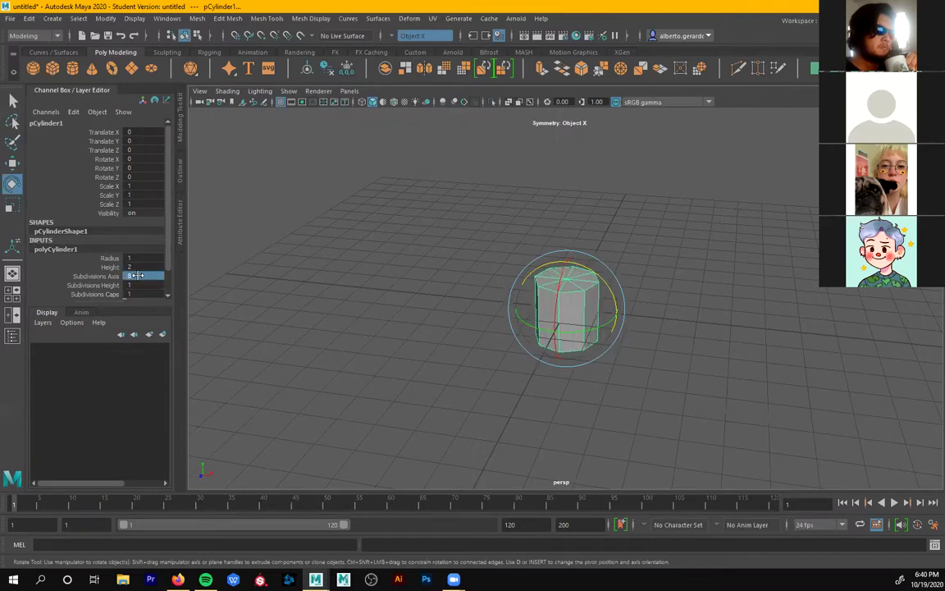
{"action": "left_click_drag", "start_coordinate": [671, 334], "coordinate": [198, 264], "text": "alt"}
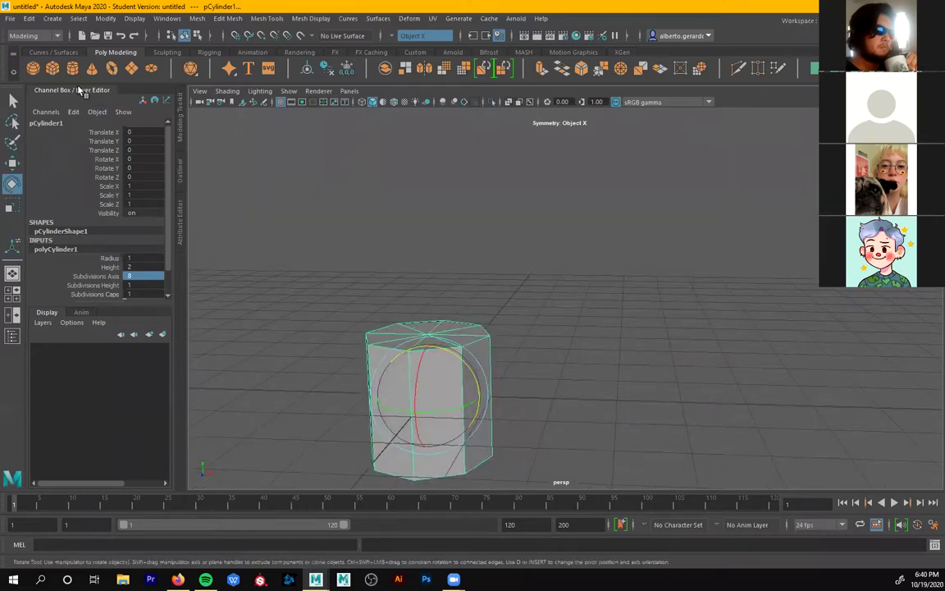
{"action": "left_click", "coordinate": [79, 89]}
- Switch the cylinder to face selection and turn symmetry off
{"action": "left_click_drag", "start_coordinate": [302, 340], "coordinate": [344, 322], "text": "alt"}
{"action": "right_click_drag", "start_coordinate": [344, 322], "coordinate": [338, 301]}
{"action": "left_click_drag", "start_coordinate": [390, 386], "coordinate": [413, 275], "text": "alt"}
{"action": "left_click", "coordinate": [380, 266]}
{"action": "right_click_drag", "start_coordinate": [380, 267], "coordinate": [432, 251]}
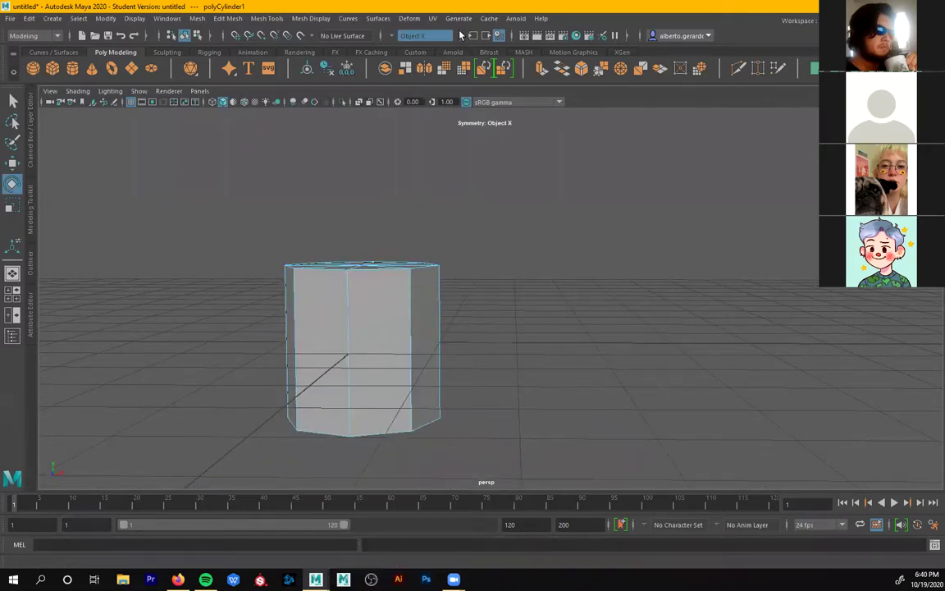
{"action": "left_click", "coordinate": [393, 36]}
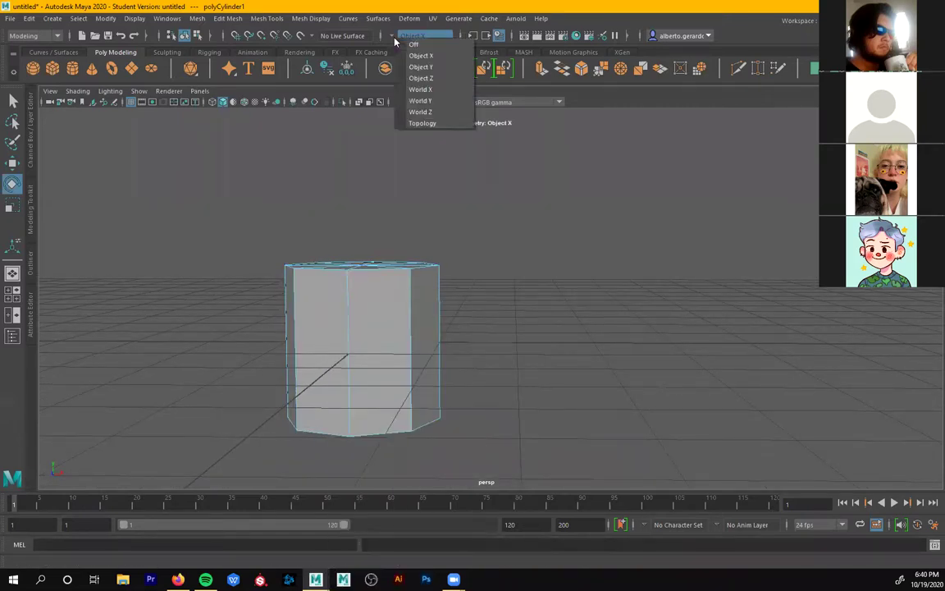
{"action": "left_click", "coordinate": [412, 43]}
- Delete the cylinder's top and bottom cap faces
{"action": "left_click_drag", "start_coordinate": [376, 256], "coordinate": [409, 313], "text": "alt"}
{"action": "left_click_drag", "start_coordinate": [296, 302], "coordinate": [259, 312]}
{"action": "left_click", "coordinate": [195, 333]}
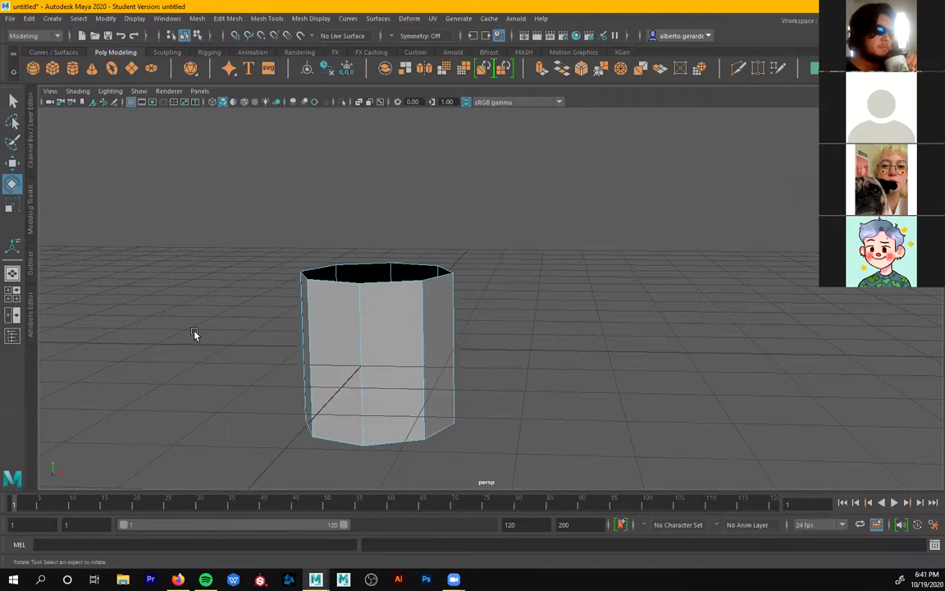
{"action": "left_click_drag", "start_coordinate": [519, 344], "coordinate": [253, 331]}
{"action": "left_click_drag", "start_coordinate": [353, 325], "coordinate": [458, 249], "text": "alt"}
{"action": "key", "text": "f"}
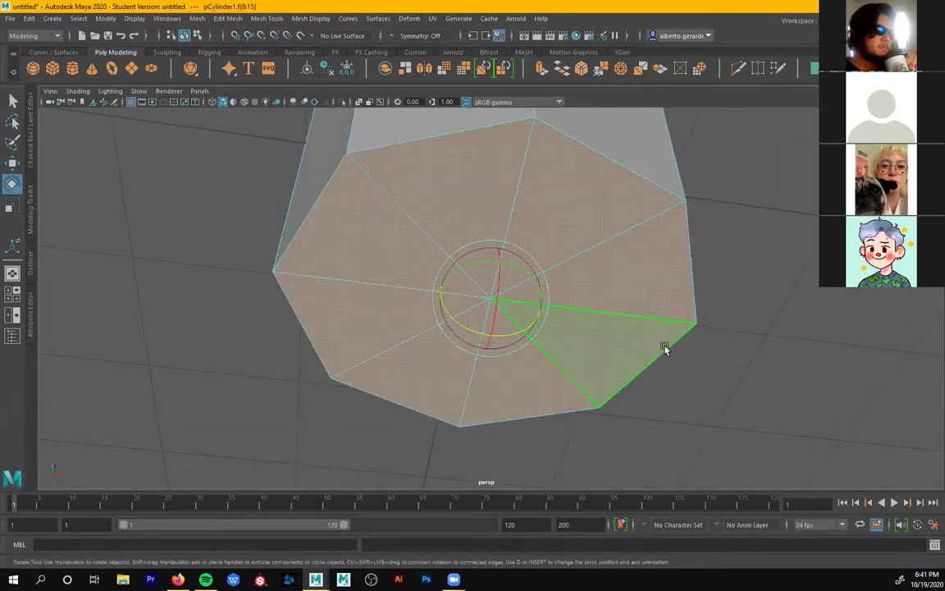
{"action": "key", "text": "Delete"}
{"action": "right_click_drag", "start_coordinate": [666, 333], "coordinate": [592, 321], "text": "alt"}
{"action": "left_click_drag", "start_coordinate": [592, 320], "coordinate": [571, 337], "text": "alt"}
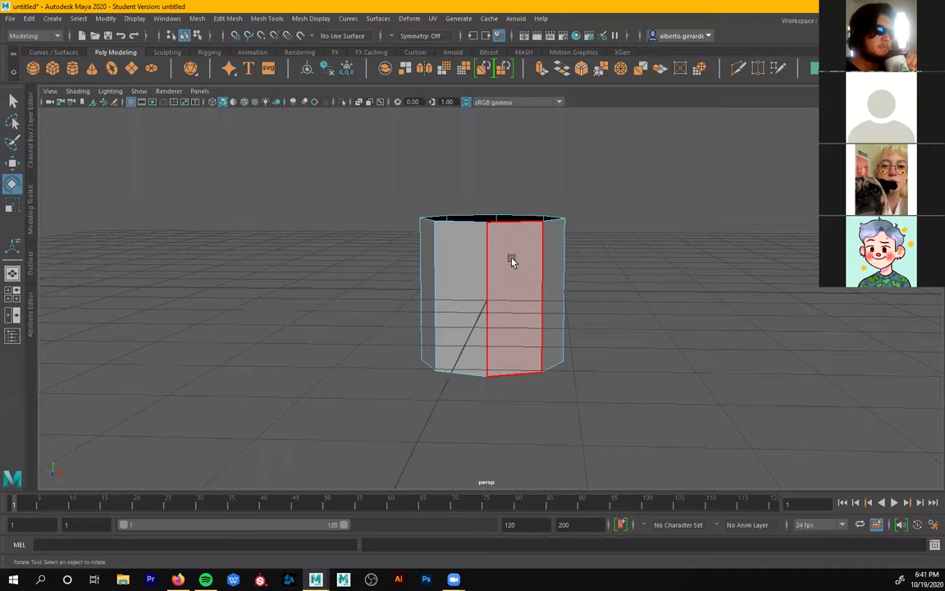
- Stretch the cylinder's side faces vertically in the front view
{"action": "key", "text": "space"}
{"action": "key", "text": "space"}
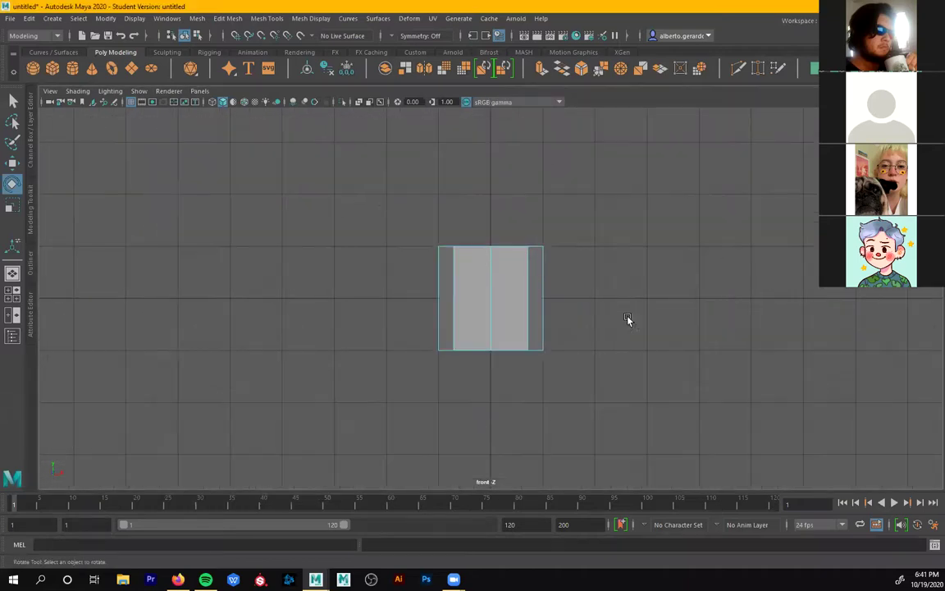
{"action": "scroll", "coordinate": [405, 343], "scroll_direction": "down", "scroll_amount": 5}
{"action": "left_click", "coordinate": [466, 343]}
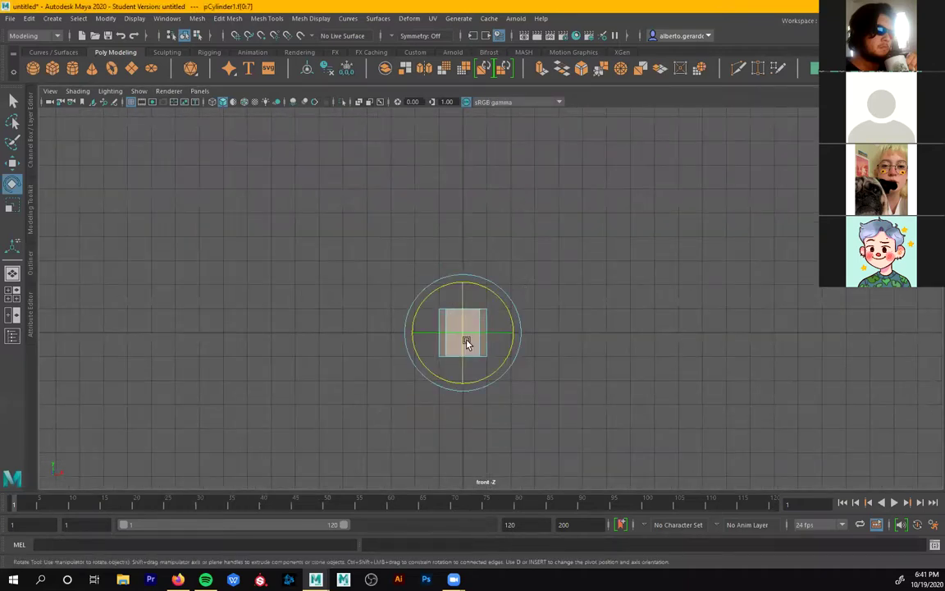
{"action": "key", "text": "r"}
{"action": "left_click_drag", "start_coordinate": [461, 277], "coordinate": [497, 176]}
{"action": "middle_click_drag", "start_coordinate": [479, 282], "coordinate": [427, 292], "text": "alt"}
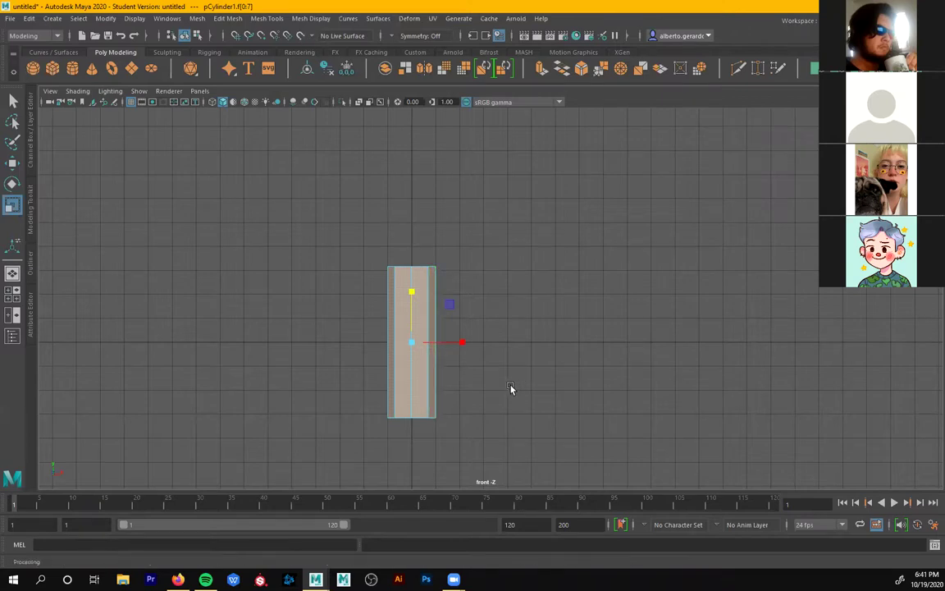
- Undo the vertical stretch and the deletion of both cap faces
{"action": "key", "text": "space"}
{"action": "key", "text": "space"}
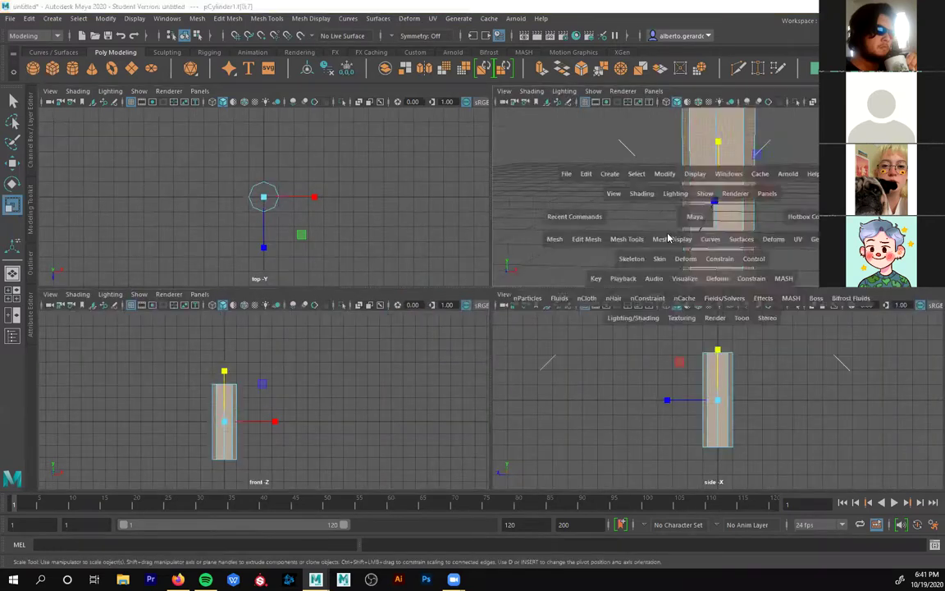
{"action": "key", "text": "ctrl+z"}
{"action": "key", "text": "ctrl+z"}
{"action": "key", "text": "ctrl+z"}
{"action": "key", "text": "ctrl+z"}
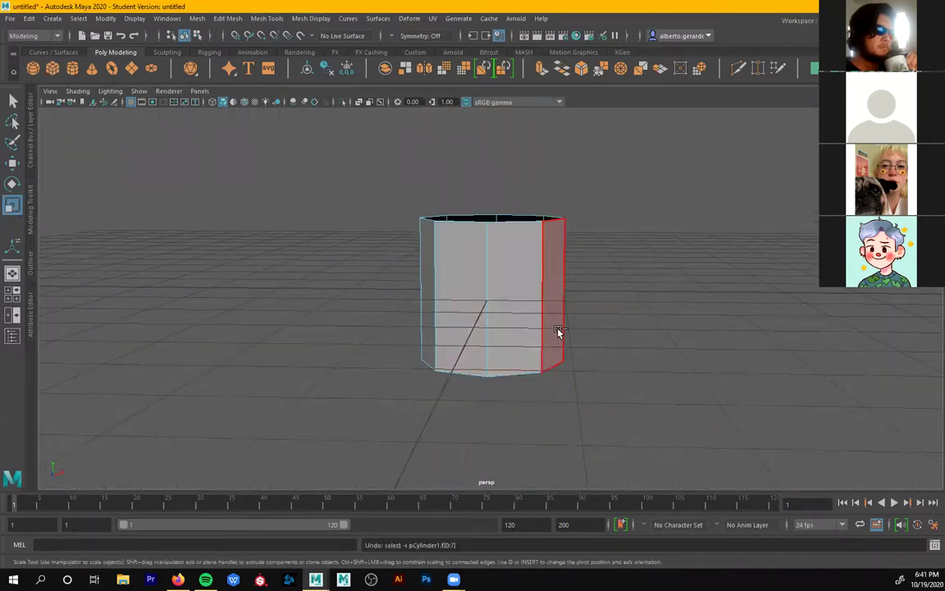
{"action": "key", "text": "ctrl+z"}
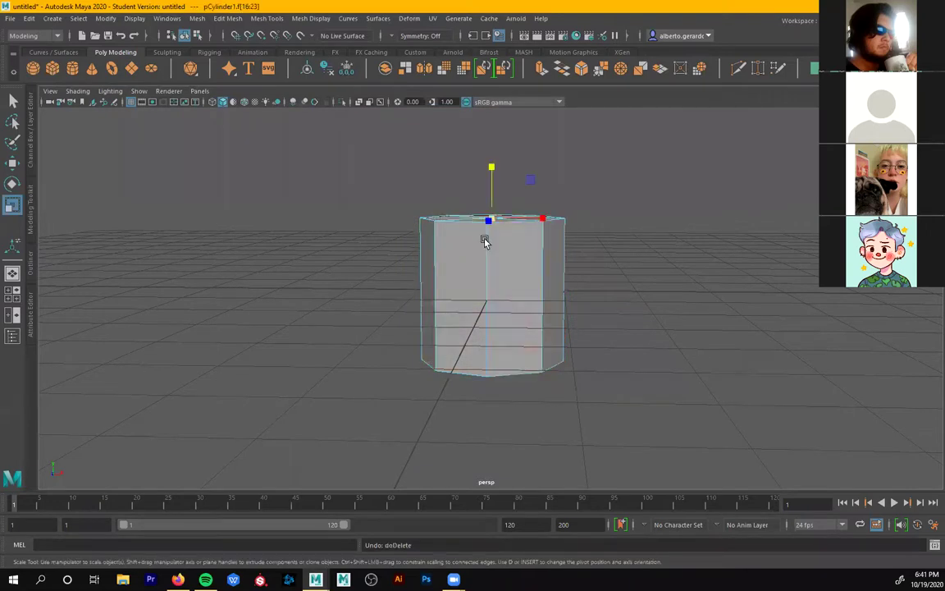
- Select all the cylinder's faces in the front view and scale them vertically to about 6 grid units tall
{"action": "key", "text": "space"}
{"action": "key", "text": "space"}
{"action": "left_click_drag", "start_coordinate": [549, 235], "coordinate": [359, 375]}
{"action": "left_click_drag", "start_coordinate": [413, 280], "coordinate": [418, 180]}
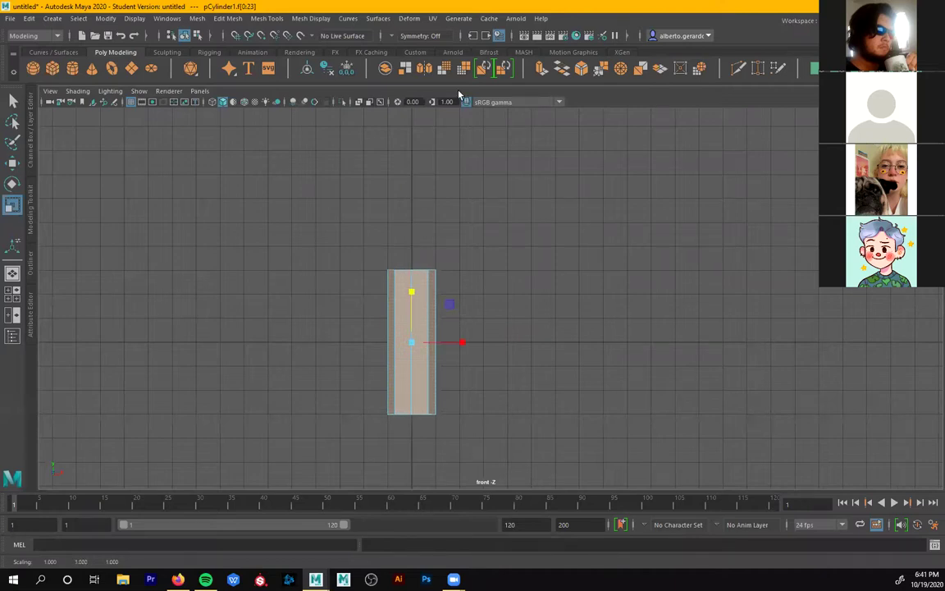
- Try the Offset Edge Loop tool on the cylinder's centre edge, and undo the added loops
{"action": "left_click", "coordinate": [420, 327]}
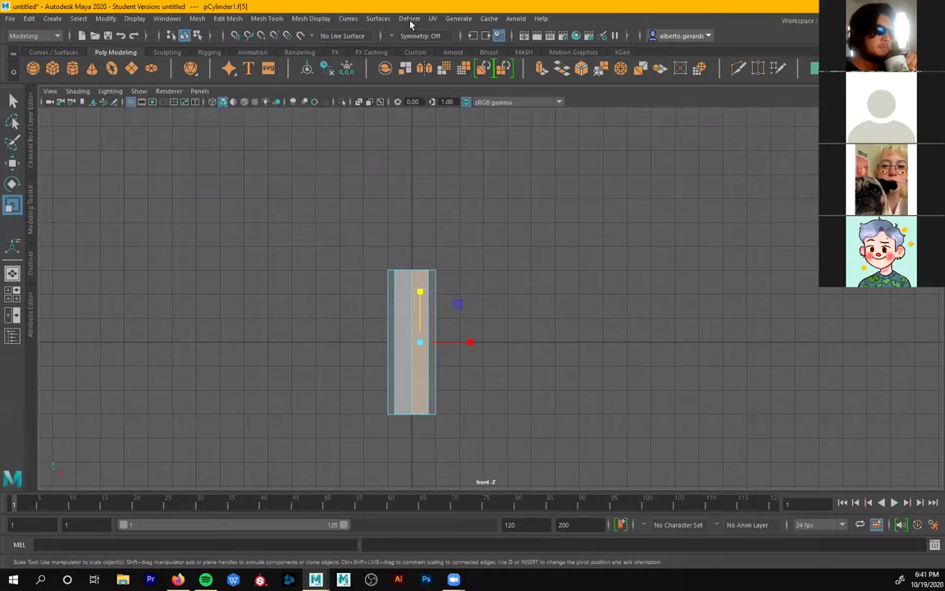
{"action": "left_click", "coordinate": [307, 19]}
{"action": "left_click", "coordinate": [304, 20]}
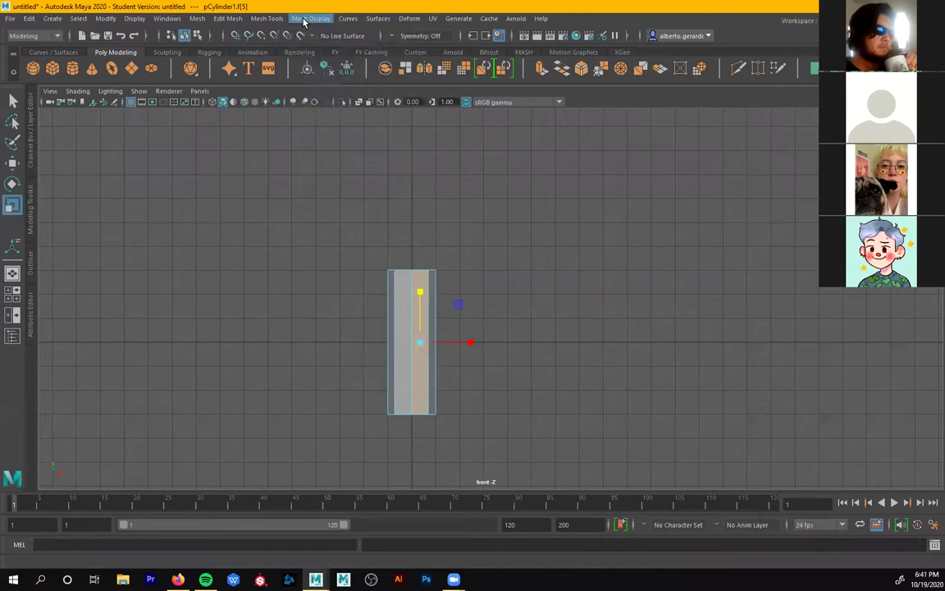
{"action": "left_click", "coordinate": [269, 18]}
{"action": "left_click", "coordinate": [294, 136]}
{"action": "scroll", "coordinate": [410, 332], "scroll_direction": "up", "scroll_amount": 1}
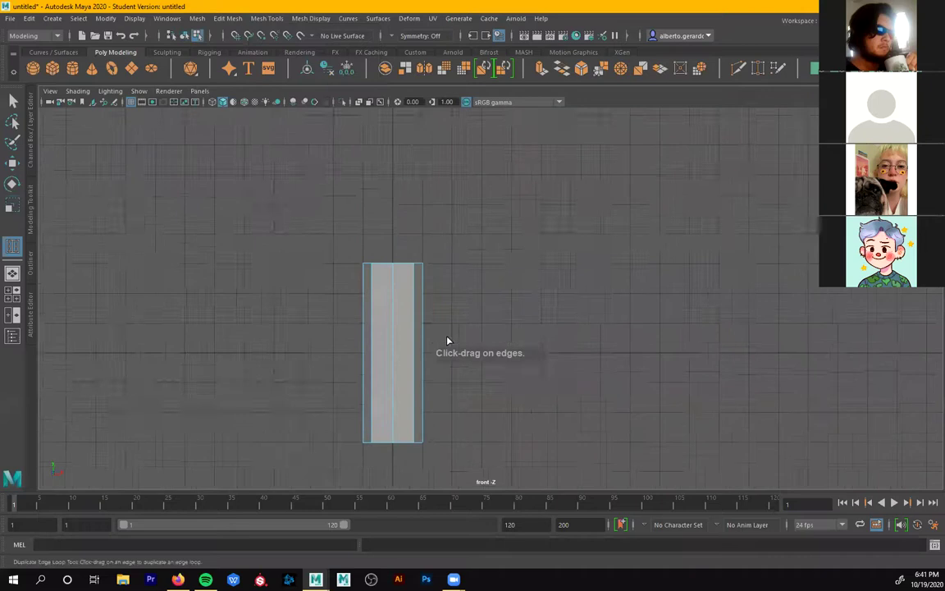
{"action": "middle_click_drag", "start_coordinate": [448, 341], "coordinate": [397, 295], "text": "alt"}
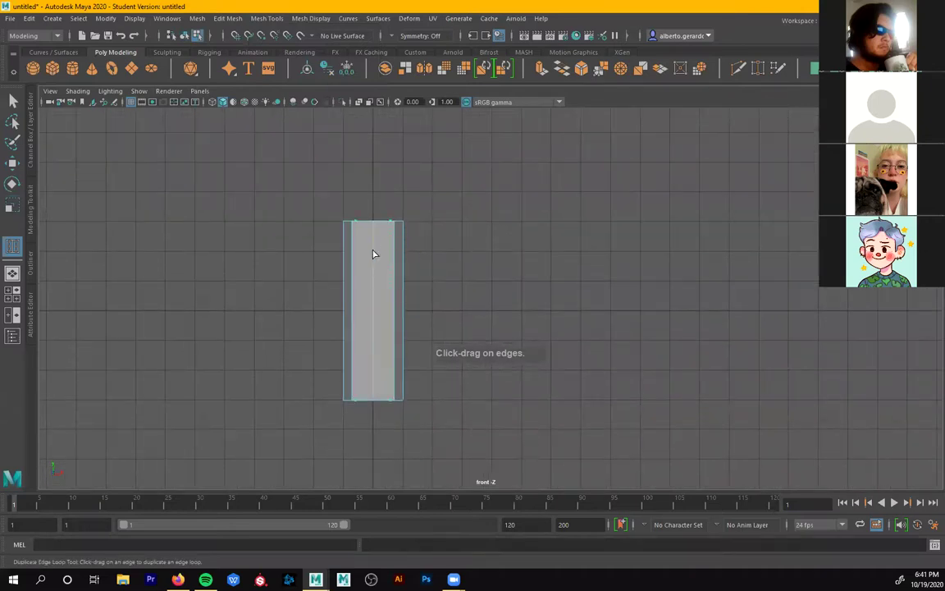
{"action": "left_click_drag", "start_coordinate": [373, 254], "coordinate": [409, 315]}
{"action": "key", "text": "ctrl+z"}
{"action": "key", "text": "ctrl+z"}
{"action": "scroll", "coordinate": [378, 324], "scroll_direction": "up", "scroll_amount": 2}
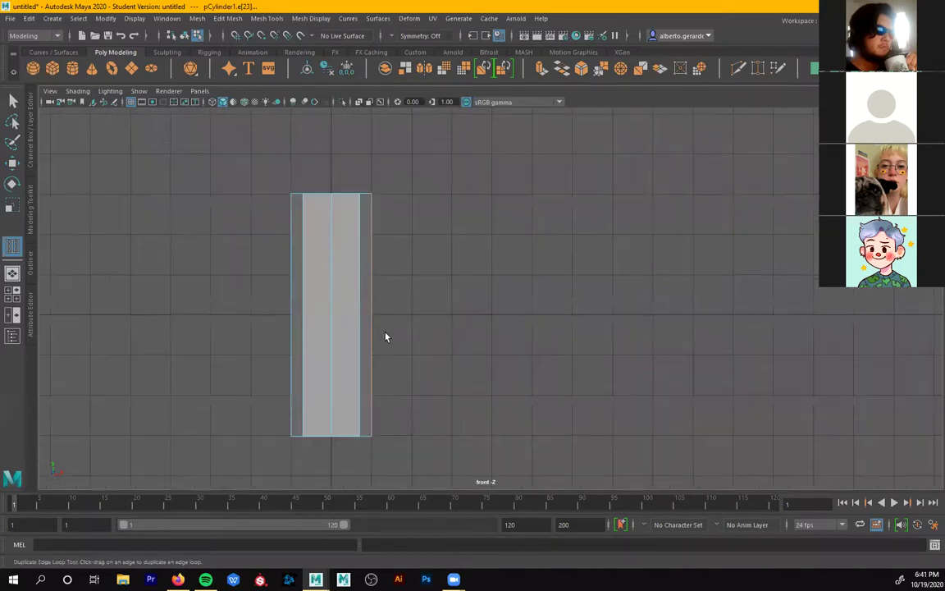
{"action": "key", "text": "q"}
- Insert five horizontal edge loops along the cylinder, spaced about one grid unit apart
{"action": "middle_click_drag", "start_coordinate": [386, 333], "coordinate": [398, 342], "text": "alt"}
{"action": "right_click_drag", "start_coordinate": [366, 240], "coordinate": [344, 197]}
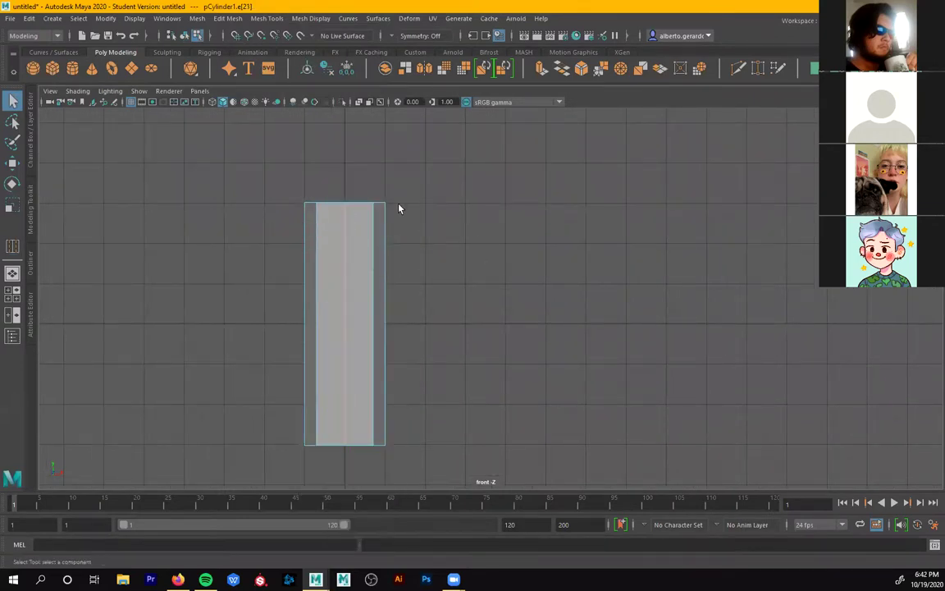
{"action": "left_click", "coordinate": [266, 18]}
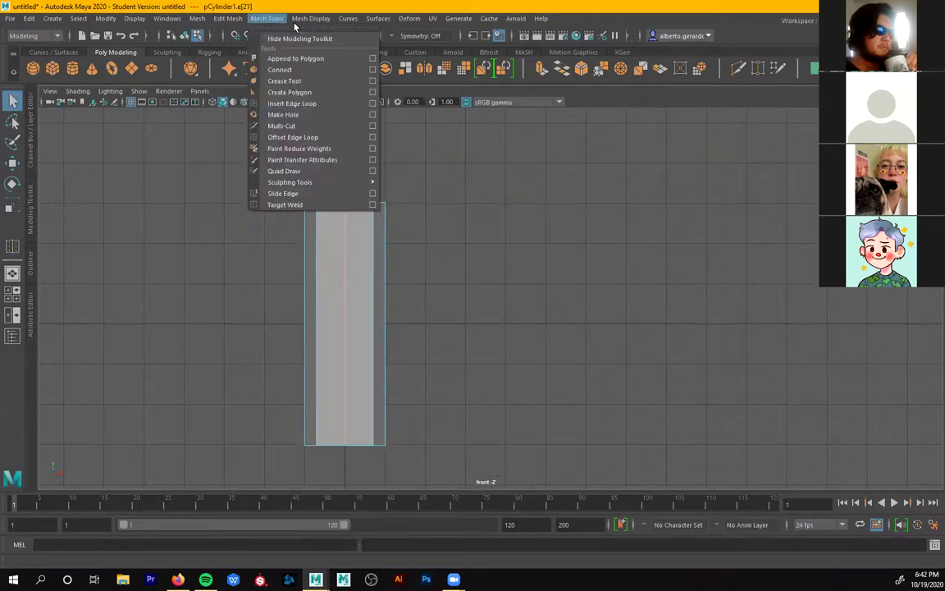
{"action": "left_click", "coordinate": [316, 104]}
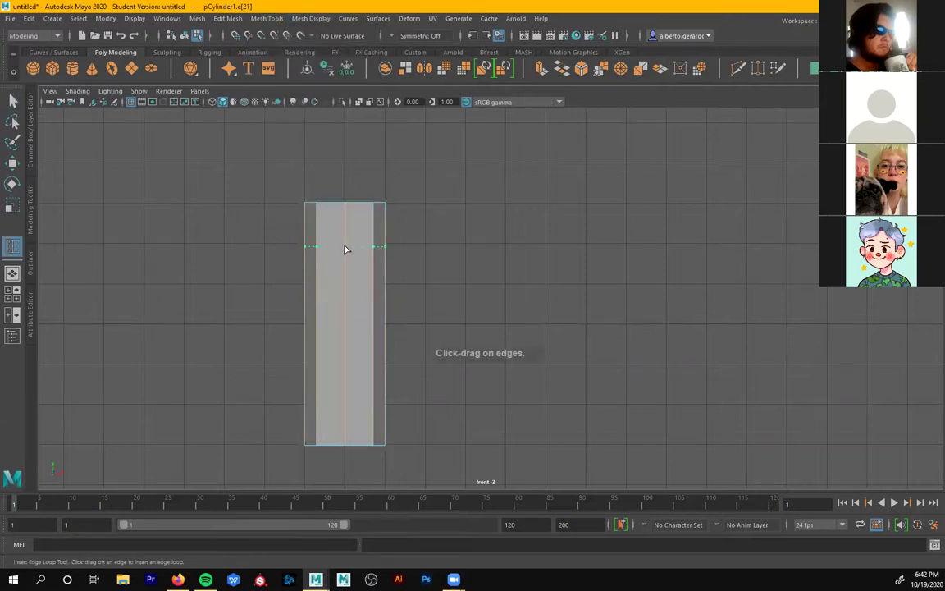
{"action": "left_click", "coordinate": [349, 245]}
{"action": "left_click", "coordinate": [345, 285]}
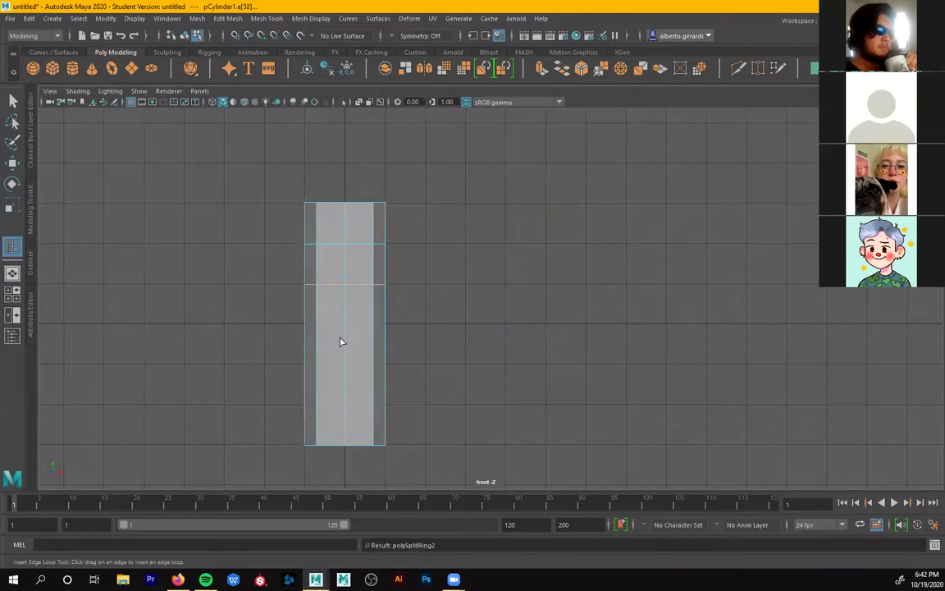
{"action": "left_click", "coordinate": [345, 327]}
{"action": "left_click", "coordinate": [346, 364]}
{"action": "left_click", "coordinate": [346, 407]}
{"action": "key", "text": "q"}
- Switch to vertex selection, select the cylinder's top row of vertices and activate the Scale tool
{"action": "right_click", "coordinate": [346, 233]}
{"action": "left_click", "coordinate": [303, 231]}
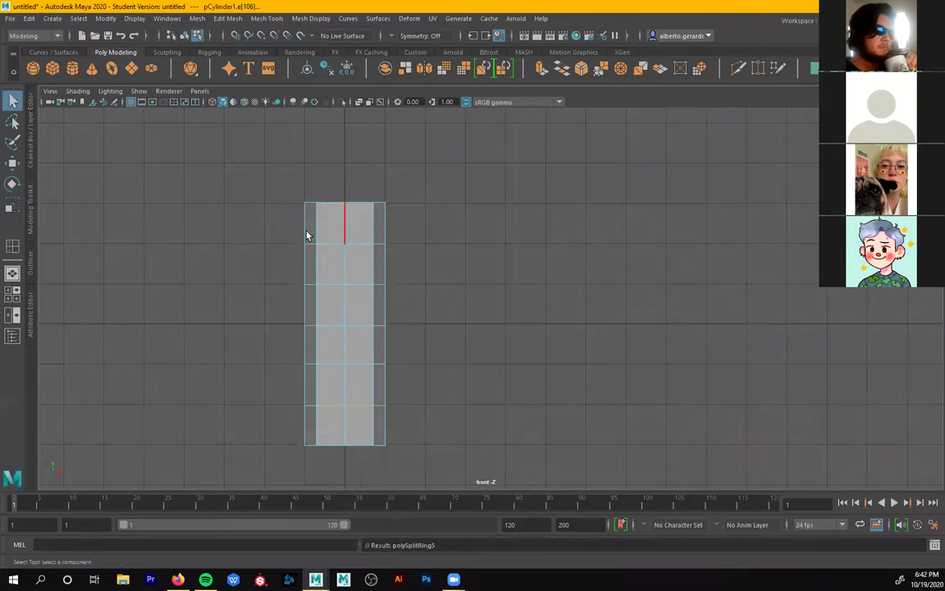
{"action": "left_click", "coordinate": [425, 301]}
{"action": "middle_click_drag", "start_coordinate": [444, 304], "coordinate": [419, 343], "text": "alt"}
{"action": "left_click_drag", "start_coordinate": [410, 344], "coordinate": [340, 340], "text": "alt"}
{"action": "right_click", "coordinate": [312, 227]}
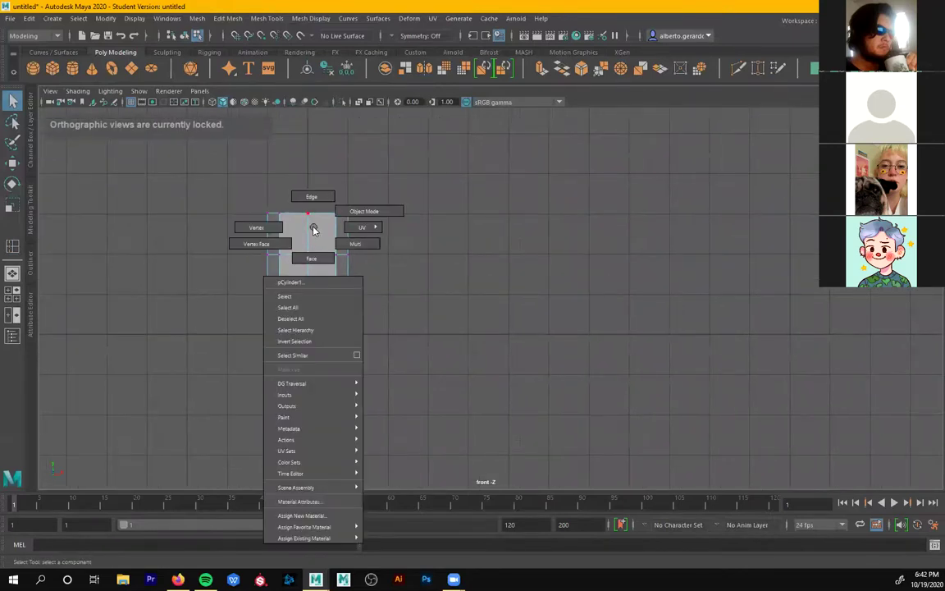
{"action": "right_click_drag", "start_coordinate": [301, 261], "coordinate": [317, 227]}
{"action": "left_click_drag", "start_coordinate": [393, 179], "coordinate": [200, 248]}
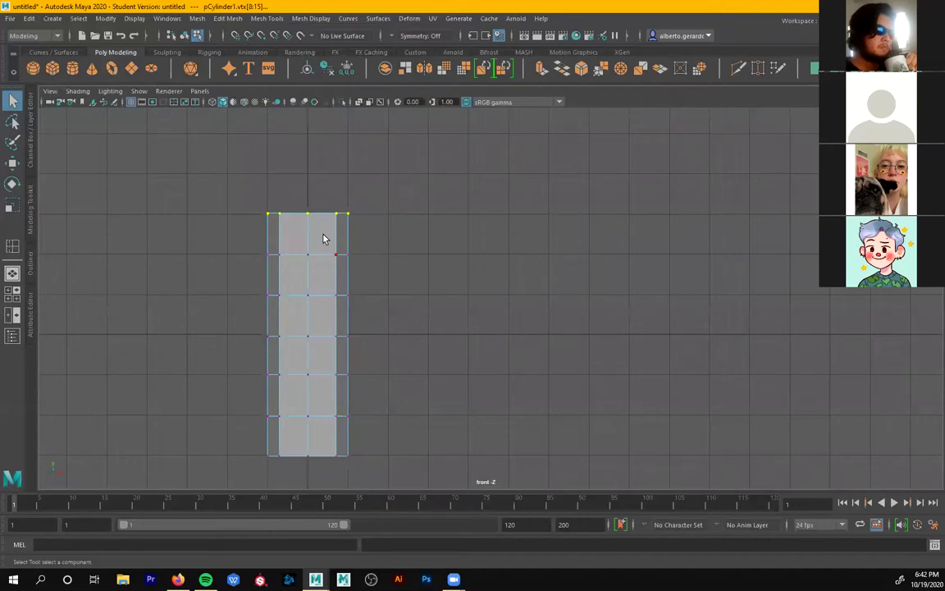
{"action": "key", "text": "r"}
- Scale the inner rows of vertices horizontally, widest at the third and sixth rows, to form a chest, narrower waist and hips
{"action": "left_click_drag", "start_coordinate": [371, 237], "coordinate": [245, 268]}
{"action": "left_click_drag", "start_coordinate": [359, 255], "coordinate": [190, 319]}
{"action": "left_click_drag", "start_coordinate": [358, 294], "coordinate": [371, 296]}
{"action": "left_click_drag", "start_coordinate": [372, 353], "coordinate": [241, 385]}
{"action": "left_click_drag", "start_coordinate": [358, 374], "coordinate": [228, 426]}
{"action": "left_click_drag", "start_coordinate": [311, 446], "coordinate": [312, 446]}
{"action": "left_click_drag", "start_coordinate": [358, 416], "coordinate": [275, 468]}
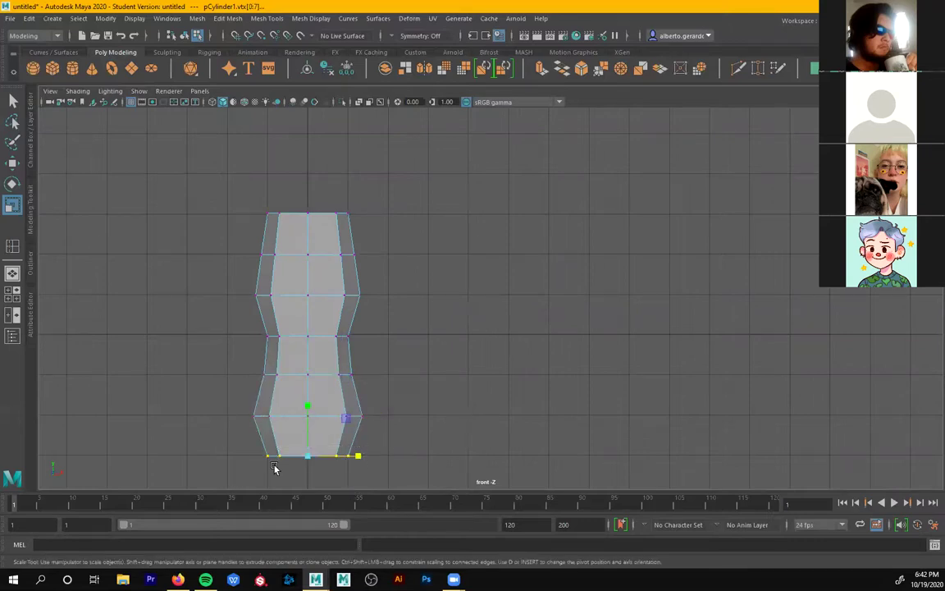
- Scale the bottom row of vertices outward to flare the base
{"action": "left_click", "coordinate": [368, 456]}
{"action": "key", "text": "ctrl+z"}
{"action": "left_click_drag", "start_coordinate": [359, 455], "coordinate": [391, 449]}
{"action": "middle_click_drag", "start_coordinate": [362, 422], "coordinate": [358, 390], "text": "alt"}
- Turn on Object X symmetry, then move the bottom row's outer vertices inward and raise its side vertices
{"action": "left_click_drag", "start_coordinate": [415, 411], "coordinate": [345, 455]}
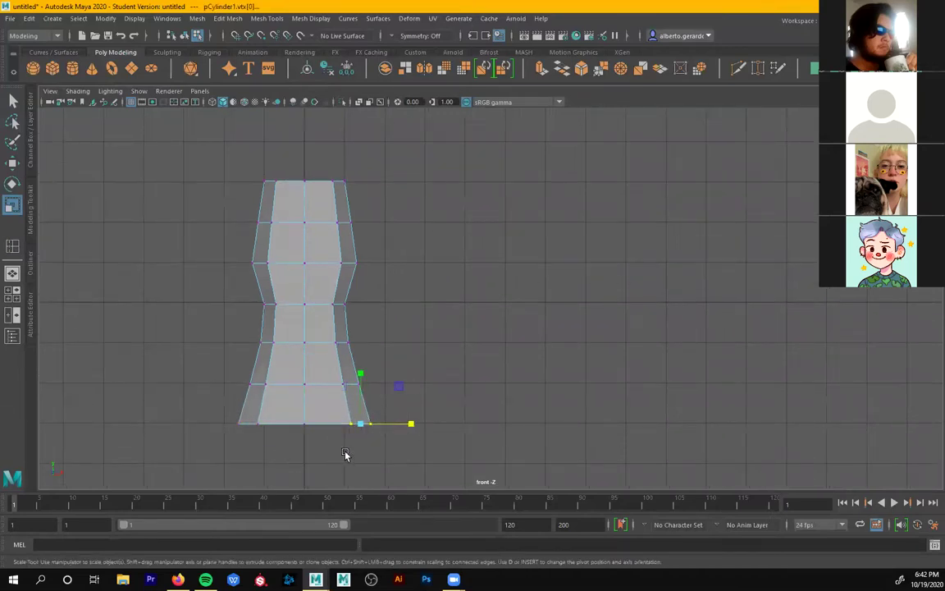
{"action": "left_click", "coordinate": [406, 35]}
{"action": "left_click", "coordinate": [402, 53]}
{"action": "left_click_drag", "start_coordinate": [402, 440], "coordinate": [338, 432]}
{"action": "key", "text": "w"}
{"action": "left_click_drag", "start_coordinate": [395, 425], "coordinate": [384, 430]}
{"action": "left_click_drag", "start_coordinate": [340, 377], "coordinate": [348, 450]}
{"action": "left_click_drag", "start_coordinate": [358, 362], "coordinate": [357, 350]}
- Fine-tune the side vertices of the bottom row so that the lower edge forms a shallow V
{"action": "left_click_drag", "start_coordinate": [352, 431], "coordinate": [331, 404]}
{"action": "left_click_drag", "start_coordinate": [339, 369], "coordinate": [338, 365]}
{"action": "left_click_drag", "start_coordinate": [379, 410], "coordinate": [370, 411]}
{"action": "left_click_drag", "start_coordinate": [332, 354], "coordinate": [331, 360]}
{"action": "left_click_drag", "start_coordinate": [386, 391], "coordinate": [342, 415]}
{"action": "left_click_drag", "start_coordinate": [360, 358], "coordinate": [360, 355]}
- Move the inner front vertices of the hip and waist rows slightly toward the centre line
{"action": "left_click", "coordinate": [337, 384]}
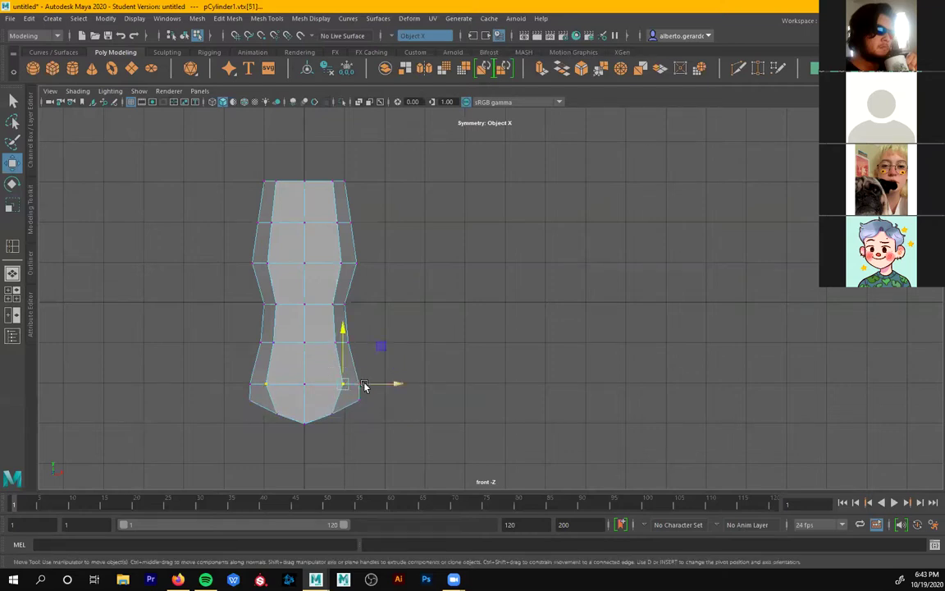
{"action": "left_click", "coordinate": [332, 342]}
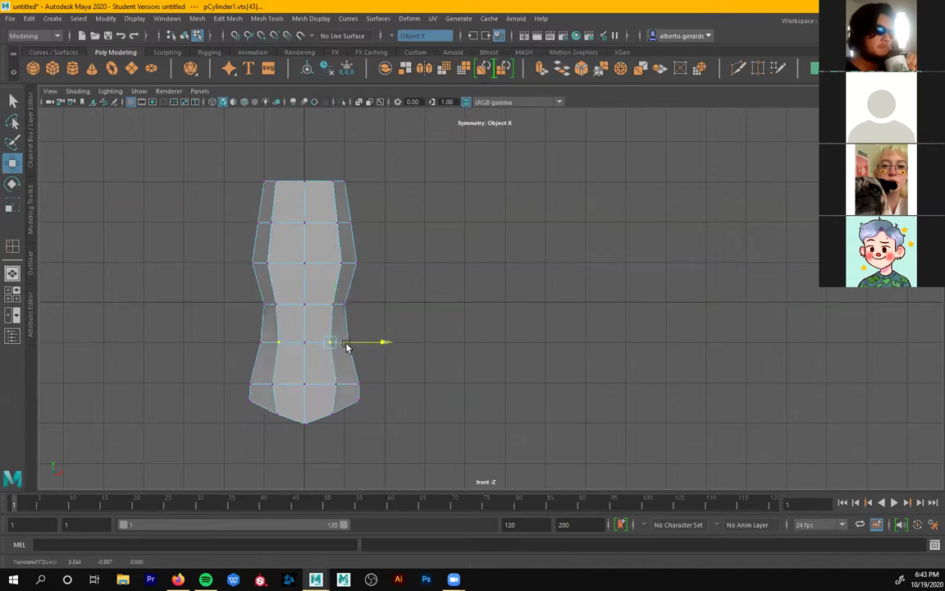
{"action": "left_click", "coordinate": [330, 305]}
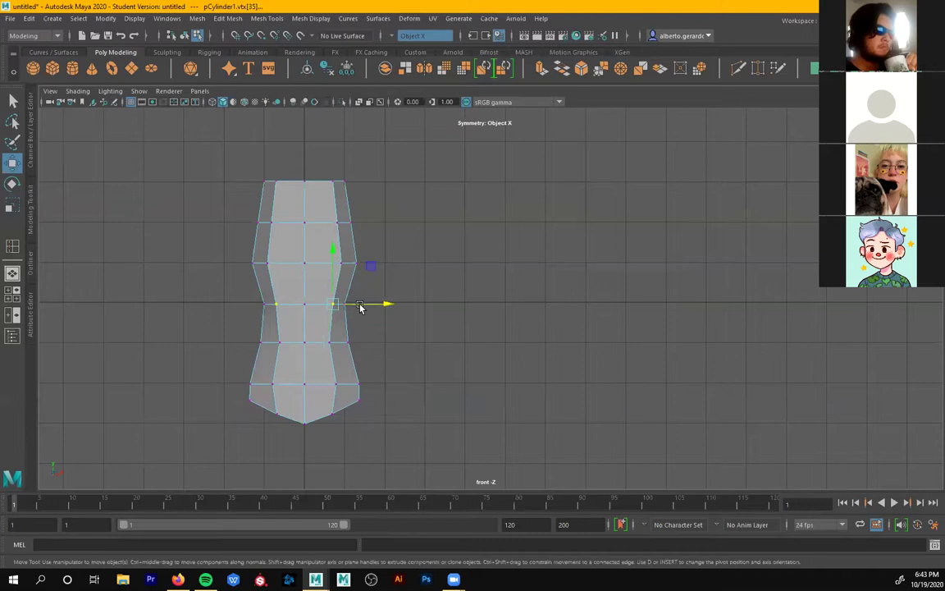
- Lower the third and second rows of vertices from the top by about a third of a grid unit each
{"action": "left_click_drag", "start_coordinate": [403, 252], "coordinate": [186, 270]}
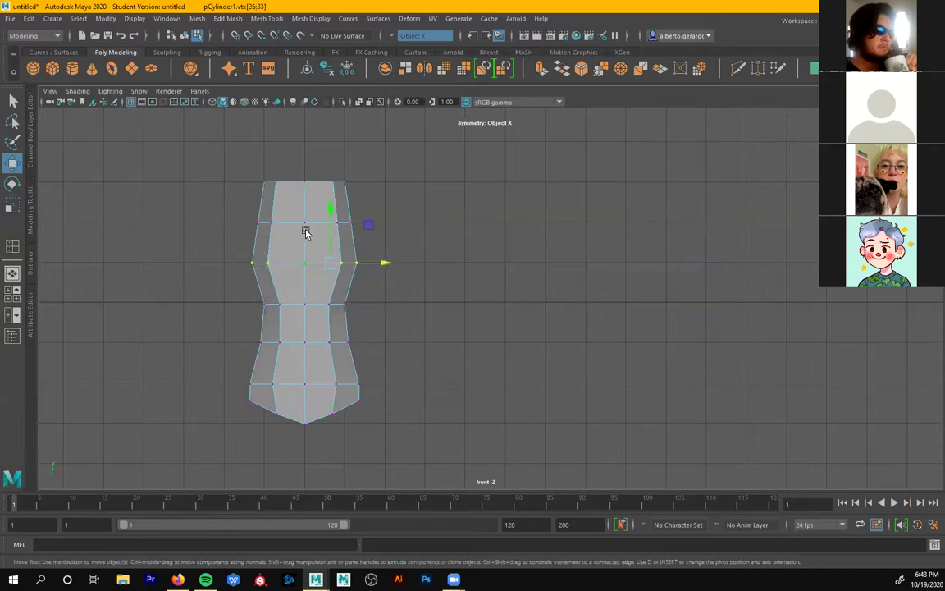
{"action": "left_click_drag", "start_coordinate": [330, 213], "coordinate": [330, 230]}
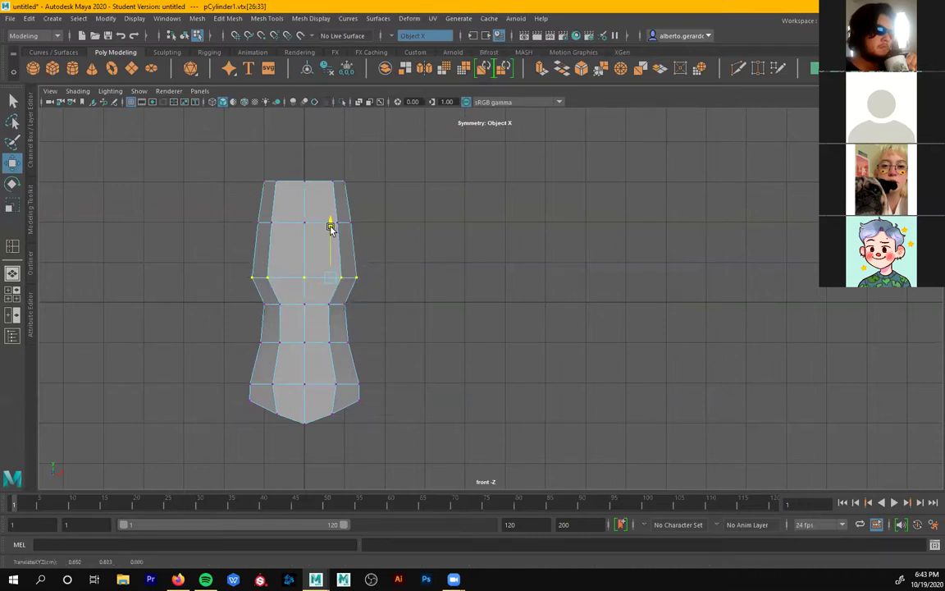
{"action": "left_click_drag", "start_coordinate": [415, 205], "coordinate": [200, 229]}
{"action": "left_click_drag", "start_coordinate": [326, 182], "coordinate": [327, 191]}
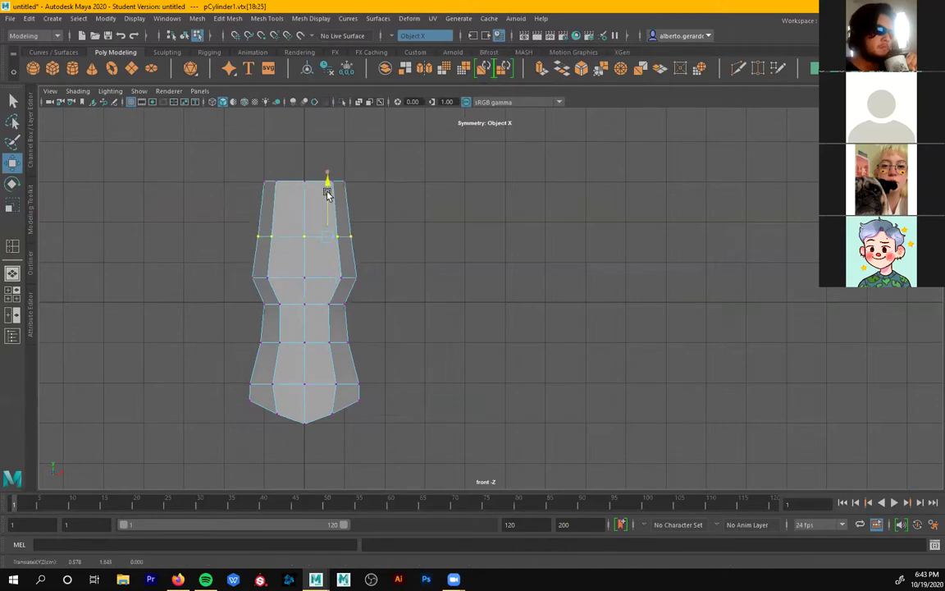
- Lower the top row of vertices to just above the second row and move its outer vertices inward to taper the top
{"action": "left_click_drag", "start_coordinate": [418, 164], "coordinate": [253, 194]}
{"action": "left_click_drag", "start_coordinate": [322, 139], "coordinate": [319, 176]}
{"action": "left_click_drag", "start_coordinate": [384, 185], "coordinate": [366, 225]}
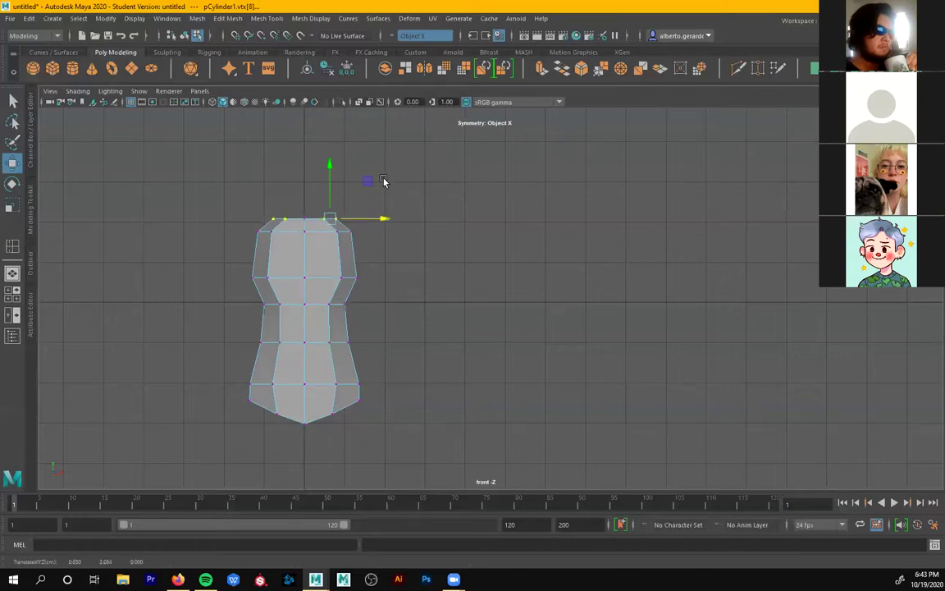
{"action": "left_click", "coordinate": [332, 219]}
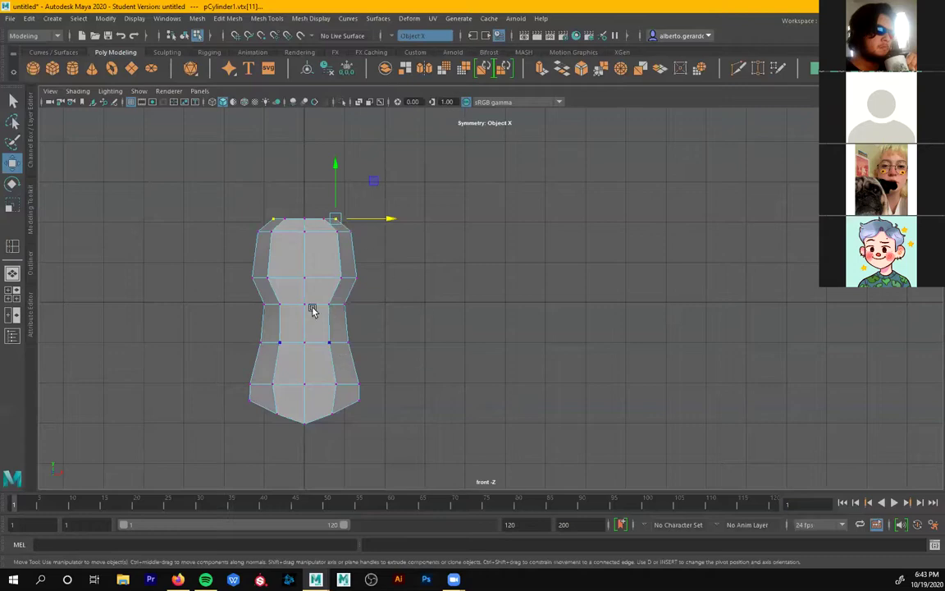
- Lower the third row of vertices by about a quarter grid unit and insert an edge loop between it and the second row
{"action": "left_click_drag", "start_coordinate": [401, 264], "coordinate": [209, 283]}
{"action": "left_click_drag", "start_coordinate": [331, 222], "coordinate": [331, 233]}
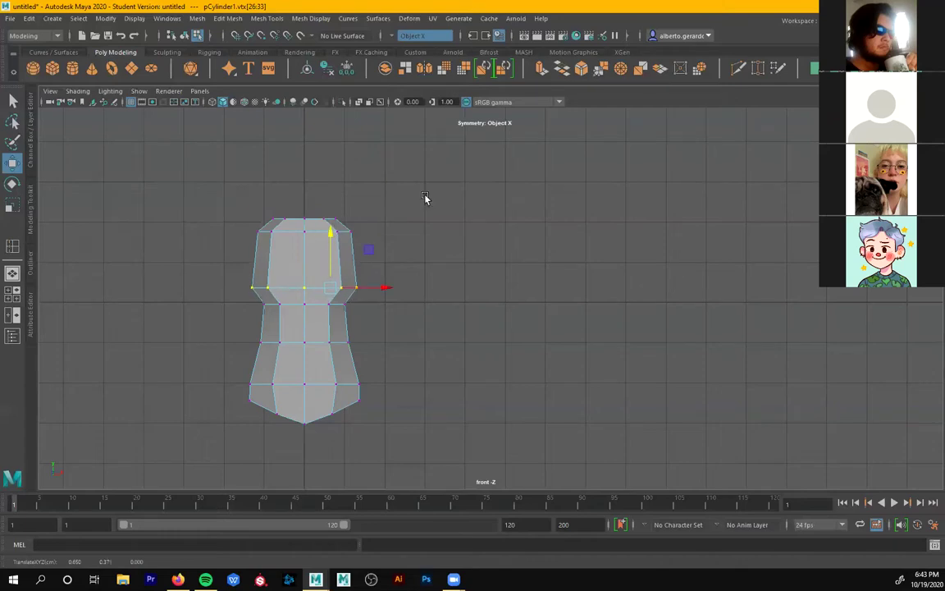
{"action": "left_click", "coordinate": [259, 19]}
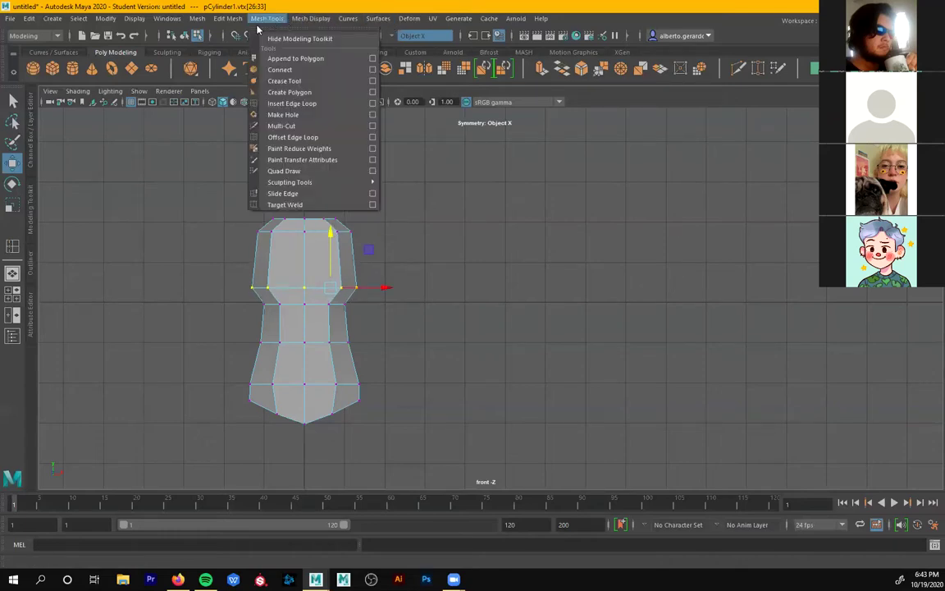
{"action": "left_click", "coordinate": [296, 103]}
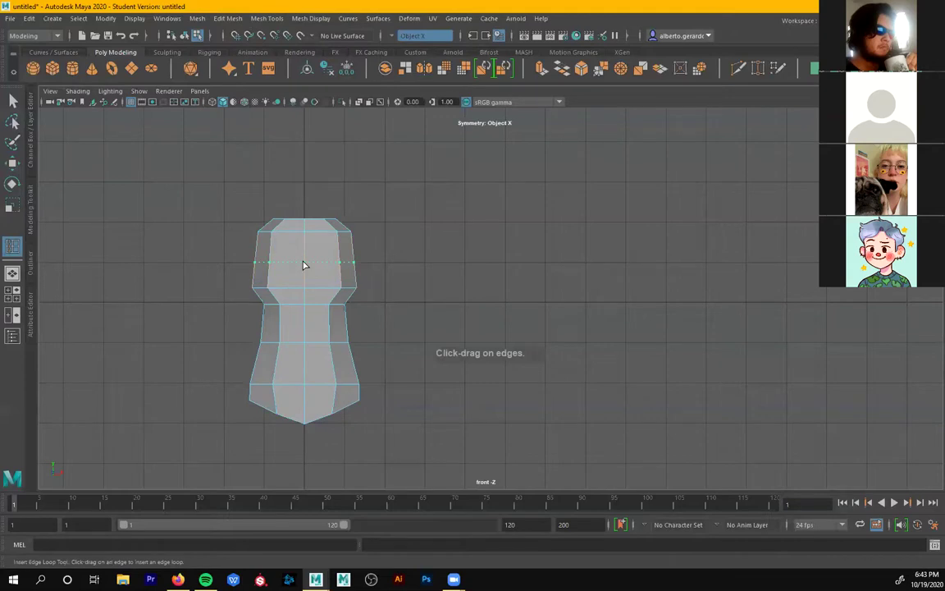
{"action": "left_click", "coordinate": [303, 264]}
- Move the new chest loop's side vertices slightly outward and lower the second row by about a quarter grid unit
{"action": "right_click_drag", "start_coordinate": [303, 264], "coordinate": [249, 264]}
{"action": "left_click_drag", "start_coordinate": [374, 250], "coordinate": [394, 265]}
{"action": "key", "text": "w"}
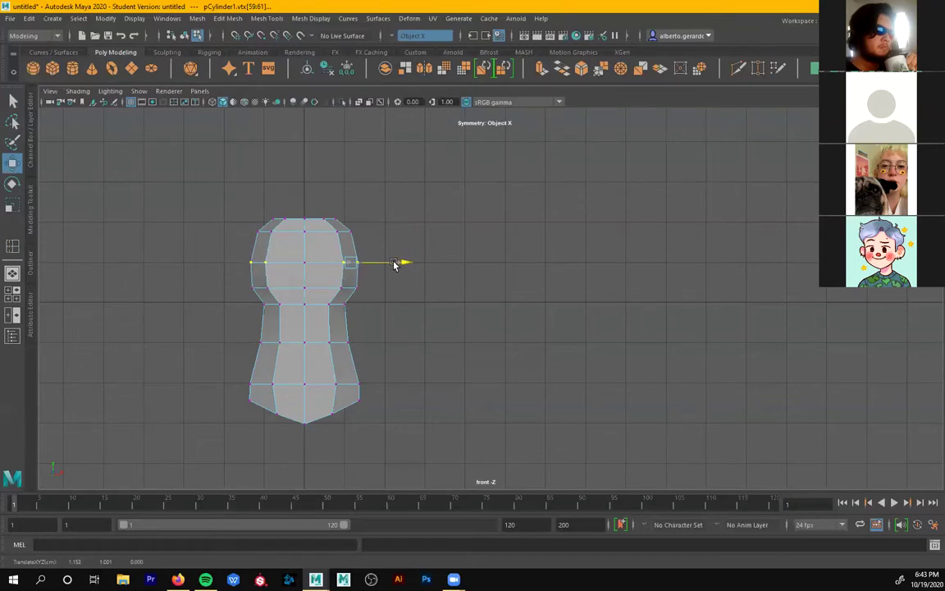
{"action": "left_click_drag", "start_coordinate": [390, 226], "coordinate": [424, 234]}
{"action": "key", "text": "ctrl+z"}
{"action": "left_click_drag", "start_coordinate": [326, 187], "coordinate": [327, 192]}
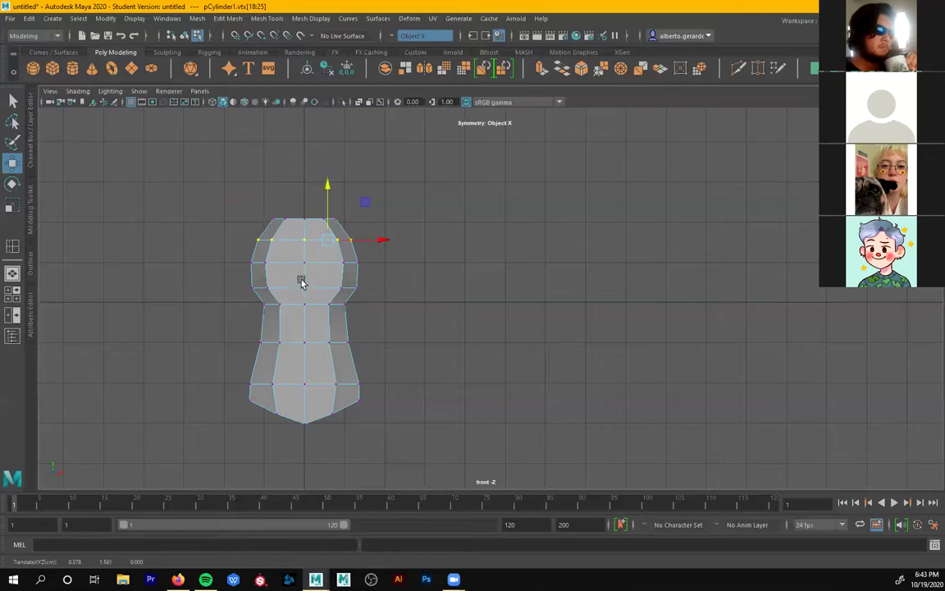
- In the side view, move the front vertices of the three chest rows forward, the middle row farthest, to form the chest
{"action": "key", "text": "space"}
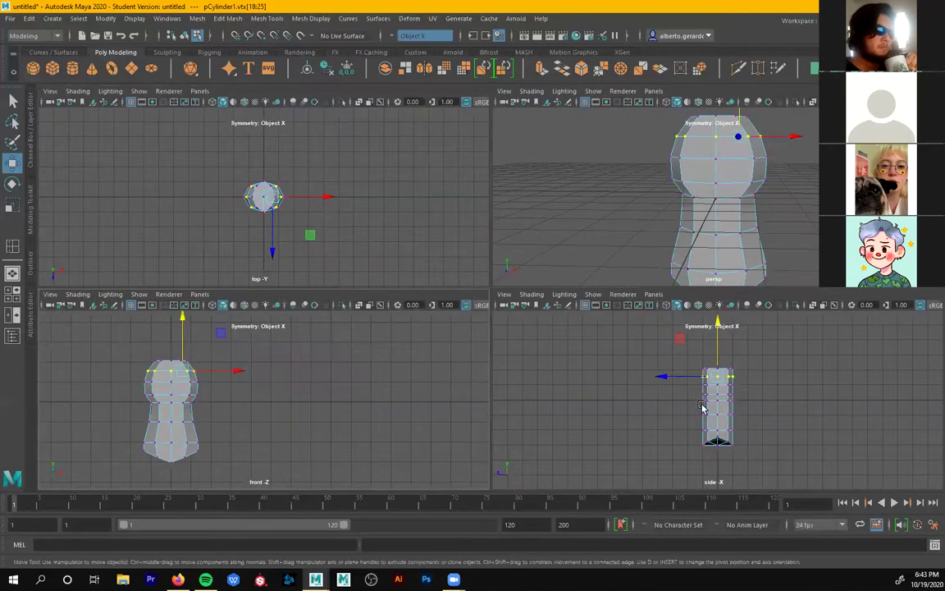
{"action": "key", "text": "space"}
{"action": "middle_click_drag", "start_coordinate": [445, 321], "coordinate": [391, 365], "text": "alt"}
{"action": "right_click_drag", "start_coordinate": [390, 365], "coordinate": [492, 350], "text": "alt"}
{"action": "middle_click_drag", "start_coordinate": [492, 350], "coordinate": [481, 310], "text": "alt"}
{"action": "left_click_drag", "start_coordinate": [318, 239], "coordinate": [396, 270]}
{"action": "left_click_drag", "start_coordinate": [335, 256], "coordinate": [413, 281]}
{"action": "left_click_drag", "start_coordinate": [316, 276], "coordinate": [404, 308]}
{"action": "left_click_drag", "start_coordinate": [331, 302], "coordinate": [324, 301]}
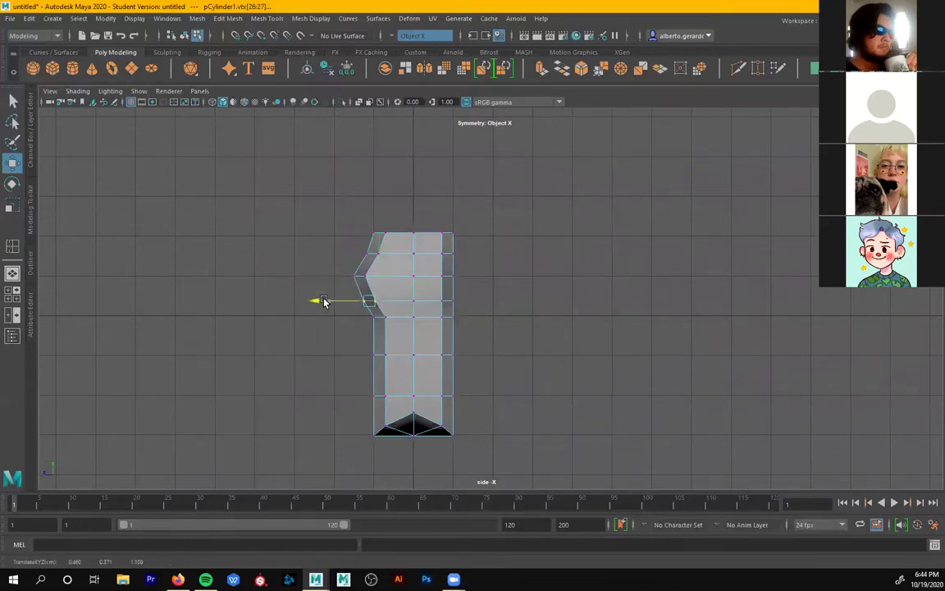
- Pull the front waist vertices inward and the front hip vertices slightly inward in the side view
{"action": "left_click_drag", "start_coordinate": [360, 340], "coordinate": [389, 363]}
{"action": "left_click_drag", "start_coordinate": [329, 355], "coordinate": [341, 357]}
{"action": "left_click_drag", "start_coordinate": [370, 389], "coordinate": [392, 402]}
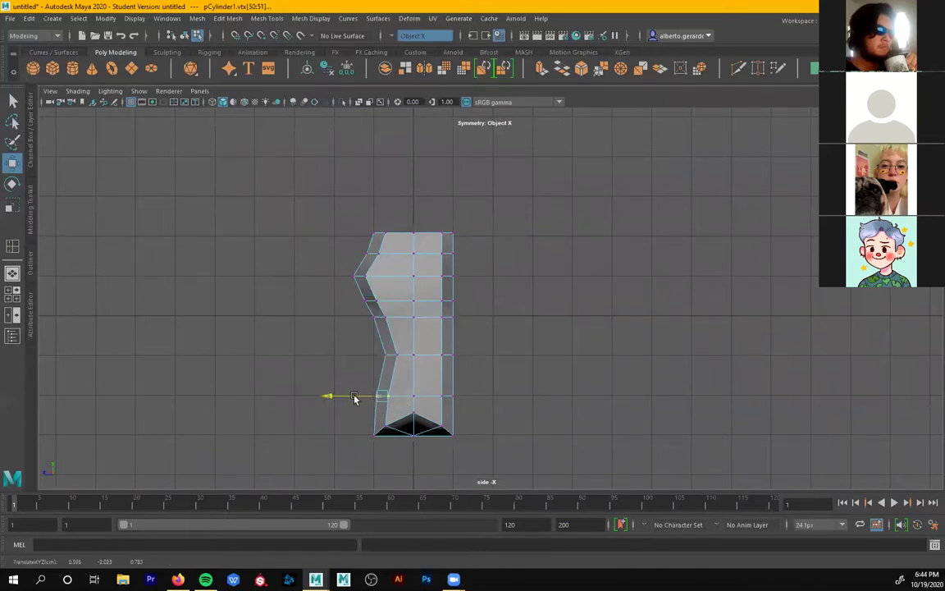
- Narrow the top row in the side view by moving its back and front vertices toward the centre
{"action": "left_click_drag", "start_coordinate": [466, 222], "coordinate": [381, 236]}
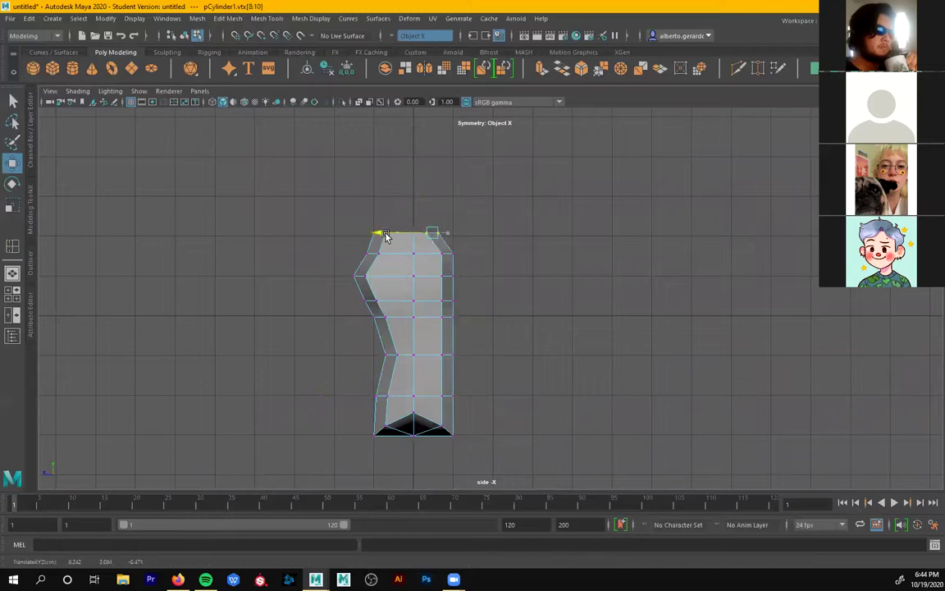
{"action": "left_click_drag", "start_coordinate": [321, 200], "coordinate": [361, 237]}
{"action": "left_click_drag", "start_coordinate": [476, 247], "coordinate": [427, 264]}
- Curve the back by moving the lower-chest and waist vertices inward and the bottom ones slightly outward, and soften the front chest rows
{"action": "left_click_drag", "start_coordinate": [471, 291], "coordinate": [439, 268]}
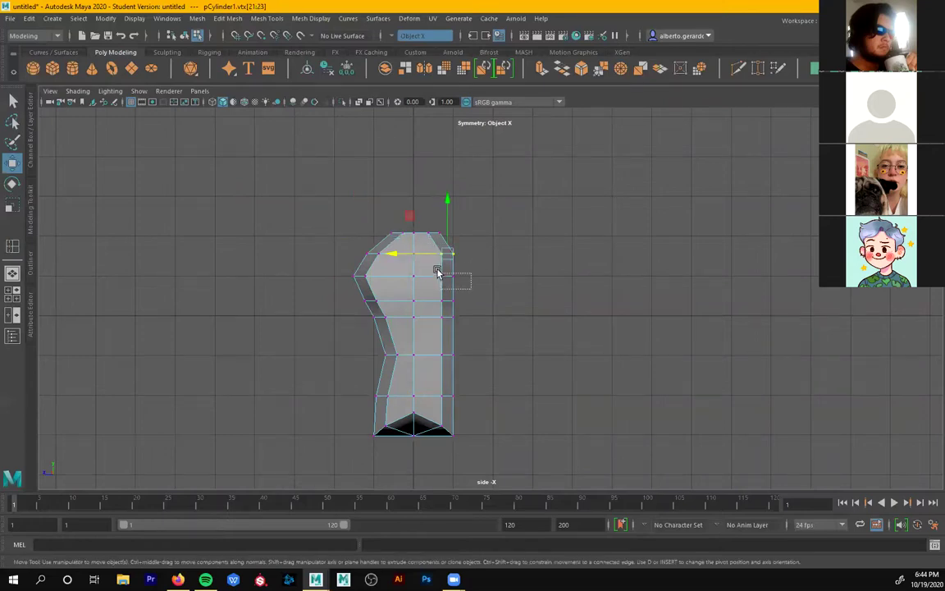
{"action": "left_click", "coordinate": [414, 276]}
{"action": "left_click", "coordinate": [417, 316]}
{"action": "left_click", "coordinate": [416, 320]}
{"action": "key", "text": "ctrl+z"}
{"action": "left_click_drag", "start_coordinate": [404, 310], "coordinate": [394, 310]}
{"action": "left_click_drag", "start_coordinate": [463, 336], "coordinate": [378, 357]}
{"action": "left_click_drag", "start_coordinate": [479, 385], "coordinate": [414, 397]}
{"action": "left_click_drag", "start_coordinate": [490, 418], "coordinate": [435, 438]}
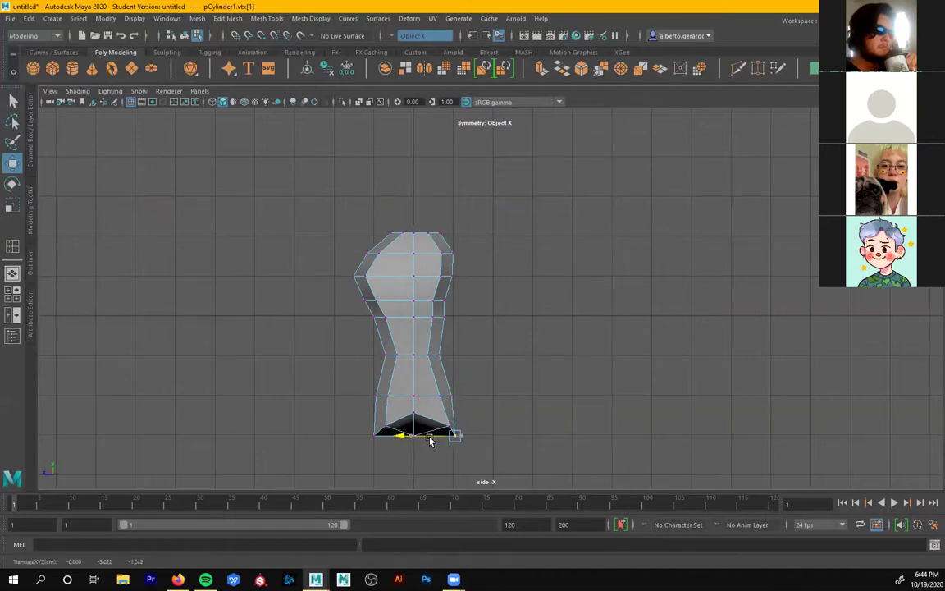
{"action": "left_click_drag", "start_coordinate": [451, 313], "coordinate": [395, 318]}
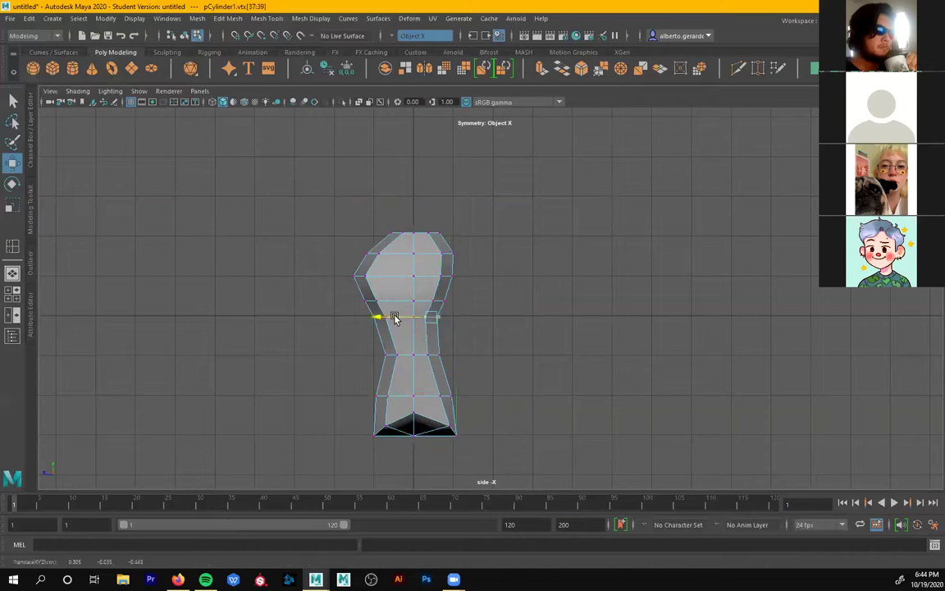
{"action": "left_click_drag", "start_coordinate": [335, 235], "coordinate": [348, 301]}
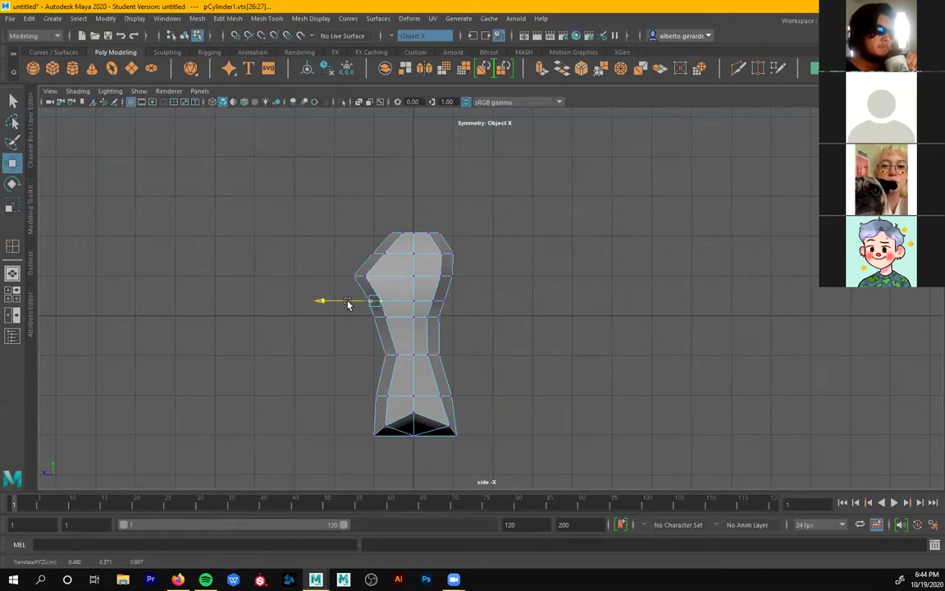
- Try to extrude the faces on the underside of the body and scale them inward
{"action": "key", "text": "space"}
{"action": "key", "text": "space"}
{"action": "left_click_drag", "start_coordinate": [683, 280], "coordinate": [507, 337], "text": "alt"}
{"action": "right_click_drag", "start_coordinate": [477, 269], "coordinate": [479, 298]}
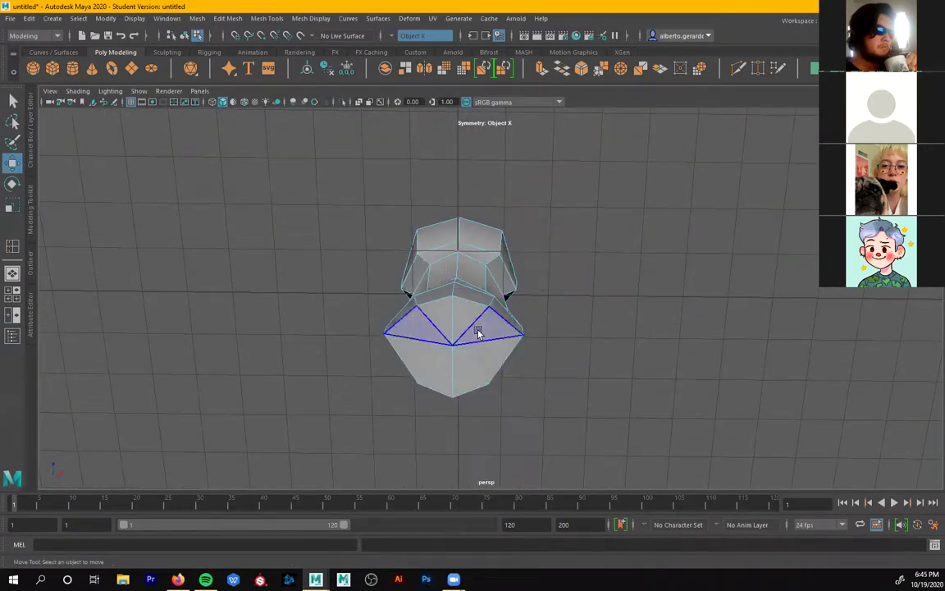
{"action": "left_click", "coordinate": [472, 381]}
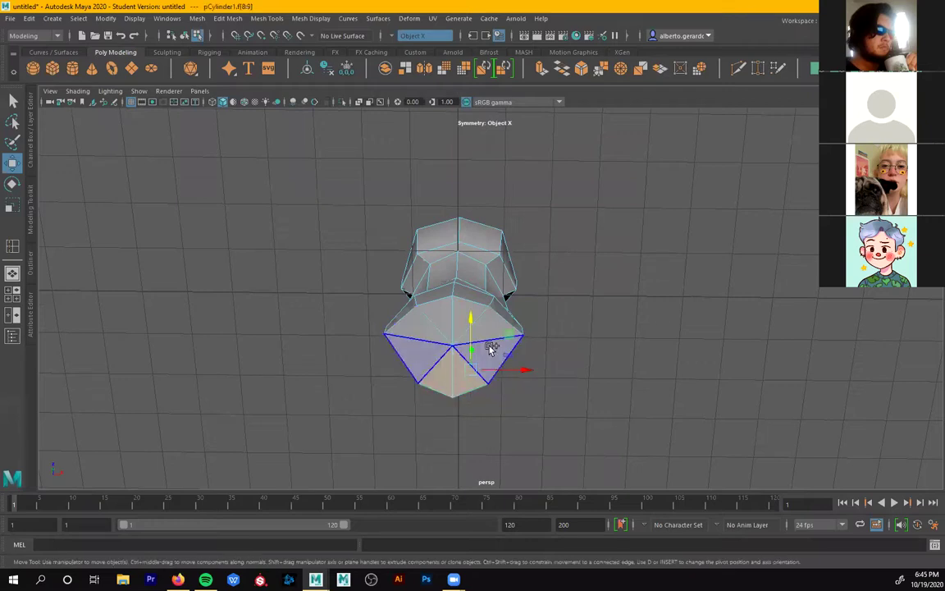
{"action": "left_click", "coordinate": [489, 324], "text": "shift"}
{"action": "left_click", "coordinate": [452, 311], "text": "shift"}
{"action": "mouse_move", "coordinate": [480, 361]}
{"action": "left_mouse_down", "text": "alt"}
{"action": "mouse_move", "coordinate": [487, 381]}
{"action": "mouse_move", "coordinate": [477, 371]}
{"action": "left_mouse_up", "text": "alt"}
{"action": "key", "text": "ctrl+e"}
{"action": "key", "text": "r"}
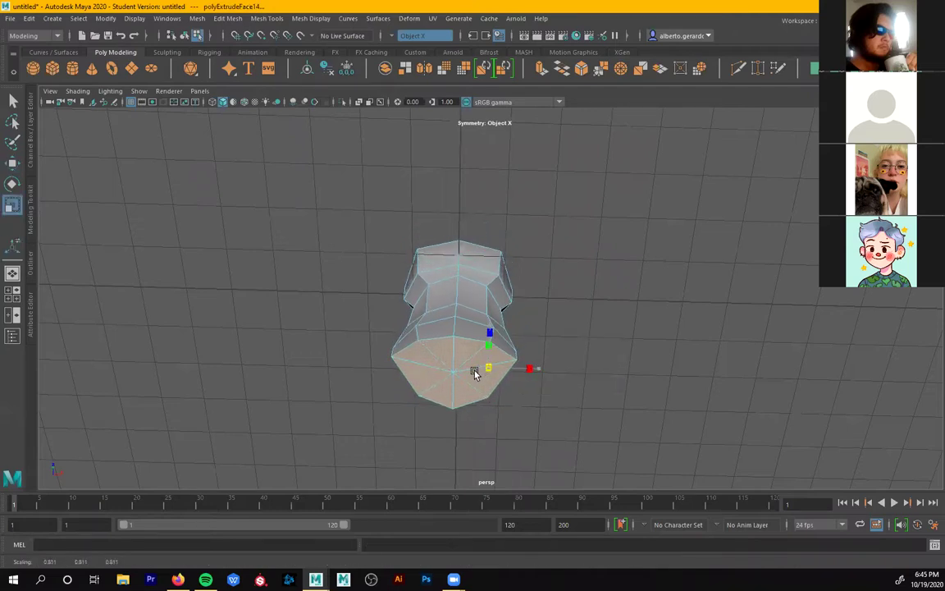
{"action": "key", "text": "ctrl+z"}
{"action": "key", "text": "ctrl+z"}
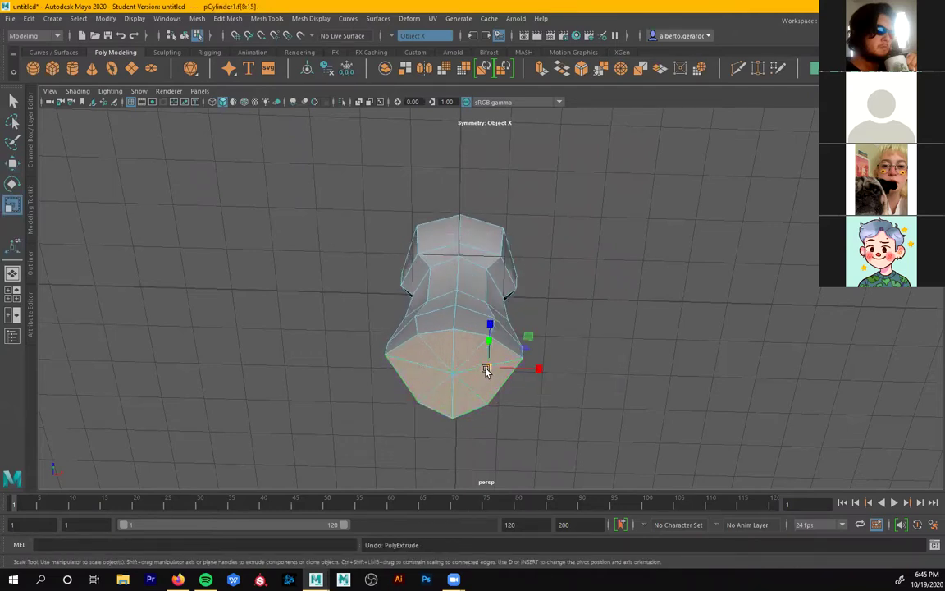
{"action": "left_click_drag", "start_coordinate": [486, 368], "coordinate": [448, 384]}
{"action": "key", "text": "ctrl+z"}
{"action": "key", "text": "ctrl+z"}
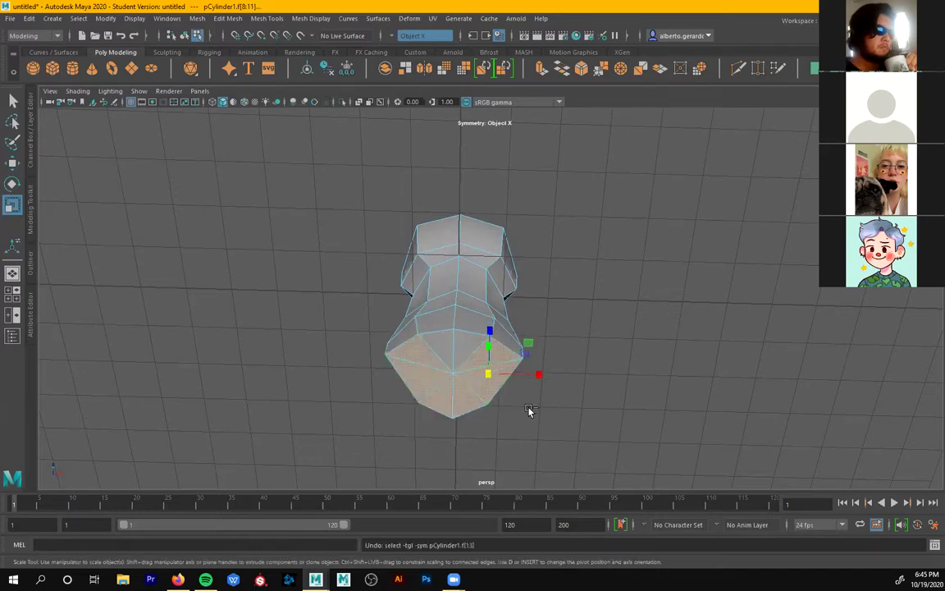
{"action": "key", "text": "ctrl+z"}
- Extrude the upper side faces of the chest at the shoulders and scale the extruded faces
{"action": "left_click_drag", "start_coordinate": [518, 349], "coordinate": [496, 403], "text": "alt"}
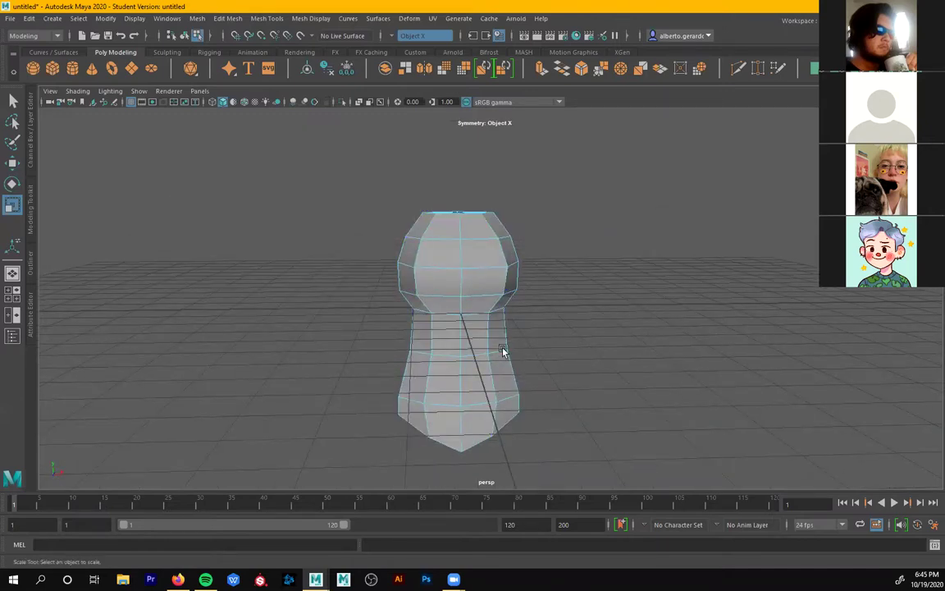
{"action": "mouse_move", "coordinate": [498, 246]}
{"action": "left_mouse_down", "text": "alt"}
{"action": "mouse_move", "coordinate": [486, 264]}
{"action": "mouse_move", "coordinate": [502, 246]}
{"action": "left_mouse_up", "text": "alt"}
{"action": "left_click", "coordinate": [485, 262]}
{"action": "left_click", "coordinate": [485, 273], "text": "shift"}
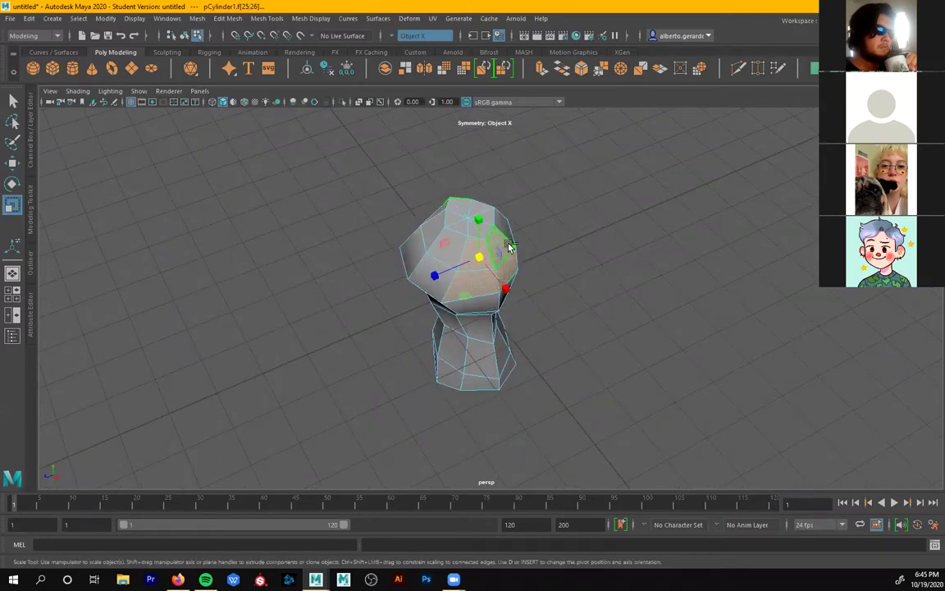
{"action": "left_click_drag", "start_coordinate": [538, 325], "coordinate": [539, 319], "text": "alt"}
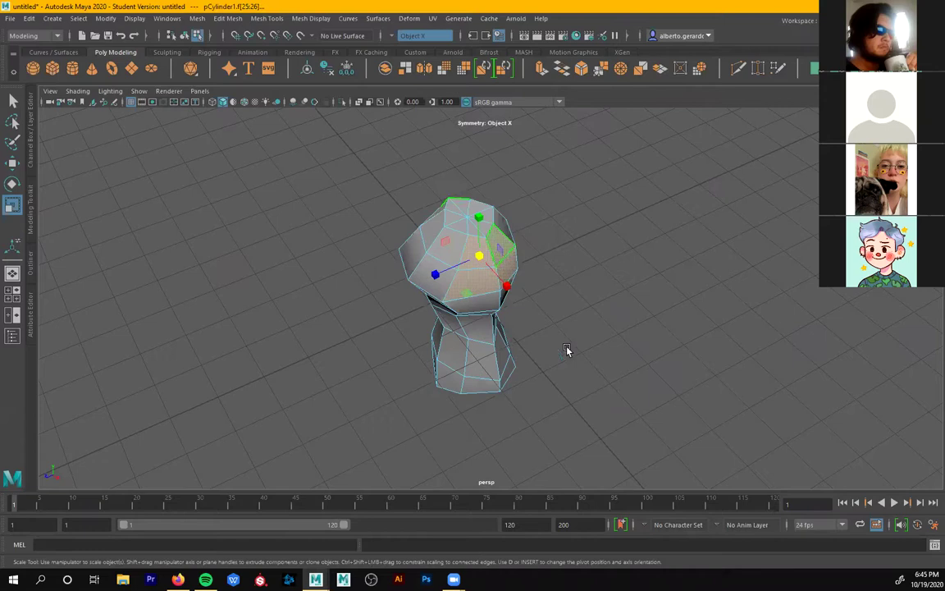
{"action": "key", "text": "ctrl+e"}
{"action": "key", "text": "r"}
{"action": "left_click_drag", "start_coordinate": [481, 255], "coordinate": [503, 272]}
{"action": "scroll", "coordinate": [477, 274], "scroll_direction": "up", "scroll_amount": 2}
{"action": "scroll", "coordinate": [492, 289], "scroll_direction": "up", "scroll_amount": 1}
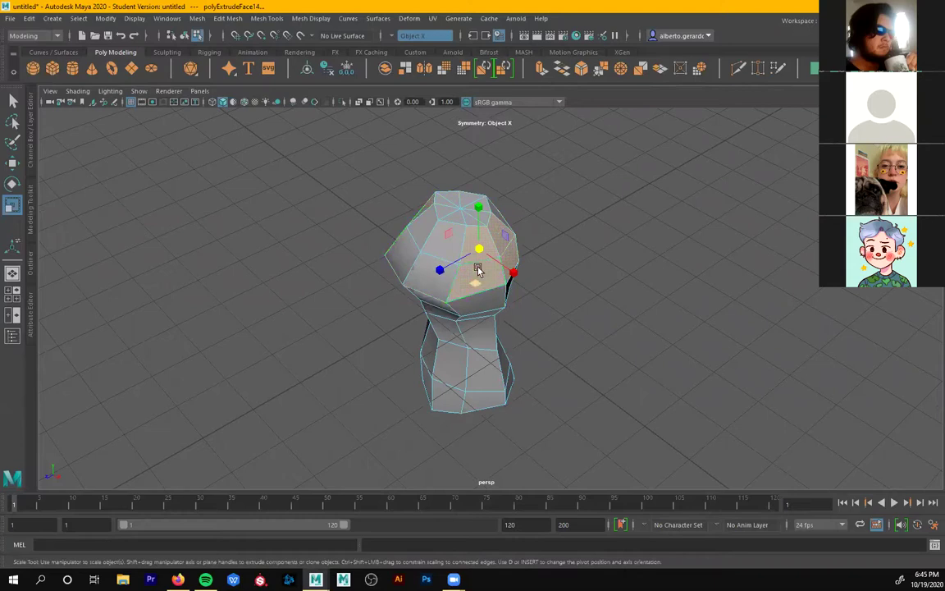
- Extrude the shoulder faces again, scale them down, and move them along the X axis
{"action": "key", "text": "ctrl+e"}
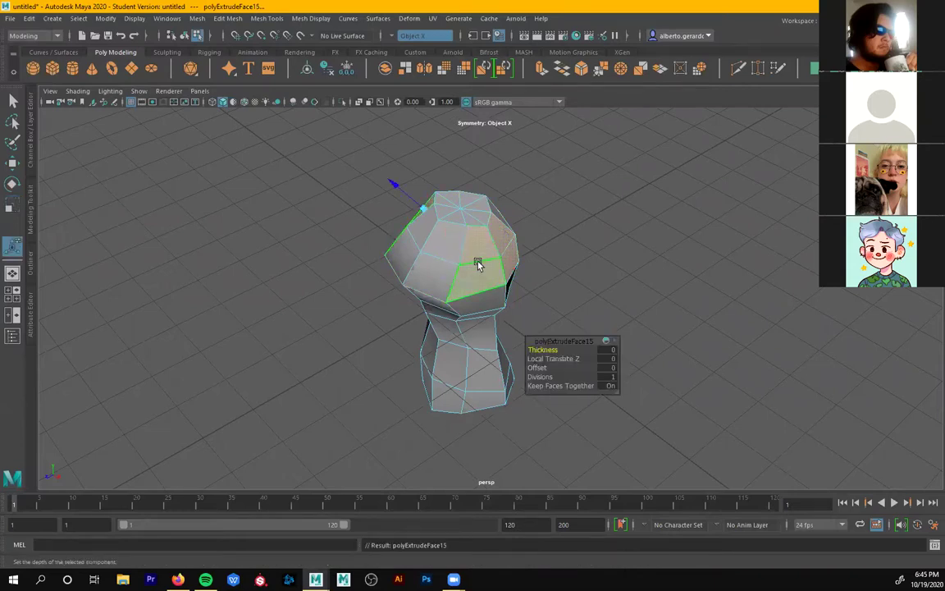
{"action": "key", "text": "r"}
{"action": "left_click_drag", "start_coordinate": [478, 248], "coordinate": [458, 256]}
{"action": "key", "text": "w"}
{"action": "left_click_drag", "start_coordinate": [479, 311], "coordinate": [538, 248], "text": "alt"}
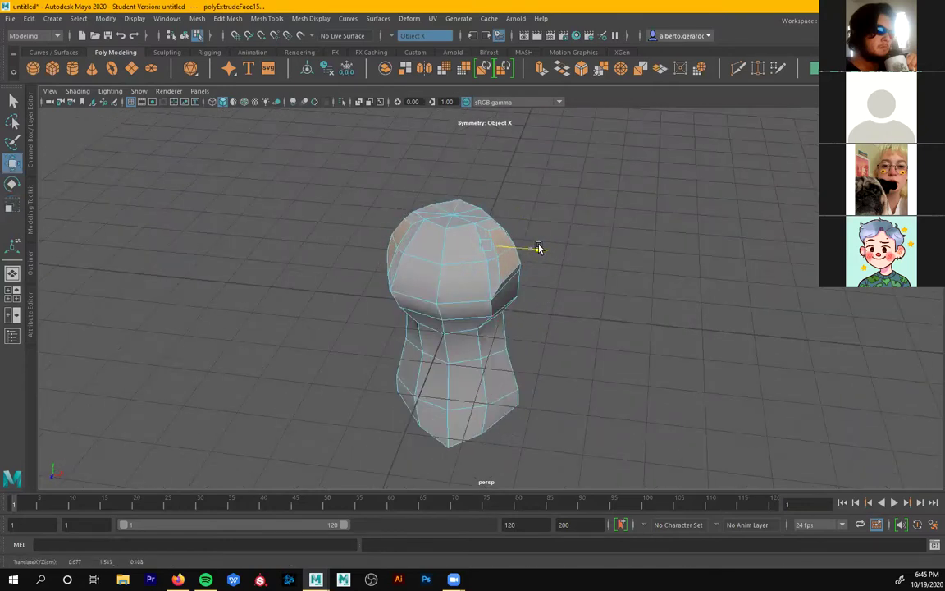
- Extrude the shoulder faces once more and pull them straight outward into short arm stubs, then preview the smoothed mesh
{"action": "key", "text": "r"}
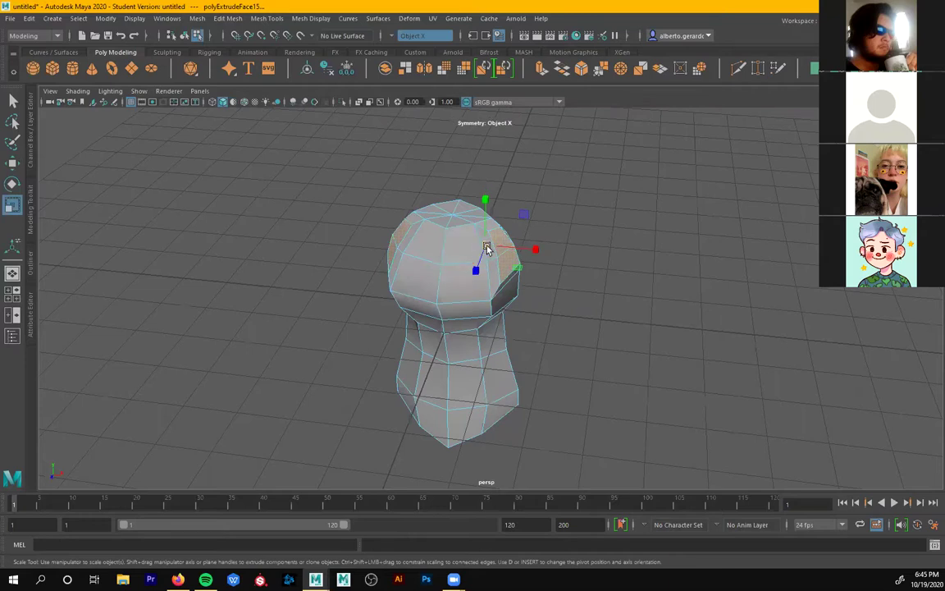
{"action": "key", "text": "ctrl+e"}
{"action": "key", "text": "w"}
{"action": "left_click_drag", "start_coordinate": [565, 283], "coordinate": [597, 257], "text": "alt"}
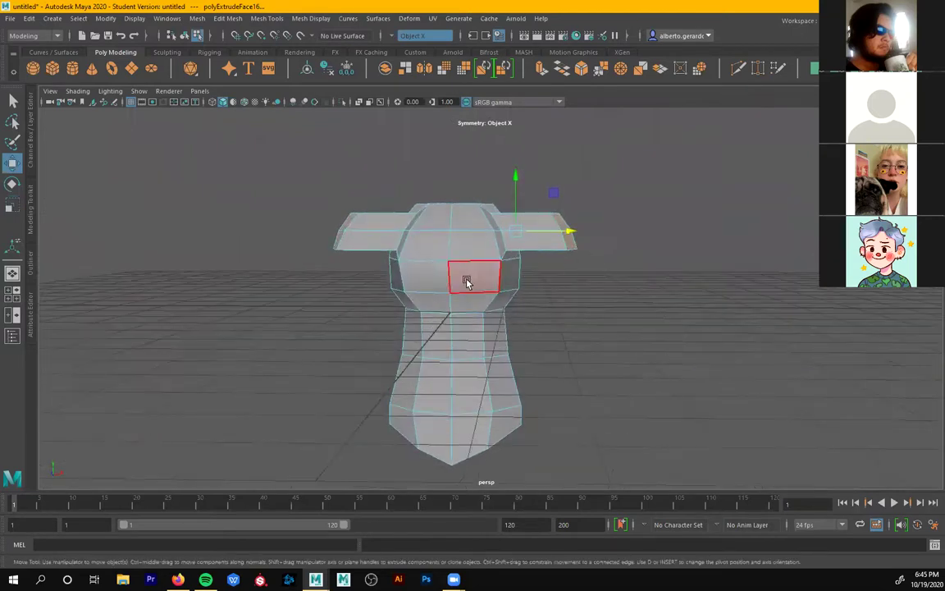
{"action": "key", "text": "3"}
{"action": "left_click_drag", "start_coordinate": [534, 344], "coordinate": [457, 344], "text": "alt"}
{"action": "left_click", "coordinate": [494, 337]}
{"action": "key", "text": "1"}
- Try again to extrude and scale all the faces on the underside of the hips
{"action": "left_click", "coordinate": [472, 331]}
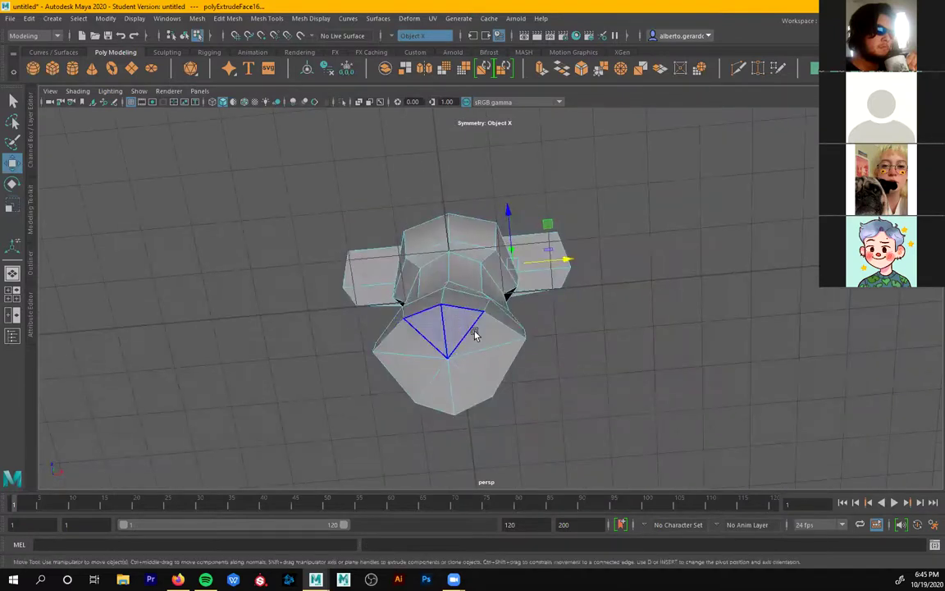
{"action": "left_click", "coordinate": [496, 339], "text": "shift"}
{"action": "left_click", "coordinate": [499, 368], "text": "shift"}
{"action": "left_click", "coordinate": [470, 390], "text": "shift"}
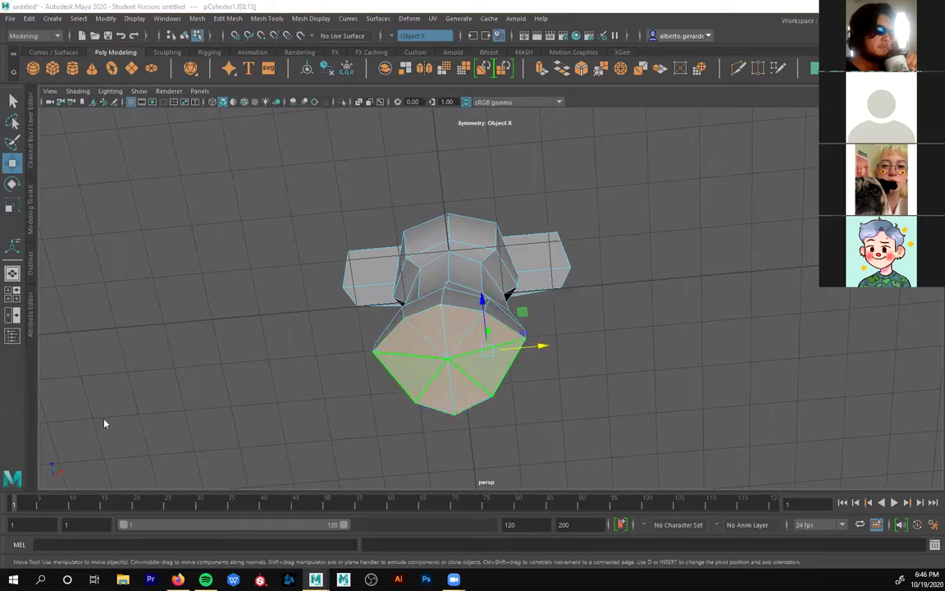
{"action": "key", "text": "ctrl+e"}
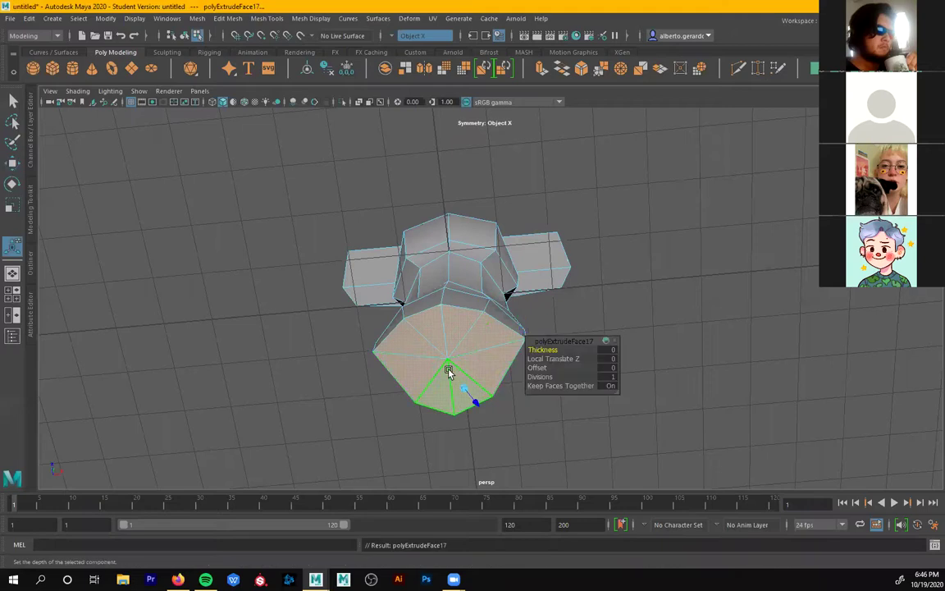
{"action": "key", "text": "w"}
{"action": "key", "text": "e"}
{"action": "key", "text": "r"}
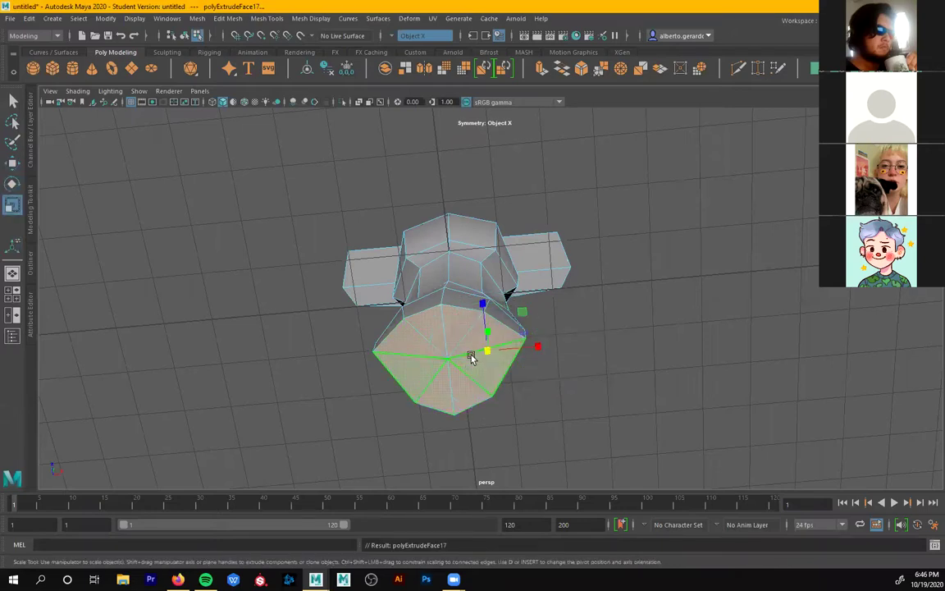
{"action": "left_click_drag", "start_coordinate": [473, 355], "coordinate": [521, 403]}
{"action": "key", "text": "ctrl+z"}
{"action": "key", "text": "ctrl+z"}
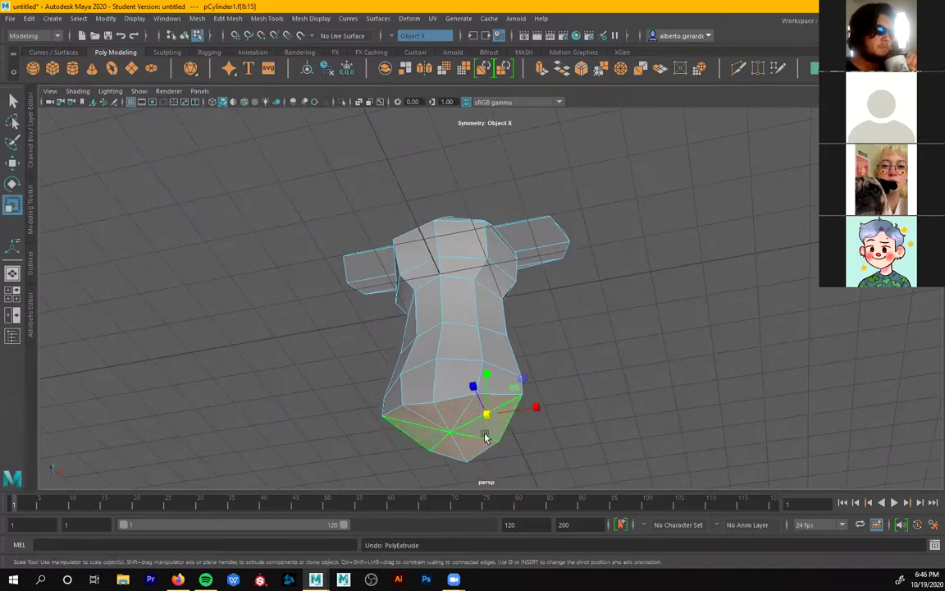
{"action": "key", "text": "ctrl+z"}
{"action": "key", "text": "ctrl+z"}
- Undo the shoulder and arm extrusions, going back to the plain torso
{"action": "left_click_drag", "start_coordinate": [518, 421], "coordinate": [426, 299], "text": "alt"}
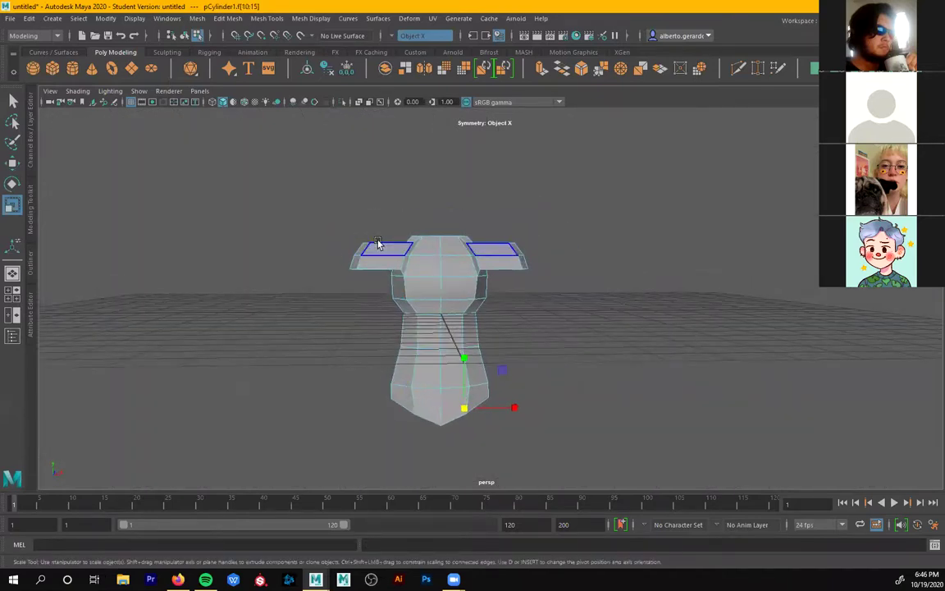
{"action": "key", "text": "space"}
{"action": "key", "text": "space"}
{"action": "left_click", "coordinate": [337, 340]}
{"action": "middle_click_drag", "start_coordinate": [337, 340], "coordinate": [368, 328], "text": "alt"}
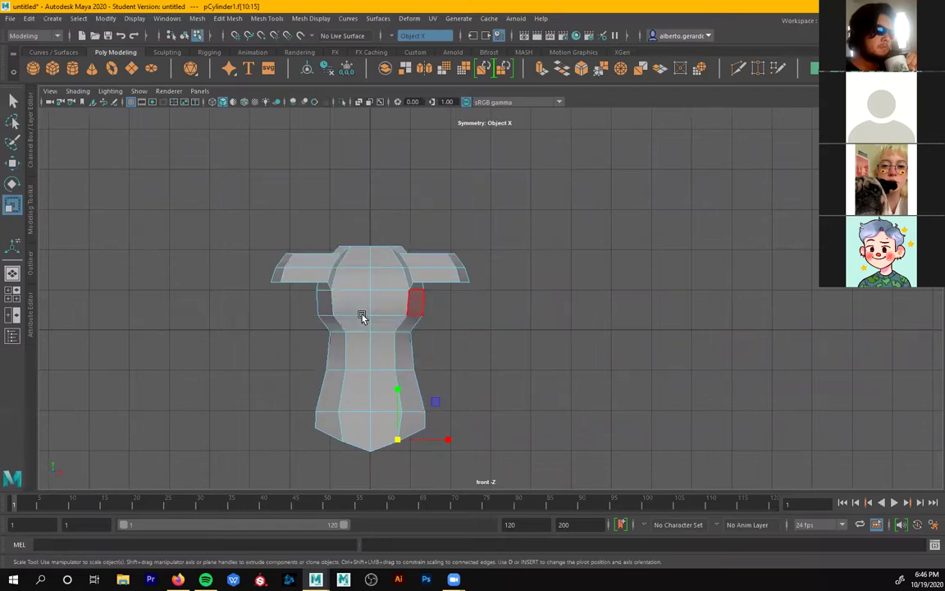
{"action": "left_click_drag", "start_coordinate": [226, 145], "coordinate": [314, 369]}
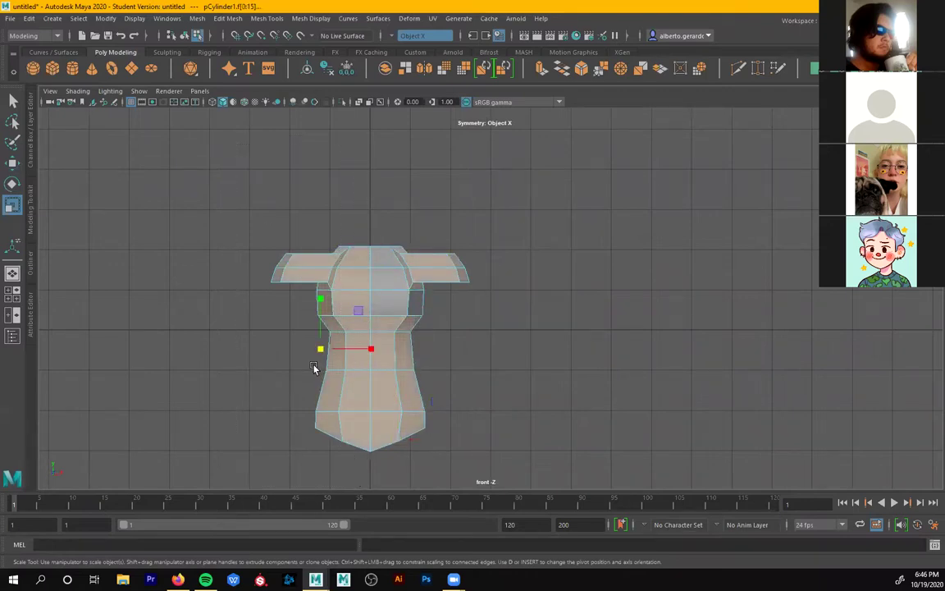
{"action": "key", "text": "ctrl+z"}
{"action": "key", "text": "ctrl+z"}
{"action": "key", "text": "ctrl+z"}
{"action": "key", "text": "ctrl+z"}
- Turn symmetry off, delete all the faces on the left half of the torso in the front view, and return to object mode
{"action": "left_click_drag", "start_coordinate": [232, 168], "coordinate": [353, 460]}
{"action": "left_click", "coordinate": [423, 36]}
{"action": "left_click", "coordinate": [409, 43]}
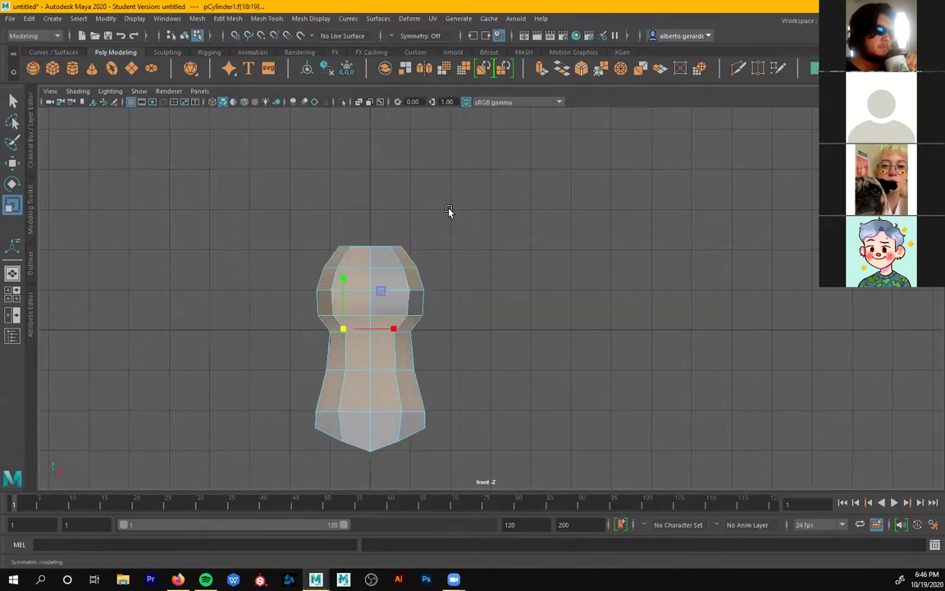
{"action": "left_click", "coordinate": [397, 276]}
{"action": "left_click_drag", "start_coordinate": [274, 180], "coordinate": [368, 476]}
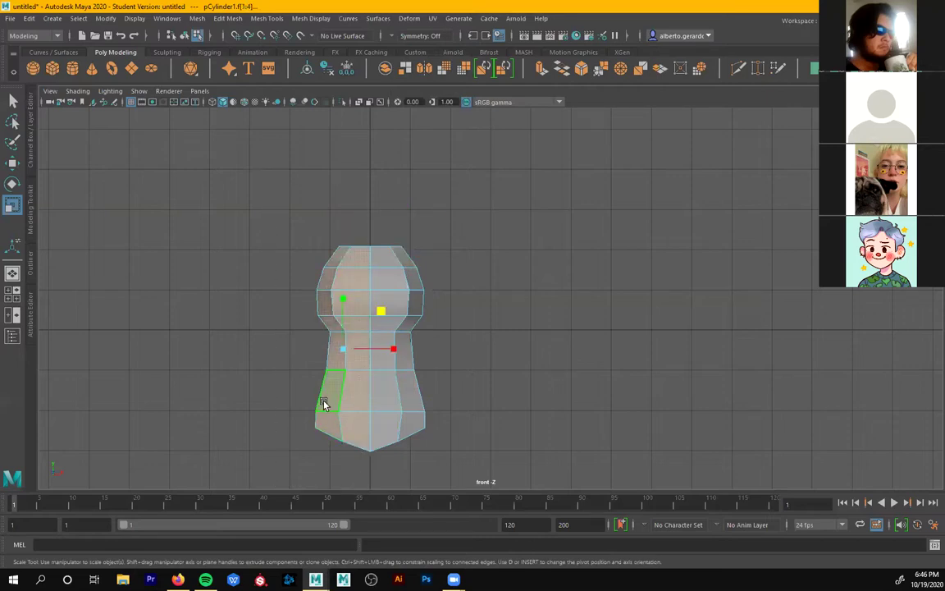
{"action": "key", "text": "Delete"}
{"action": "right_click_drag", "start_coordinate": [390, 269], "coordinate": [435, 241]}
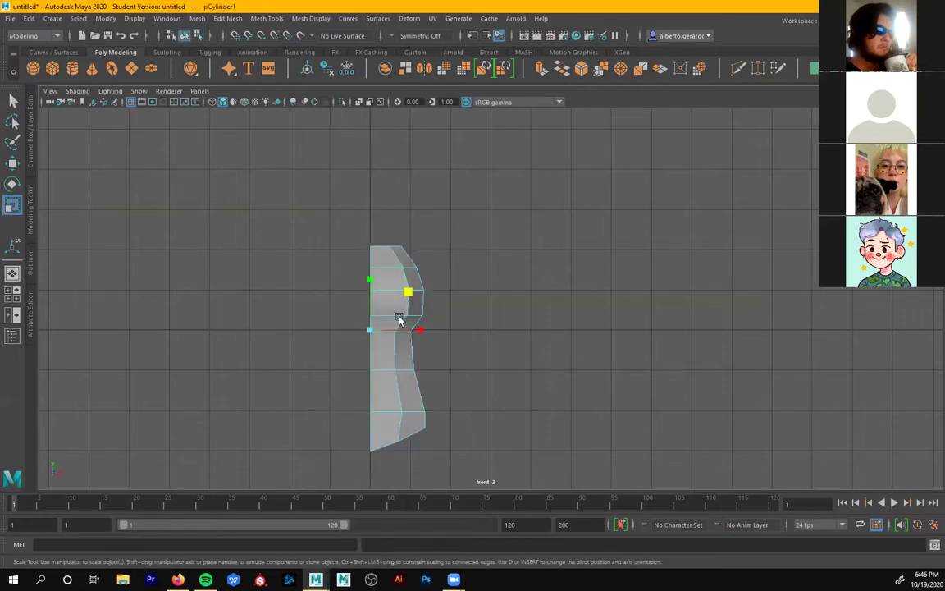
{"action": "key", "text": "space"}
{"action": "key", "text": "space"}
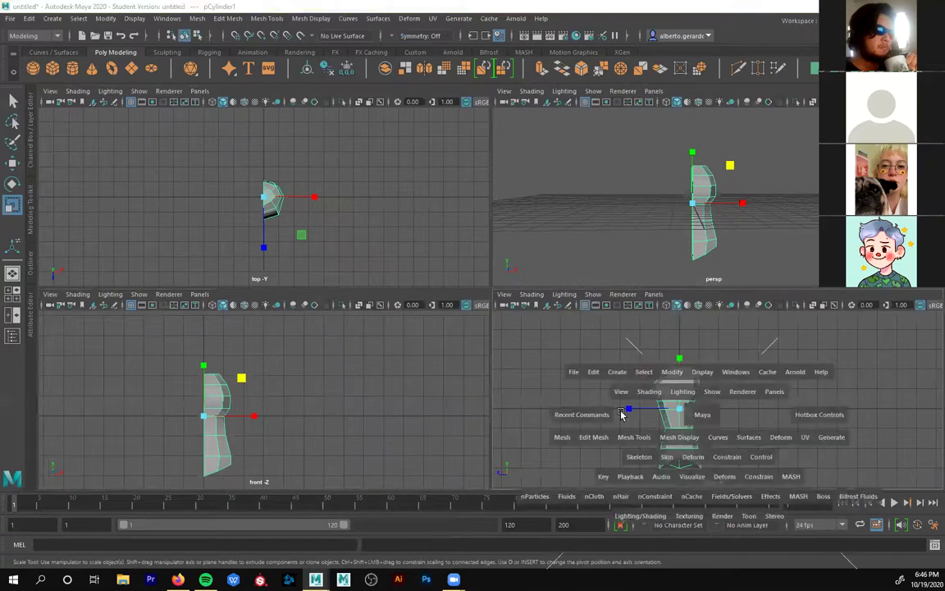
{"action": "key", "text": "space"}
{"action": "right_click_drag", "start_coordinate": [678, 438], "coordinate": [623, 273]}
{"action": "left_click_drag", "start_coordinate": [709, 439], "coordinate": [651, 450]}
{"action": "key", "text": "w"}
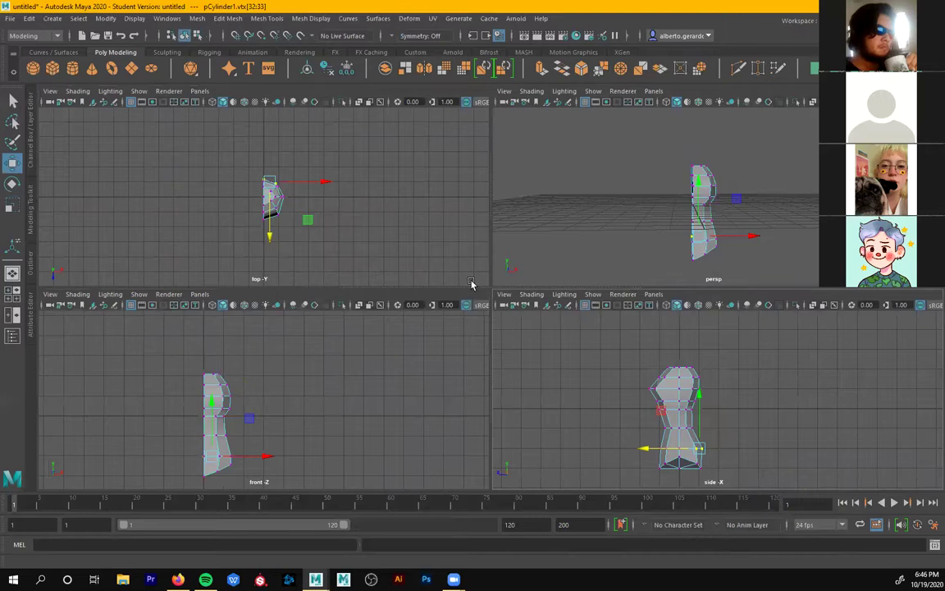
- Select the remaining half of the torso as a whole object in the perspective view
{"action": "key", "text": "space"}
{"action": "middle_click_drag", "start_coordinate": [558, 266], "coordinate": [466, 306], "text": "alt"}
{"action": "right_click_drag", "start_coordinate": [466, 306], "coordinate": [514, 338], "text": "alt"}
{"action": "left_click_drag", "start_coordinate": [515, 338], "coordinate": [370, 248], "text": "alt"}
{"action": "right_click_drag", "start_coordinate": [382, 211], "coordinate": [412, 196]}
{"action": "left_click", "coordinate": [430, 277]}
{"action": "left_click", "coordinate": [365, 237]}
{"action": "left_click_drag", "start_coordinate": [380, 291], "coordinate": [369, 330], "text": "alt"}
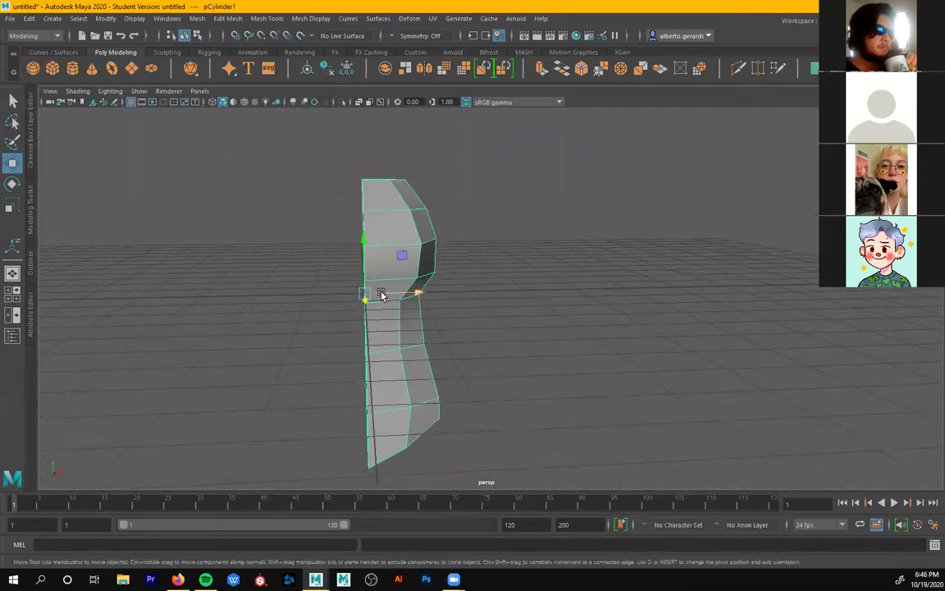
- Duplicate the half torso with Duplicate Special as an instance mirrored along X through its scale, grouped under Parent
{"action": "left_click", "coordinate": [31, 18]}
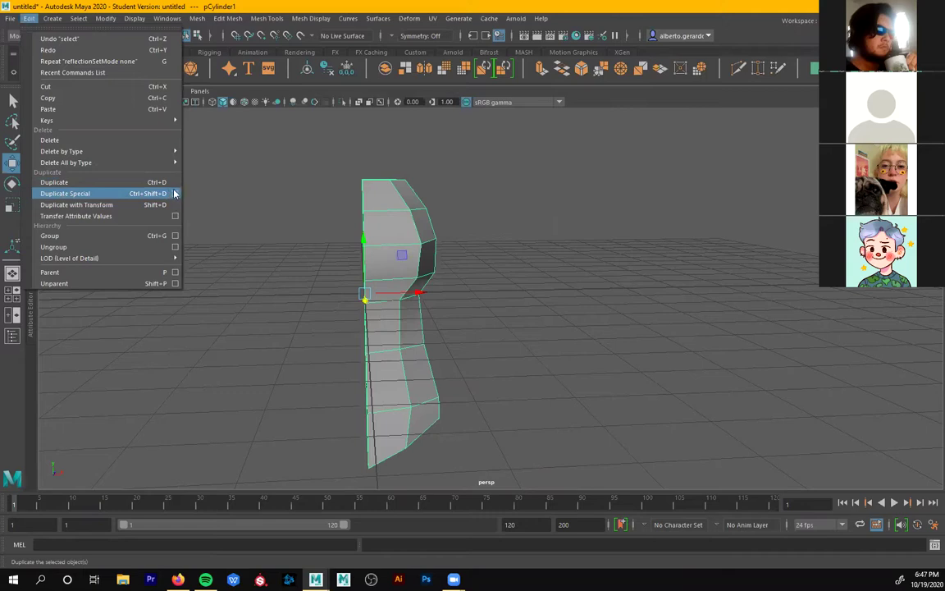
{"action": "left_click", "coordinate": [175, 193]}
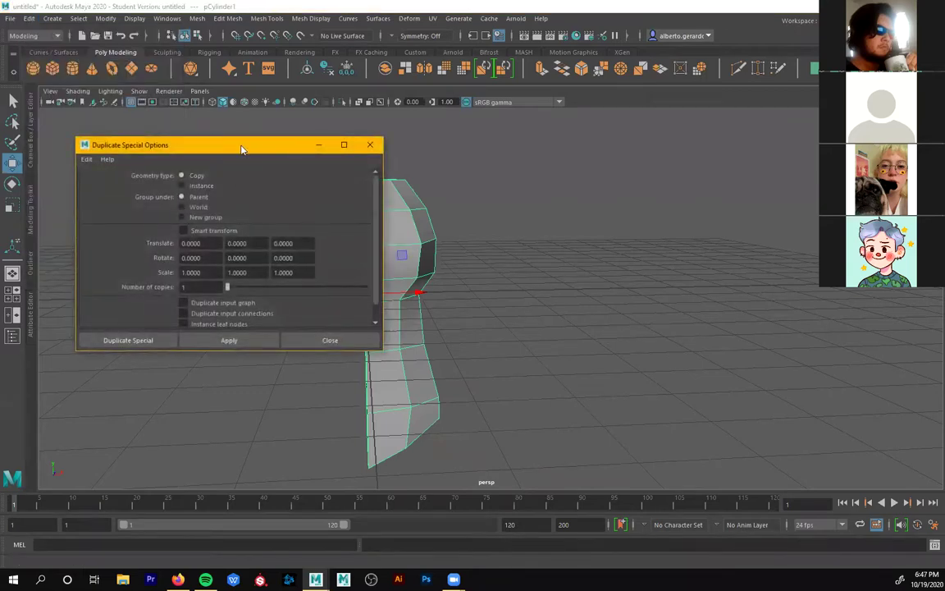
{"action": "left_click_drag", "start_coordinate": [241, 148], "coordinate": [622, 179]}
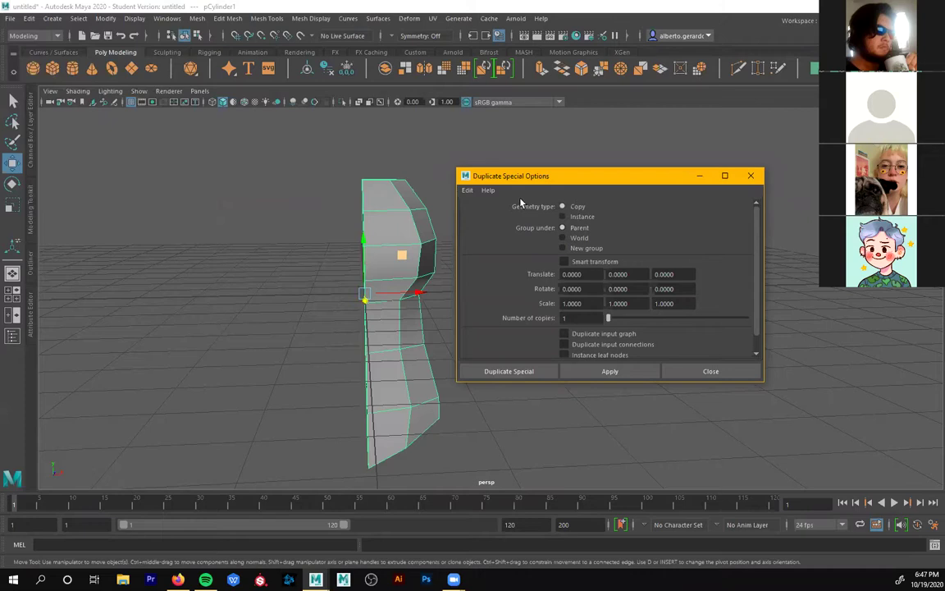
{"action": "left_click", "coordinate": [563, 217]}
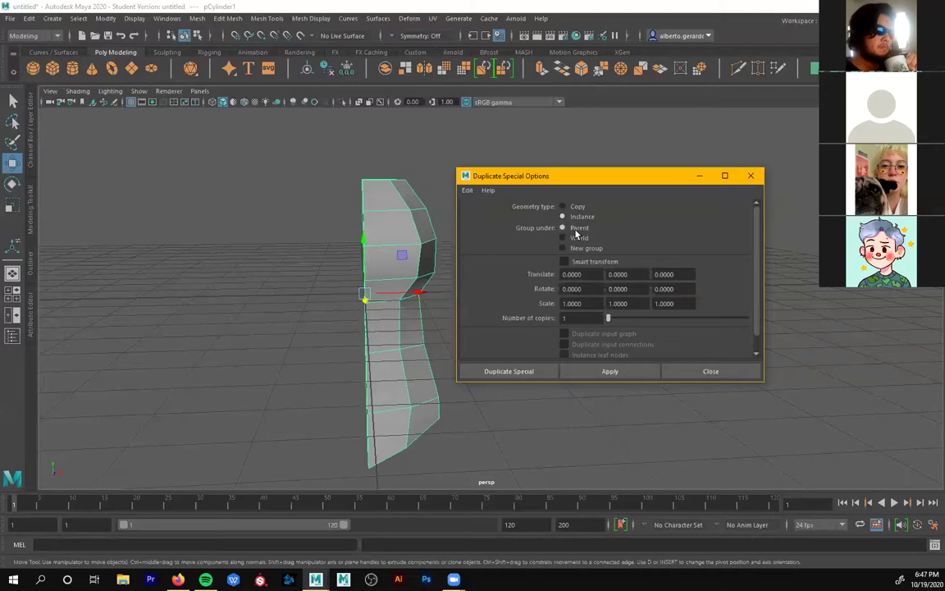
{"action": "left_click", "coordinate": [562, 303]}
{"action": "left_click", "coordinate": [642, 274]}
{"action": "left_click", "coordinate": [565, 304]}
{"action": "left_click", "coordinate": [688, 302]}
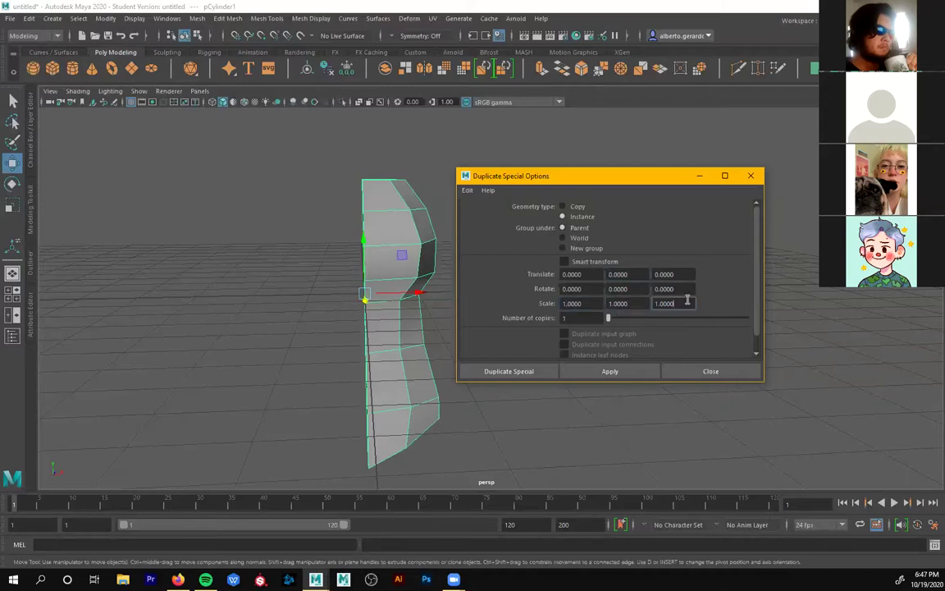
{"action": "left_click", "coordinate": [562, 303]}
{"action": "left_click", "coordinate": [508, 371]}
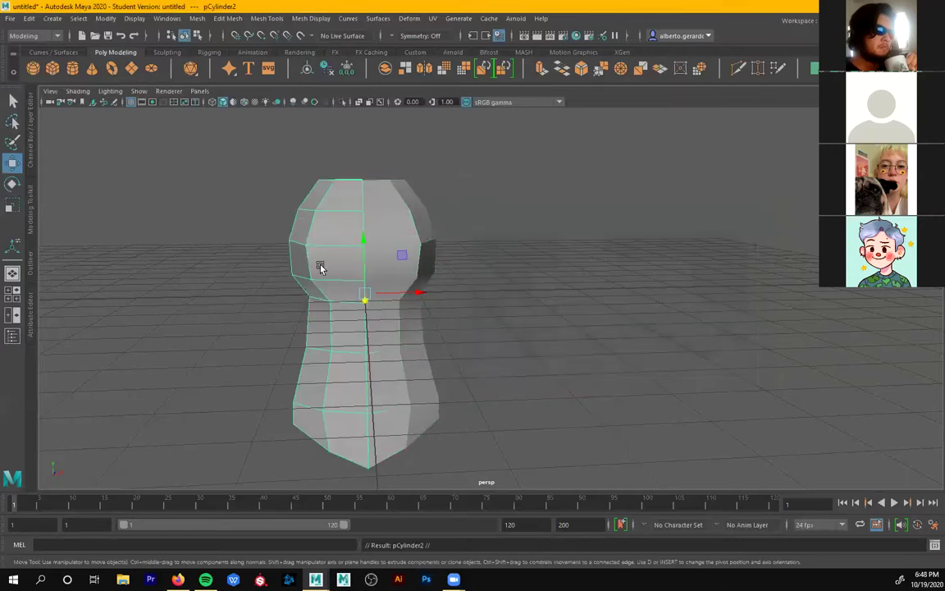
- Test the mirrored instance by moving a chest vertex and a lower chest face, undoing each move
{"action": "left_click_drag", "start_coordinate": [371, 244], "coordinate": [319, 223], "text": "alt"}
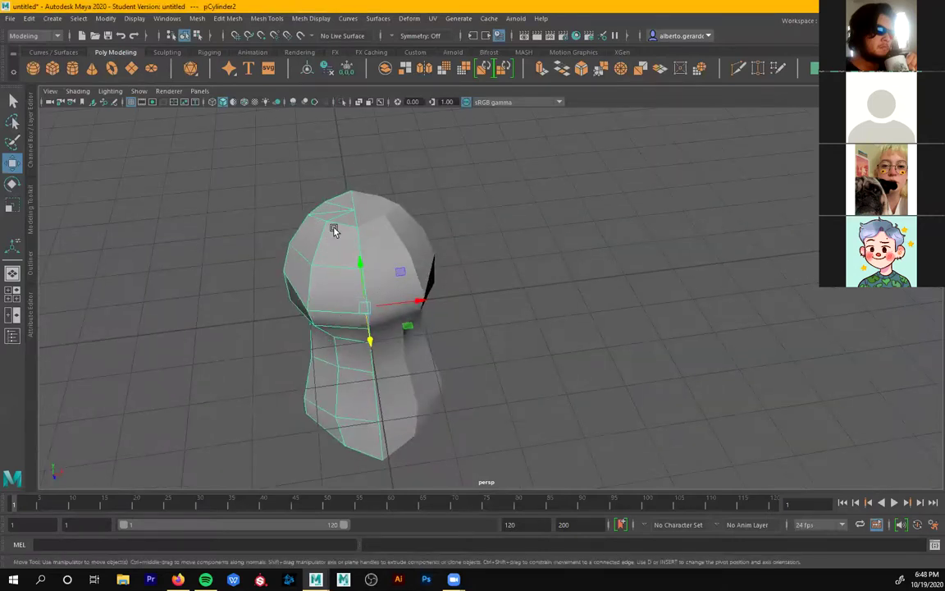
{"action": "left_click_drag", "start_coordinate": [364, 338], "coordinate": [400, 208], "text": "alt"}
{"action": "right_click_drag", "start_coordinate": [400, 208], "coordinate": [337, 203]}
{"action": "left_click", "coordinate": [428, 248]}
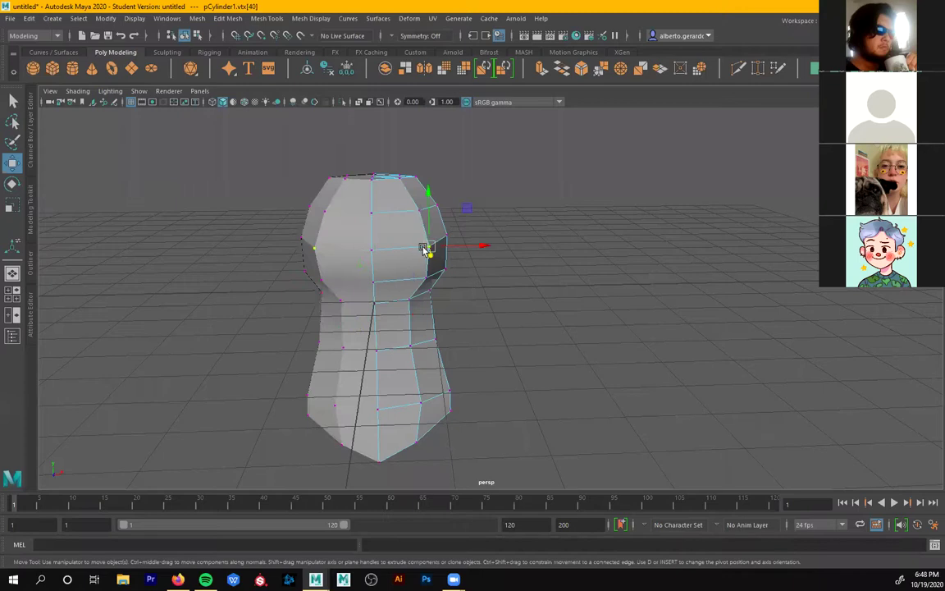
{"action": "mouse_move", "coordinate": [427, 223]}
{"action": "left_mouse_down"}
{"action": "mouse_move", "coordinate": [420, 189]}
{"action": "mouse_move", "coordinate": [423, 218]}
{"action": "left_mouse_up"}
{"action": "key", "text": "ctrl+z"}
{"action": "left_click_drag", "start_coordinate": [461, 287], "coordinate": [442, 256], "text": "alt"}
{"action": "right_click_drag", "start_coordinate": [413, 205], "coordinate": [402, 250]}
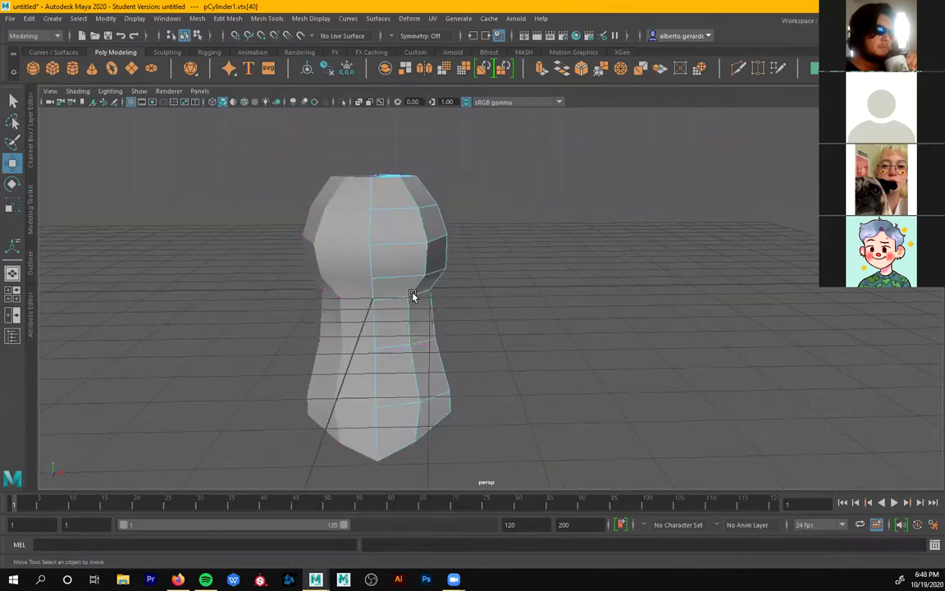
{"action": "left_click", "coordinate": [437, 258]}
{"action": "mouse_move", "coordinate": [423, 233]}
{"action": "left_mouse_down"}
{"action": "mouse_move", "coordinate": [423, 257]}
{"action": "mouse_move", "coordinate": [424, 217]}
{"action": "mouse_move", "coordinate": [424, 234]}
{"action": "left_mouse_up"}
{"action": "key", "text": "ctrl+z"}
- Select the faces on the underside of the original half's hips and extrude them
{"action": "left_click_drag", "start_coordinate": [498, 333], "coordinate": [402, 348], "text": "alt"}
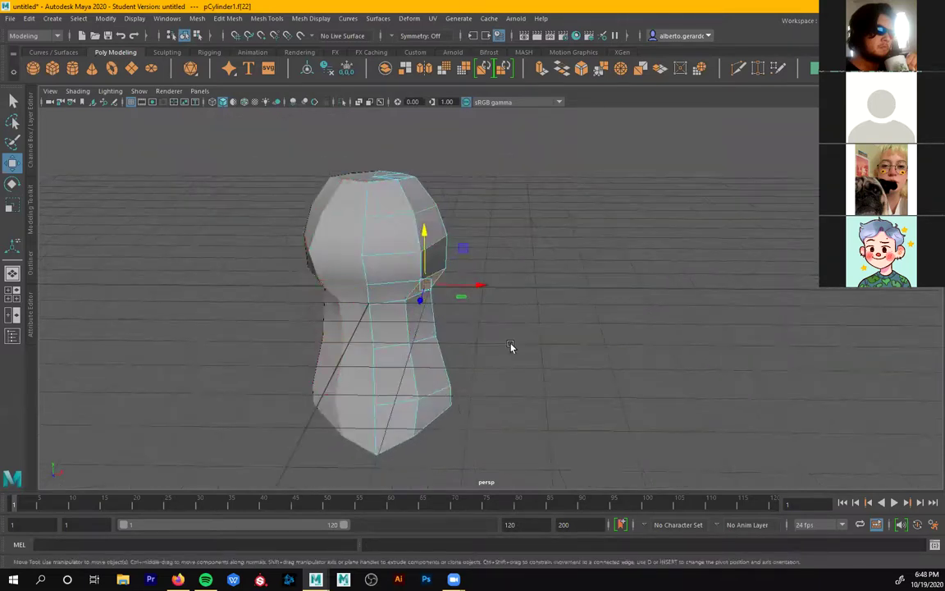
{"action": "left_click_drag", "start_coordinate": [447, 319], "coordinate": [586, 333], "text": "alt"}
{"action": "left_click_drag", "start_coordinate": [515, 362], "coordinate": [439, 281], "text": "alt"}
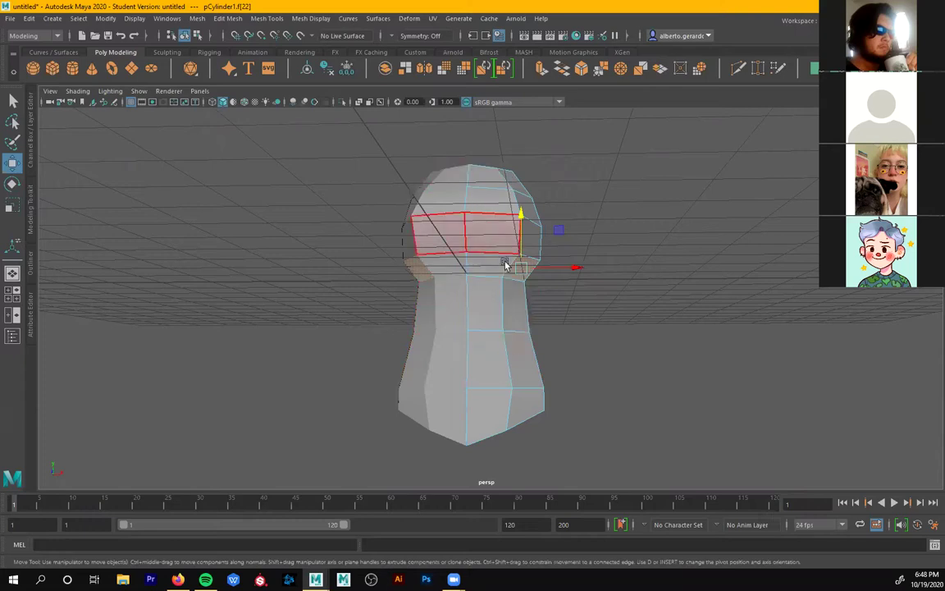
{"action": "left_click_drag", "start_coordinate": [516, 352], "coordinate": [472, 334], "text": "alt"}
{"action": "left_click", "coordinate": [473, 326]}
{"action": "left_click", "coordinate": [506, 320], "text": "shift"}
{"action": "left_click", "coordinate": [517, 345], "text": "shift"}
{"action": "left_click_drag", "start_coordinate": [497, 394], "coordinate": [546, 411], "text": "alt"}
{"action": "key", "text": "ctrl+e"}
{"action": "key", "text": "r"}
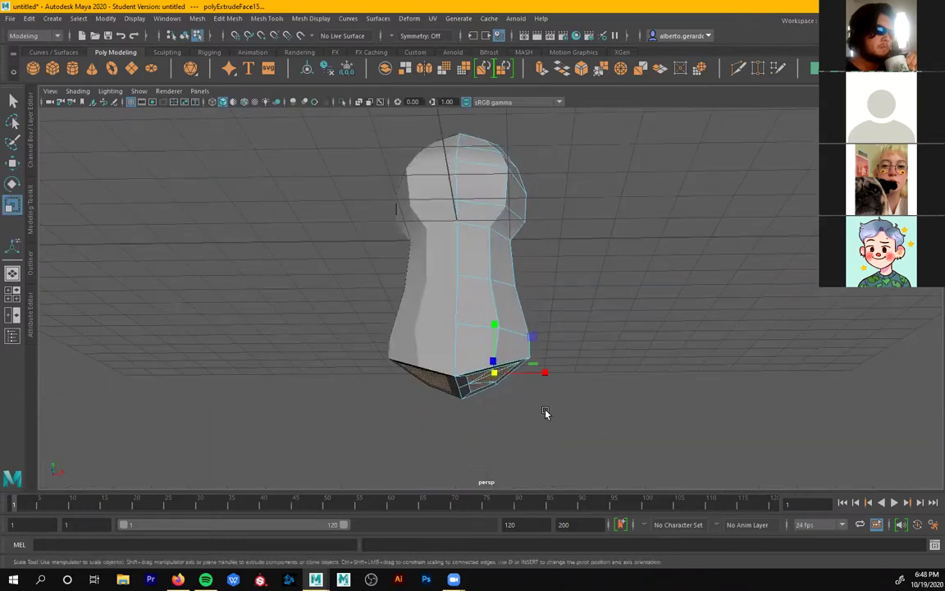
- Move the extruded hip faces down and slightly outward in the front view to start the leg
{"action": "key", "text": "space"}
{"action": "key", "text": "space"}
{"action": "middle_click_drag", "start_coordinate": [373, 426], "coordinate": [352, 331], "text": "alt"}
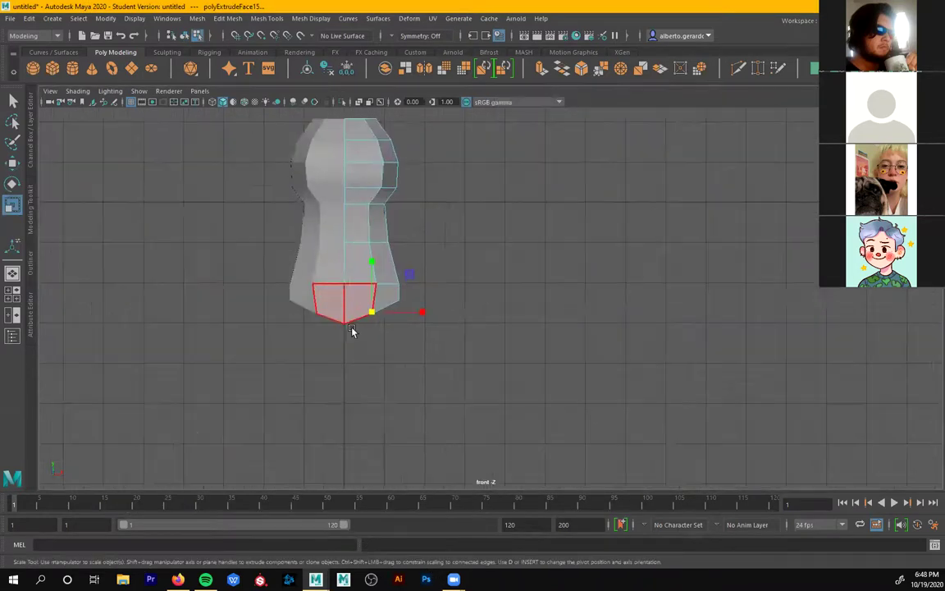
{"action": "key", "text": "w"}
{"action": "left_click_drag", "start_coordinate": [370, 257], "coordinate": [374, 279]}
{"action": "left_click_drag", "start_coordinate": [418, 340], "coordinate": [390, 334]}
{"action": "key", "text": "r"}
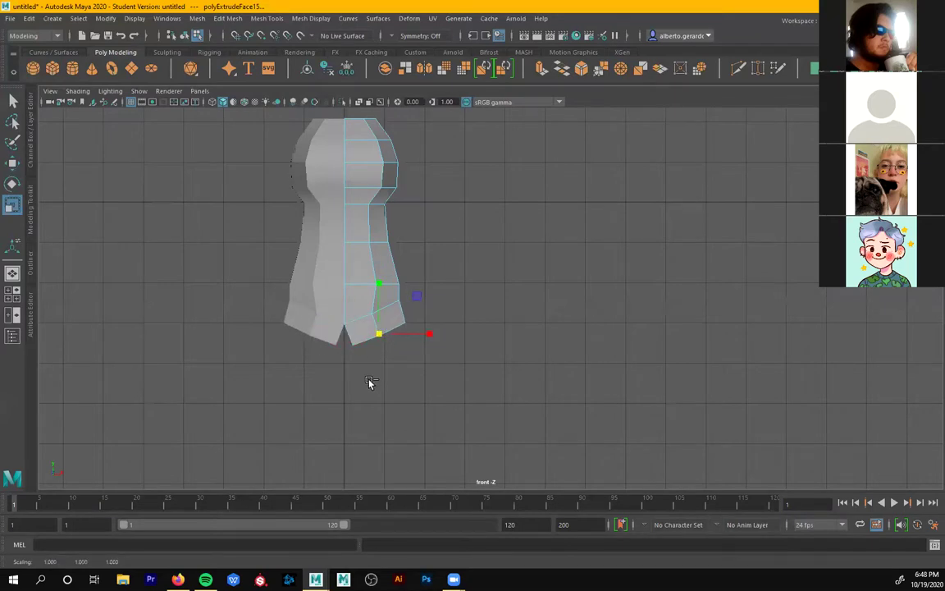
- Extrude the leg's end faces again, pull them down, and tilt them closer to horizontal
{"action": "key", "text": "ctrl+e"}
{"action": "left_click_drag", "start_coordinate": [374, 383], "coordinate": [379, 410]}
{"action": "mouse_move", "coordinate": [435, 373]}
{"action": "left_mouse_down"}
{"action": "mouse_move", "coordinate": [432, 392]}
{"action": "mouse_move", "coordinate": [410, 391]}
{"action": "mouse_move", "coordinate": [422, 381]}
{"action": "left_mouse_up"}
{"action": "key", "text": "ctrl+z"}
{"action": "key", "text": "w"}
{"action": "key", "text": "e"}
{"action": "key", "text": "r"}
- Extrude the leg's end faces once more and move them down and slightly outward to lengthen the leg
{"action": "key", "text": "ctrl+e"}
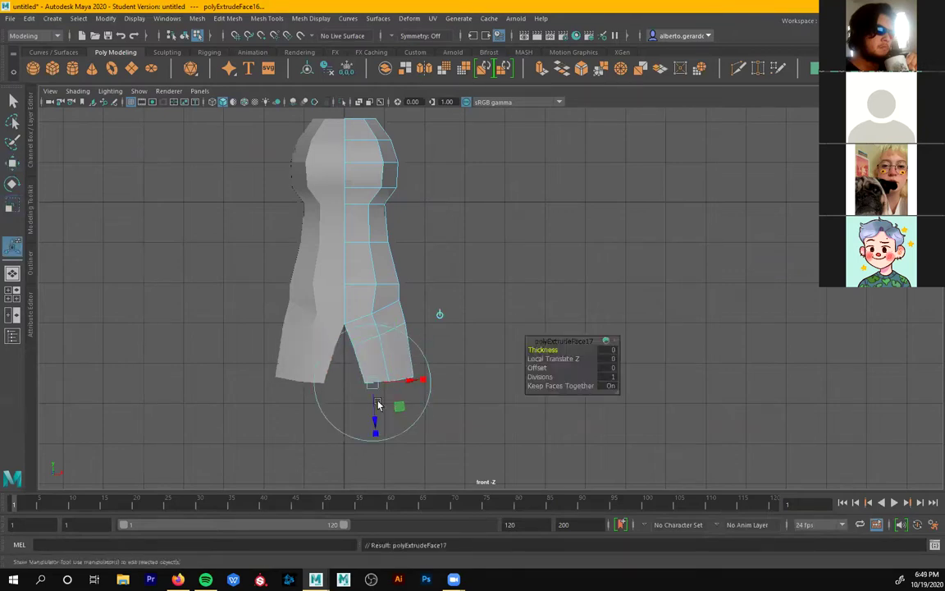
{"action": "key", "text": "w"}
{"action": "left_click_drag", "start_coordinate": [392, 330], "coordinate": [399, 387]}
{"action": "scroll", "coordinate": [485, 388], "scroll_direction": "down", "scroll_amount": 2}
{"action": "middle_click_drag", "start_coordinate": [484, 388], "coordinate": [478, 388], "text": "alt"}
{"action": "left_click_drag", "start_coordinate": [451, 411], "coordinate": [407, 412]}
{"action": "key", "text": "r"}
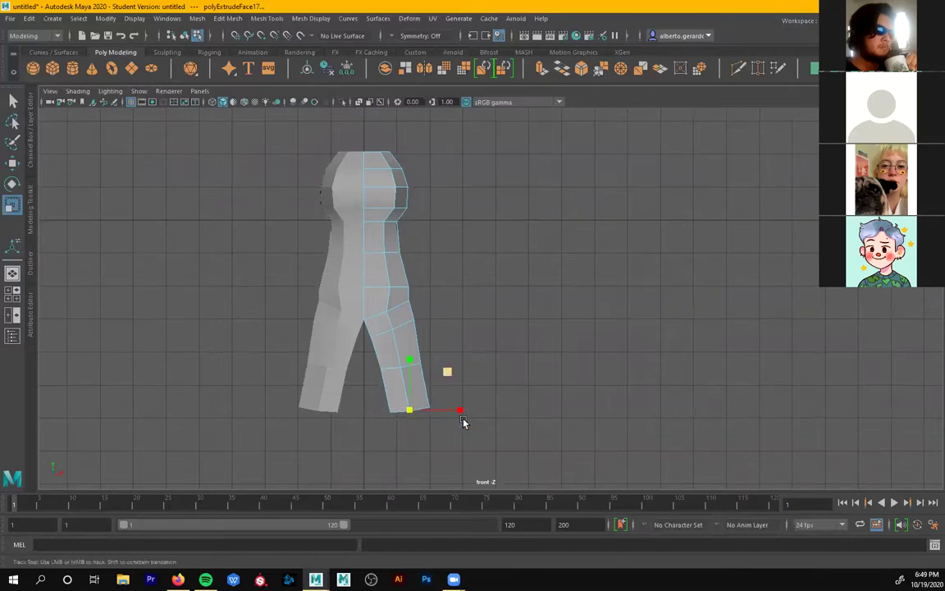
- Adjust the vertices on the leg's outer edge in the front view, widening the thigh and pulling the lowest vertex inward
{"action": "middle_click_drag", "start_coordinate": [464, 420], "coordinate": [471, 461], "text": "alt"}
{"action": "mouse_move", "coordinate": [372, 266]}
{"action": "right_mouse_down"}
{"action": "mouse_move", "coordinate": [416, 253]}
{"action": "mouse_move", "coordinate": [375, 284]}
{"action": "right_mouse_up"}
{"action": "mouse_move", "coordinate": [457, 389]}
{"action": "left_mouse_down"}
{"action": "mouse_move", "coordinate": [423, 416]}
{"action": "mouse_move", "coordinate": [467, 404]}
{"action": "left_mouse_up"}
{"action": "key", "text": "w"}
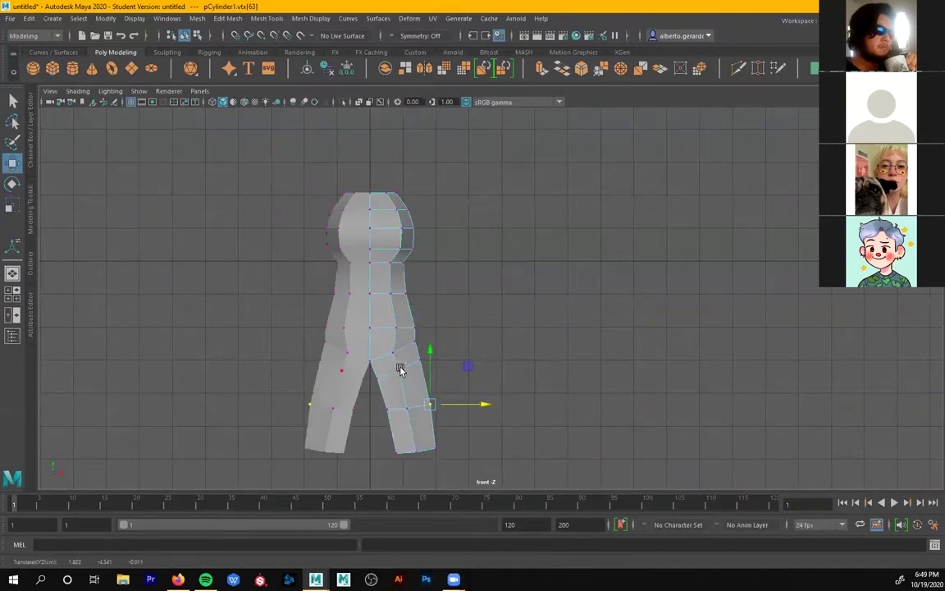
{"action": "left_click", "coordinate": [417, 366]}
{"action": "left_click_drag", "start_coordinate": [402, 340], "coordinate": [453, 361]}
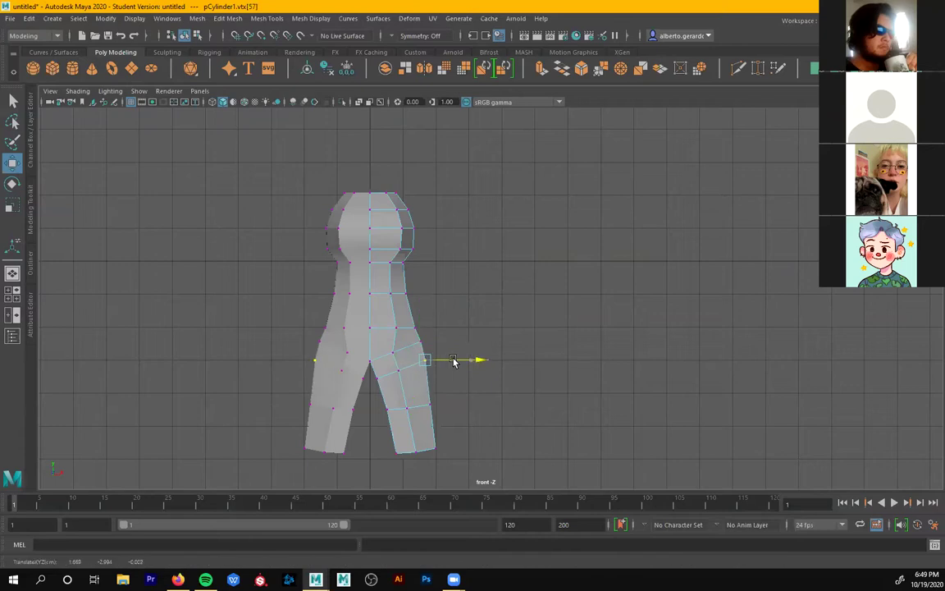
{"action": "left_click_drag", "start_coordinate": [460, 428], "coordinate": [423, 474]}
{"action": "left_click_drag", "start_coordinate": [480, 452], "coordinate": [480, 454]}
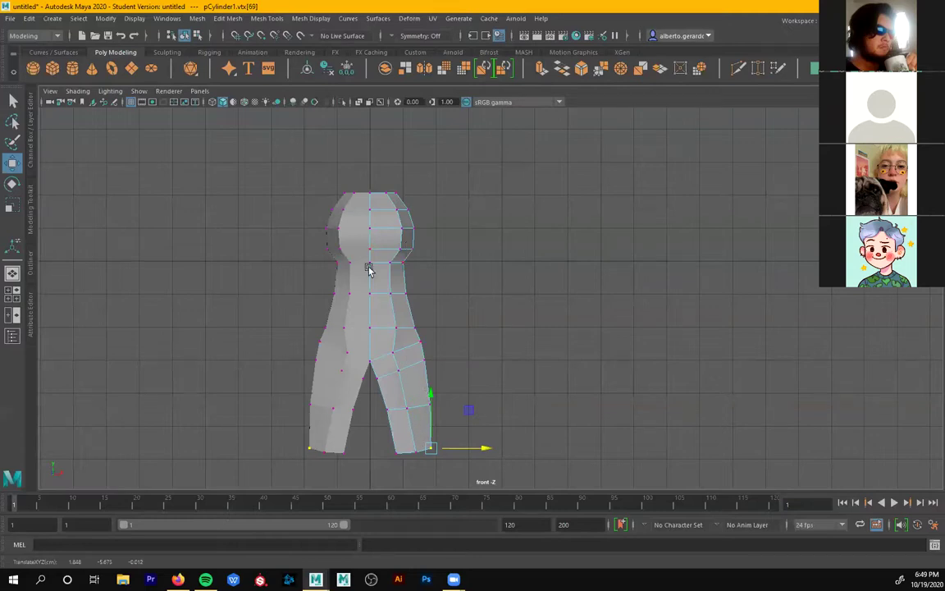
- Return to object mode in the perspective view and examine the mirrored body and legs from several angles
{"action": "key", "text": "space"}
{"action": "key", "text": "space"}
{"action": "left_click_drag", "start_coordinate": [497, 322], "coordinate": [515, 338], "text": "alt"}
{"action": "middle_click_drag", "start_coordinate": [483, 362], "coordinate": [431, 310], "text": "alt"}
{"action": "scroll", "coordinate": [455, 287], "scroll_direction": "down", "scroll_amount": 4}
{"action": "middle_click_drag", "start_coordinate": [466, 275], "coordinate": [479, 316], "text": "alt"}
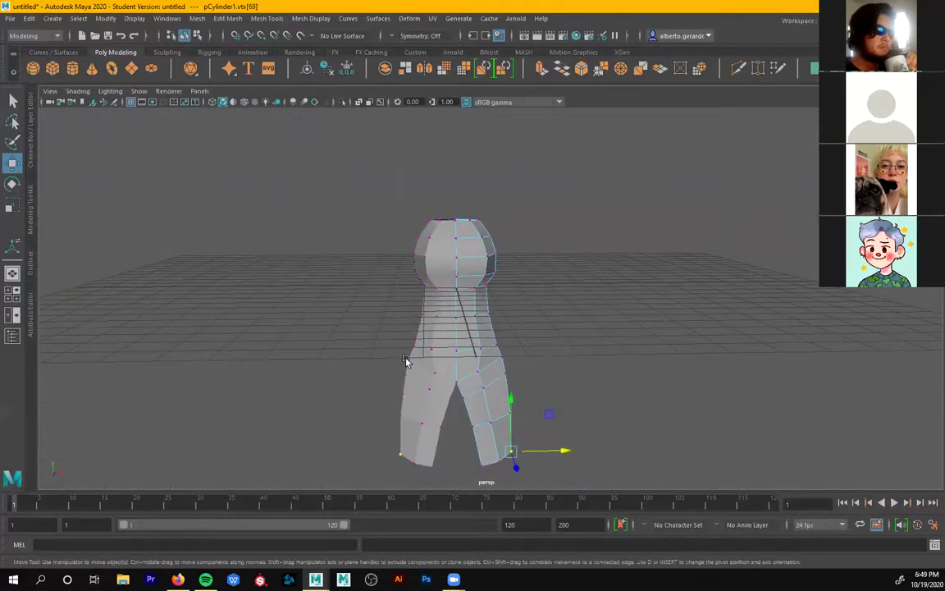
{"action": "right_click_drag", "start_coordinate": [469, 256], "coordinate": [518, 333]}
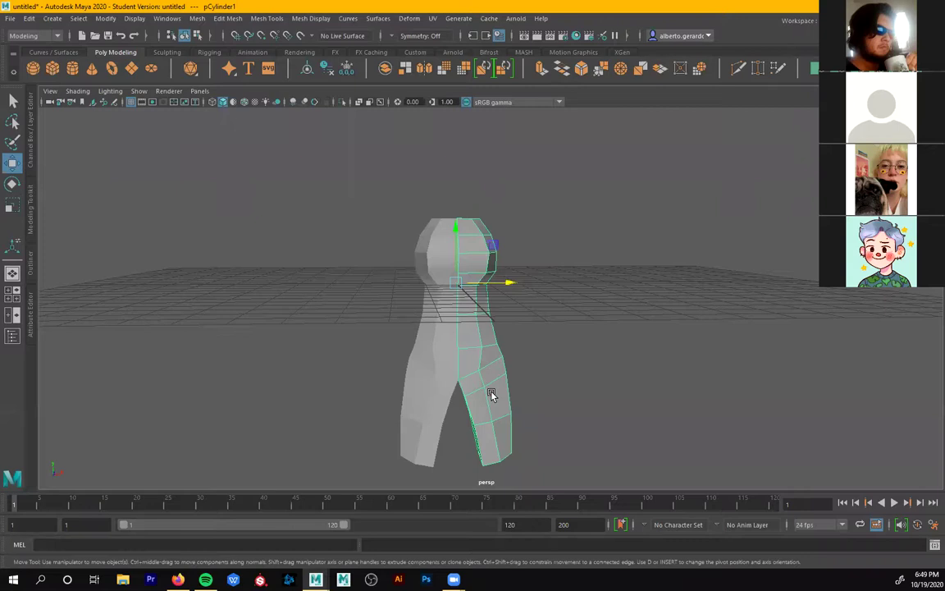
{"action": "left_click_drag", "start_coordinate": [490, 392], "coordinate": [453, 295], "text": "alt"}
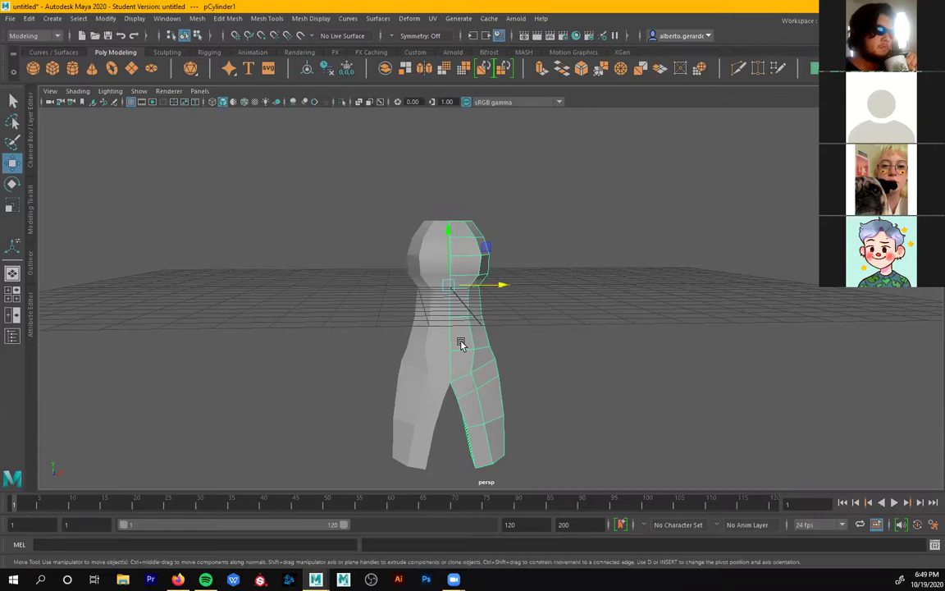
{"action": "right_click_drag", "start_coordinate": [464, 227], "coordinate": [518, 209]}
{"action": "left_click_drag", "start_coordinate": [500, 329], "coordinate": [475, 320], "text": "alt"}
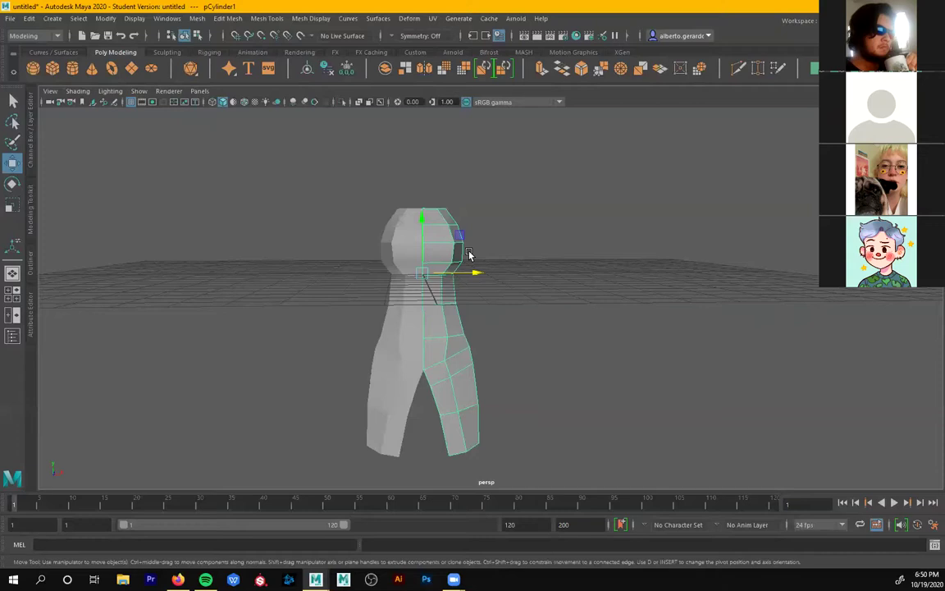
{"action": "mouse_move", "coordinate": [498, 279]}
{"action": "left_mouse_down", "text": "alt"}
{"action": "mouse_move", "coordinate": [494, 310]}
{"action": "mouse_move", "coordinate": [491, 287]}
{"action": "left_mouse_up", "text": "alt"}
{"action": "mouse_move", "coordinate": [491, 287]}
{"action": "right_mouse_down", "text": "alt"}
{"action": "mouse_move", "coordinate": [555, 303]}
{"action": "mouse_move", "coordinate": [502, 295]}
{"action": "right_mouse_up", "text": "alt"}
{"action": "middle_click_drag", "start_coordinate": [502, 296], "coordinate": [536, 258], "text": "alt"}
{"action": "left_click_drag", "start_coordinate": [535, 259], "coordinate": [335, 270], "text": "alt"}
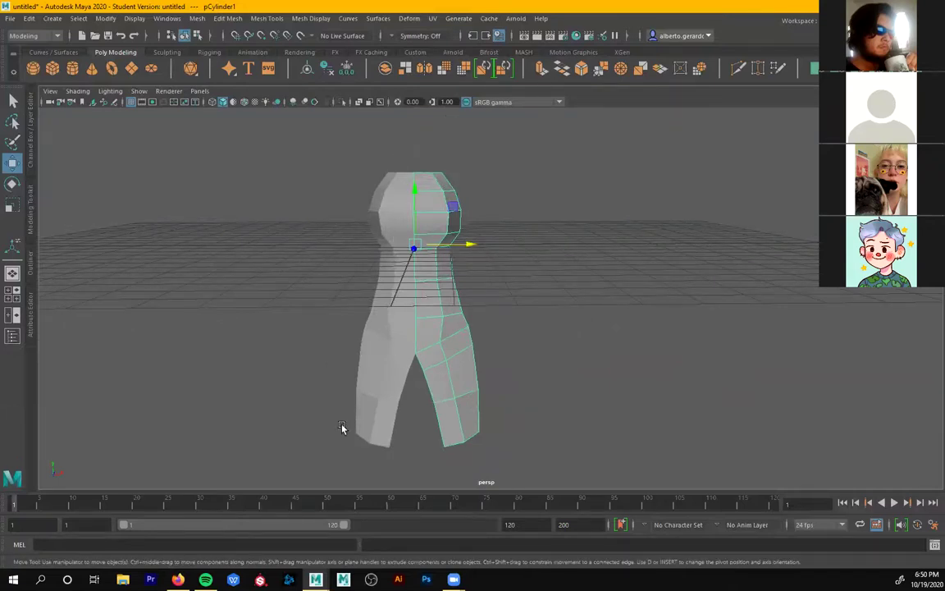